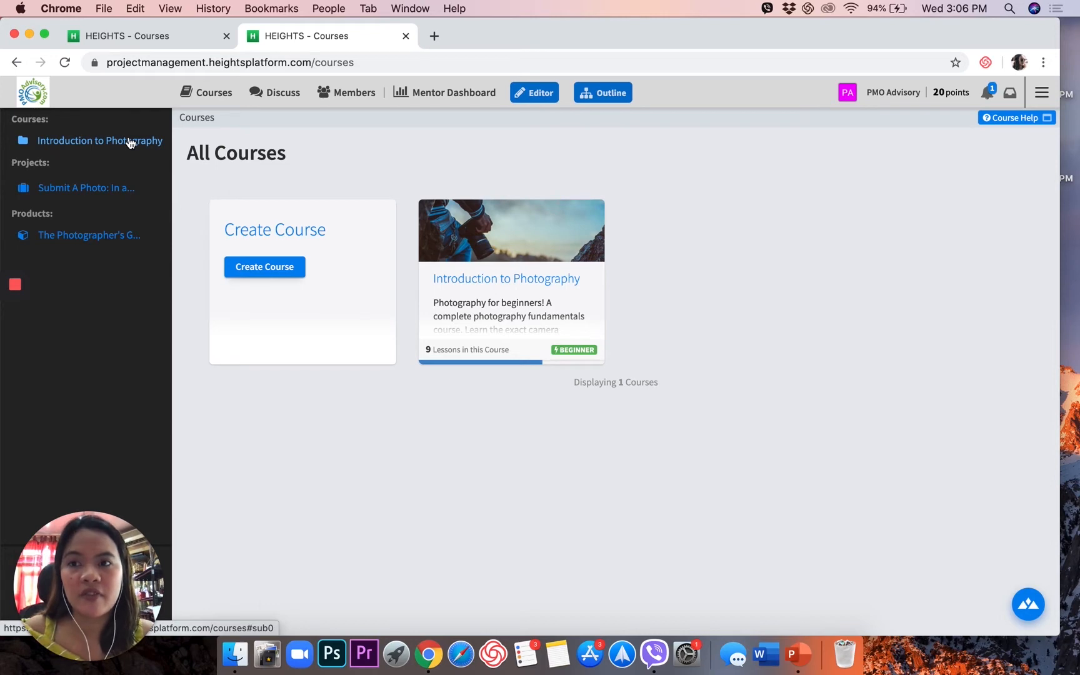
- Open the form for creating a new course from the All Courses page
click(123, 40)
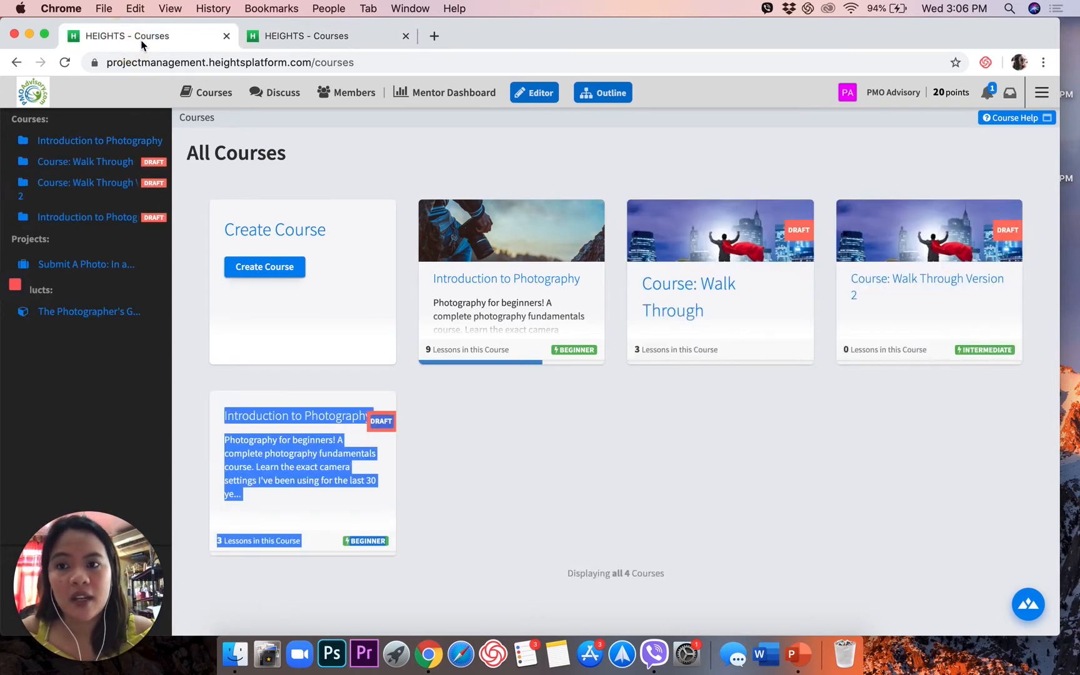
click(292, 41)
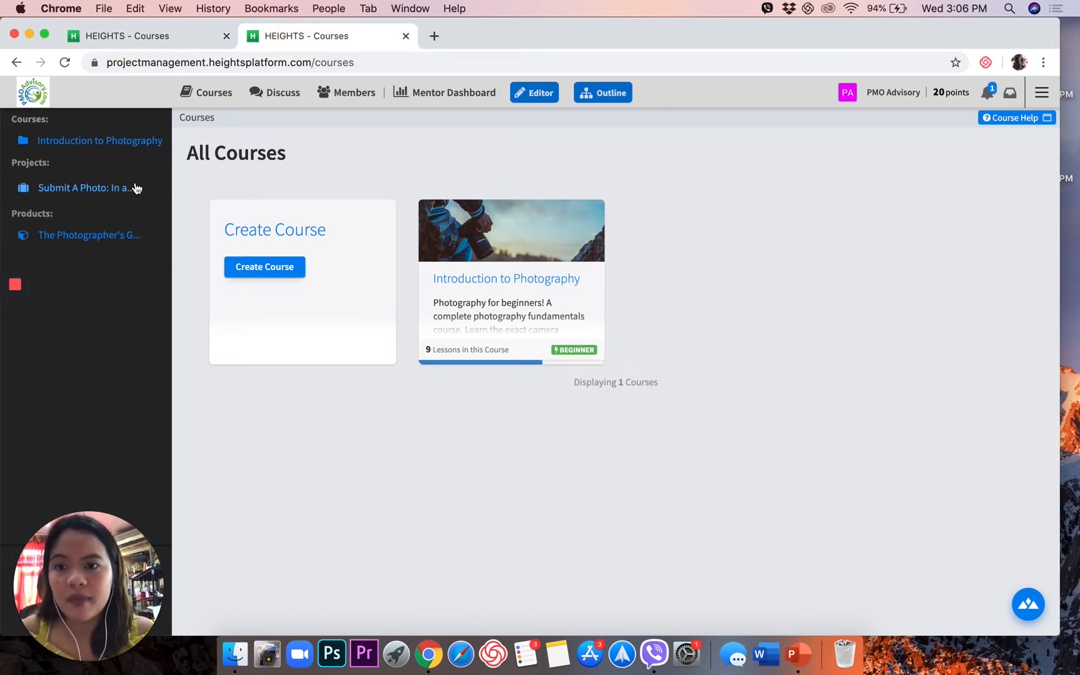
click(285, 270)
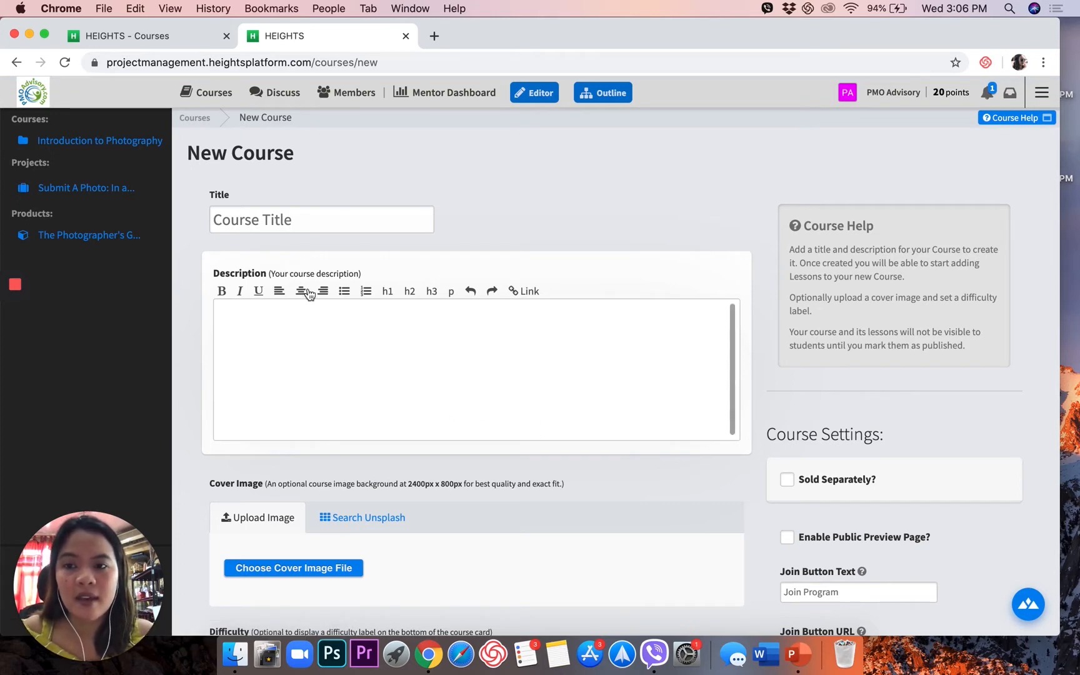
click(231, 206)
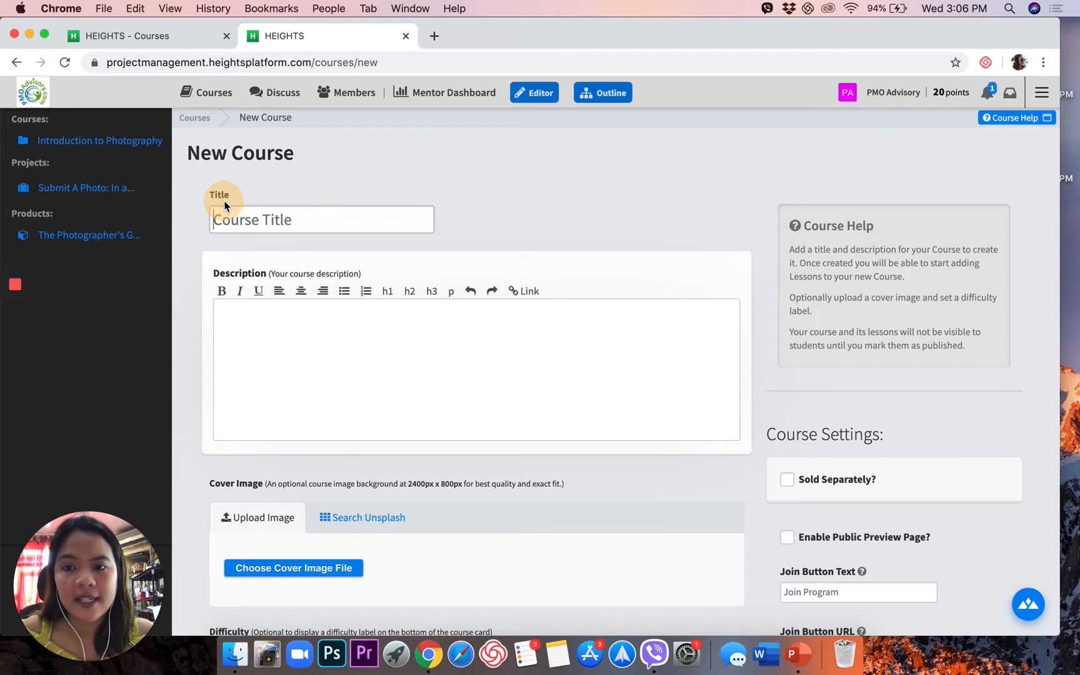
click(300, 338)
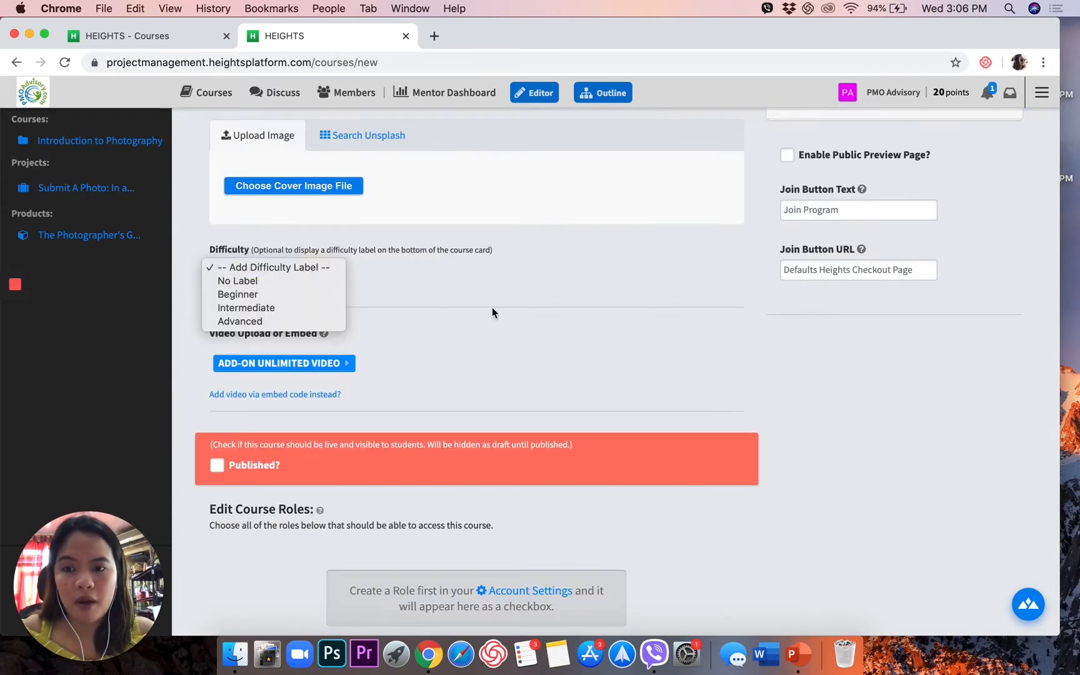
click(492, 307)
scroll(574, 361, up, 10)
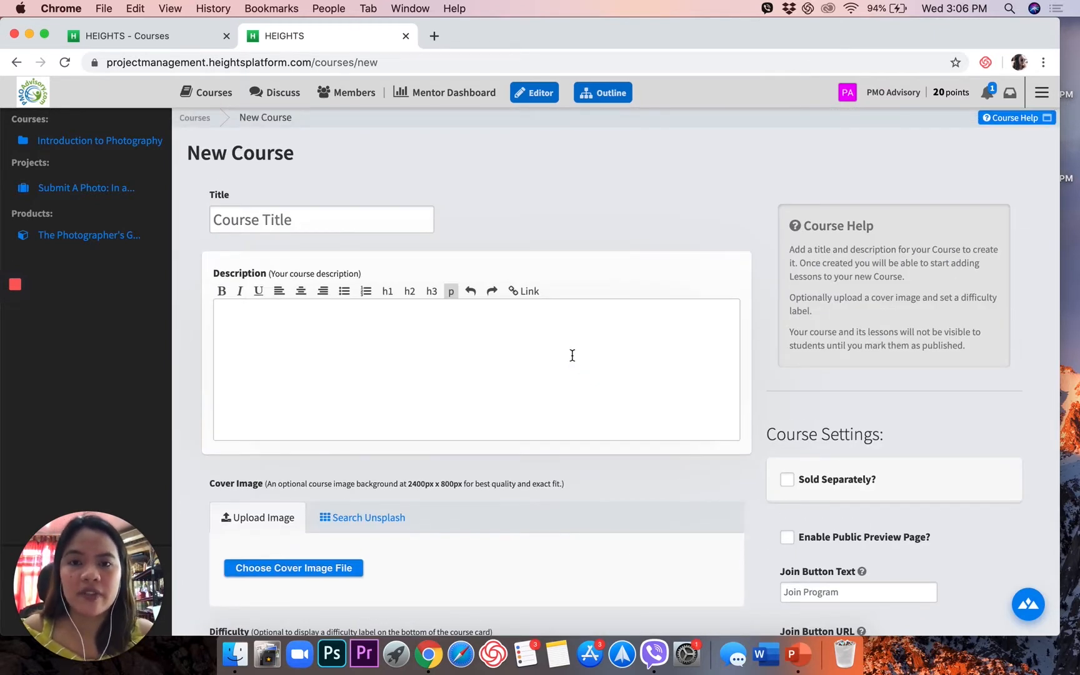
- Title the new course "Introduction to Photography"
click(305, 223)
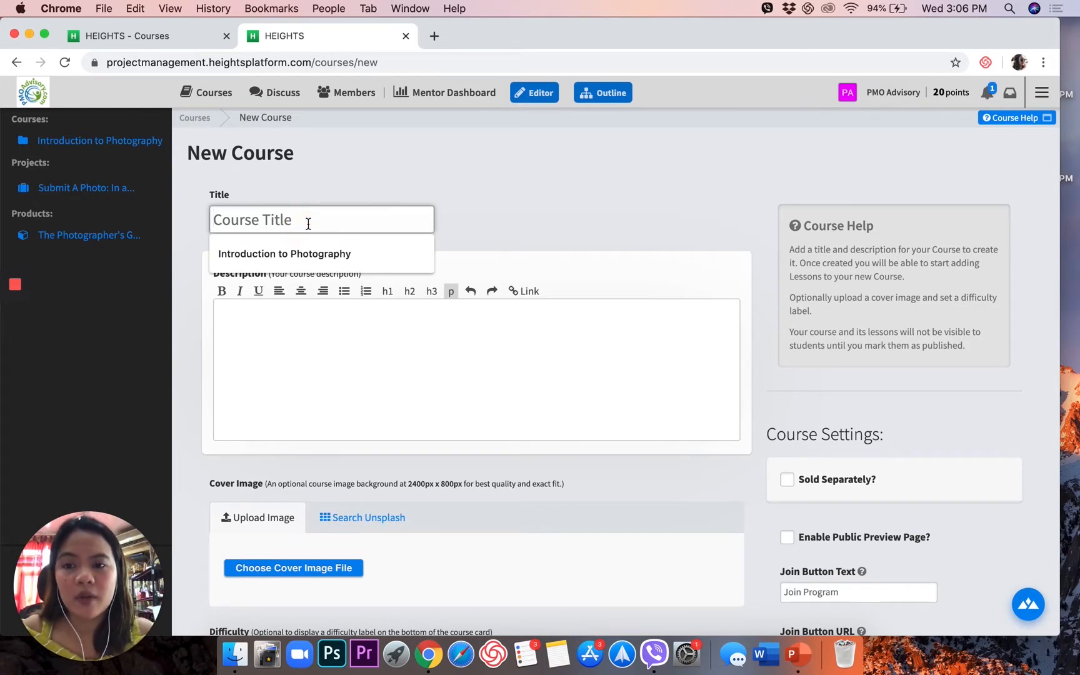
click(317, 255)
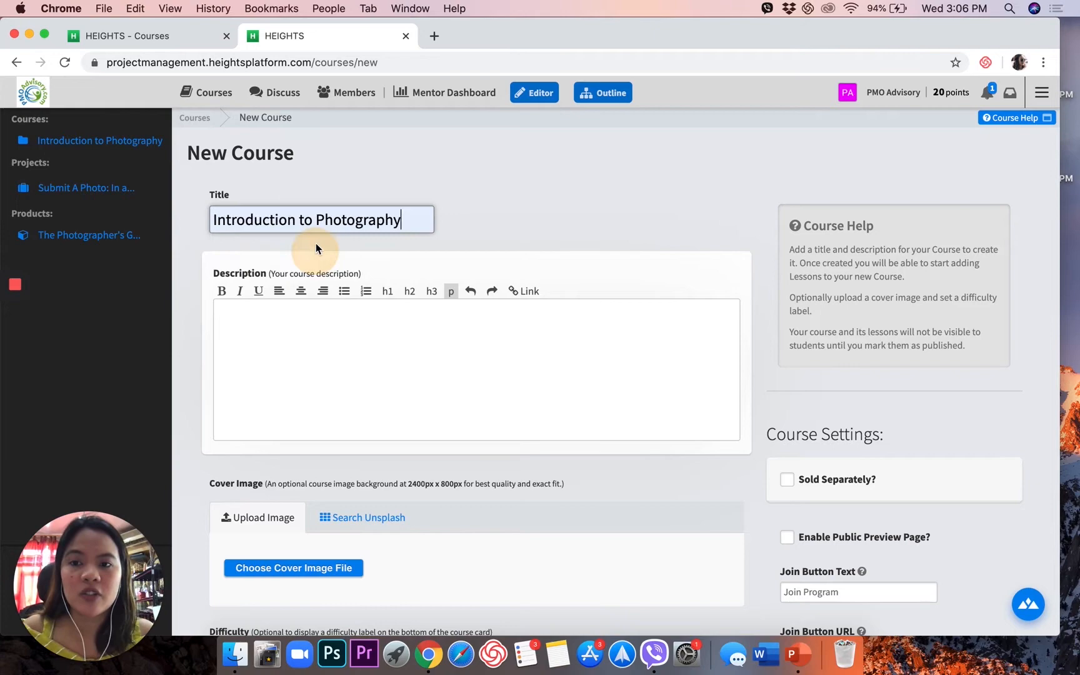
- Copy the full description of the existing Introduction to Photography course into the new course's description
click(172, 34)
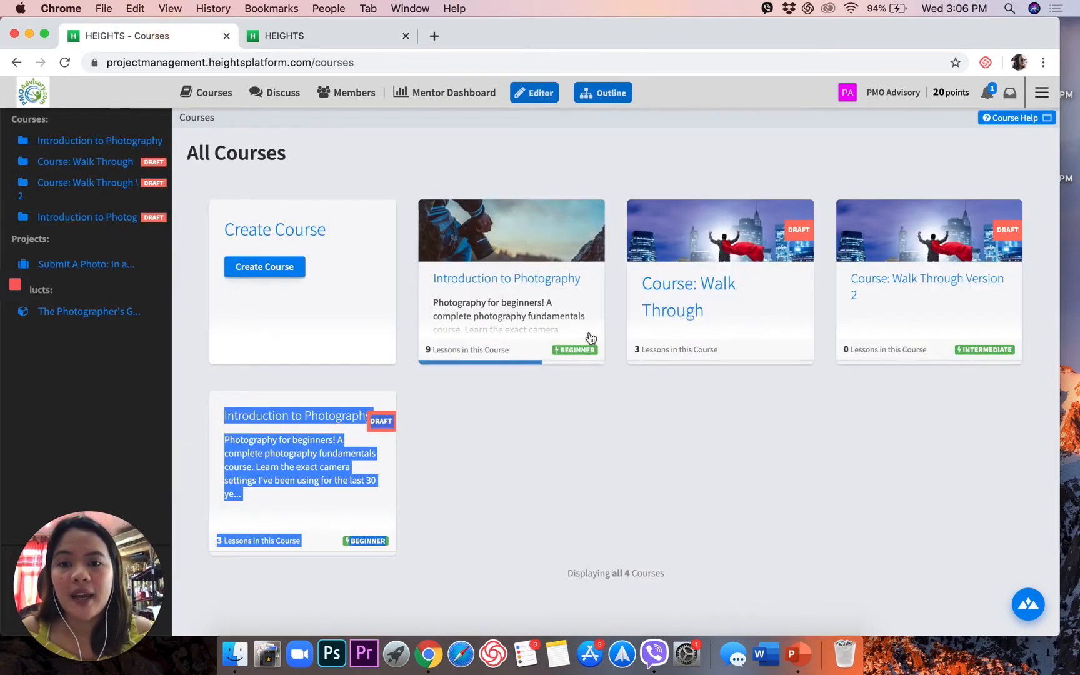
click(528, 288)
click(341, 37)
click(163, 31)
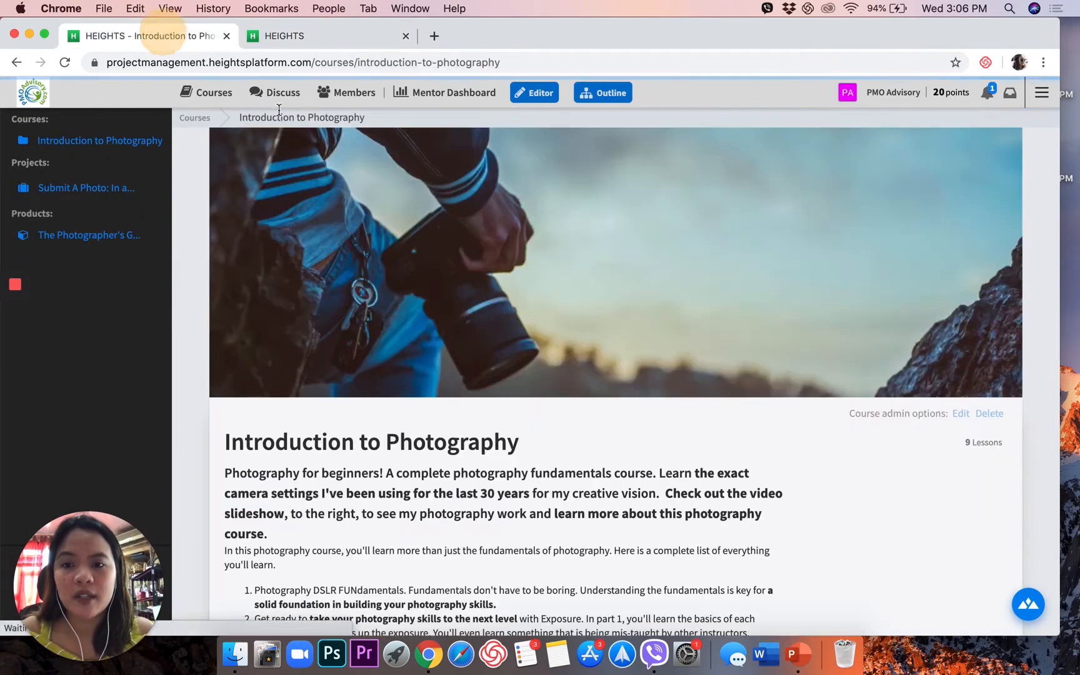
scroll(399, 380, down, 3)
scroll(399, 380, down, 2)
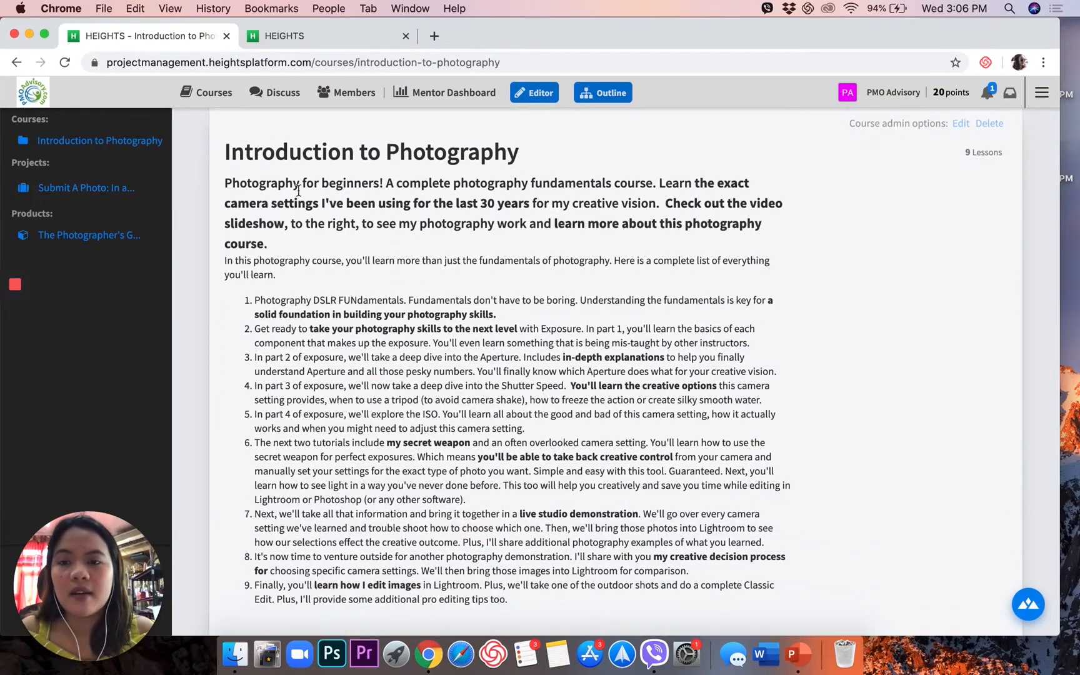
drag(225, 183, 544, 300)
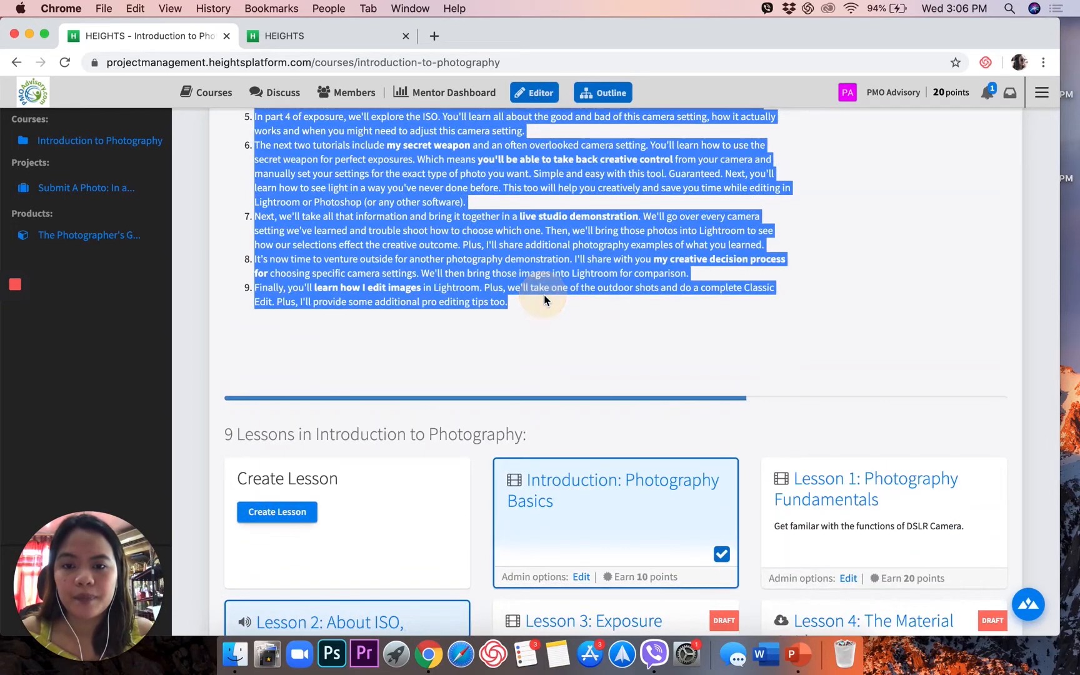
click(347, 43)
click(327, 331)
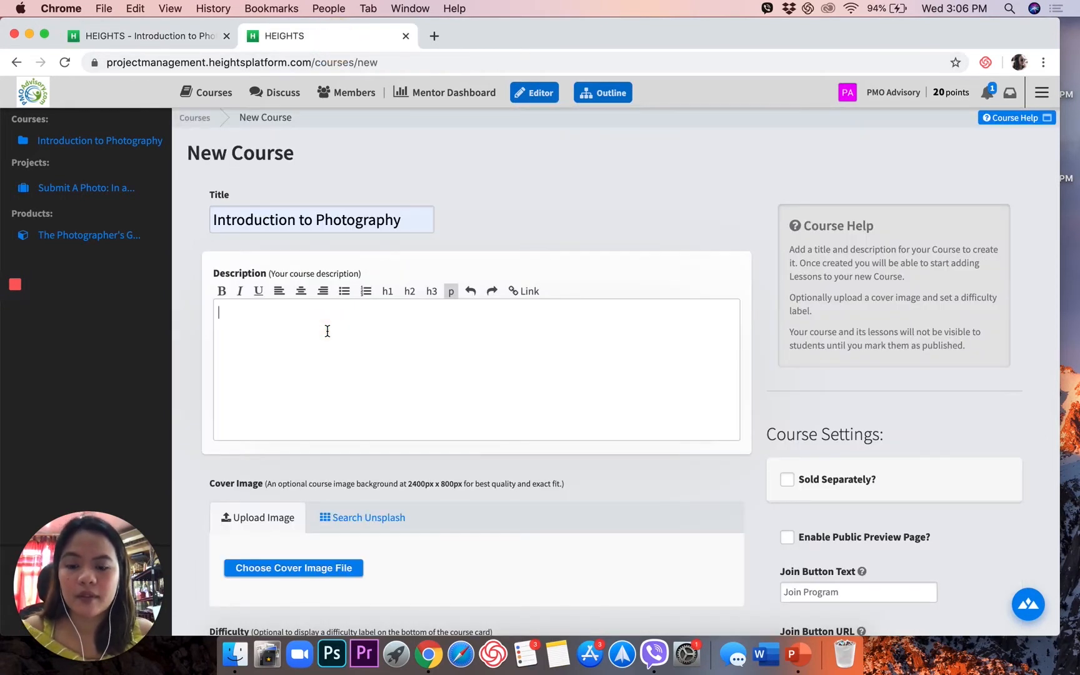
key(super+v)
scroll(363, 341, down, 5)
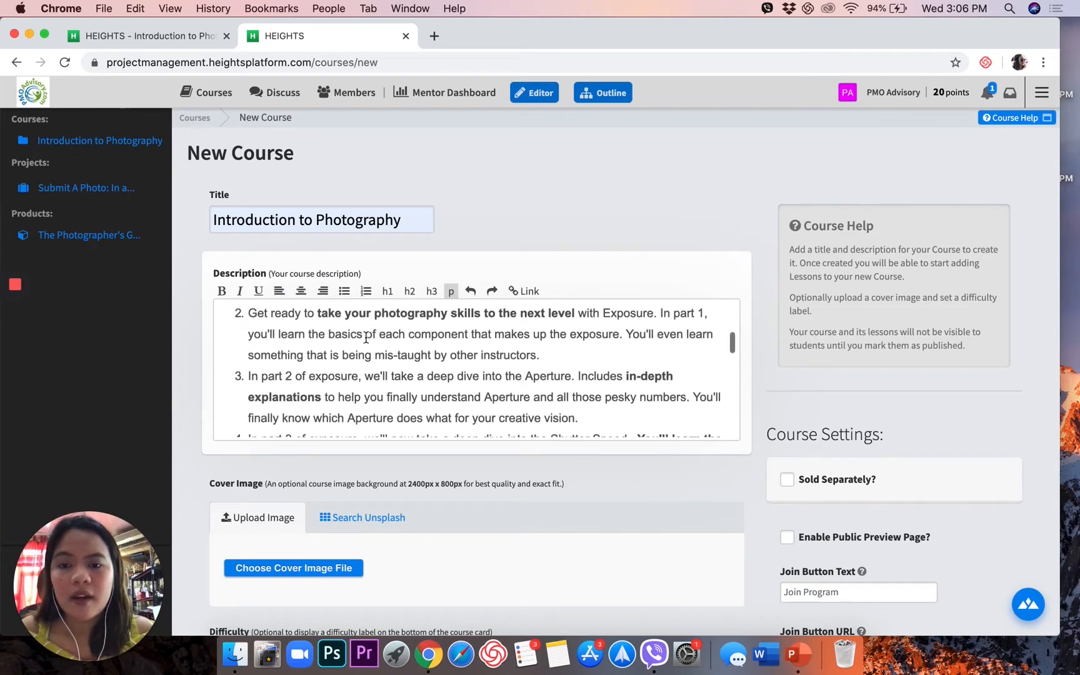
- Upload books-classroom-close-up-college-289737.jpg from the Downloads folder as the course cover image
scroll(366, 338, down, 10)
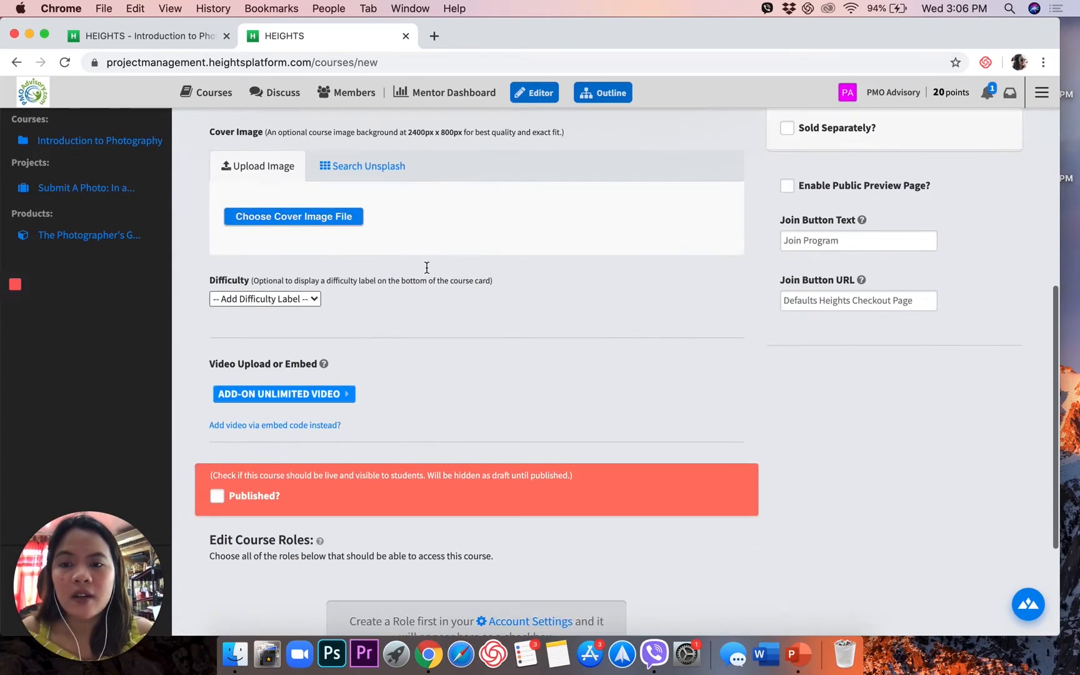
click(306, 219)
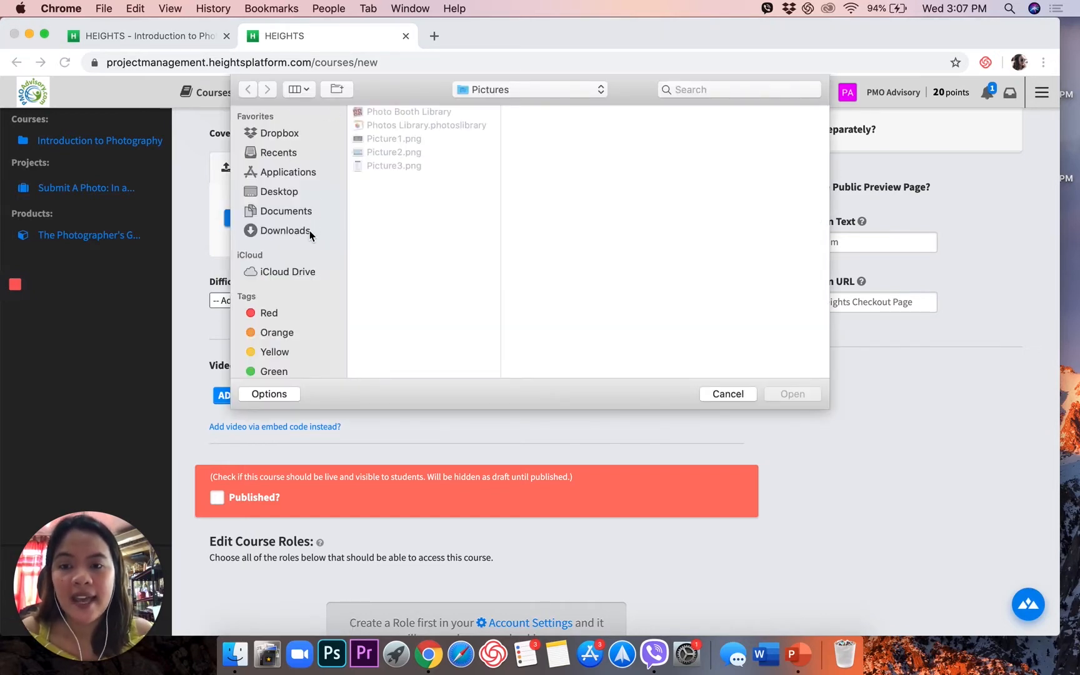
click(307, 231)
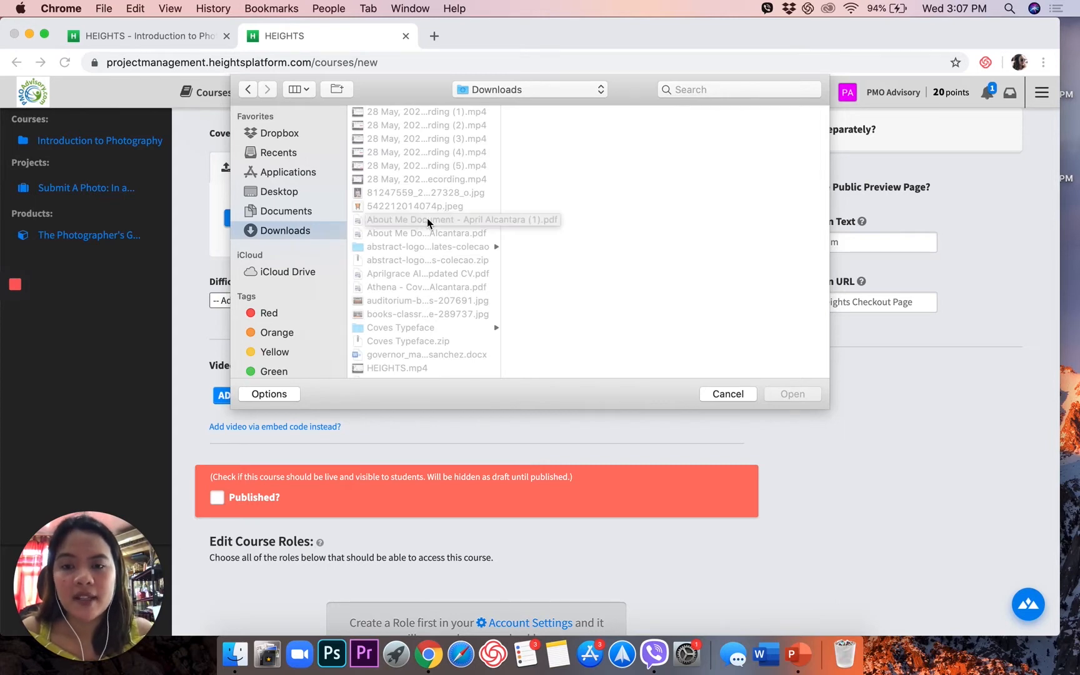
scroll(428, 222, down, 10)
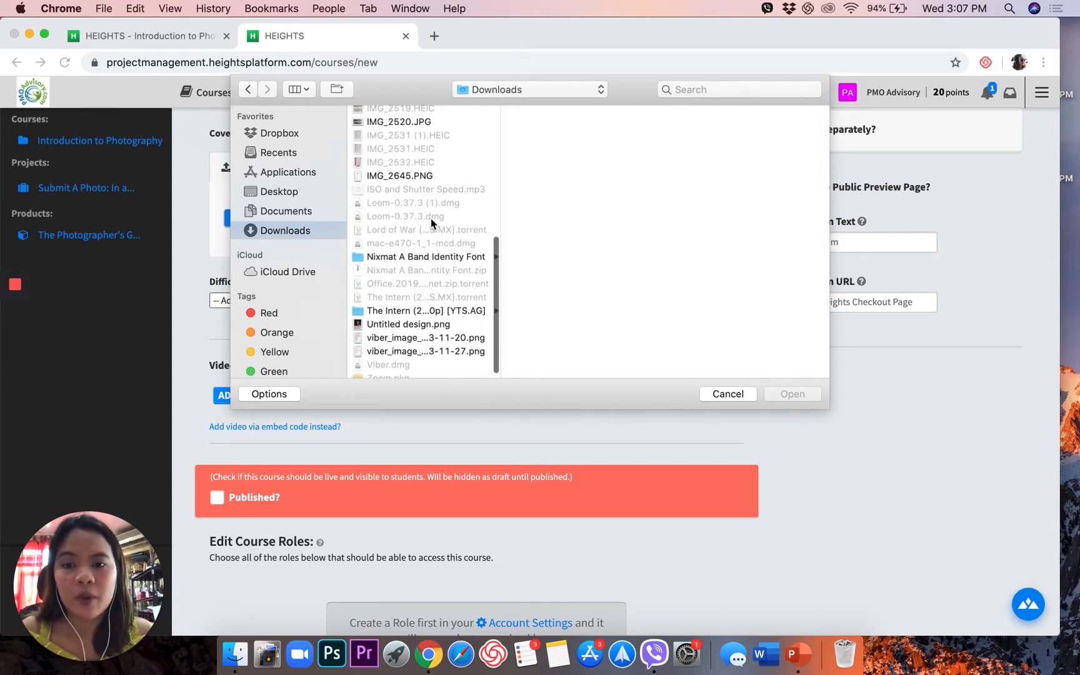
scroll(428, 219, up, 5)
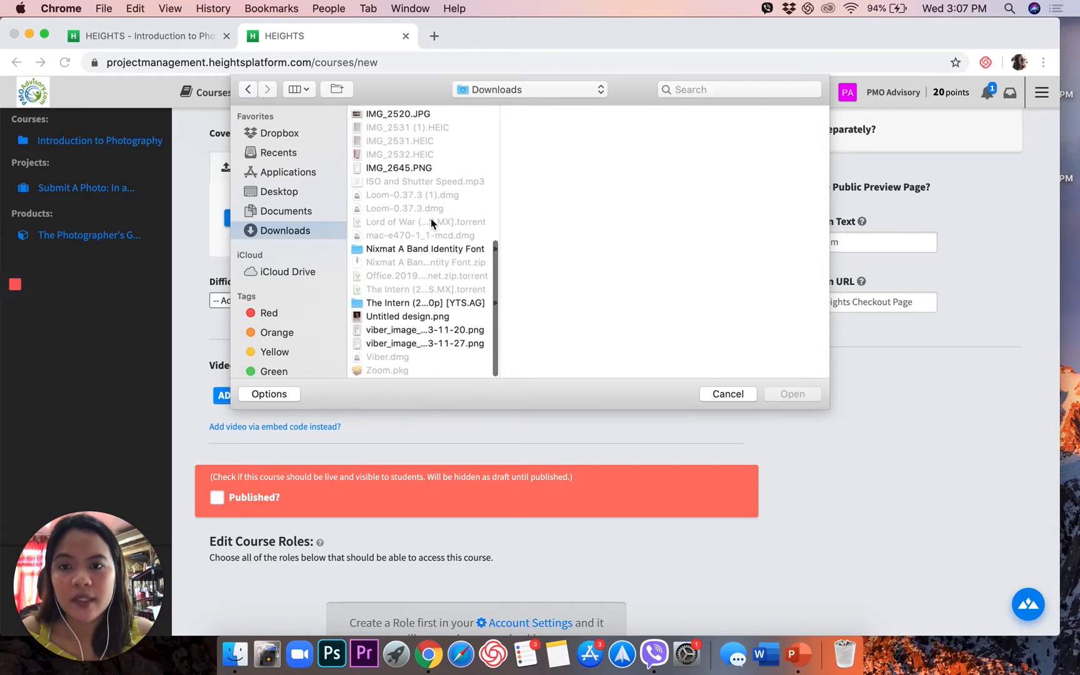
click(396, 203)
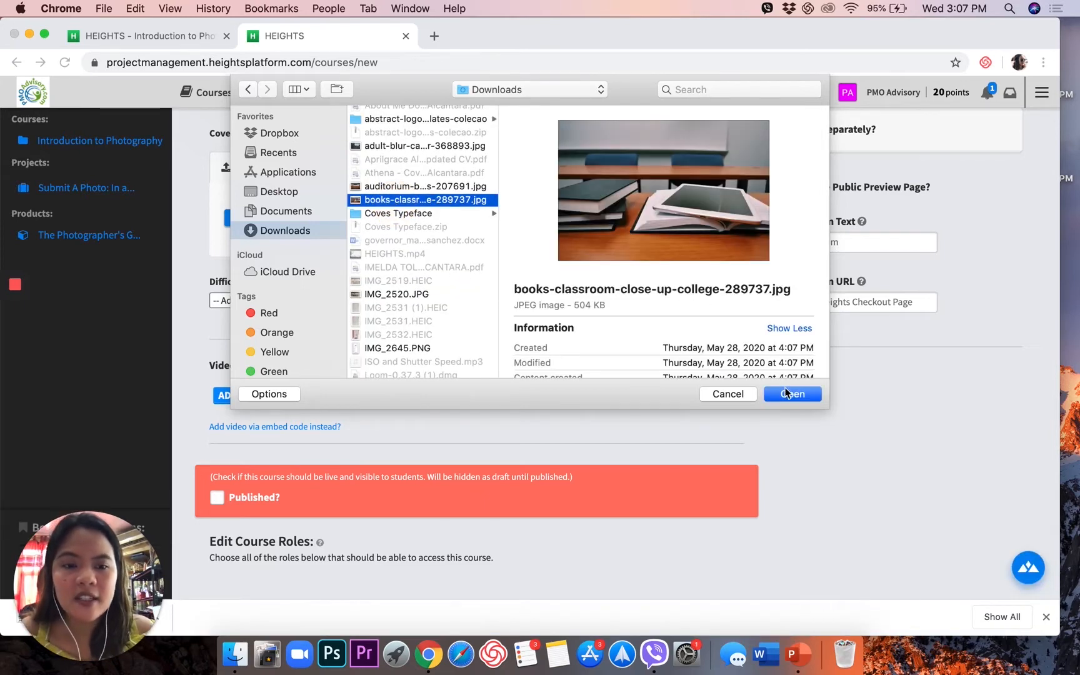
click(791, 393)
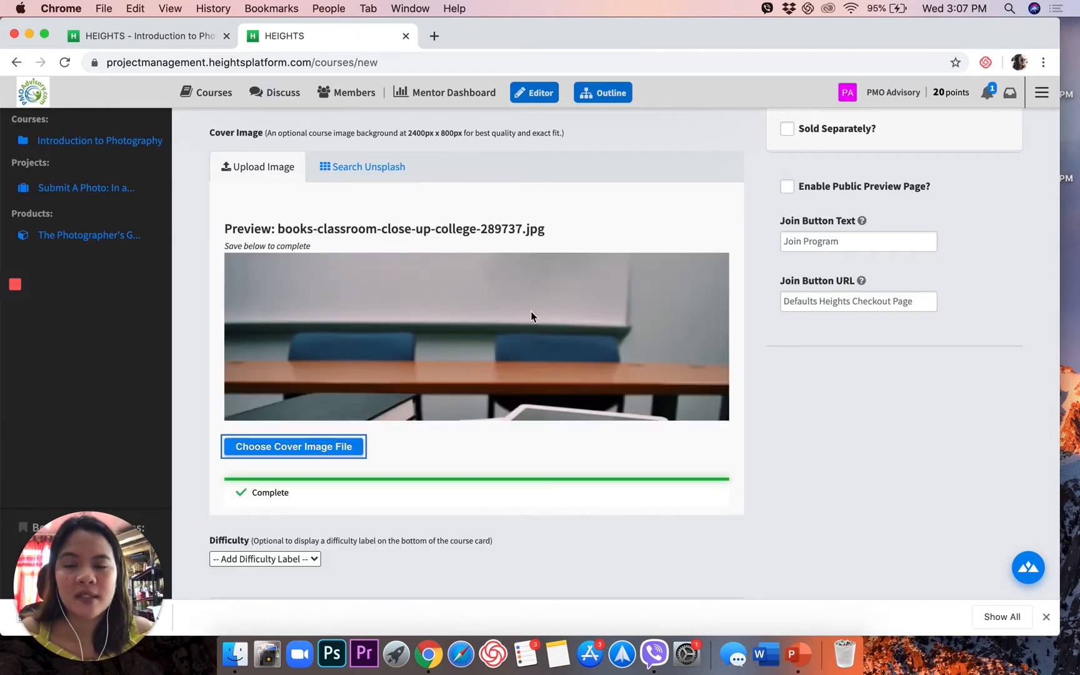
- Set the course's difficulty label to Beginner
scroll(530, 316, down, 3)
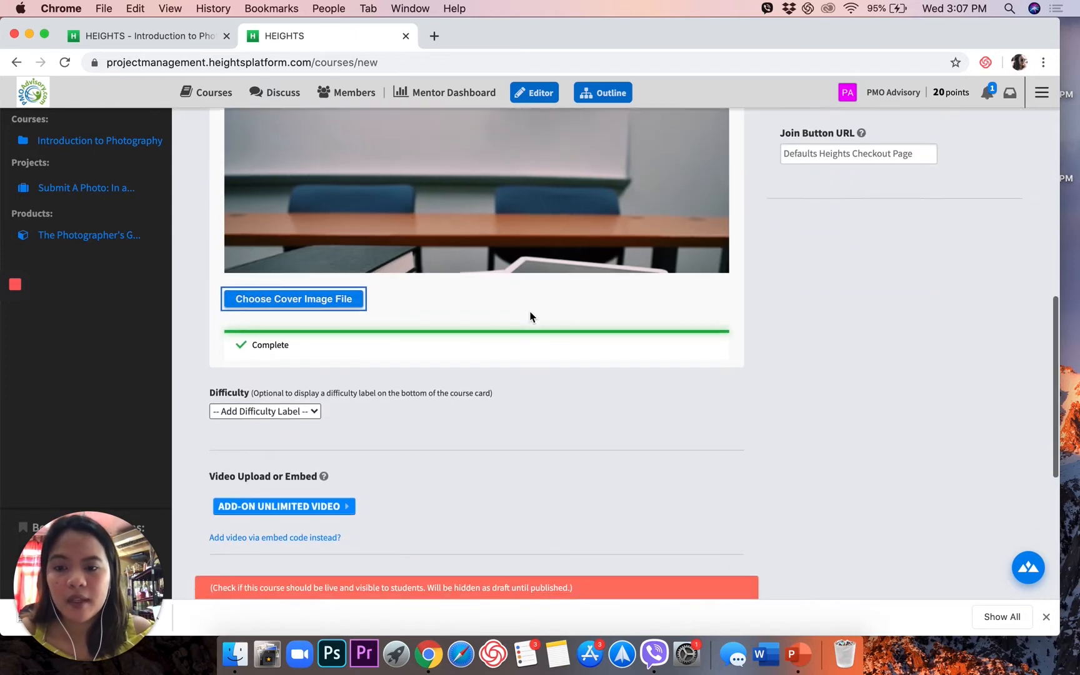
scroll(441, 371, down, 2)
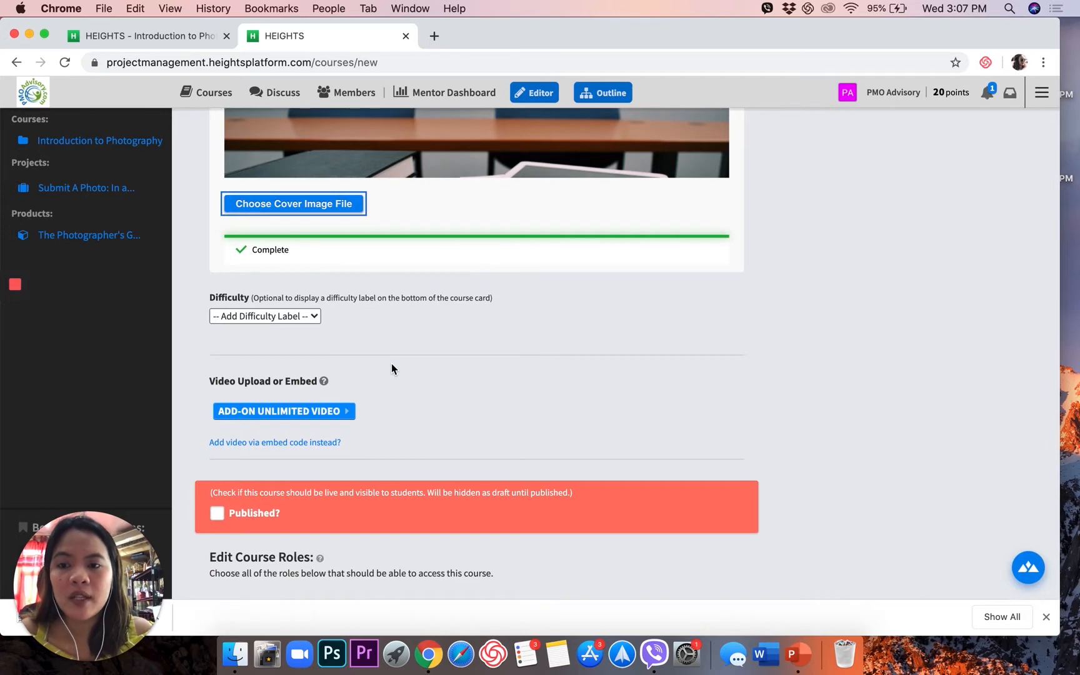
click(310, 321)
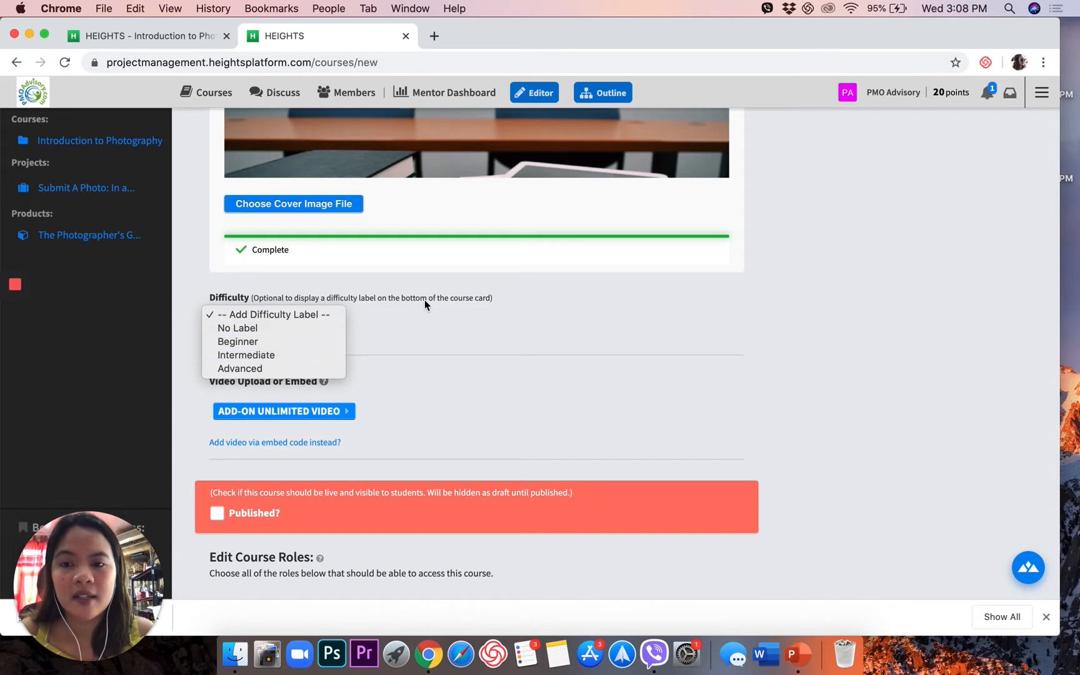
click(306, 342)
scroll(475, 322, down, 5)
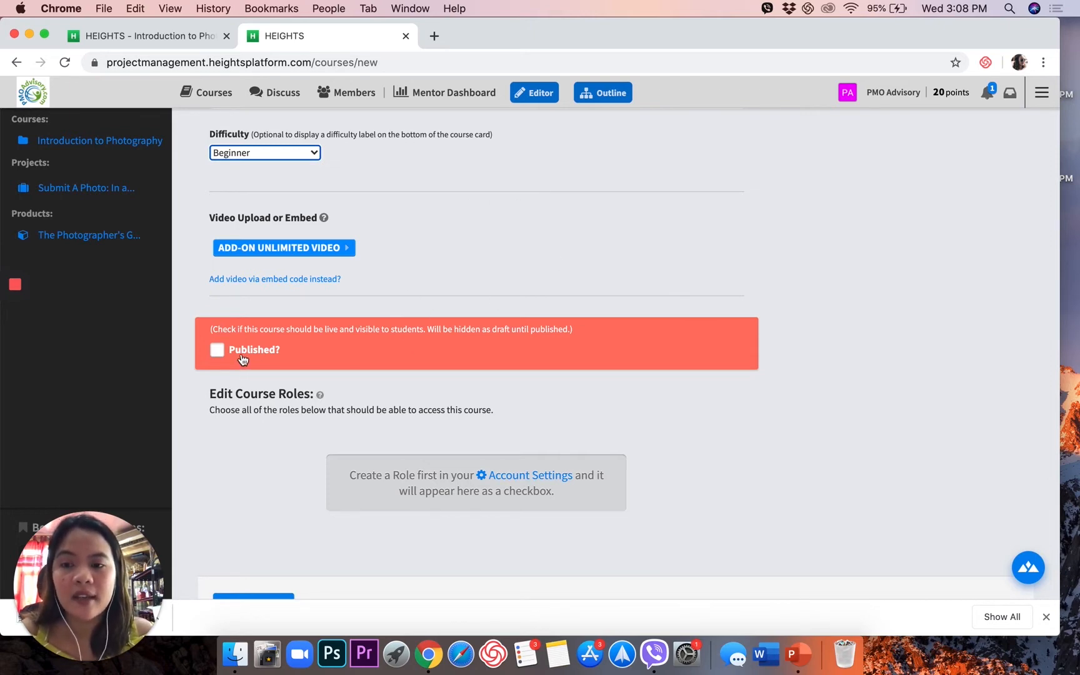
click(217, 350)
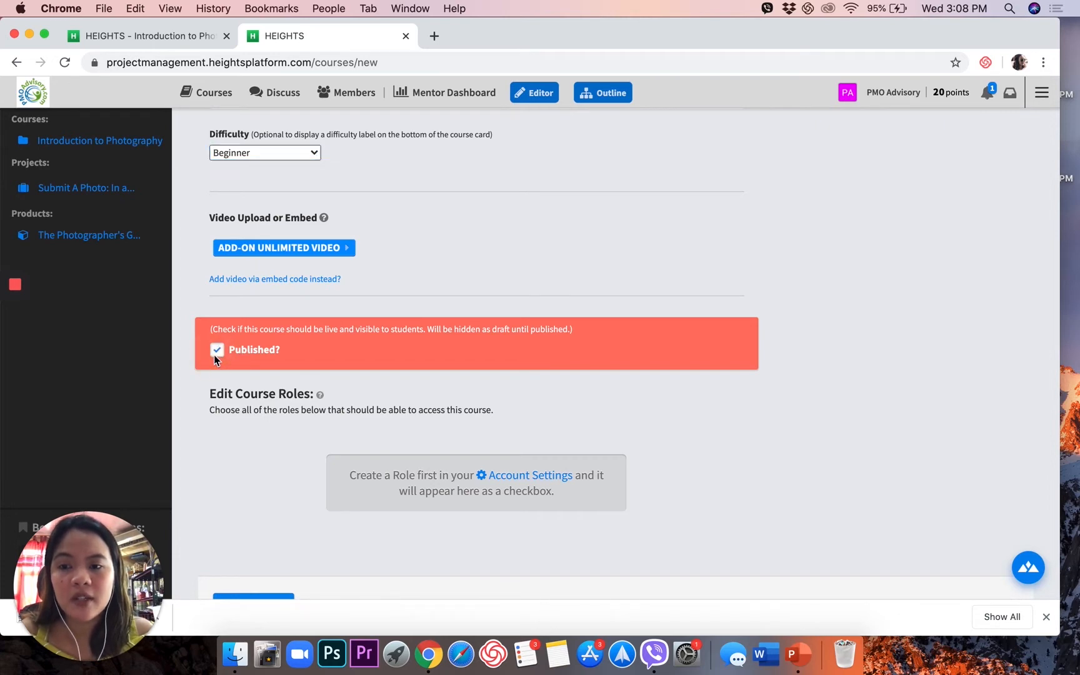
click(217, 350)
- Create the course as an unpublished draft
scroll(241, 438, down, 2)
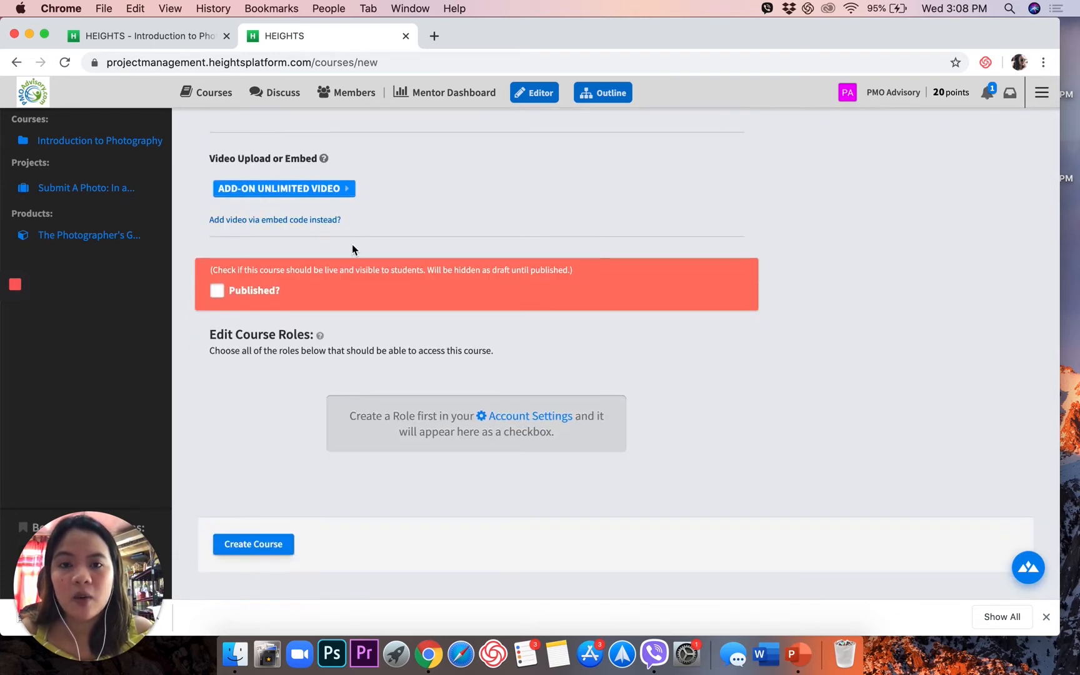
scroll(444, 416, up, 3)
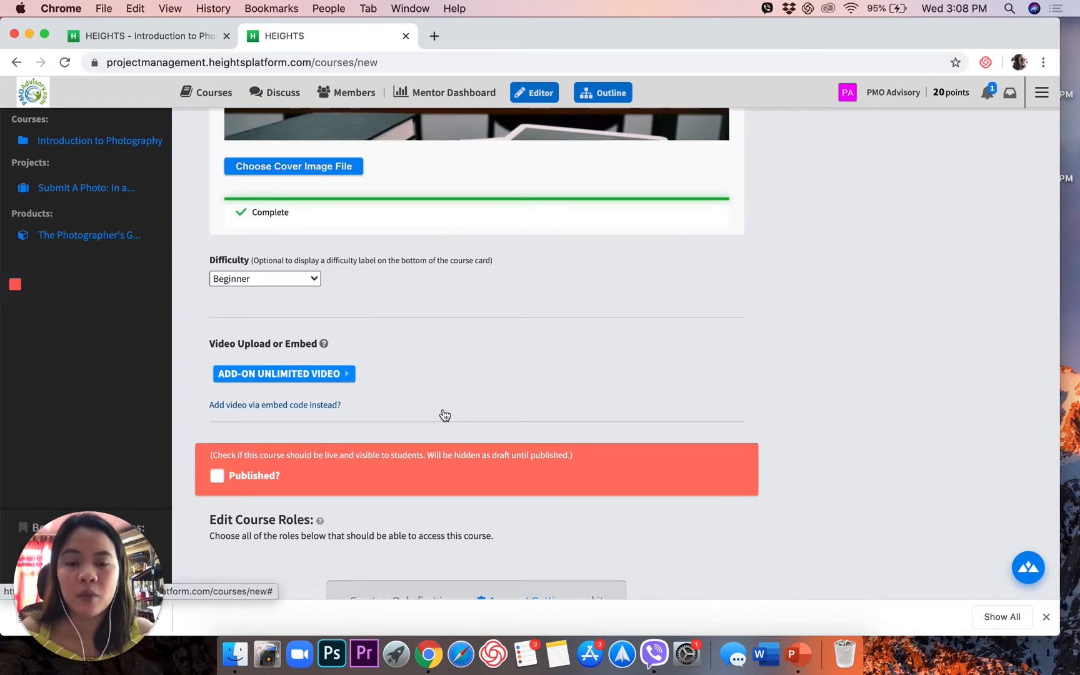
scroll(444, 416, down, 3)
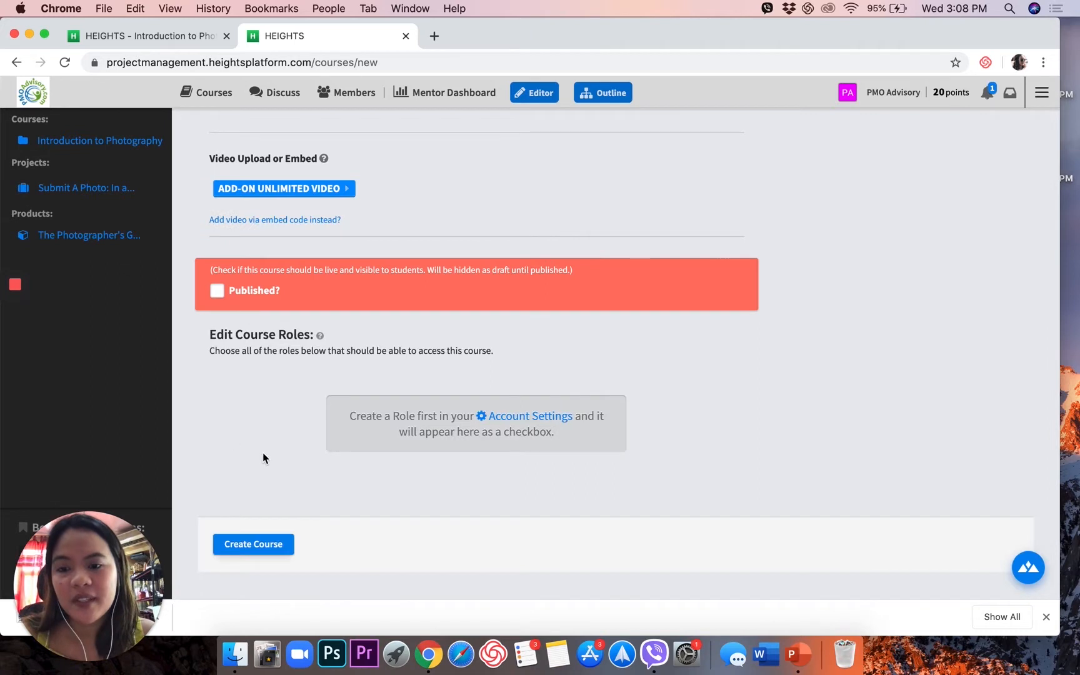
click(277, 545)
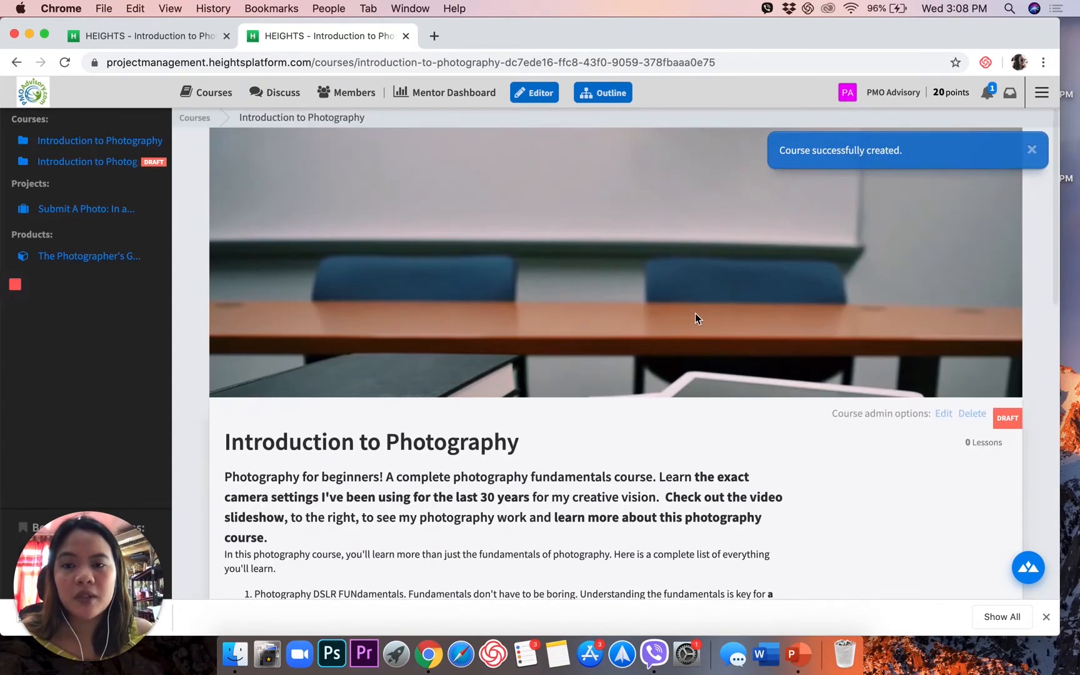
- Review the new course page, including its cover image, description and lessons section
scroll(695, 313, down, 5)
scroll(585, 351, down, 2)
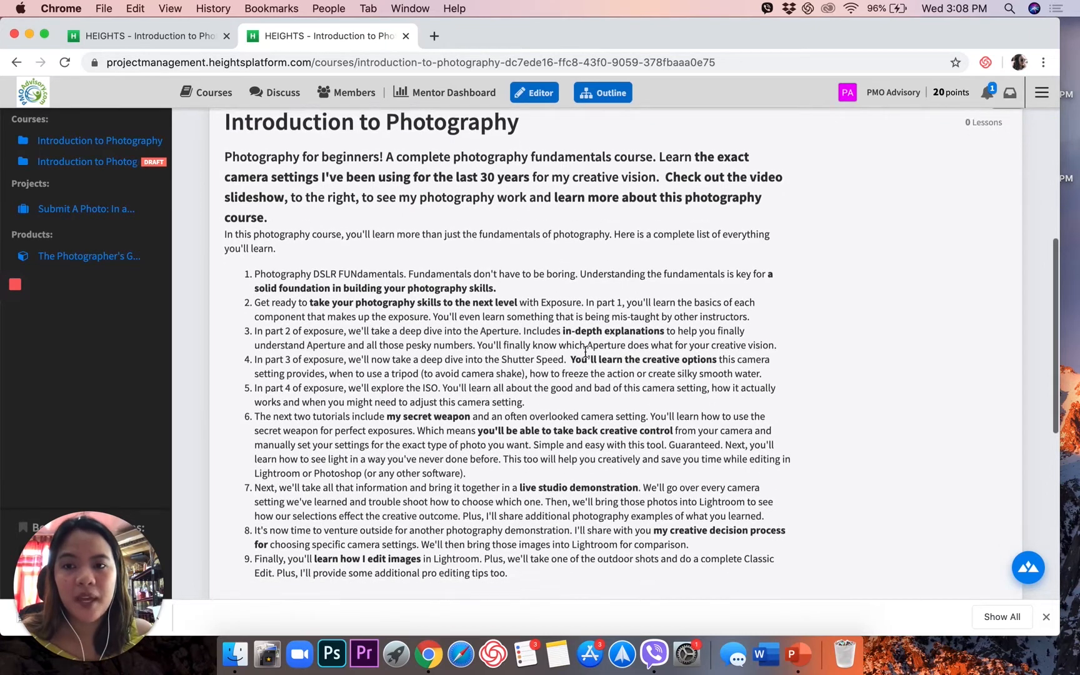
scroll(585, 351, up, 2)
scroll(501, 312, down, 3)
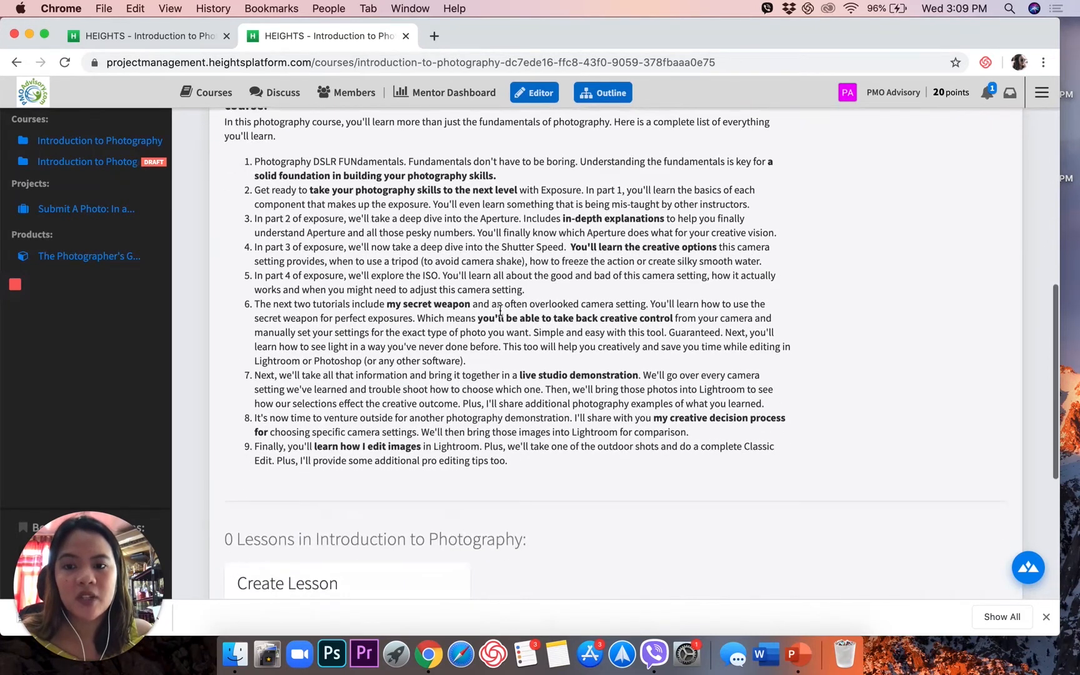
scroll(501, 309, down, 4)
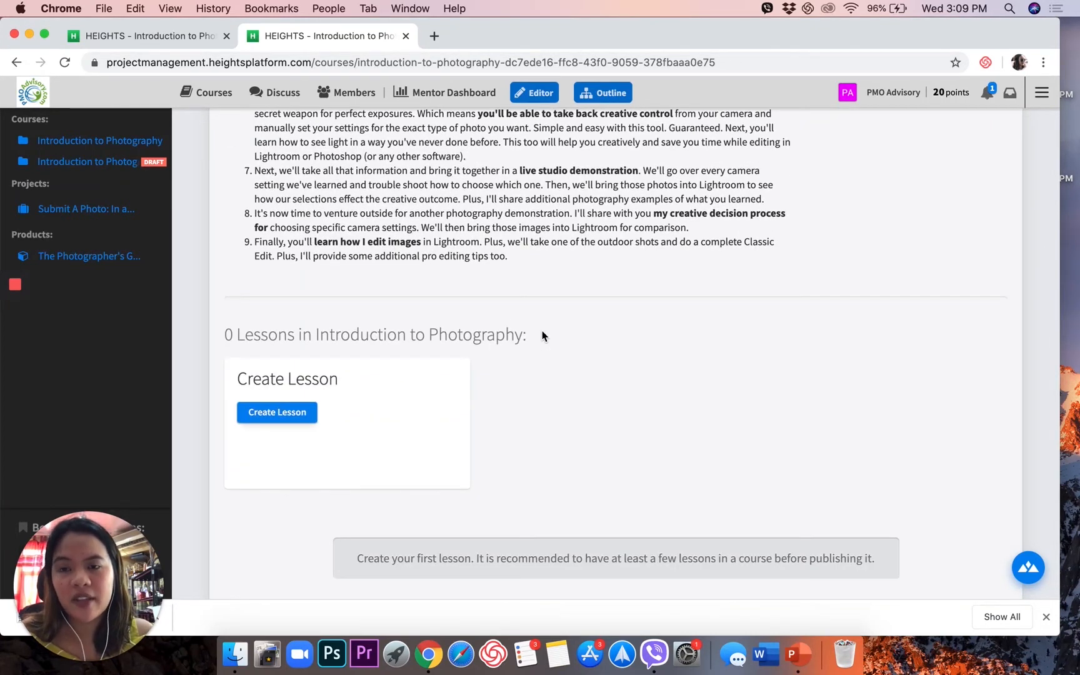
scroll(541, 336, up, 7)
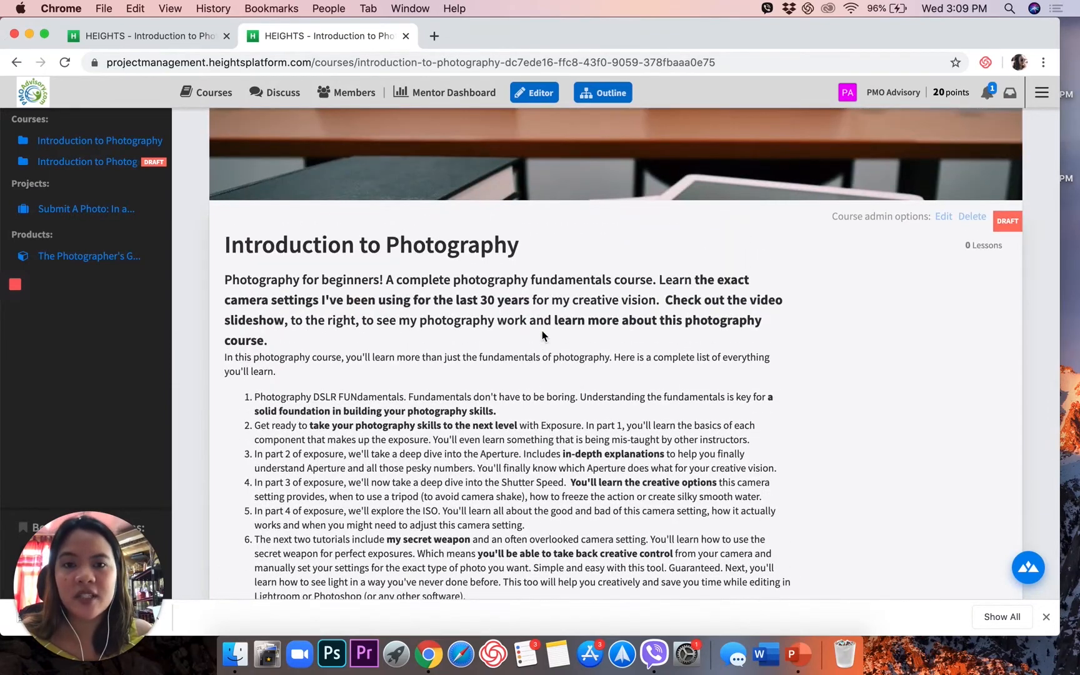
scroll(542, 336, up, 3)
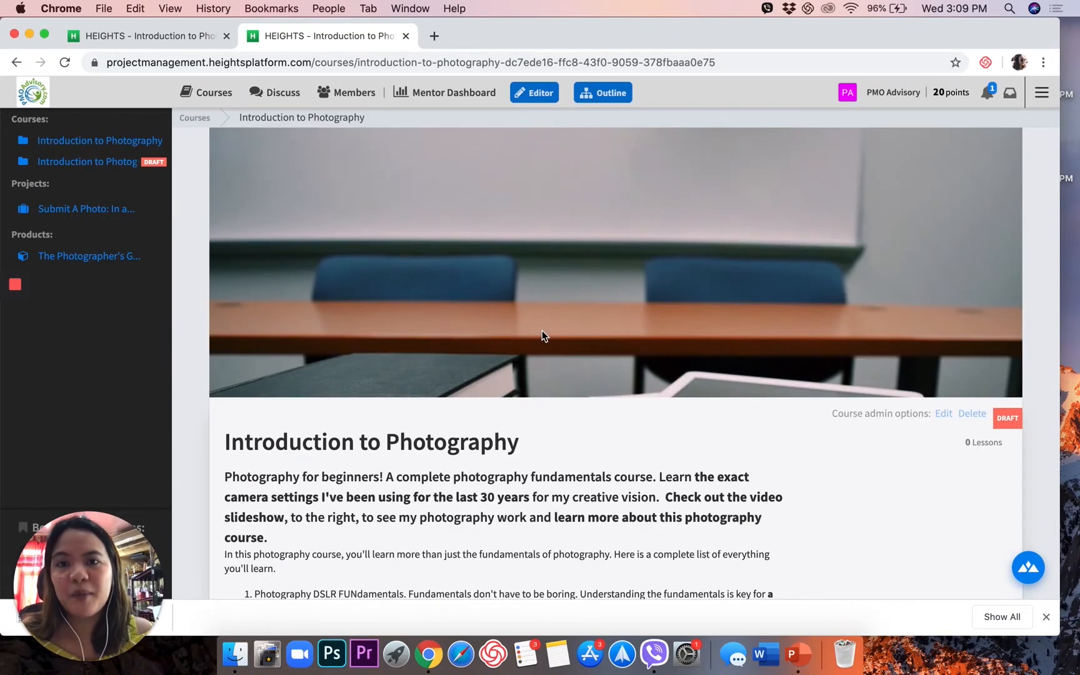
scroll(542, 335, down, 6)
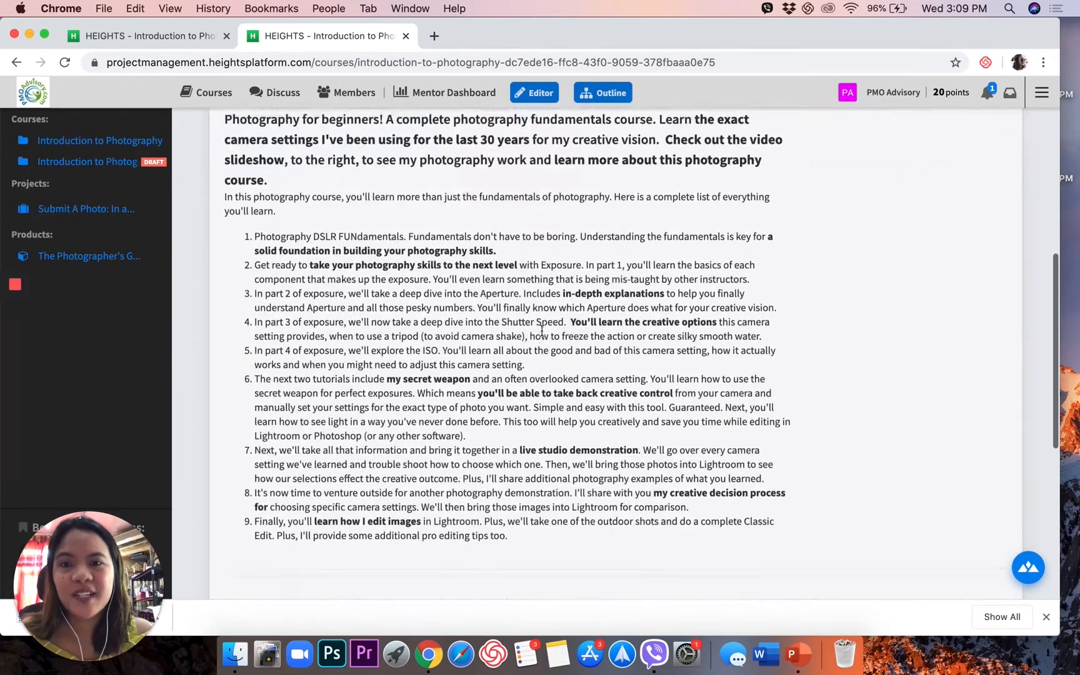
scroll(542, 332, up, 2)
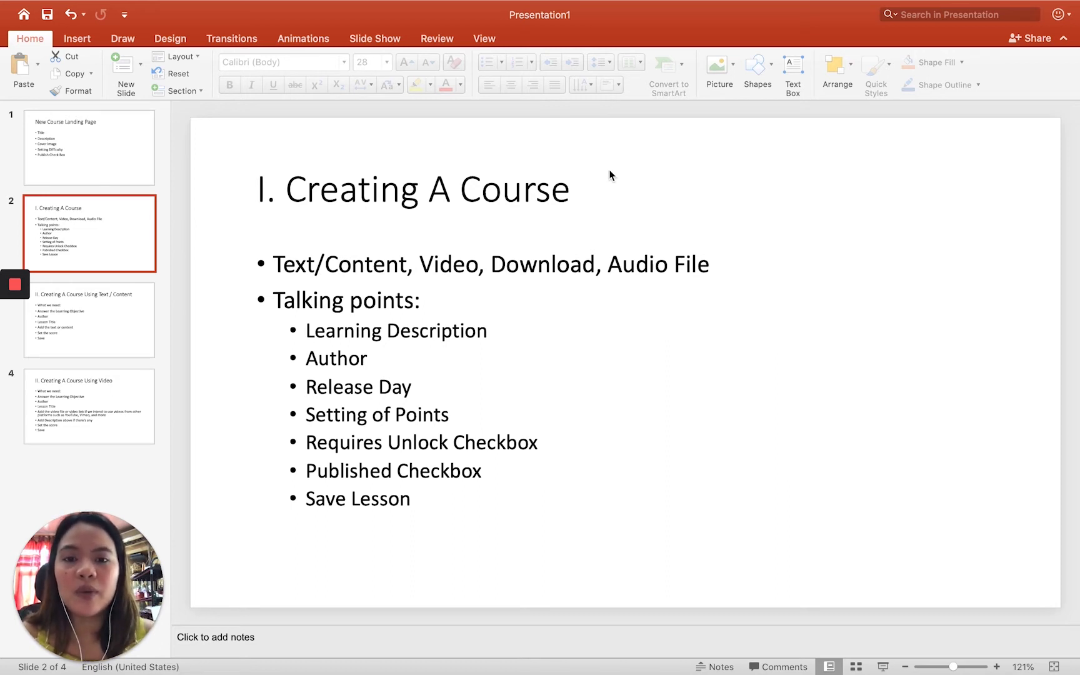
- Switch to the PowerPoint presentation and change the second slide's title to "I. Creating A Lesson"
click(588, 193)
key(BackSpace)
key(BackSpace)
key(BackSpace)
key(BackSpace)
key(BackSpace)
key(BackSpace)
text(Lesson)
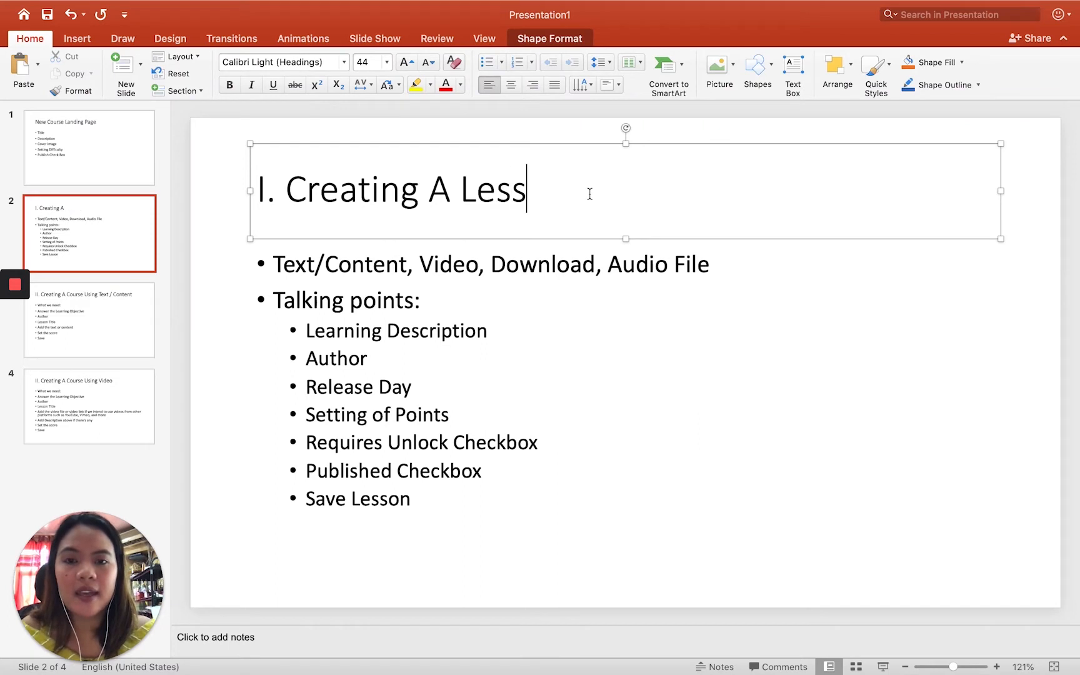
click(544, 287)
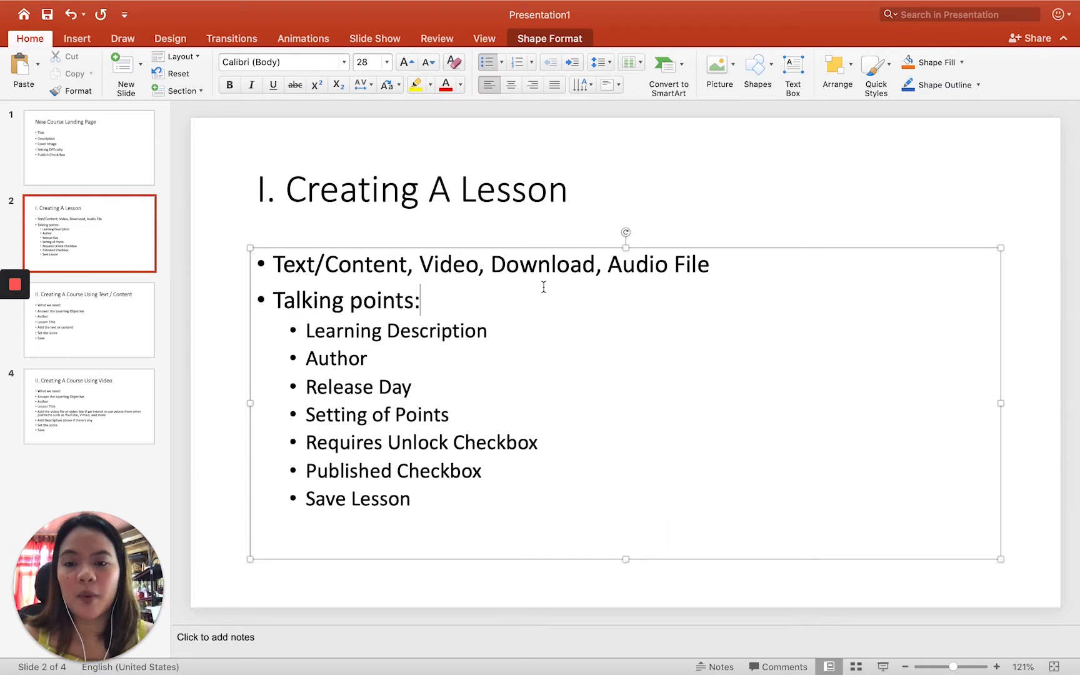
- Return to Chrome and start a new lesson in the draft Introduction to Photography course
mouse_move(325, 657)
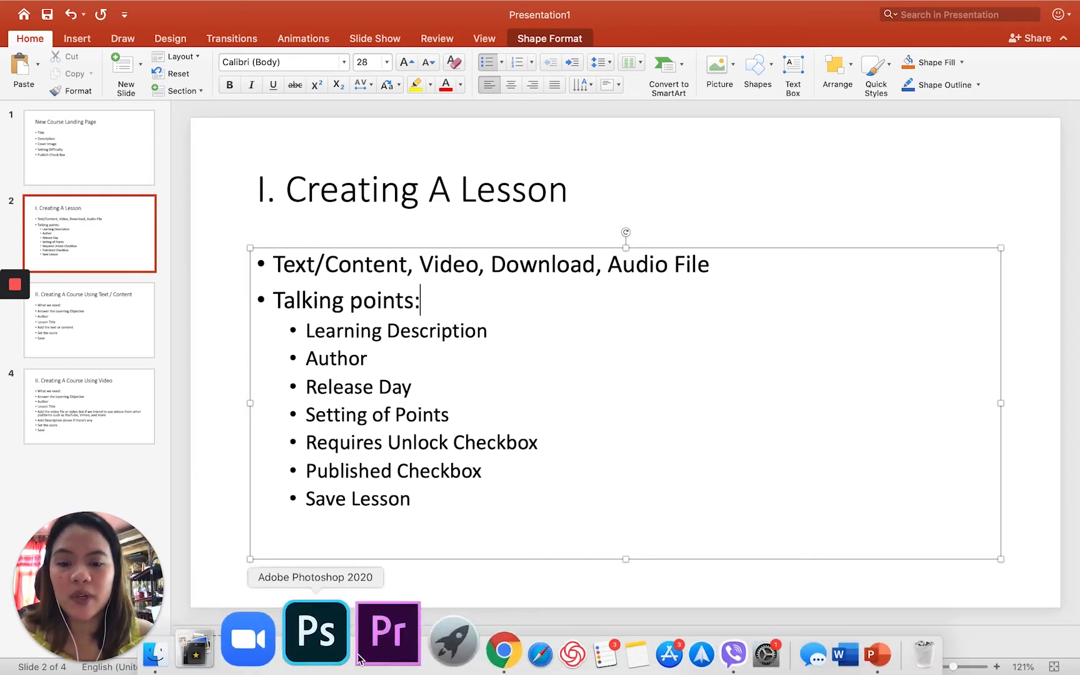
click(432, 650)
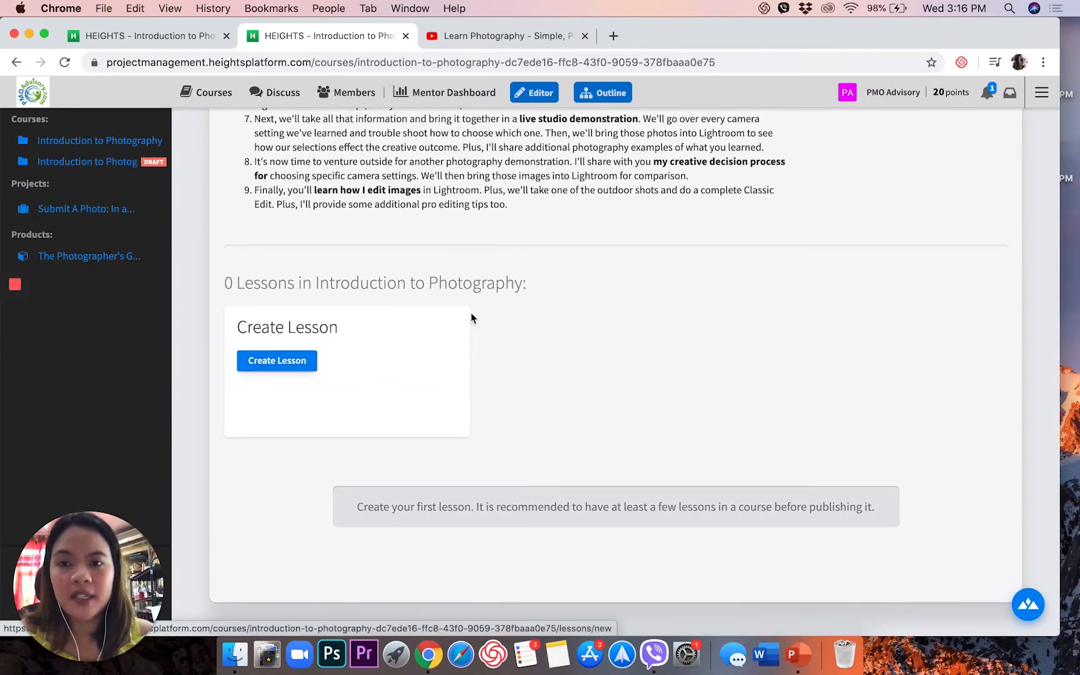
scroll(470, 313, up, 10)
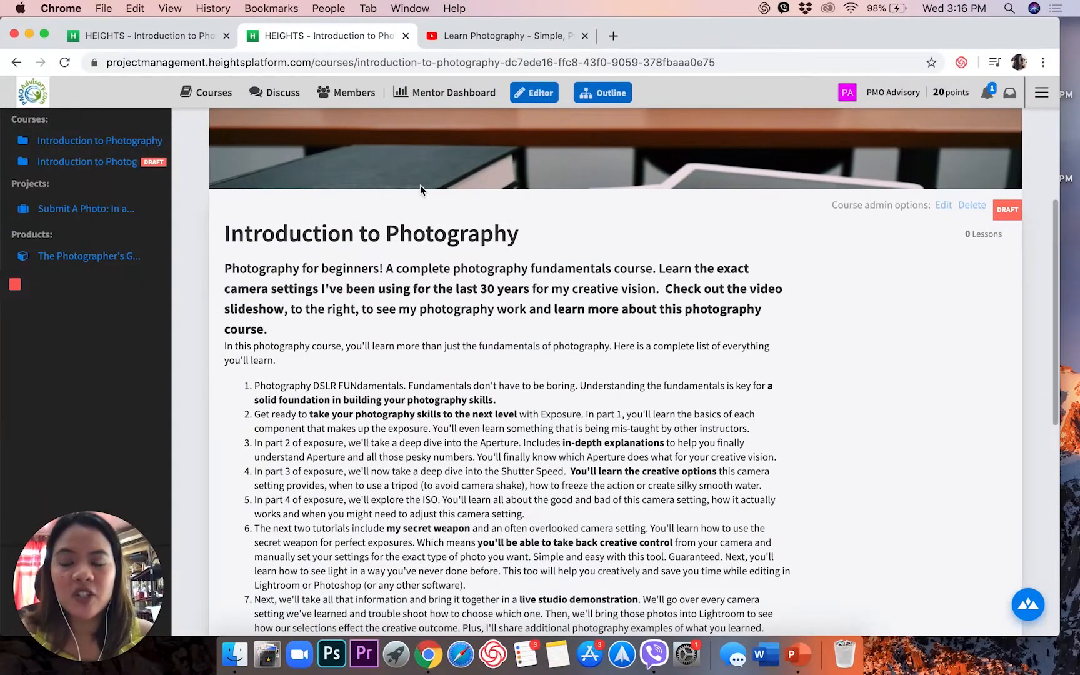
scroll(420, 185, down, 10)
click(303, 428)
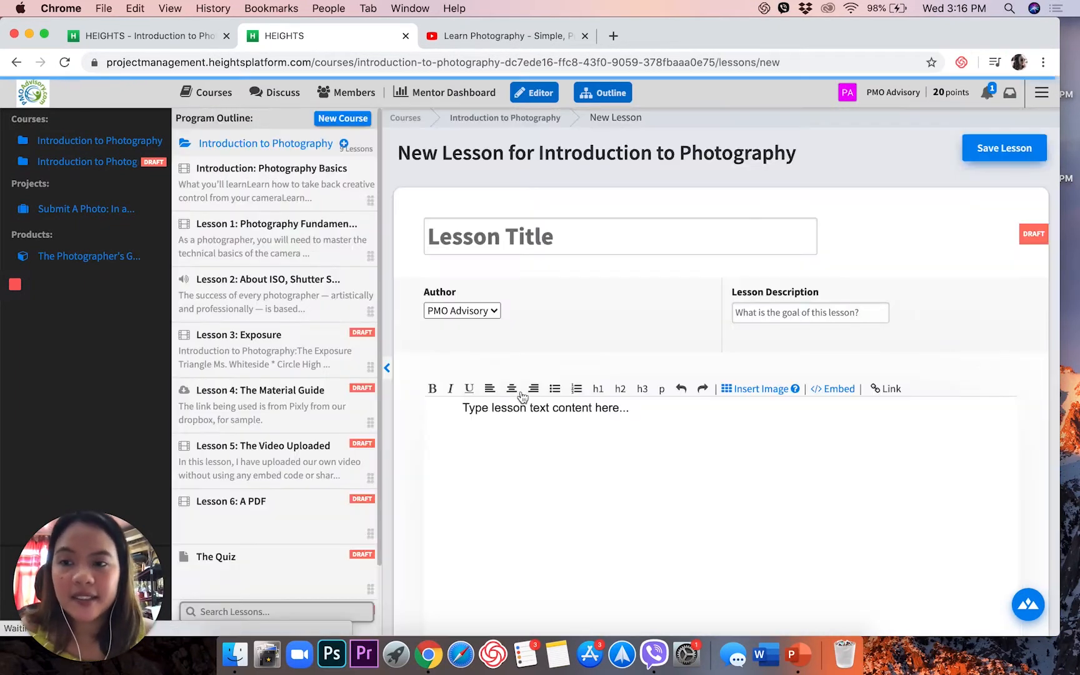
- Collapse both Introduction to Photography courses in the program outline and expand the browser window to full screen
click(278, 145)
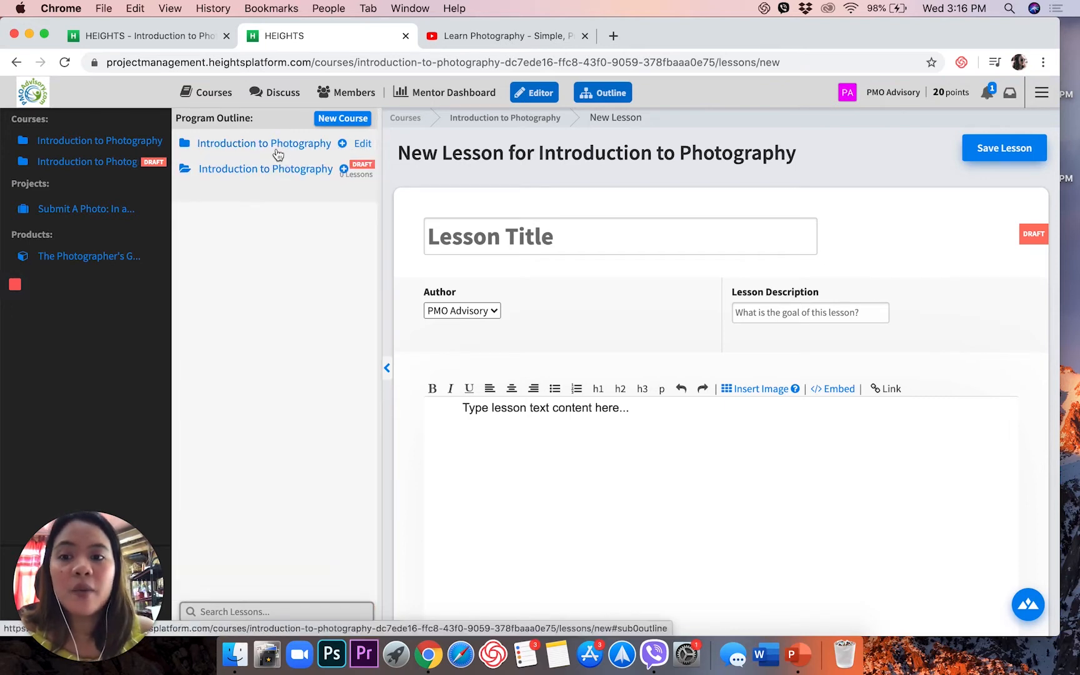
click(297, 175)
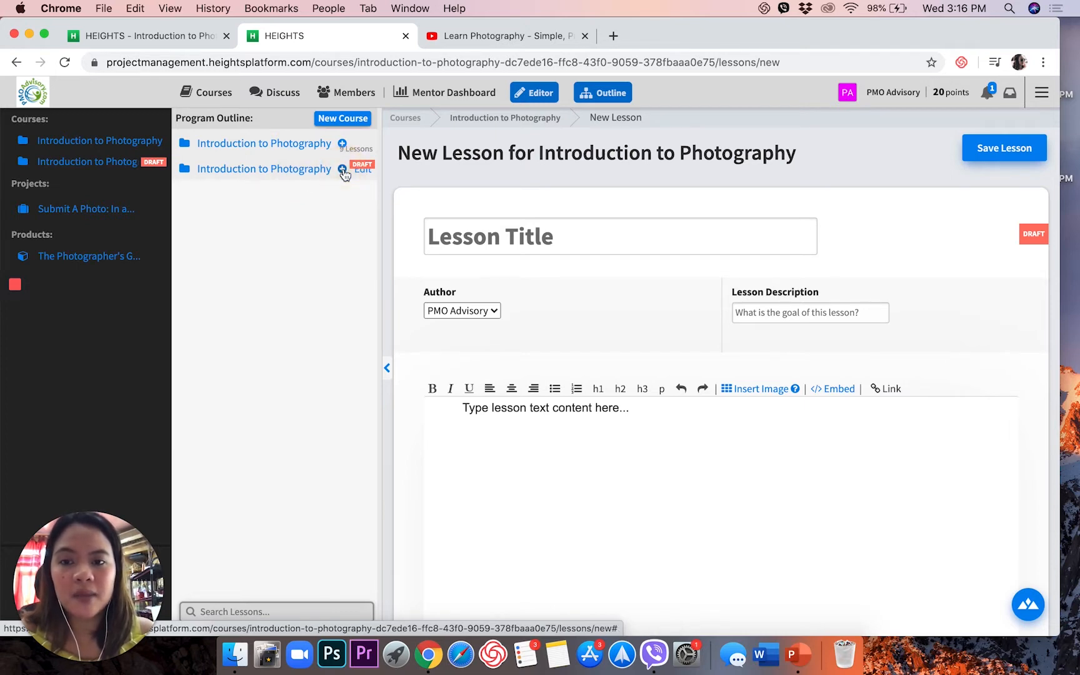
click(497, 237)
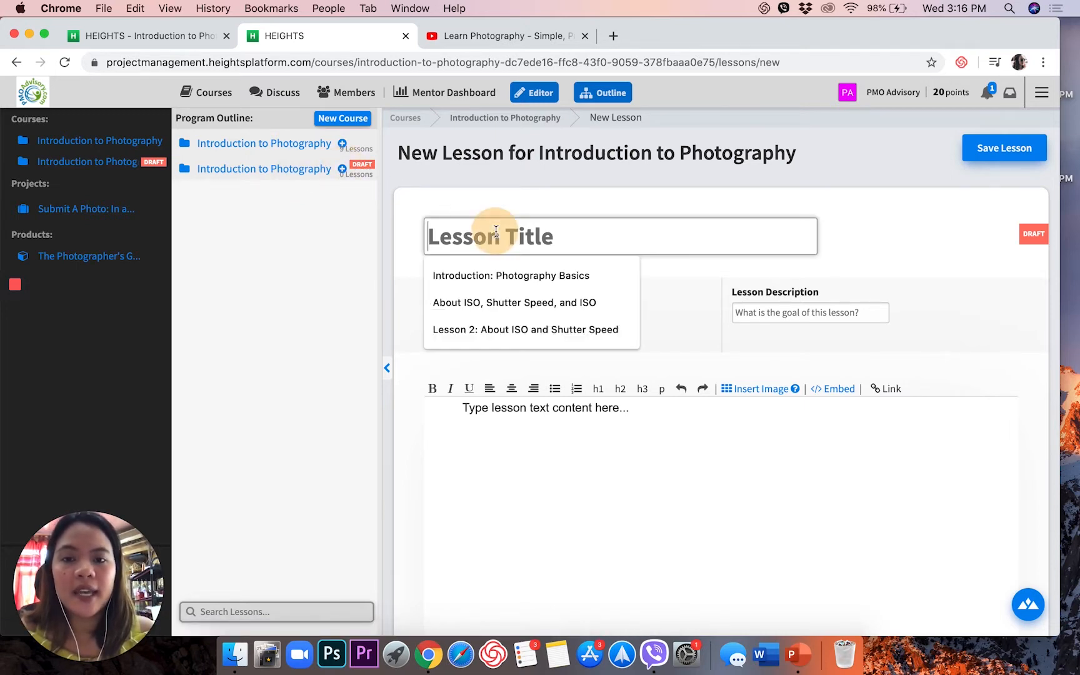
click(606, 488)
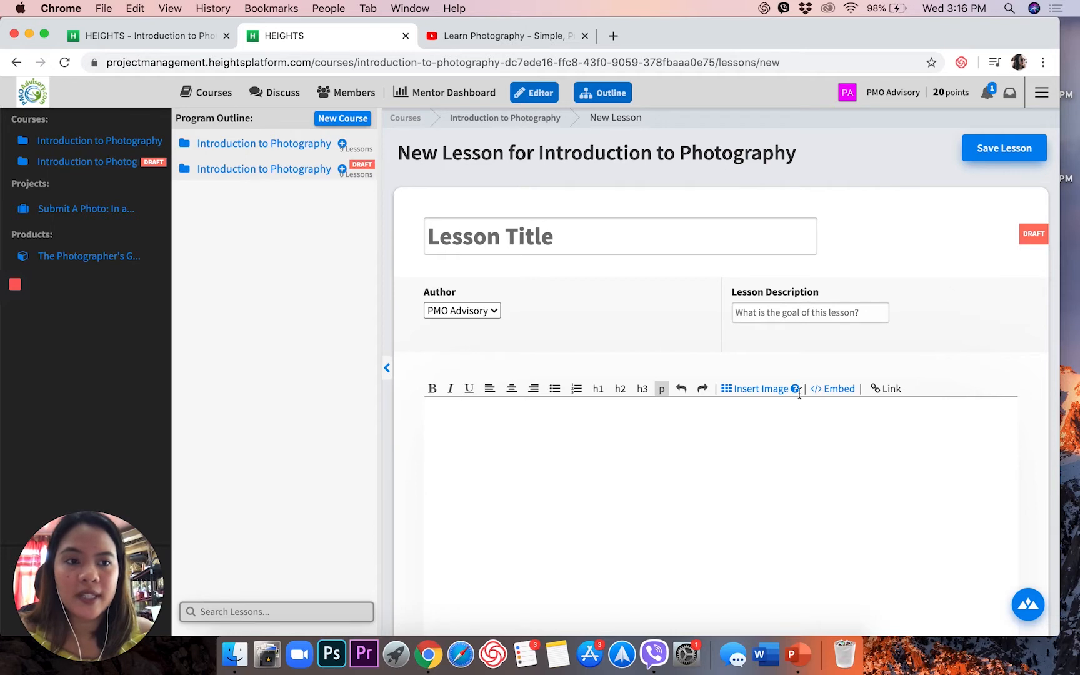
click(45, 36)
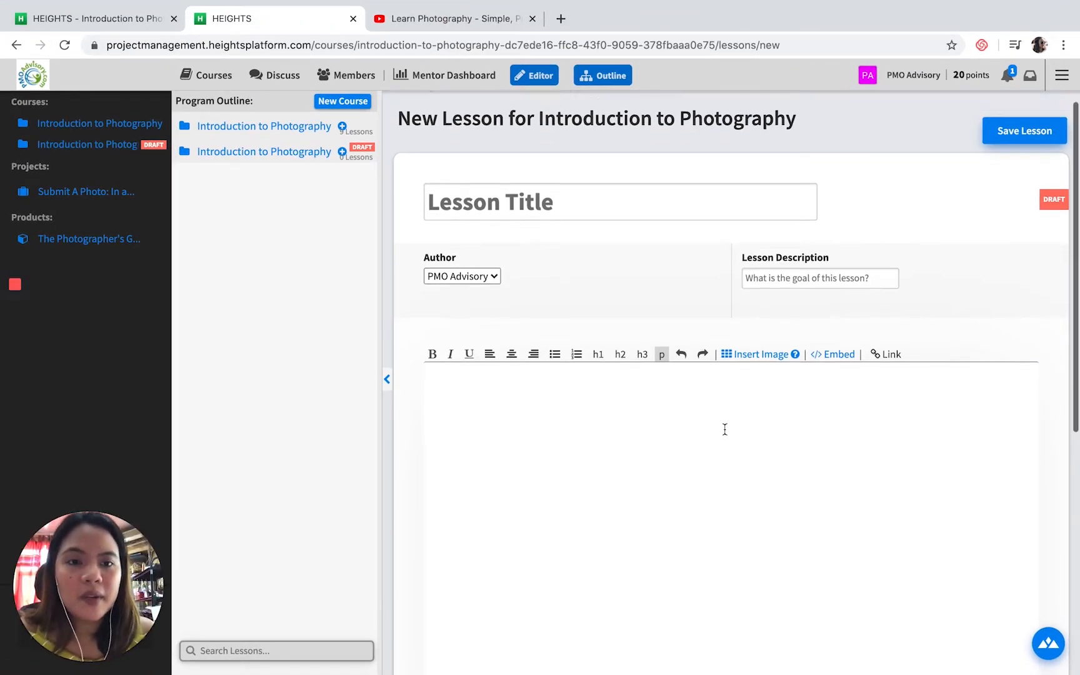
- Title the new lesson "Lesson 1: Photography Fundamentals", copying the title from the existing course's Lesson 1 page
click(551, 227)
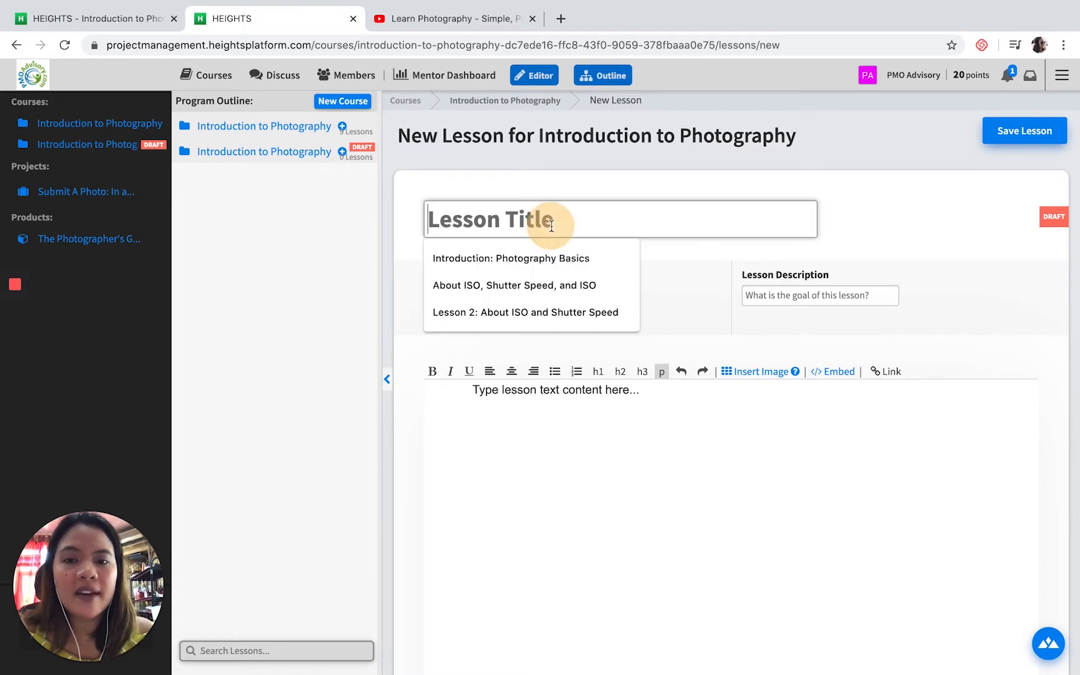
click(862, 226)
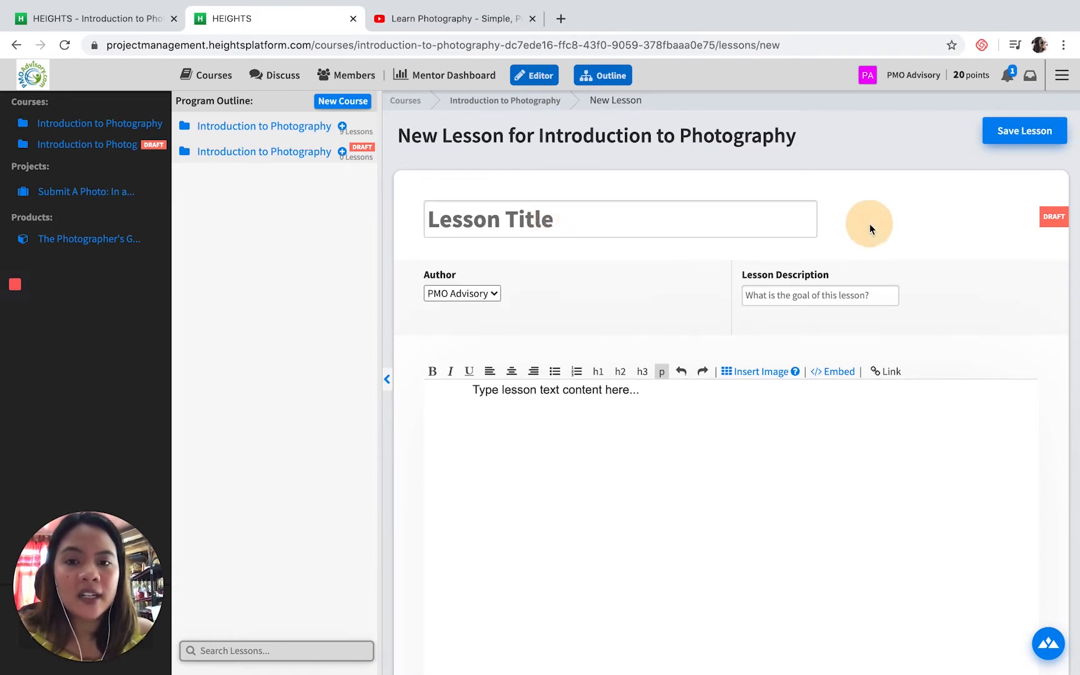
click(549, 216)
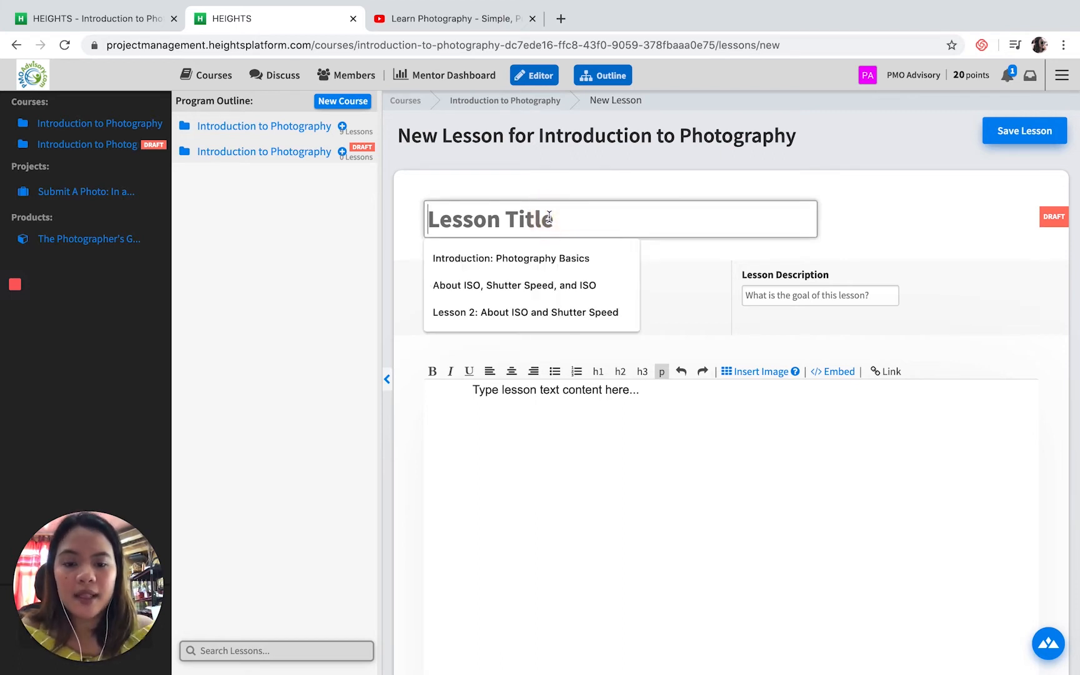
click(138, 19)
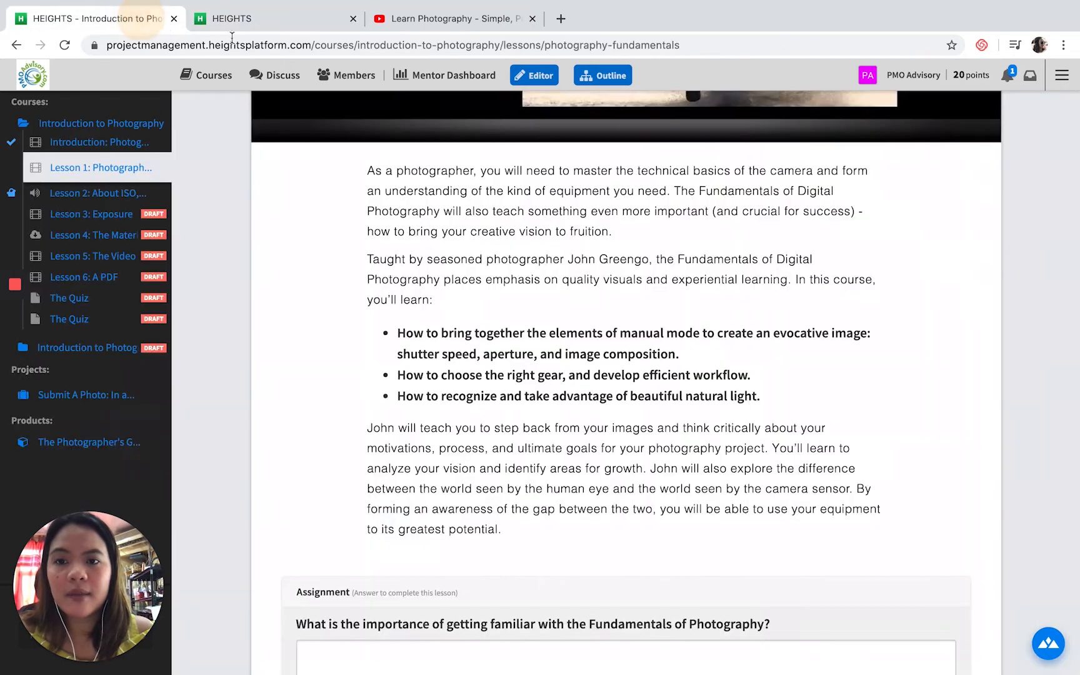
scroll(450, 225, up, 10)
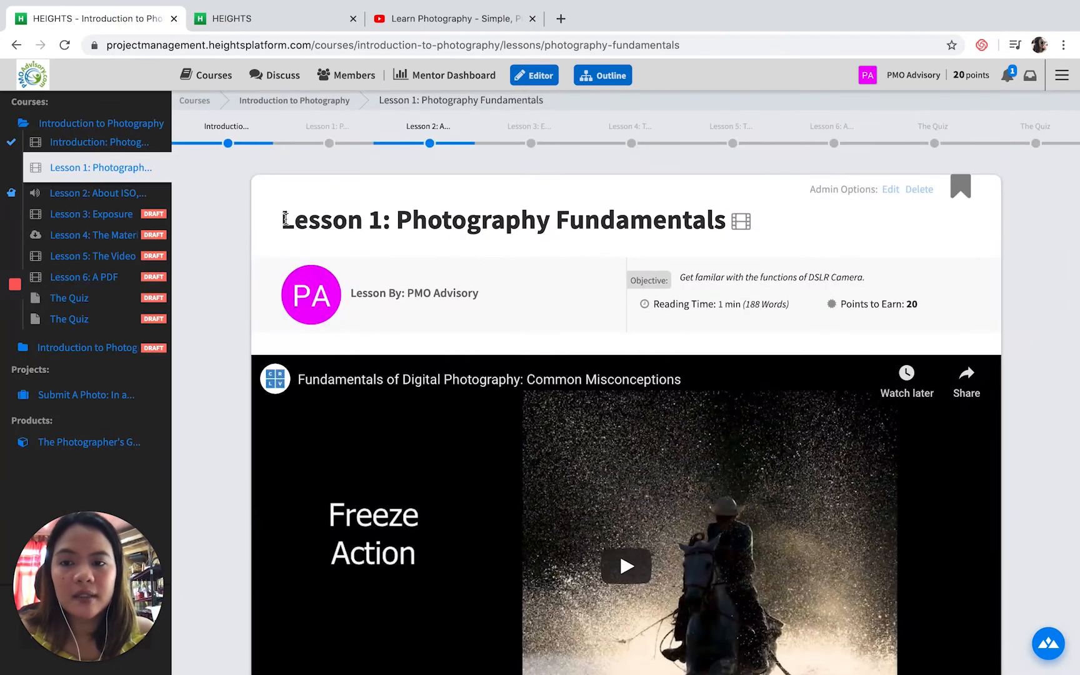
drag(283, 220, 726, 227)
key(super+c)
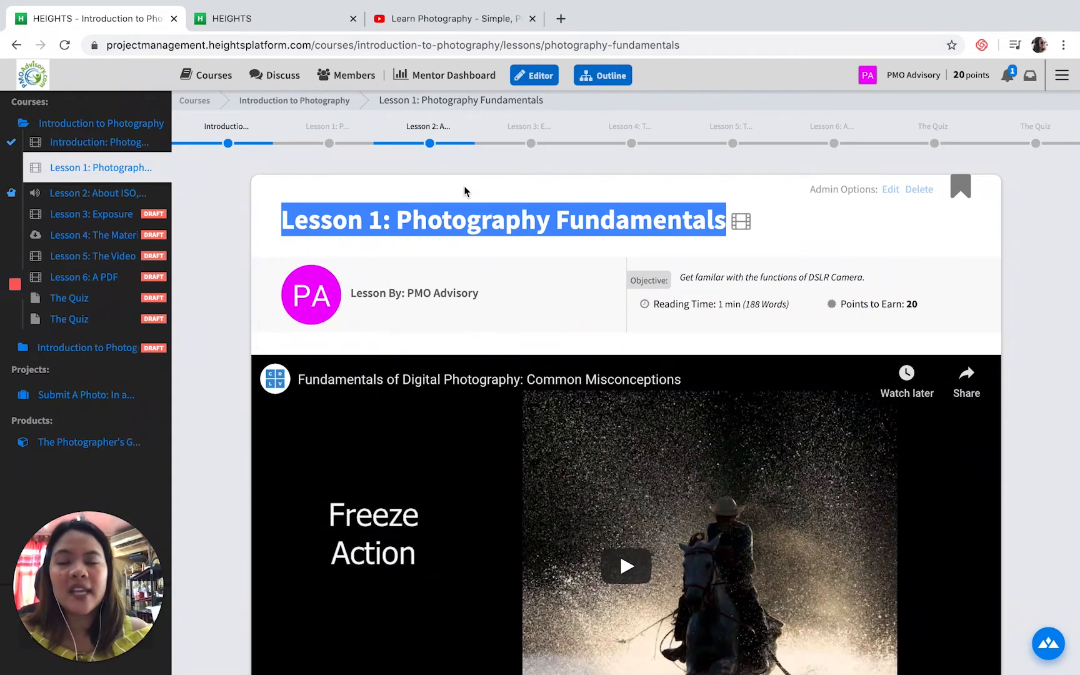
click(279, 28)
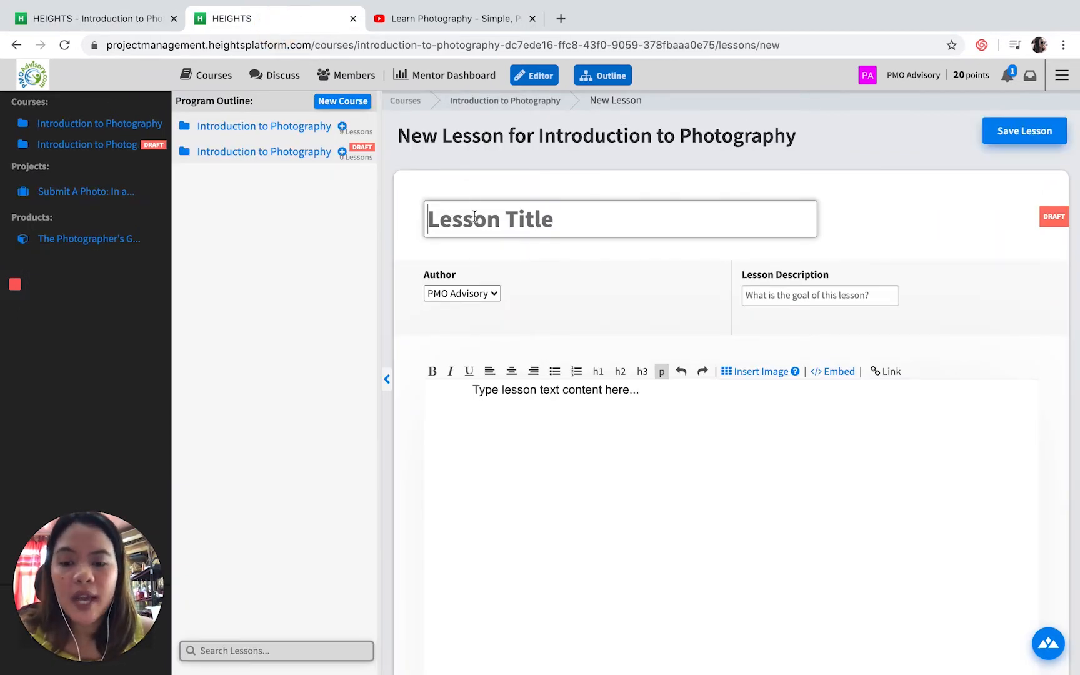
key(super+v)
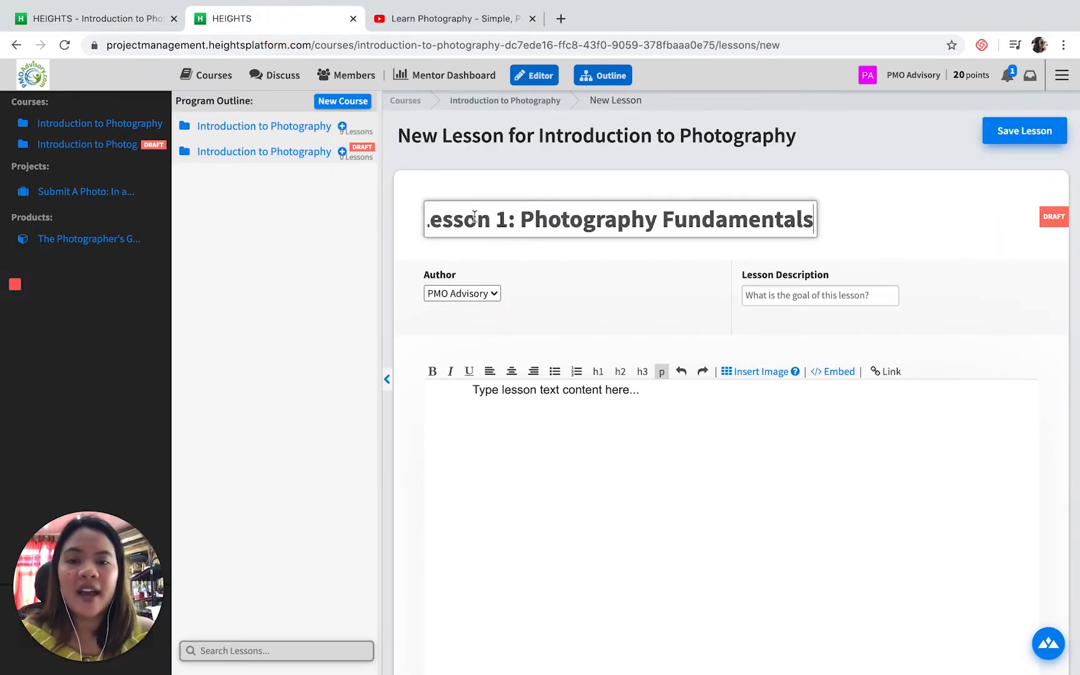
drag(540, 220, 369, 234)
click(544, 219)
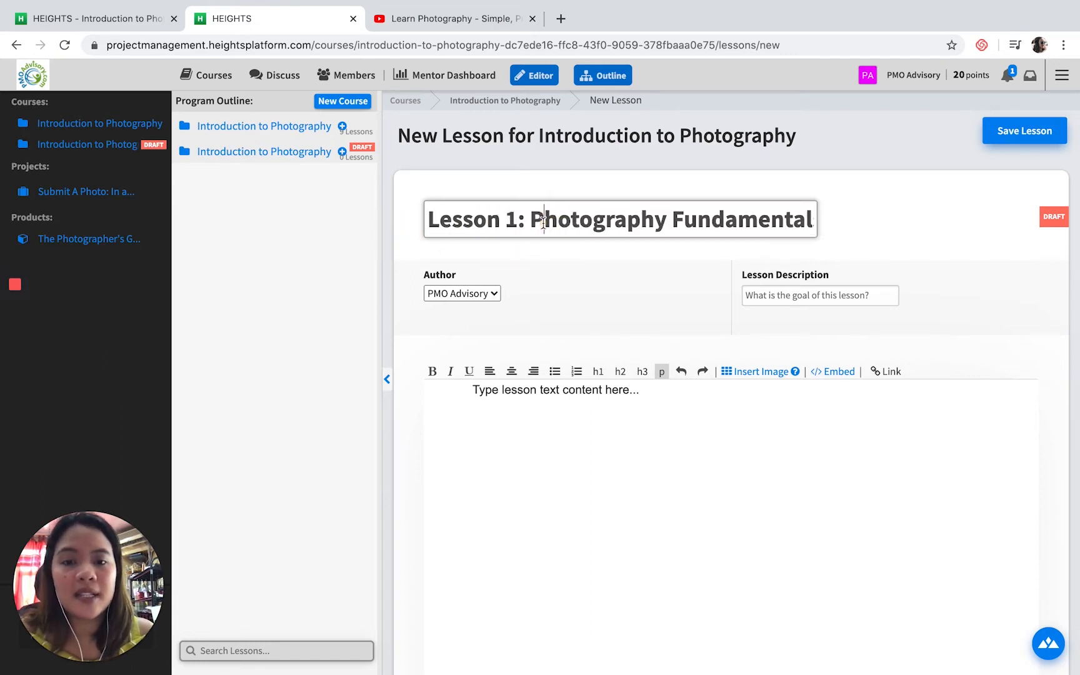
- Check which authors can be assigned to the new lesson
click(587, 510)
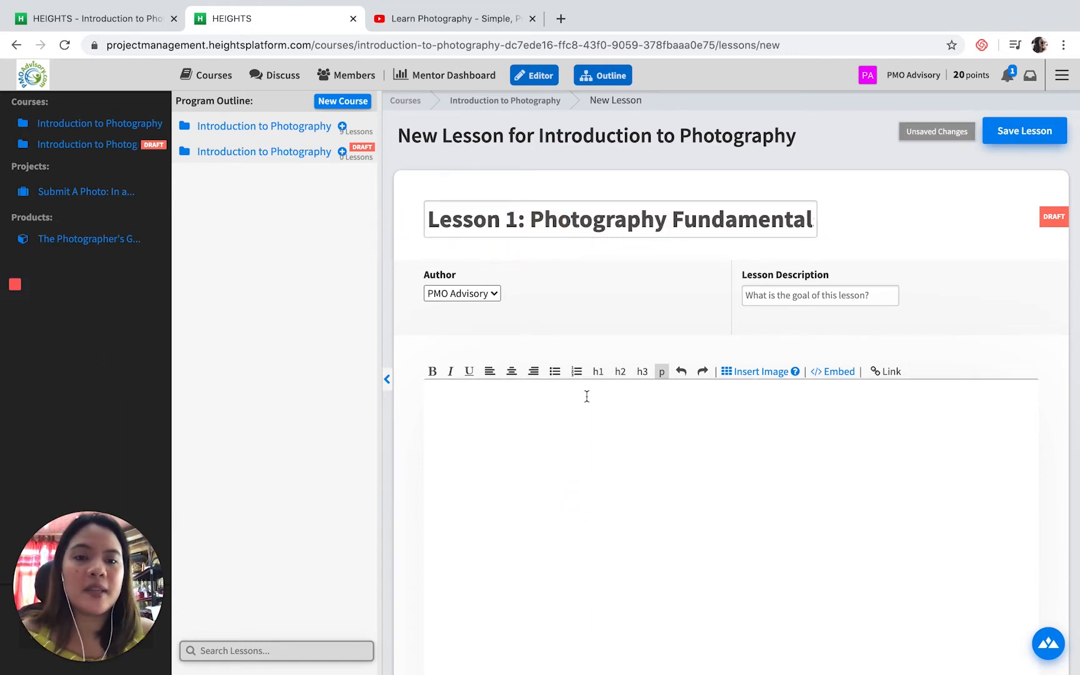
scroll(618, 369, down, 2)
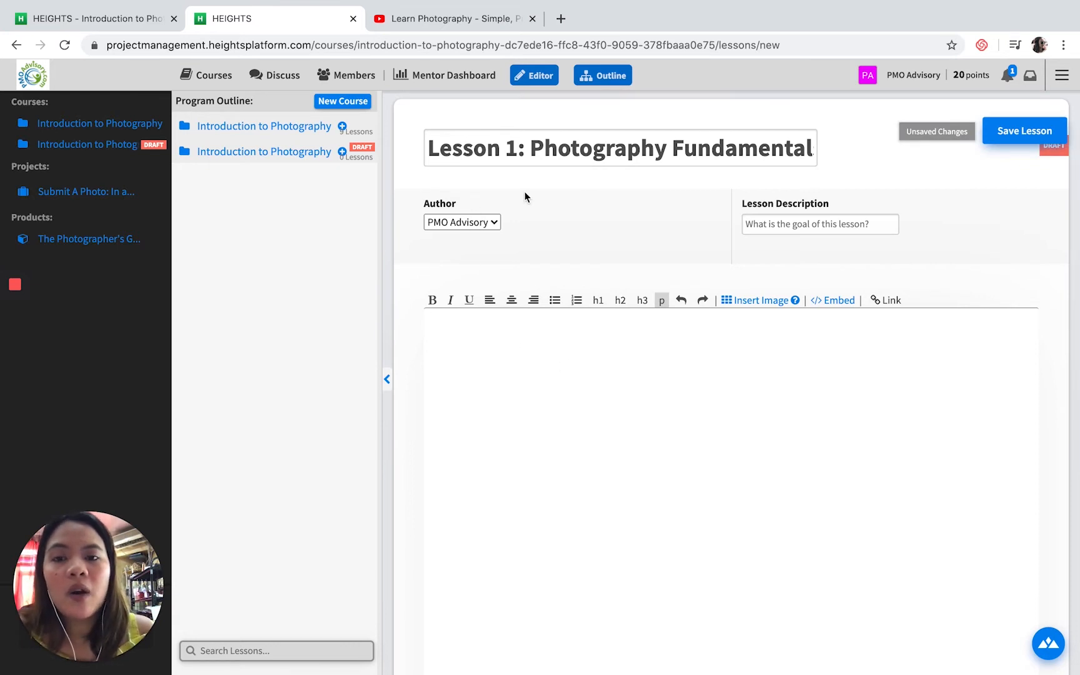
scroll(557, 228, up, 2)
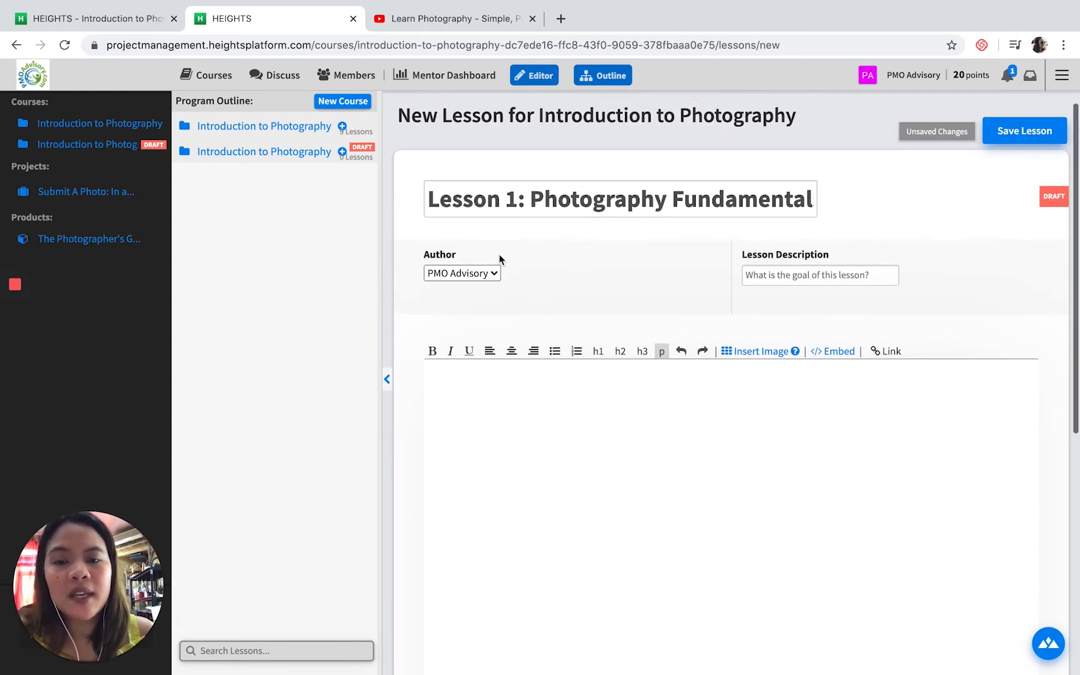
click(478, 269)
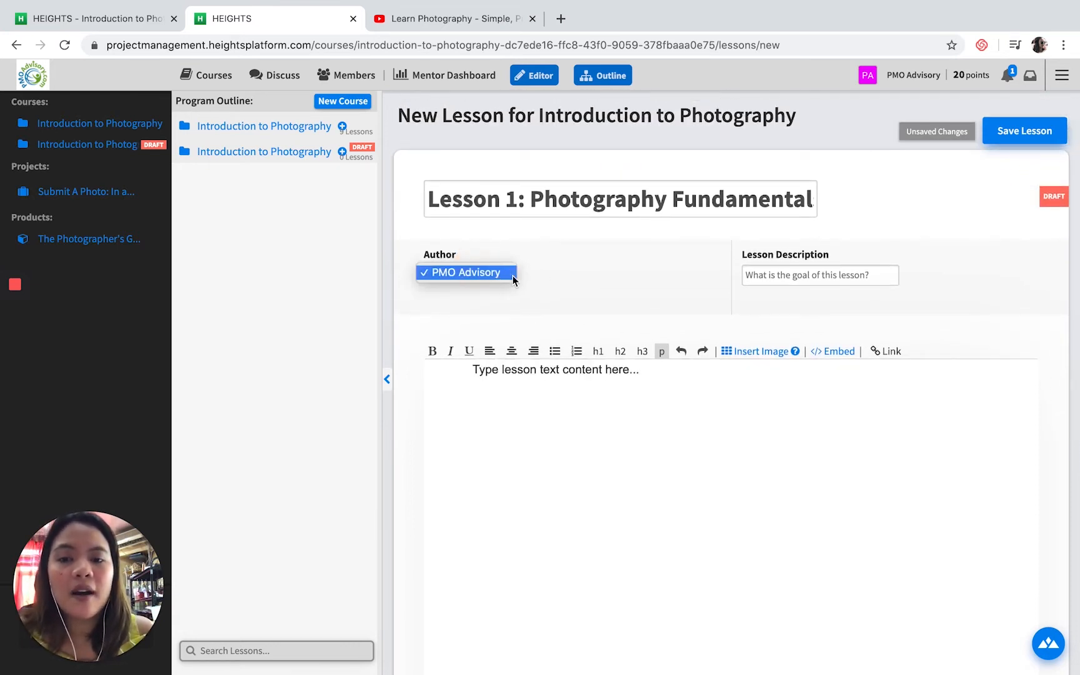
click(572, 281)
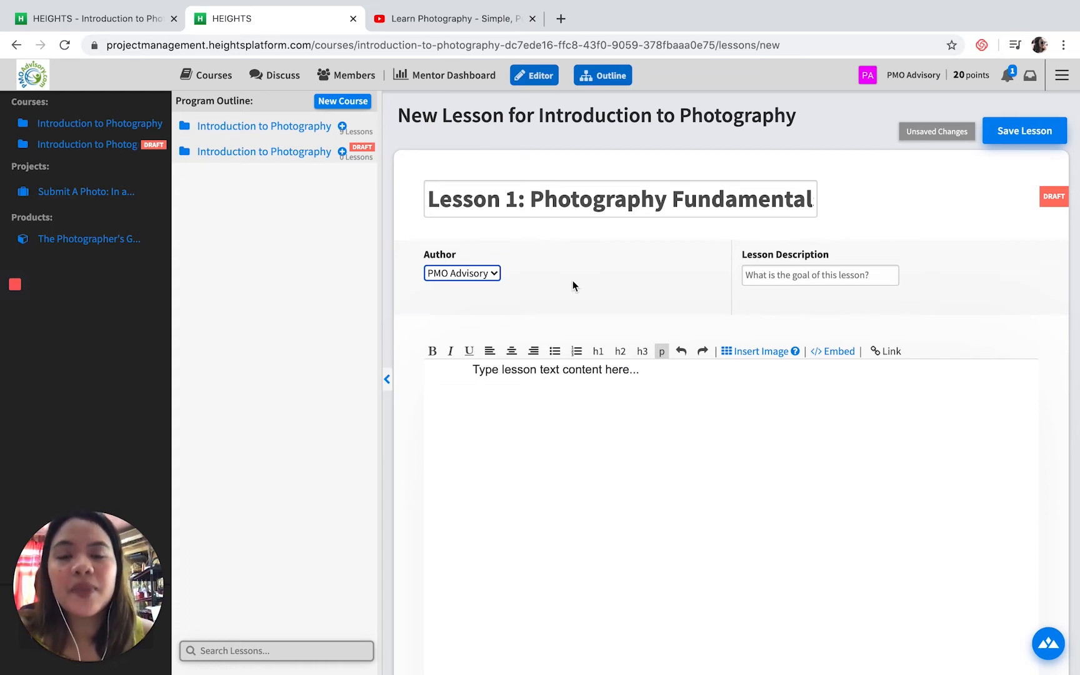
- Copy the existing Lesson 1's objective, "Get familar with the functions of DSLR Camera.", into the new lesson's description
click(776, 275)
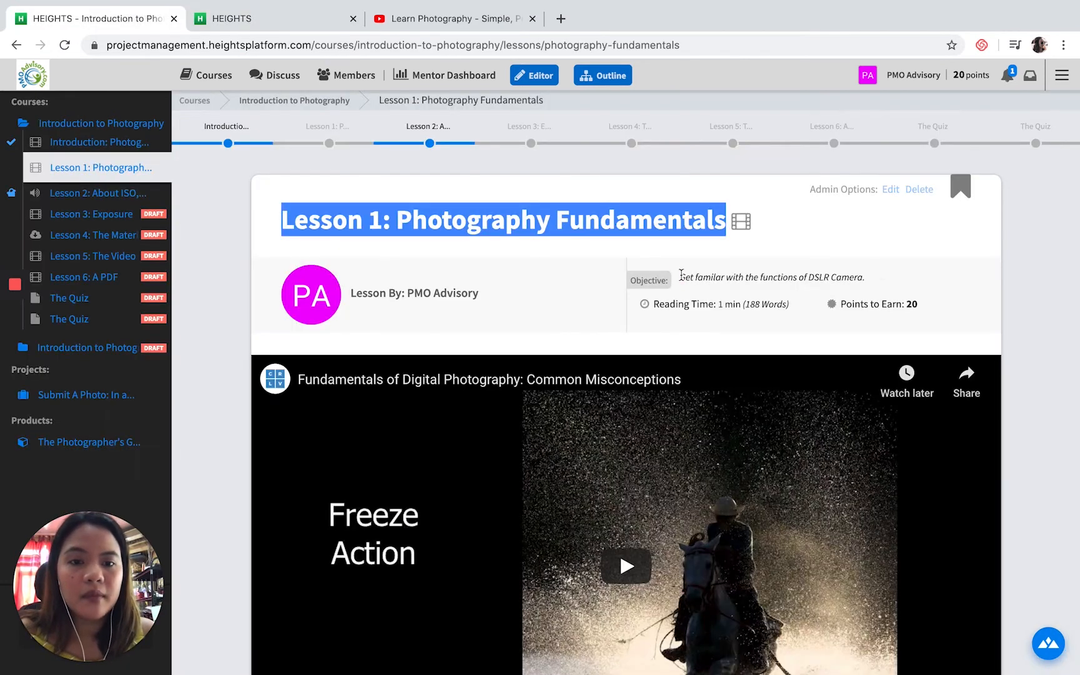
drag(681, 276, 908, 296)
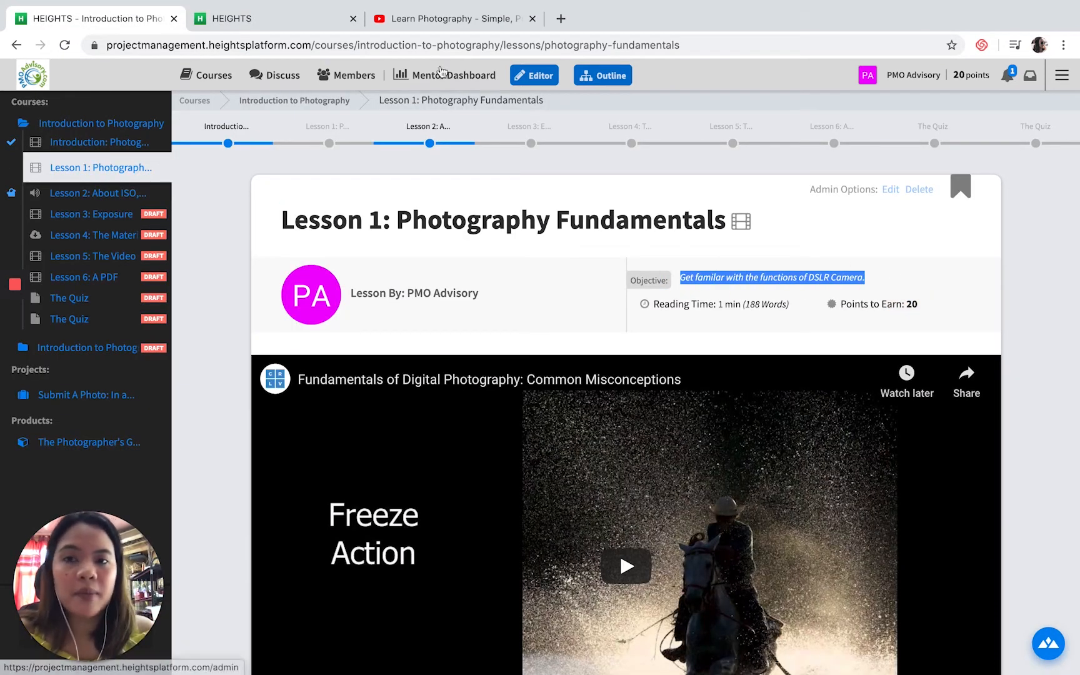
click(306, 17)
key(ctrl+v)
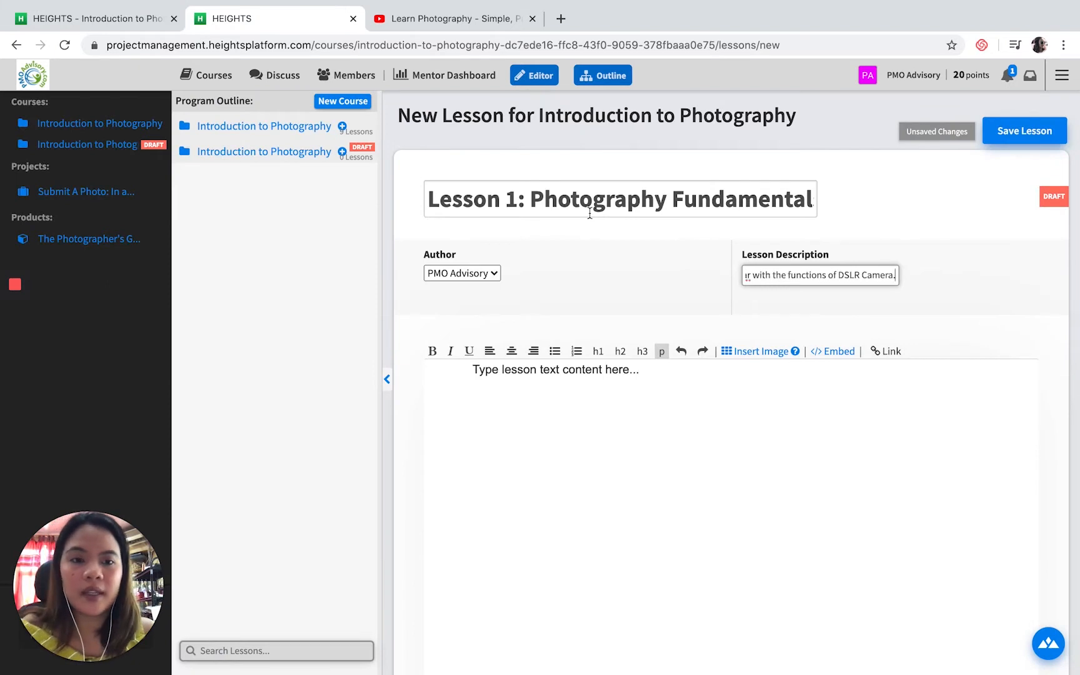
drag(833, 273, 704, 282)
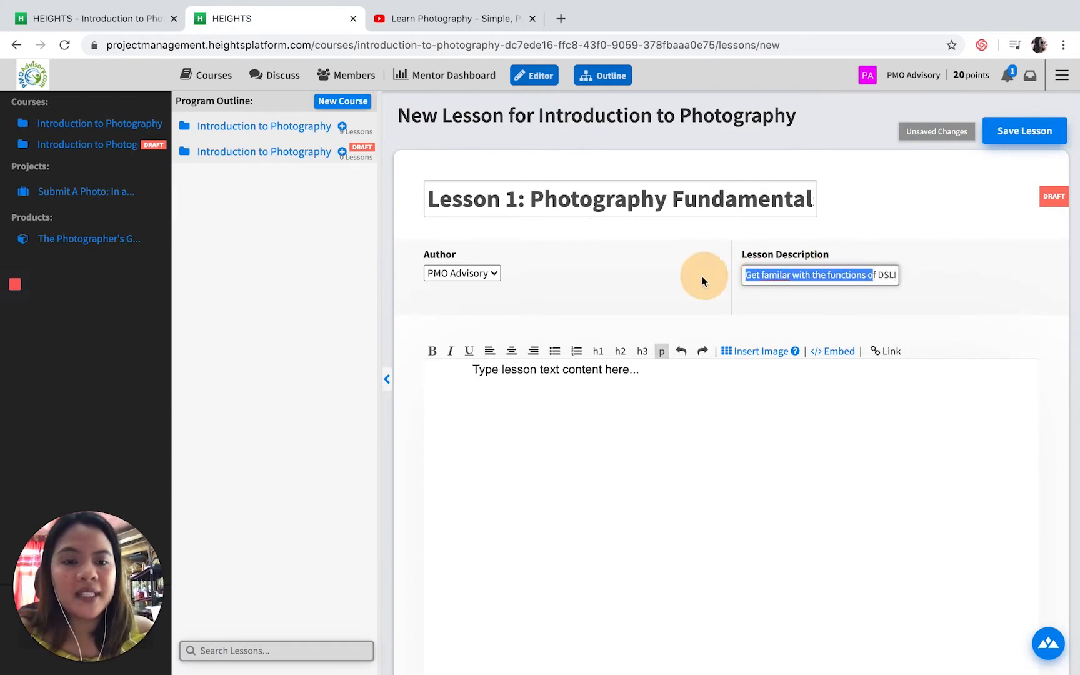
click(801, 294)
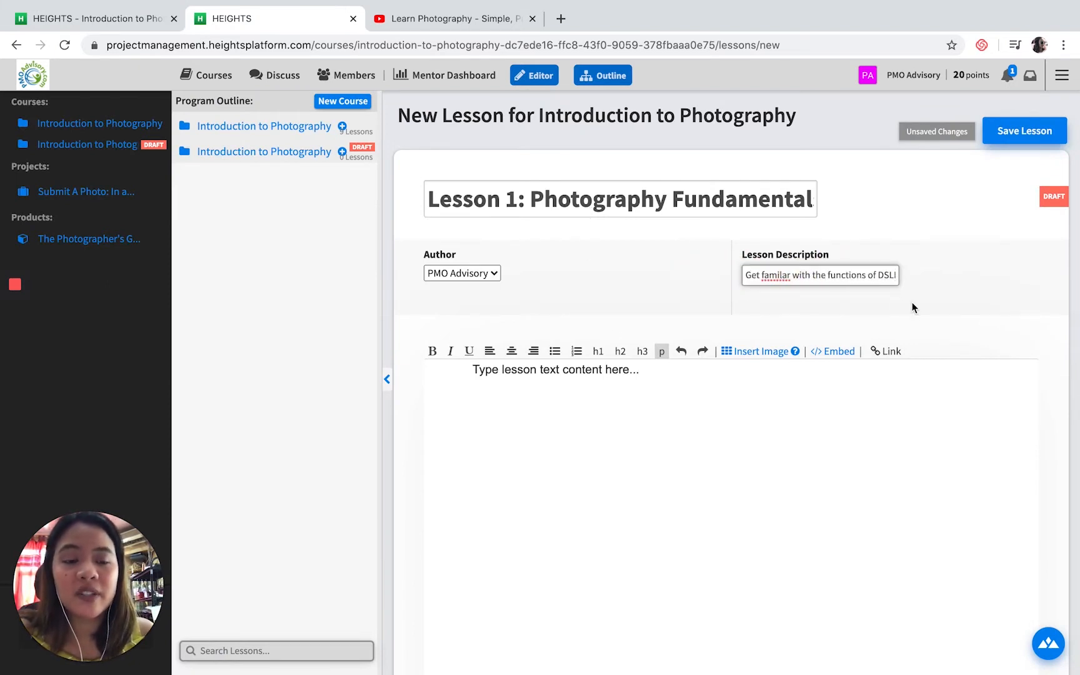
- Choose Text/Content as the type of the new lesson
click(608, 422)
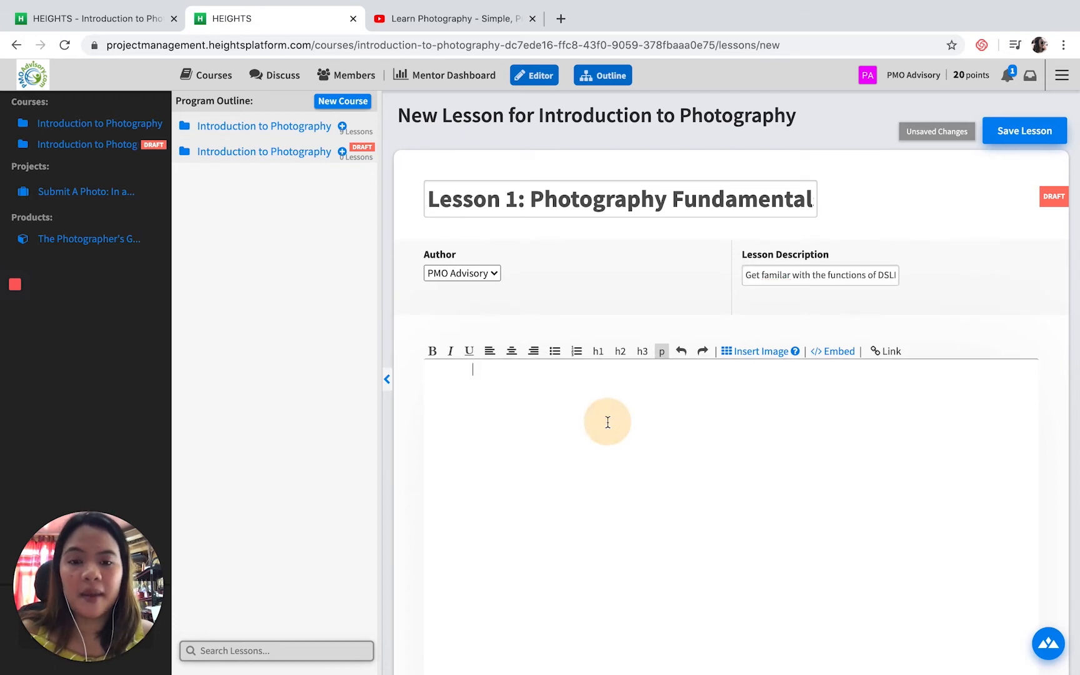
scroll(608, 423, down, 6)
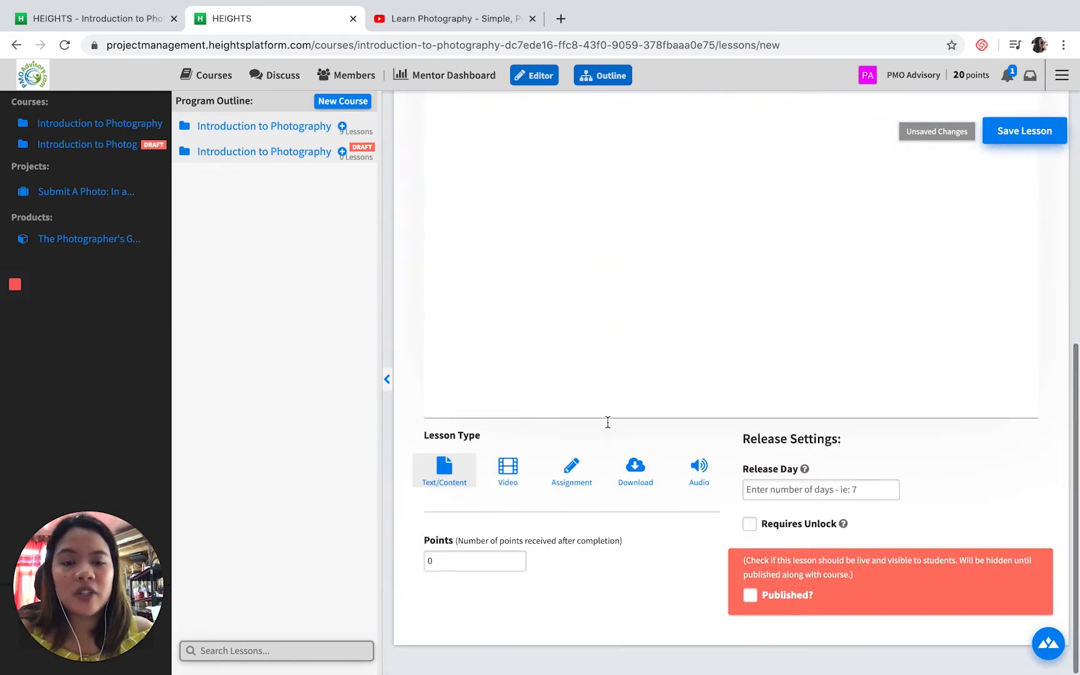
click(458, 479)
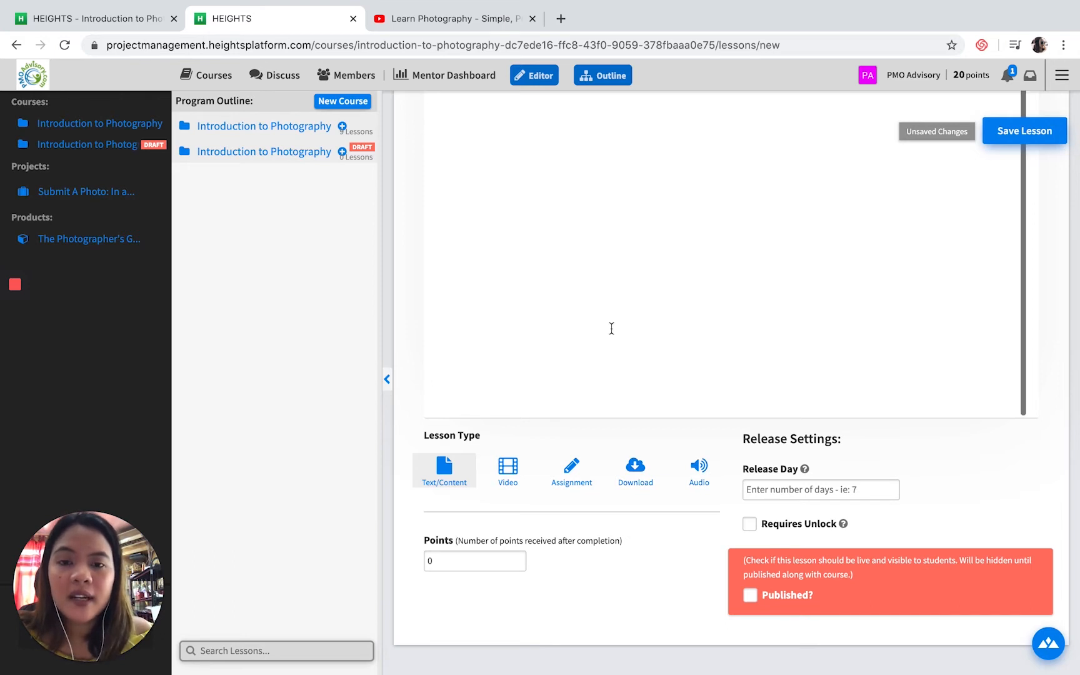
- Change the lesson type to Video and use the URL of the open YouTube video "Learn Photography - Simple, Practical", youtube.com/watch?v=ujaCbzLwuB8, as its source
click(513, 470)
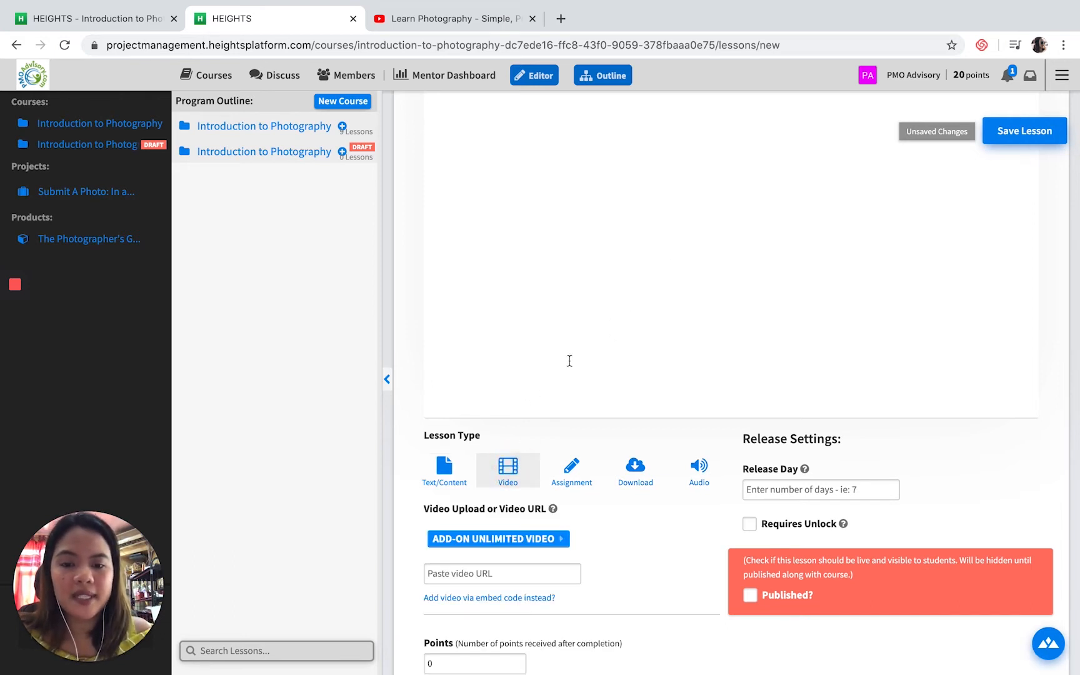
scroll(610, 457, down, 2)
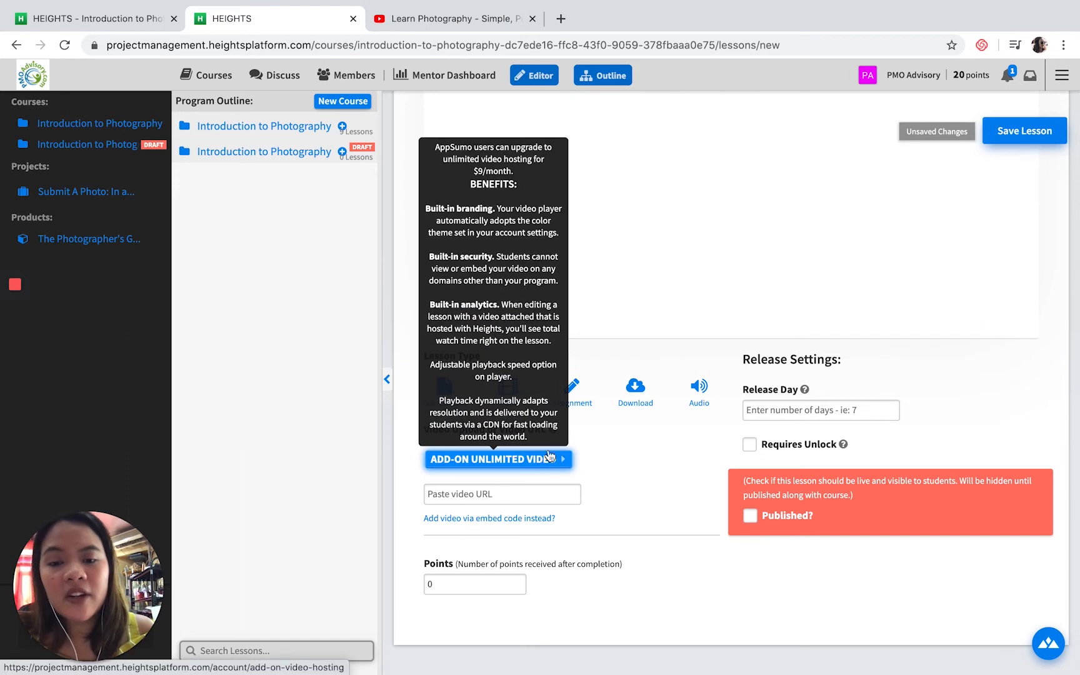
click(554, 492)
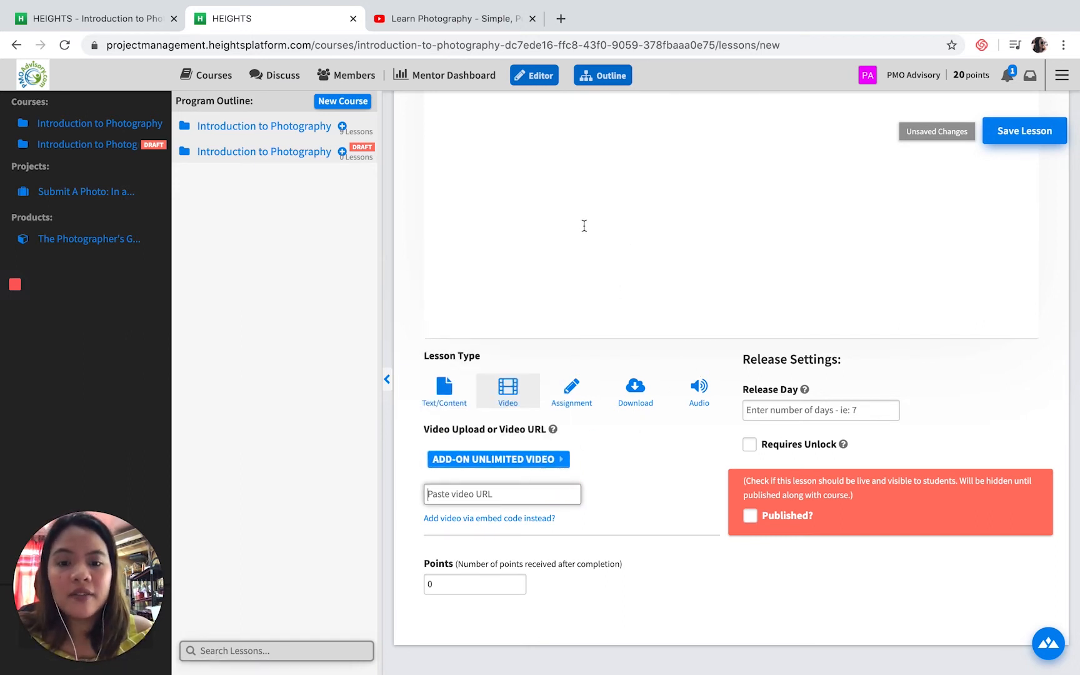
click(461, 20)
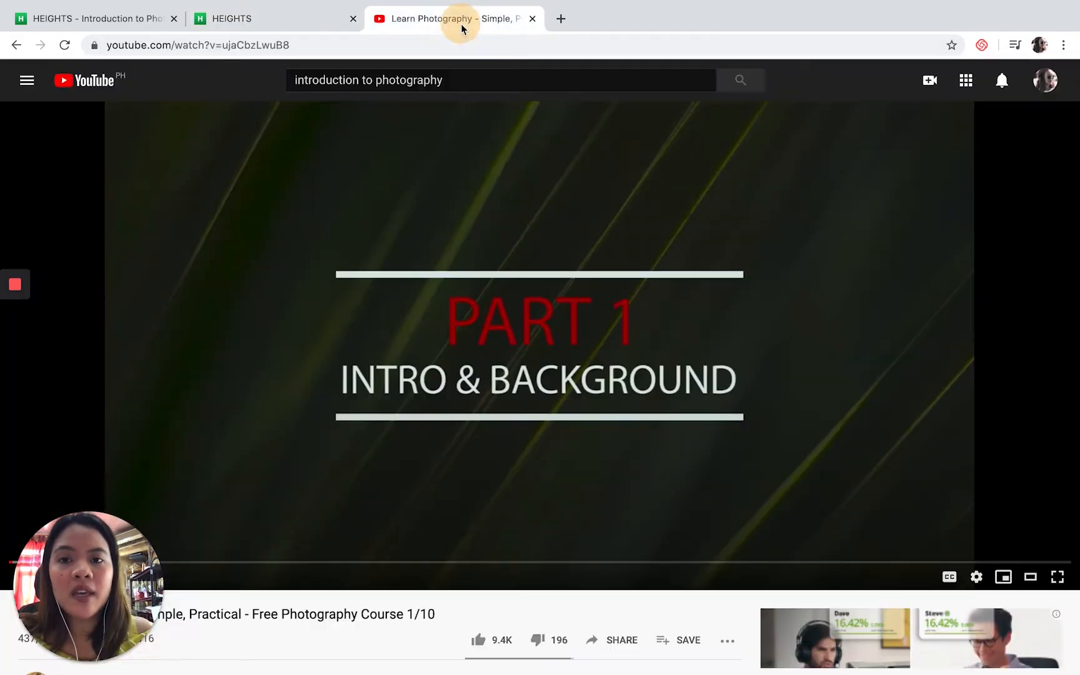
scroll(319, 88, down, 3)
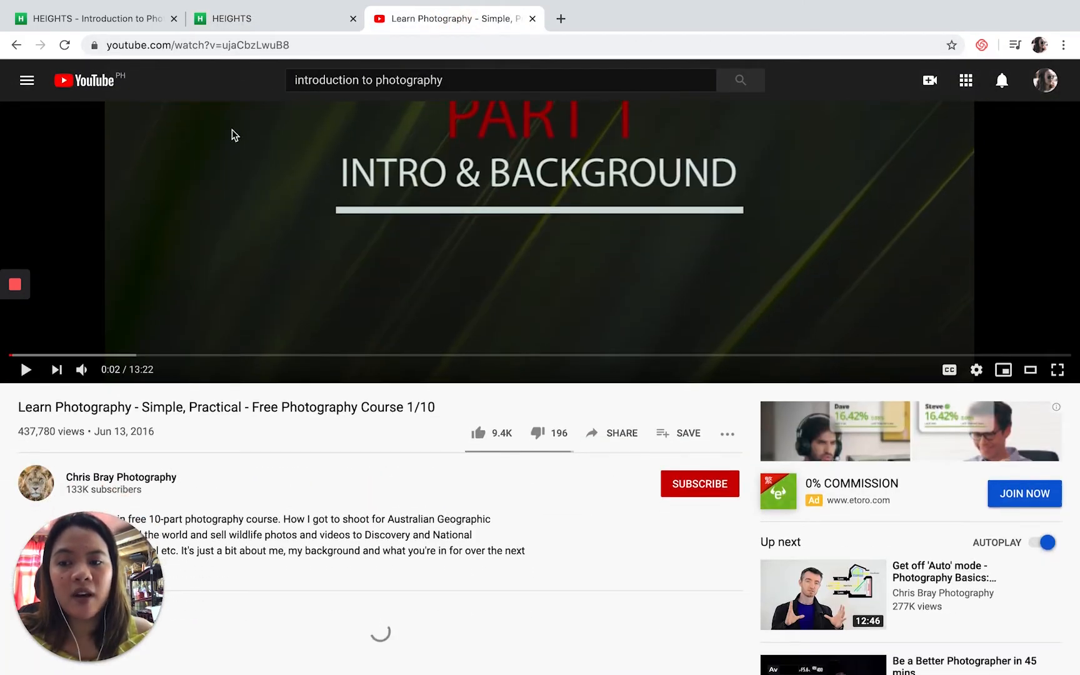
click(133, 44)
key(ctrl+c)
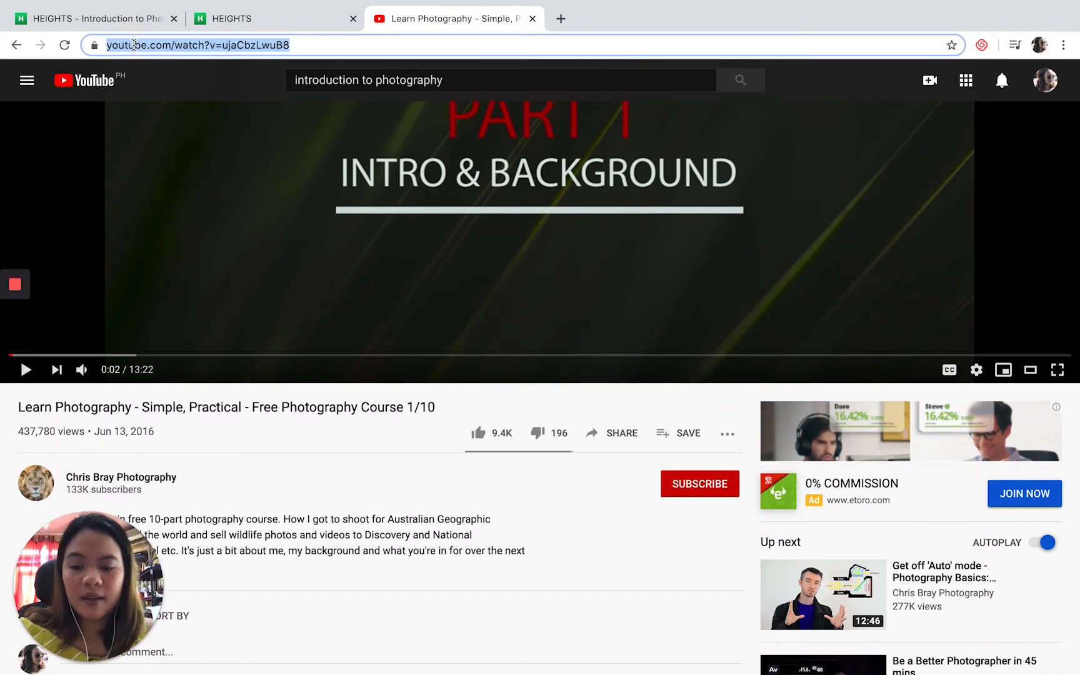
click(244, 19)
key(ctrl+v)
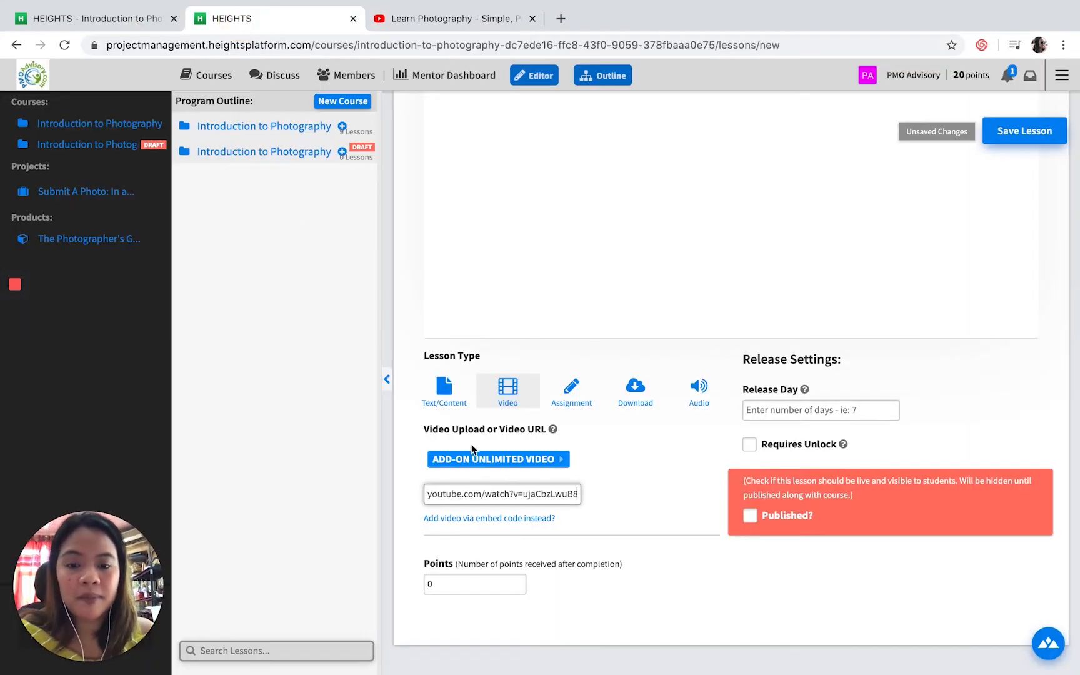
- Read the full description of the YouTube photography video, then return to the new lesson form
click(439, 19)
scroll(269, 357, down, 3)
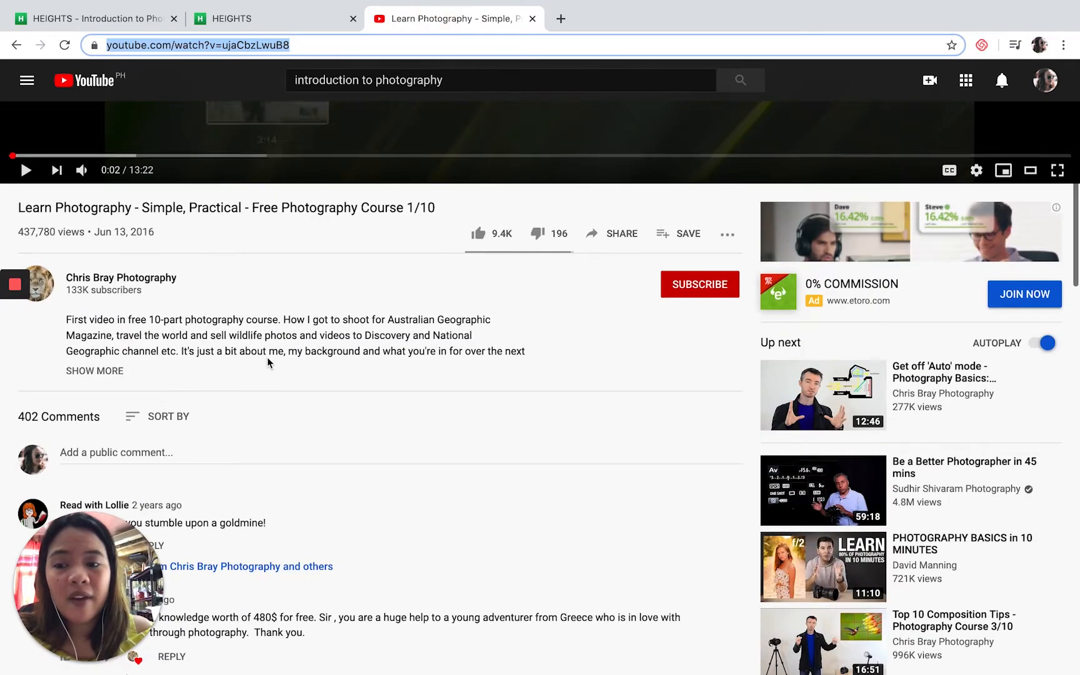
click(85, 370)
scroll(125, 375, down, 2)
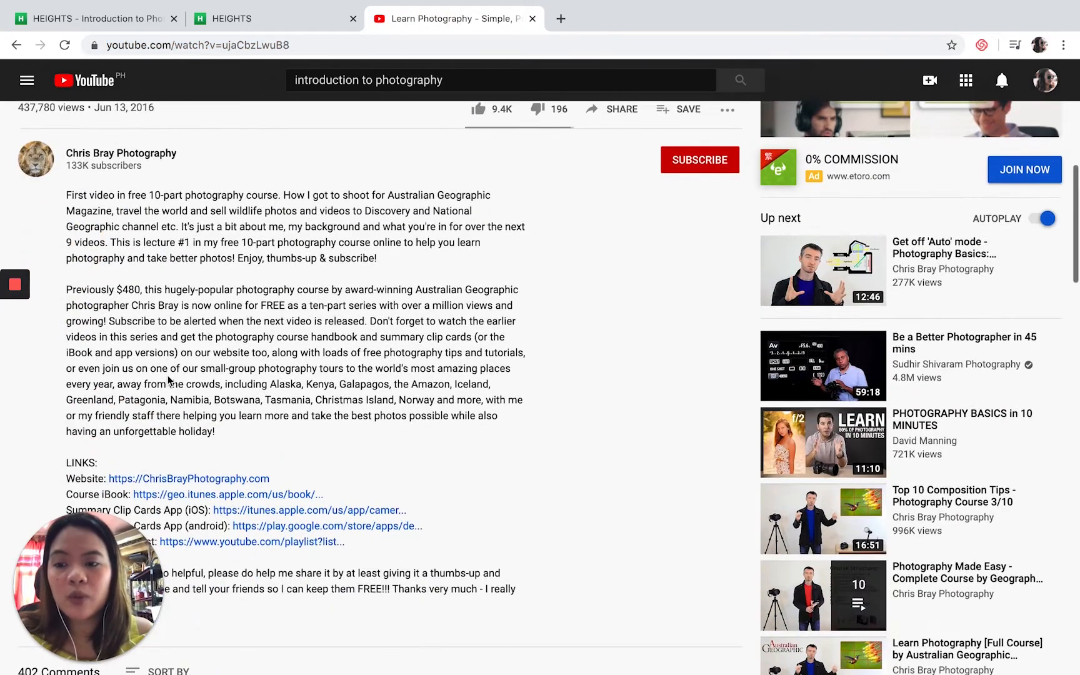
click(314, 15)
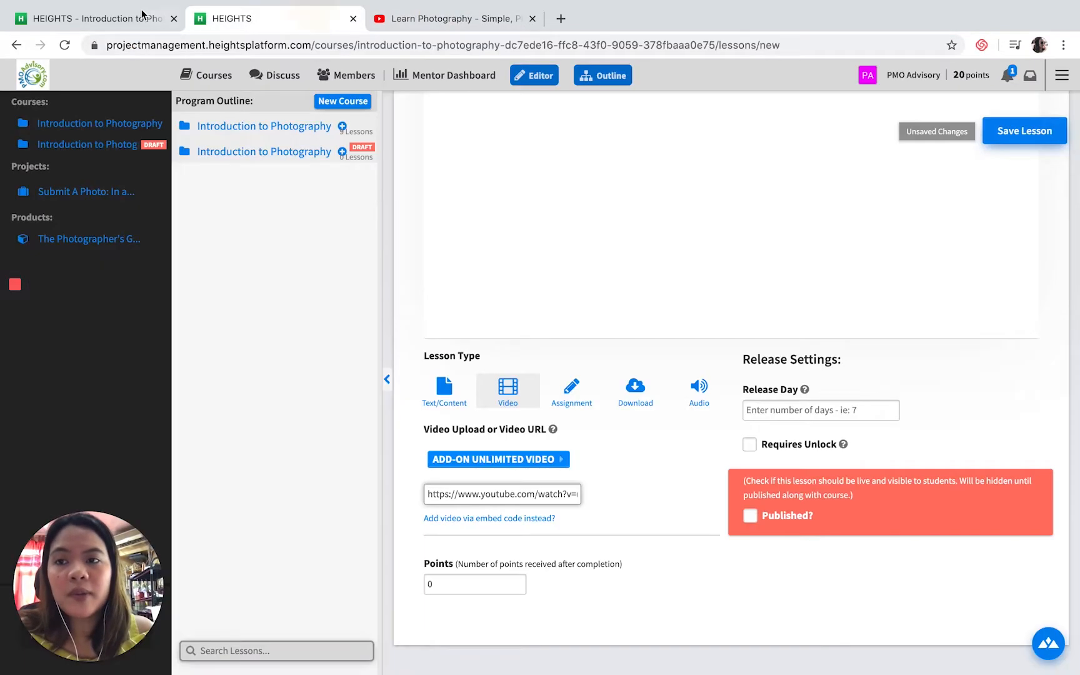
- Copy the full body text of the existing Lesson 1, from "As a photographer" to "its greatest potential.", into the new lesson's content
click(110, 17)
scroll(439, 276, down, 6)
scroll(441, 275, down, 3)
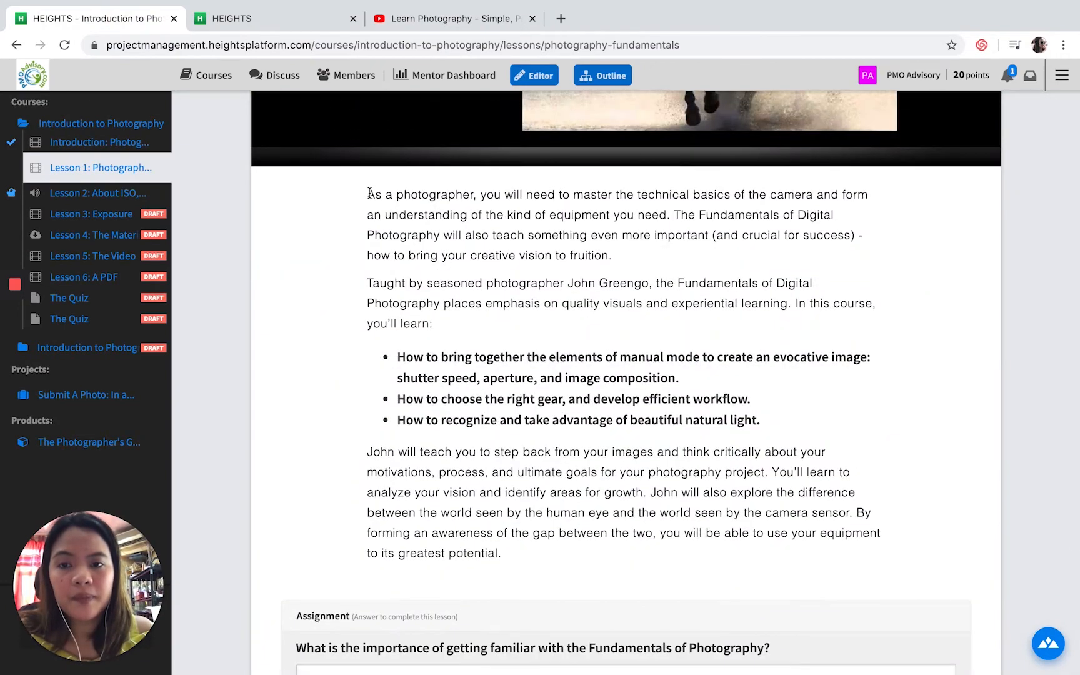
drag(368, 192, 669, 550)
key(super+c)
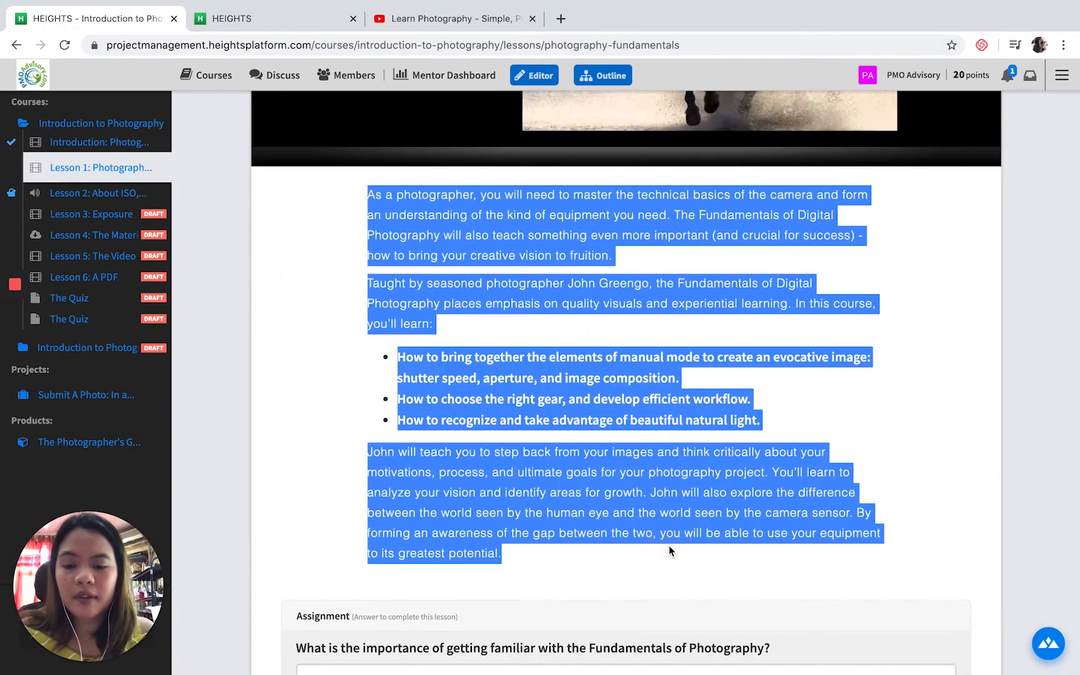
click(463, 18)
click(279, 20)
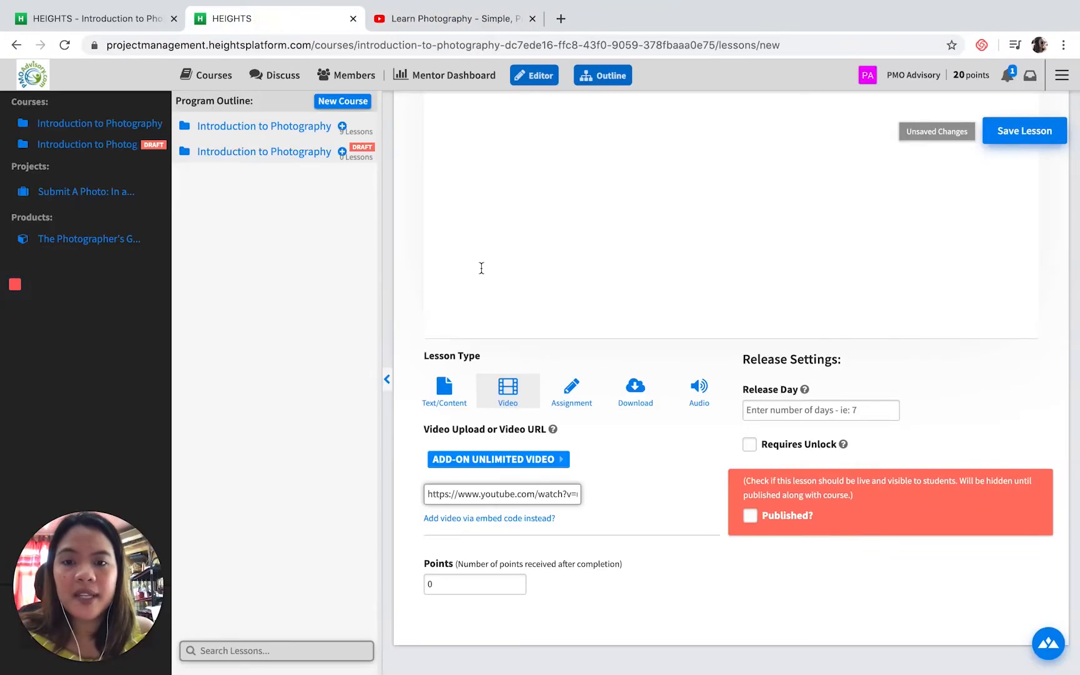
scroll(1012, 277, up, 5)
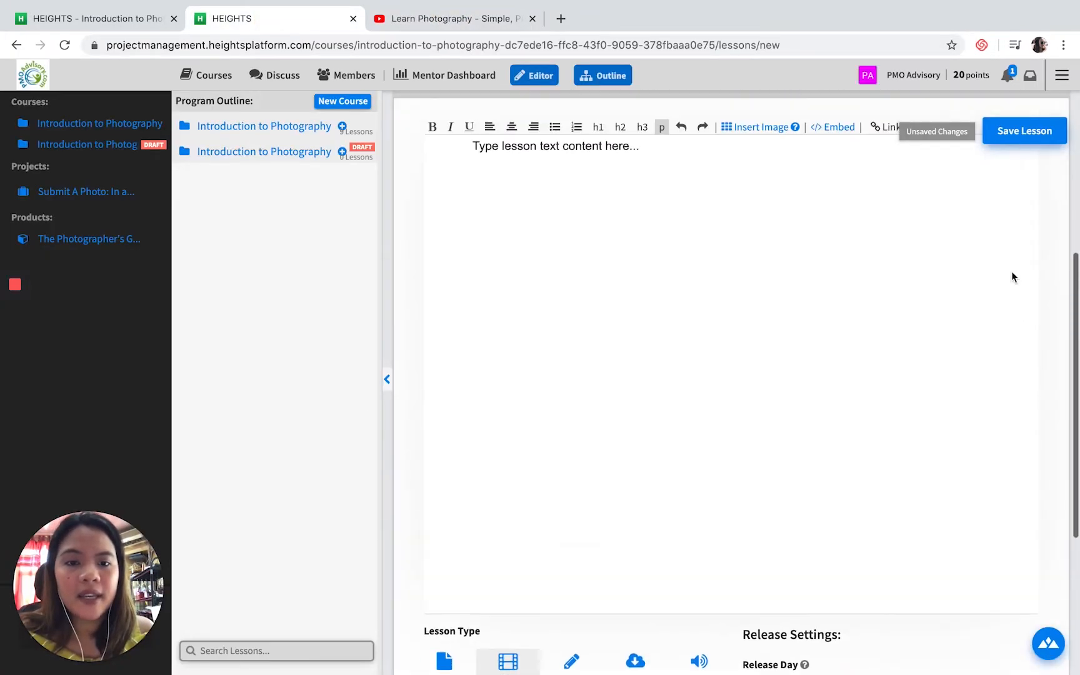
click(631, 305)
key(super+v)
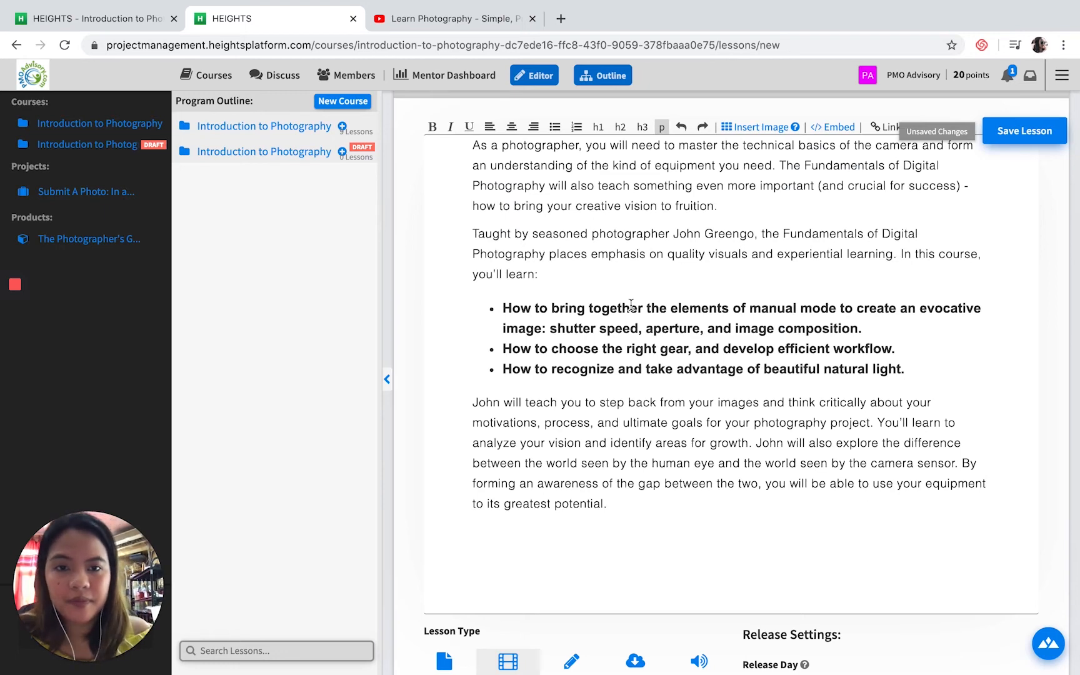
scroll(631, 305, up, 2)
scroll(631, 305, down, 3)
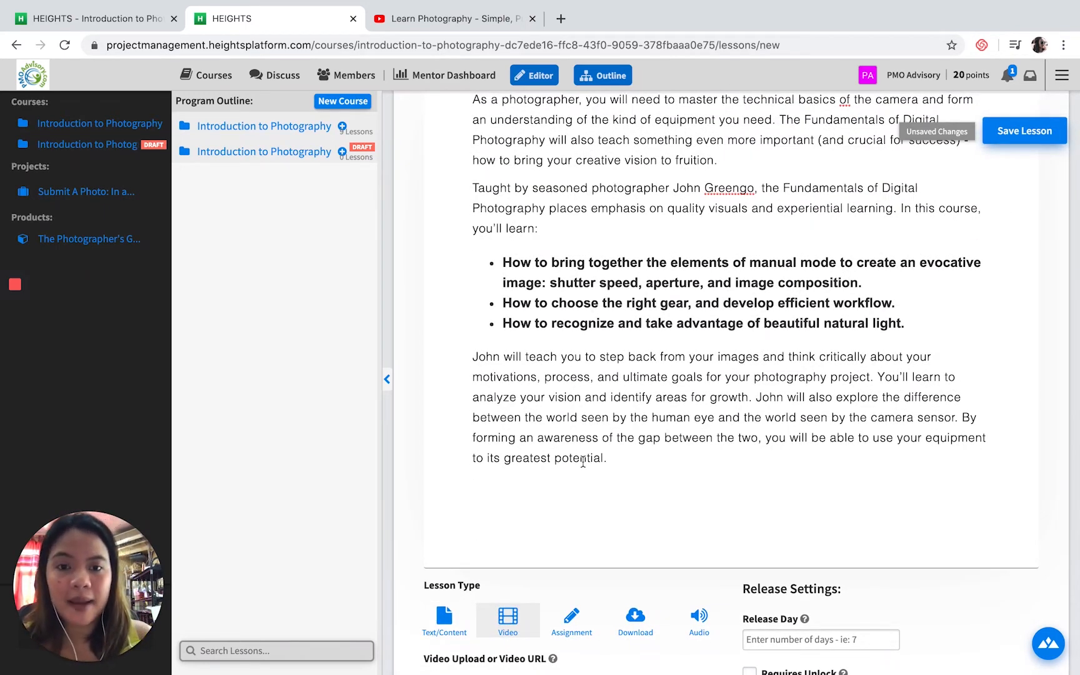
scroll(583, 463, down, 1)
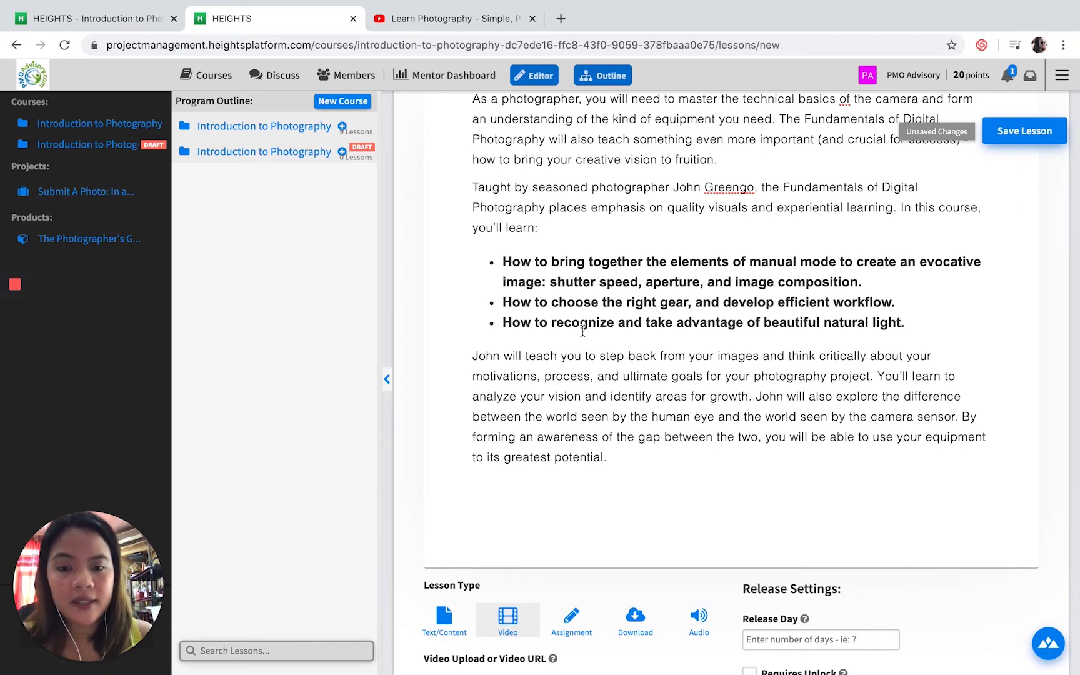
- Set the points received after completing the lesson to 10
scroll(583, 331, down, 5)
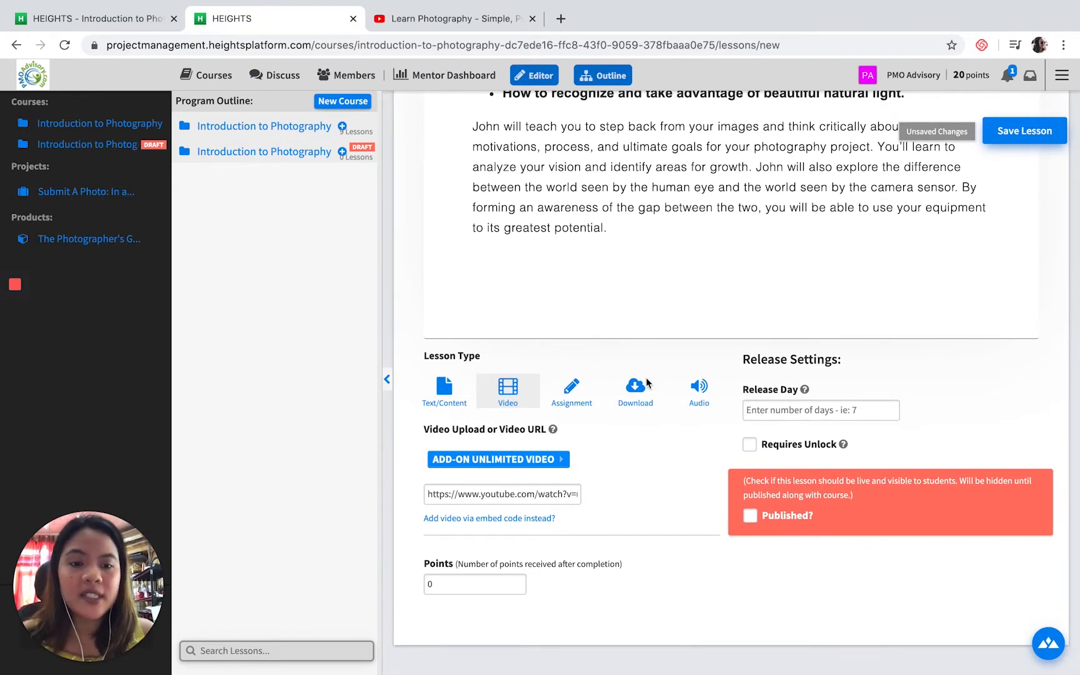
click(465, 578)
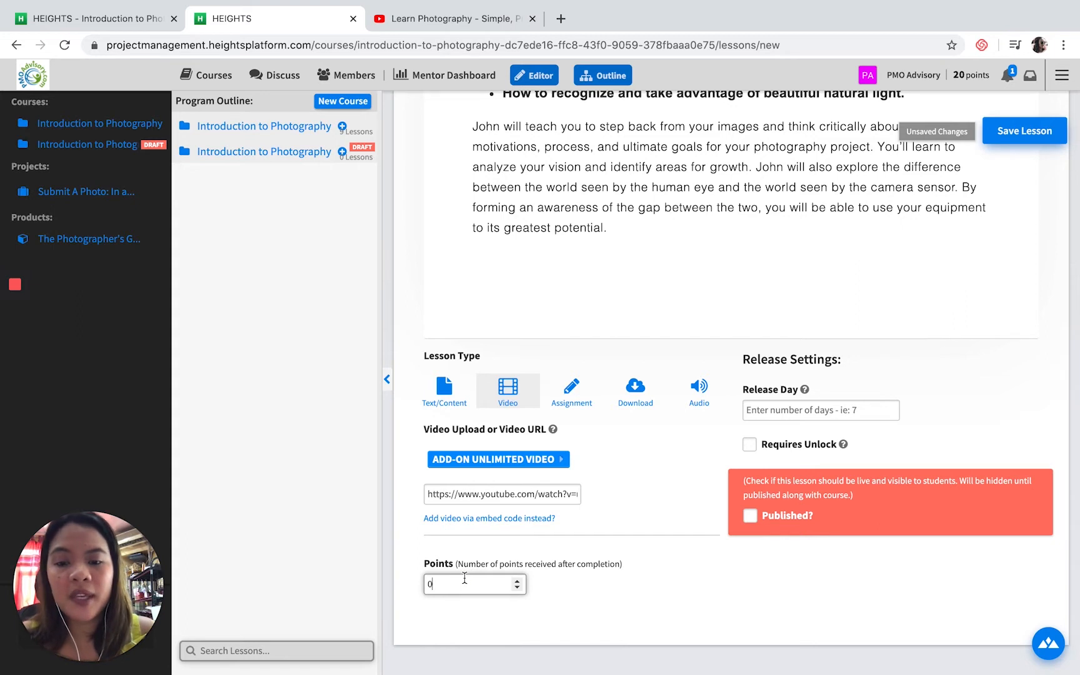
drag(462, 583, 408, 584)
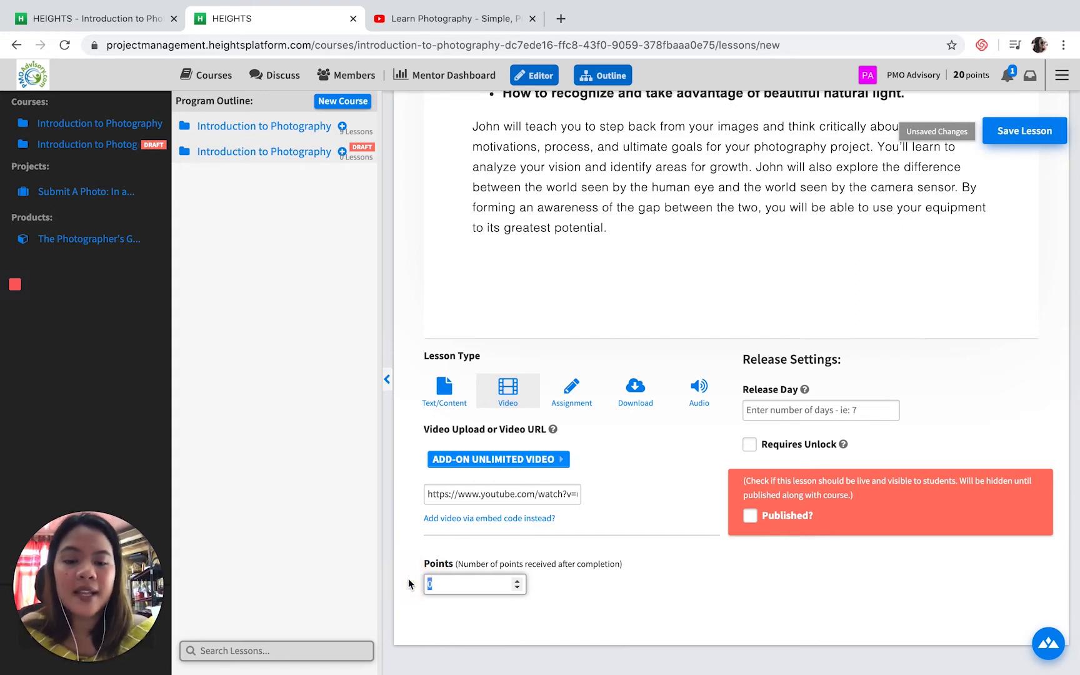
text(10)
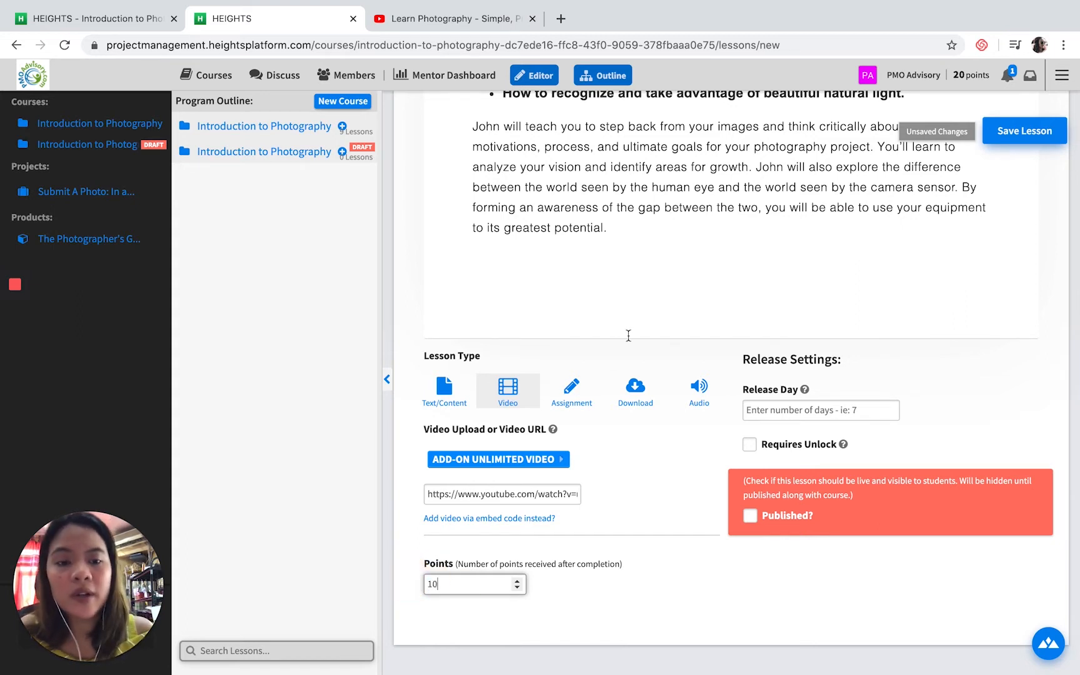
click(895, 311)
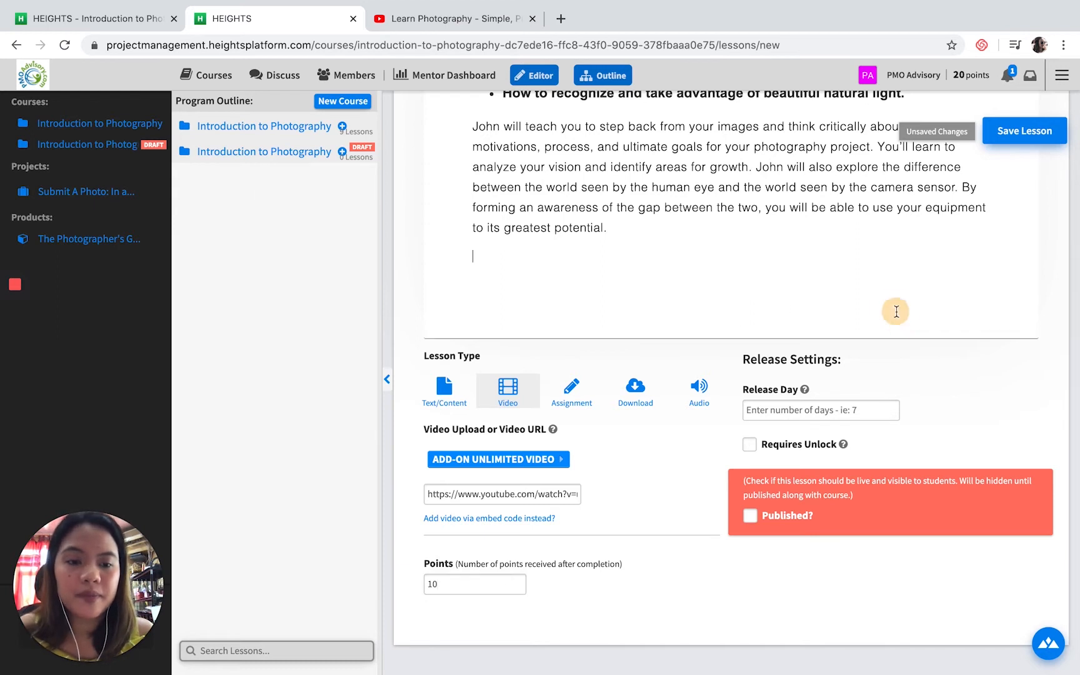
click(948, 386)
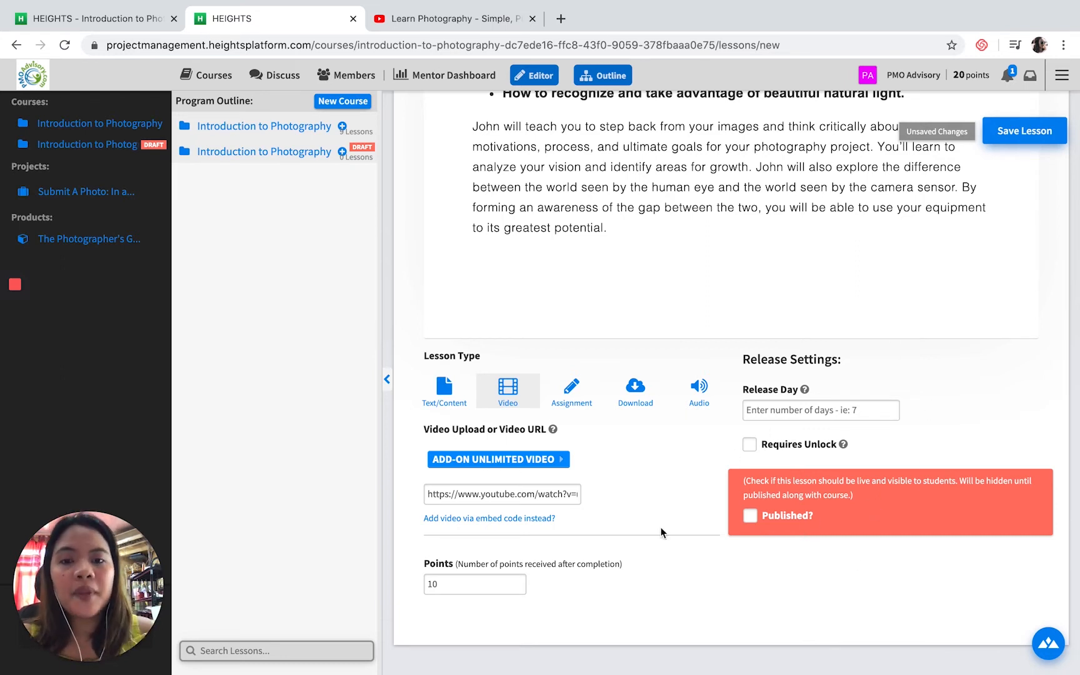
- Review the lesson's content and settings, then save the lesson
scroll(631, 319, up, 1)
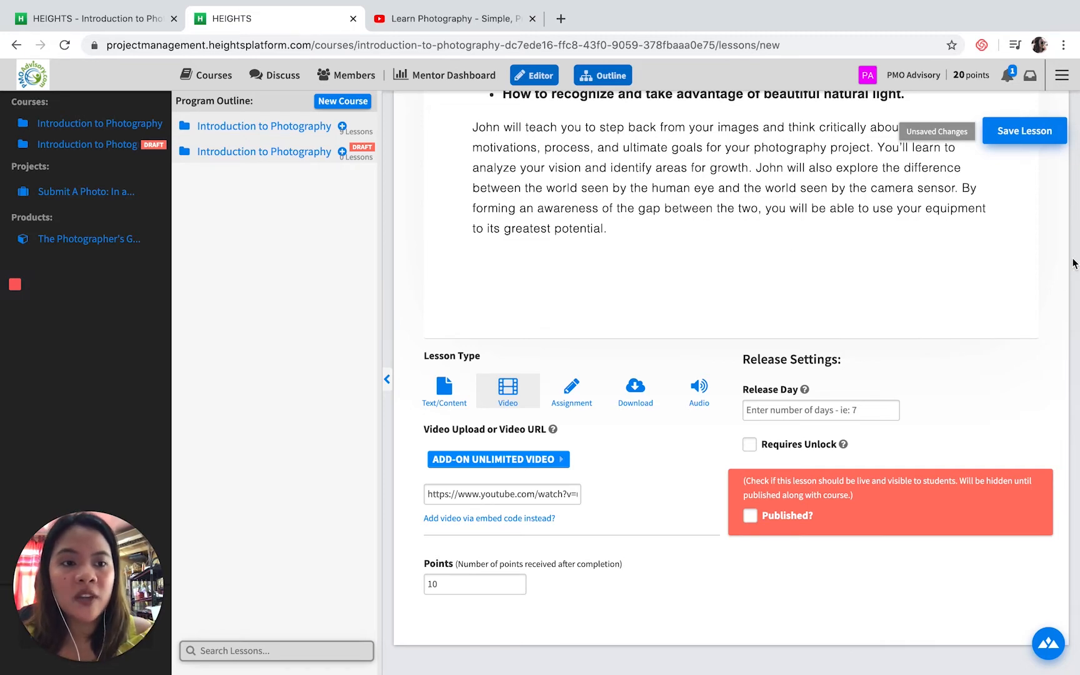
scroll(1075, 261, up, 5)
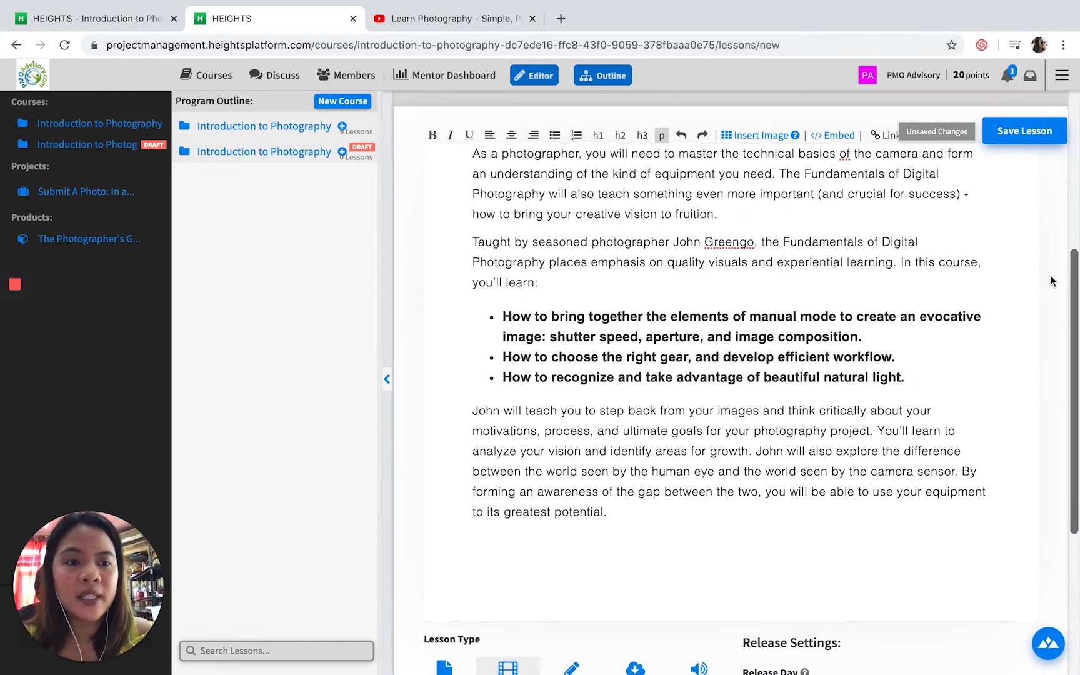
scroll(1054, 279, up, 3)
scroll(1052, 279, down, 8)
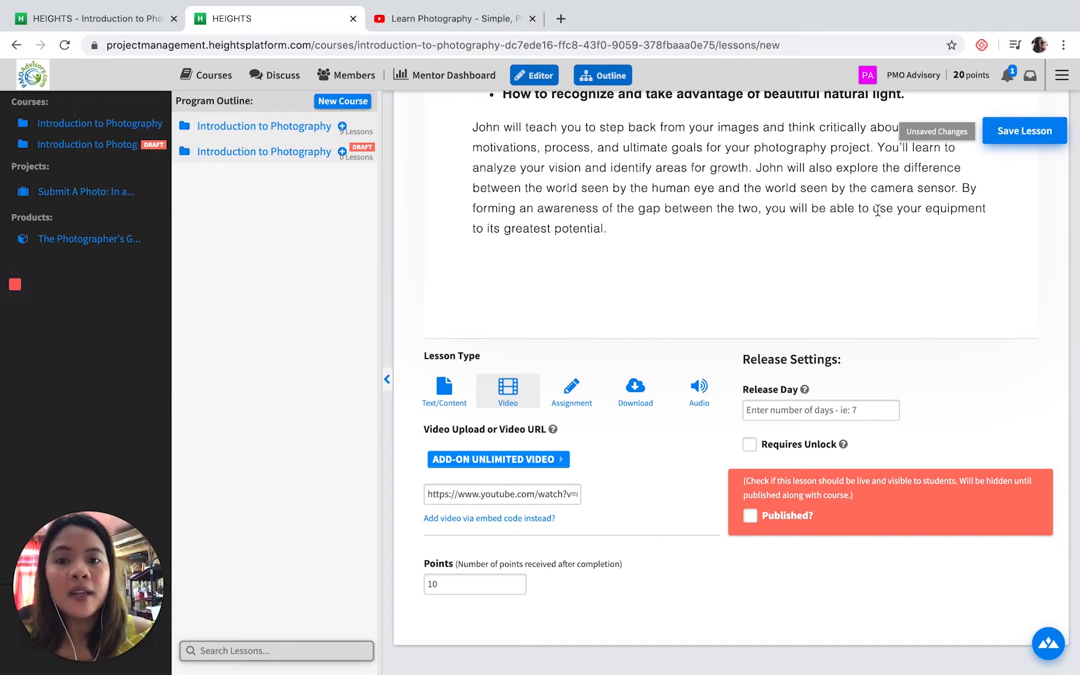
scroll(796, 187, up, 6)
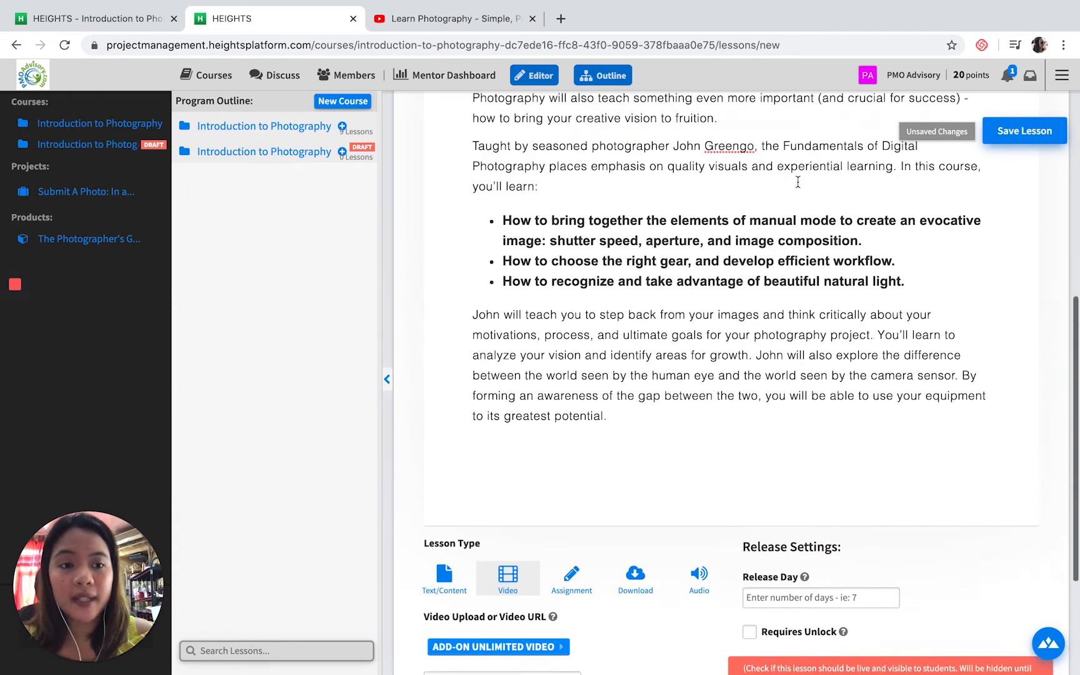
click(1017, 132)
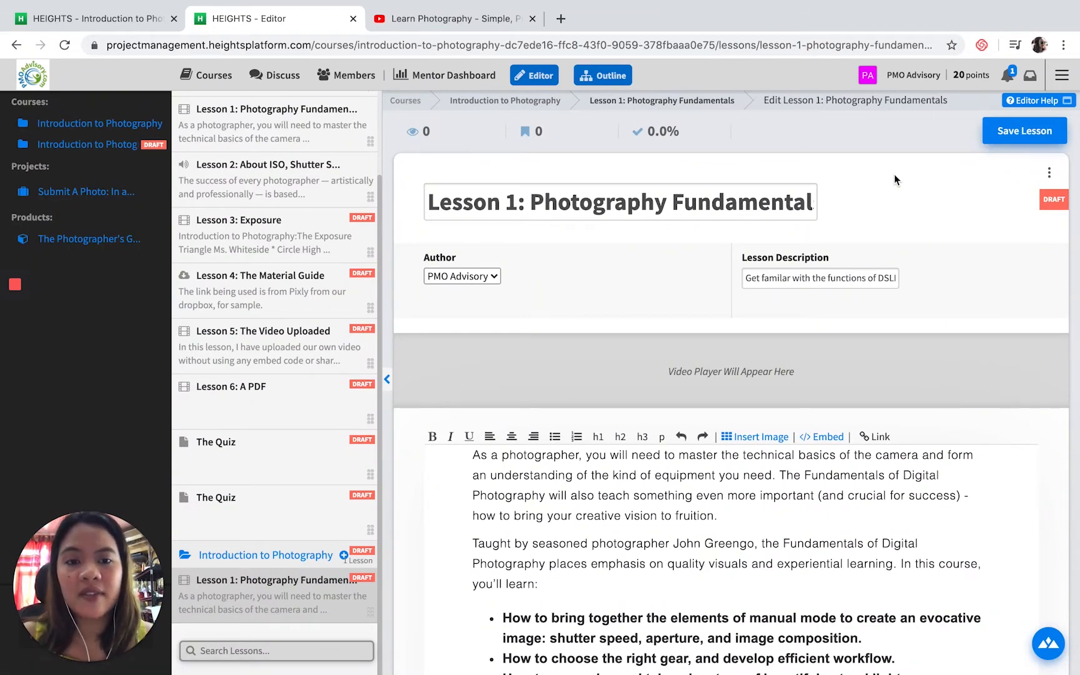
- Start another lesson in the draft Introduction to Photography course from the program outline
scroll(779, 315, down, 6)
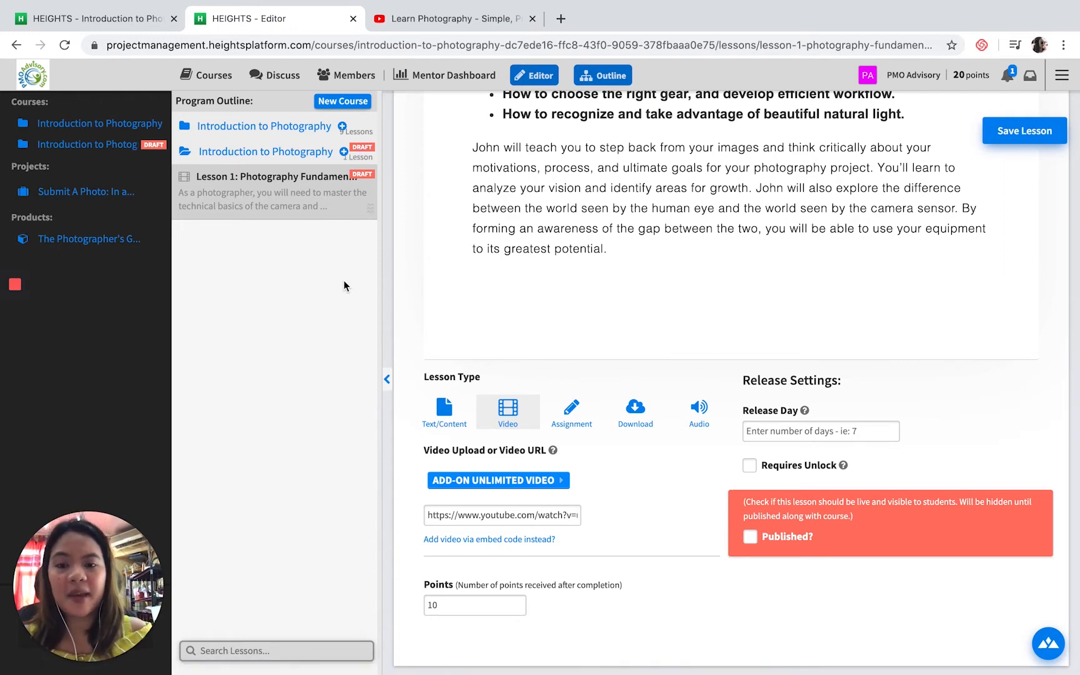
click(344, 150)
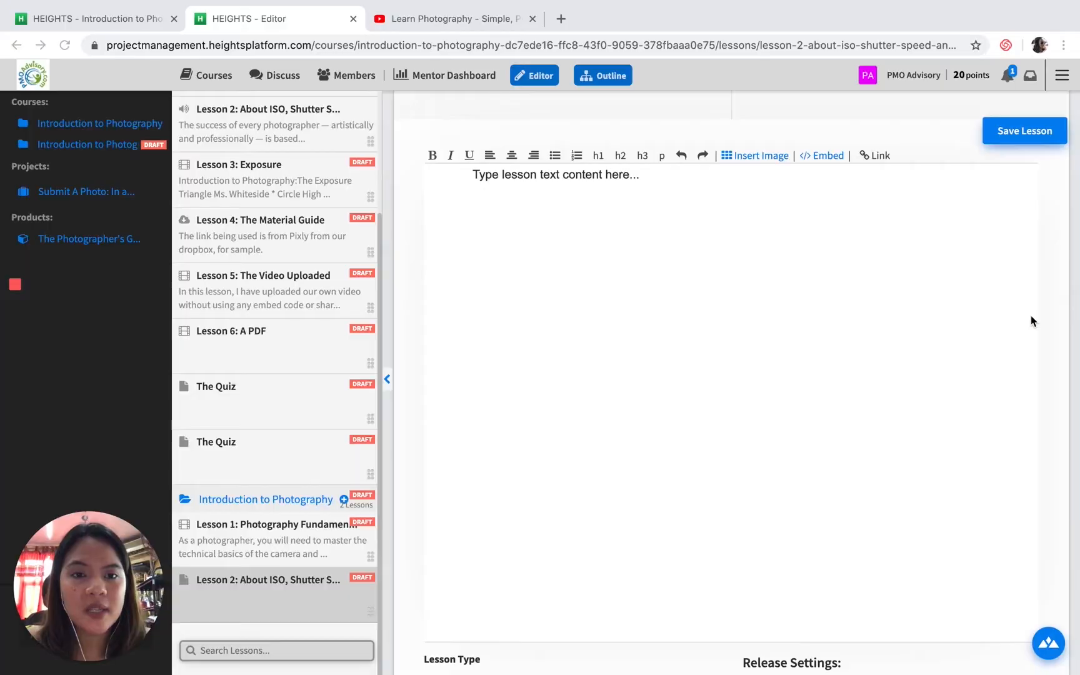
- Review Lesson 2's title and content area, and check which authors can be assigned to it
scroll(904, 308, up, 5)
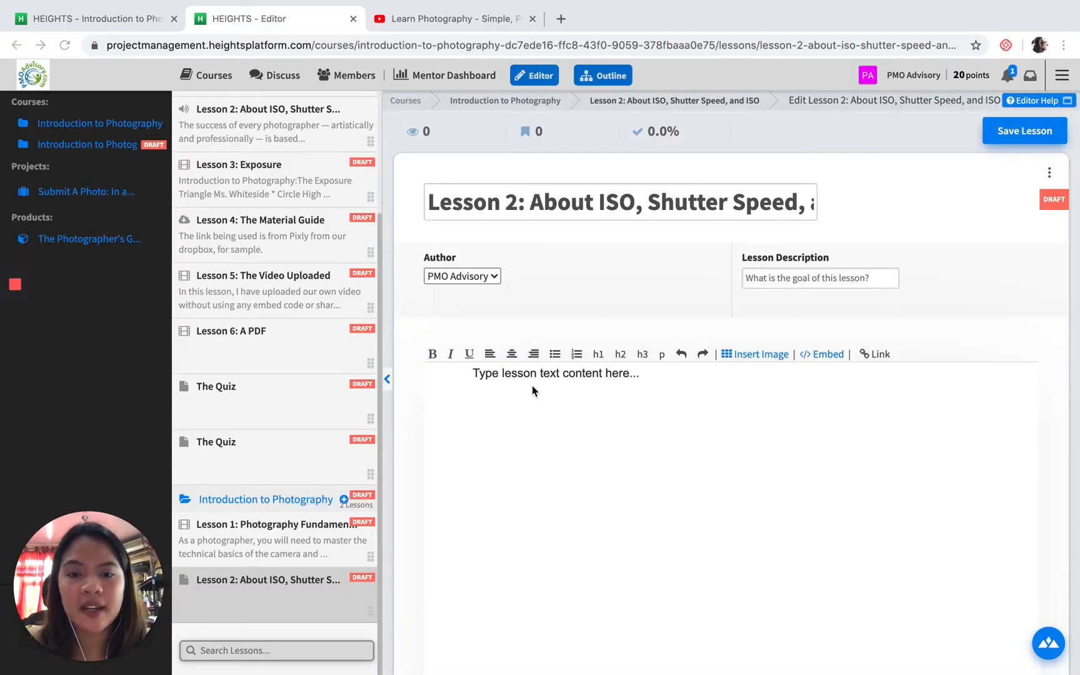
click(527, 381)
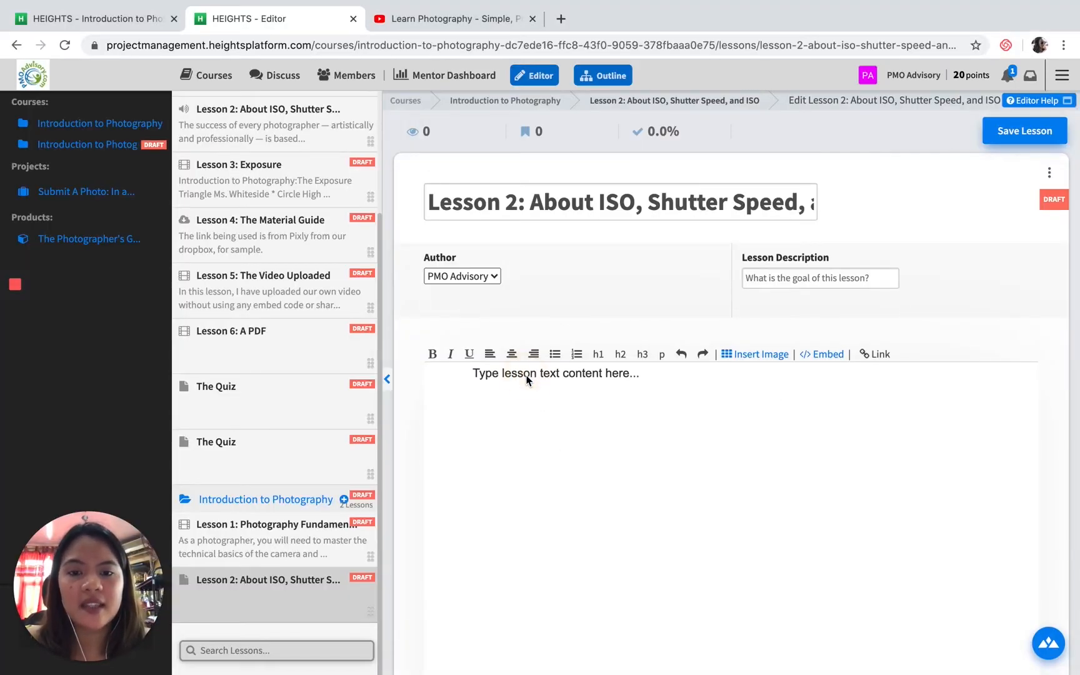
click(474, 209)
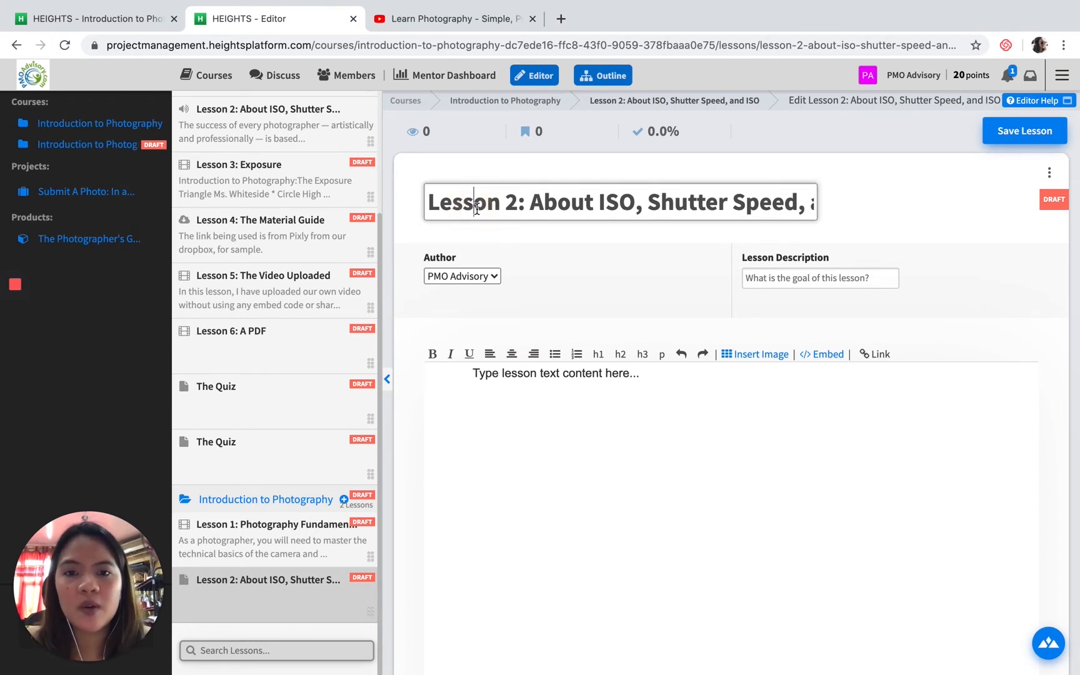
double_click(515, 206)
click(514, 207)
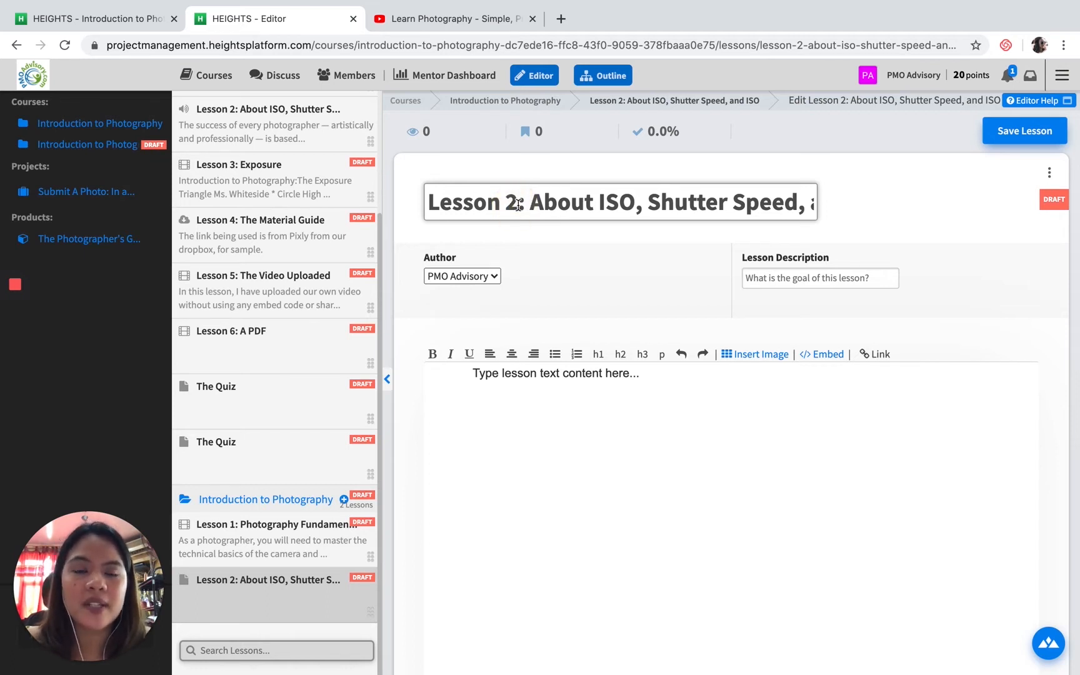
click(488, 277)
click(577, 279)
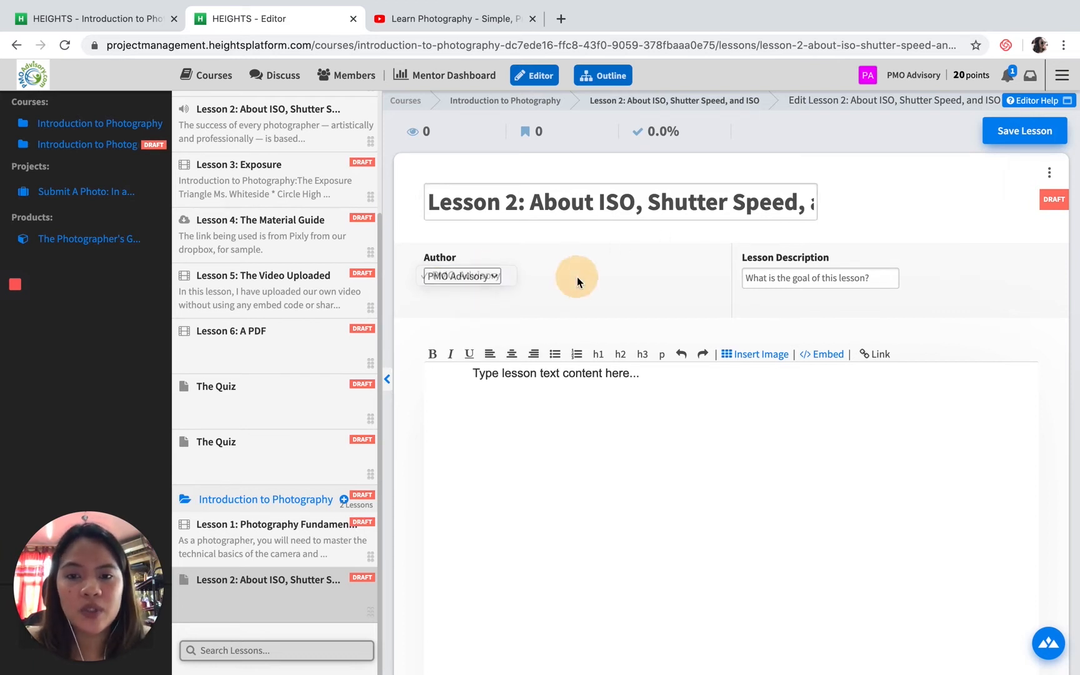
- Copy the three-paragraph text of the existing Lesson 2 in the published course into the draft Lesson 2's content area
click(757, 278)
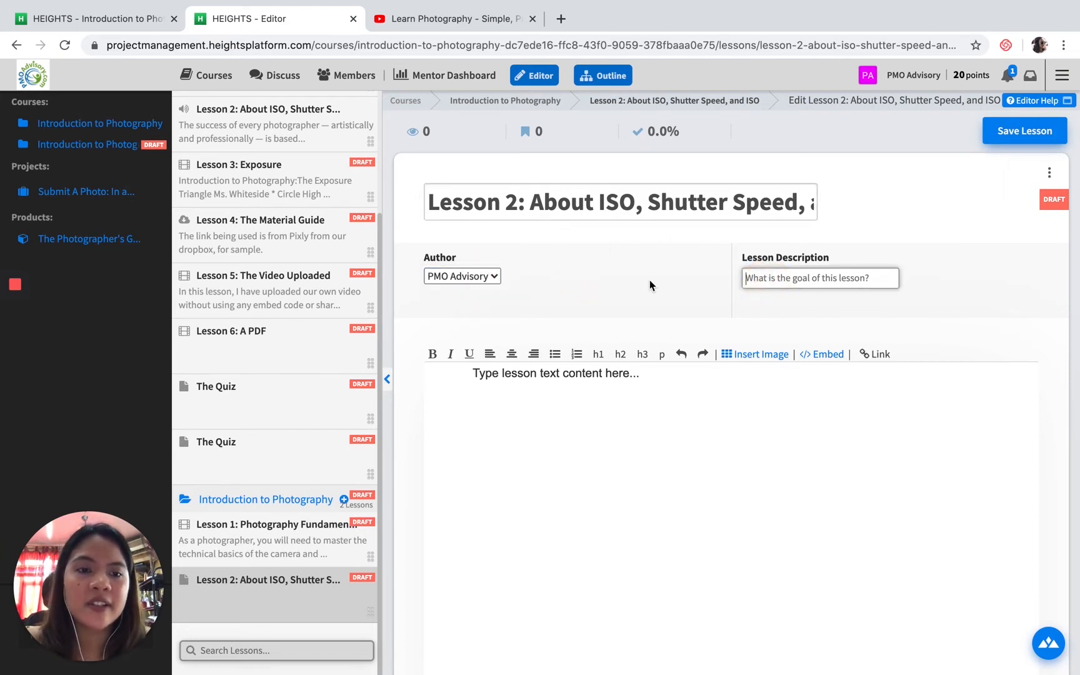
click(650, 285)
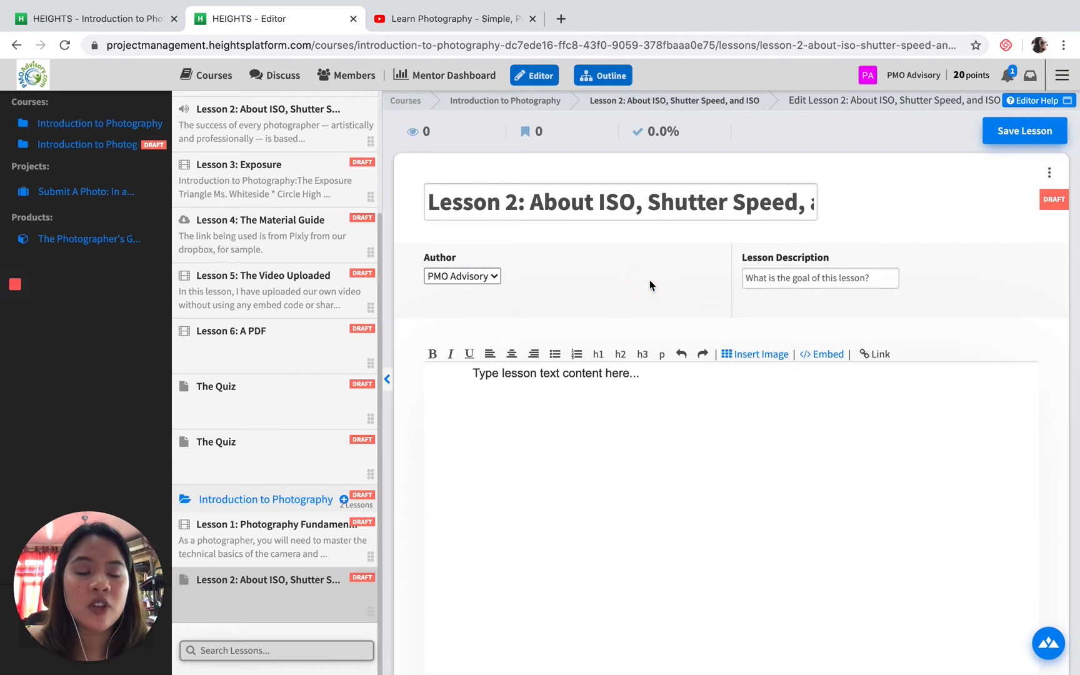
click(124, 19)
drag(368, 306, 614, 570)
key(super+c)
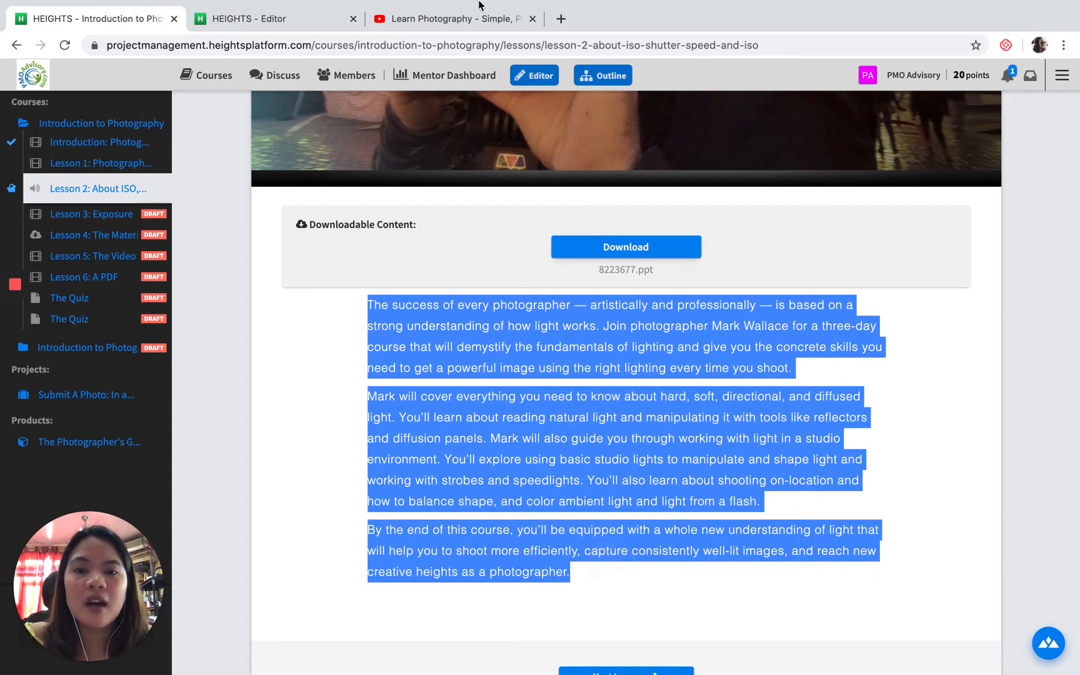
click(281, 18)
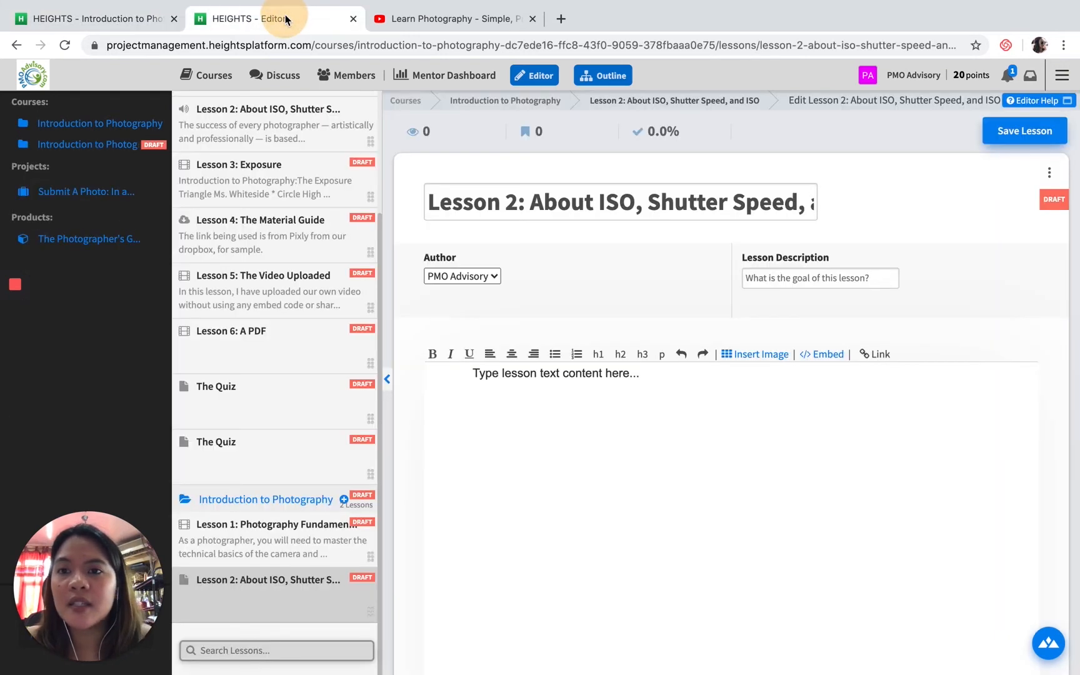
click(503, 390)
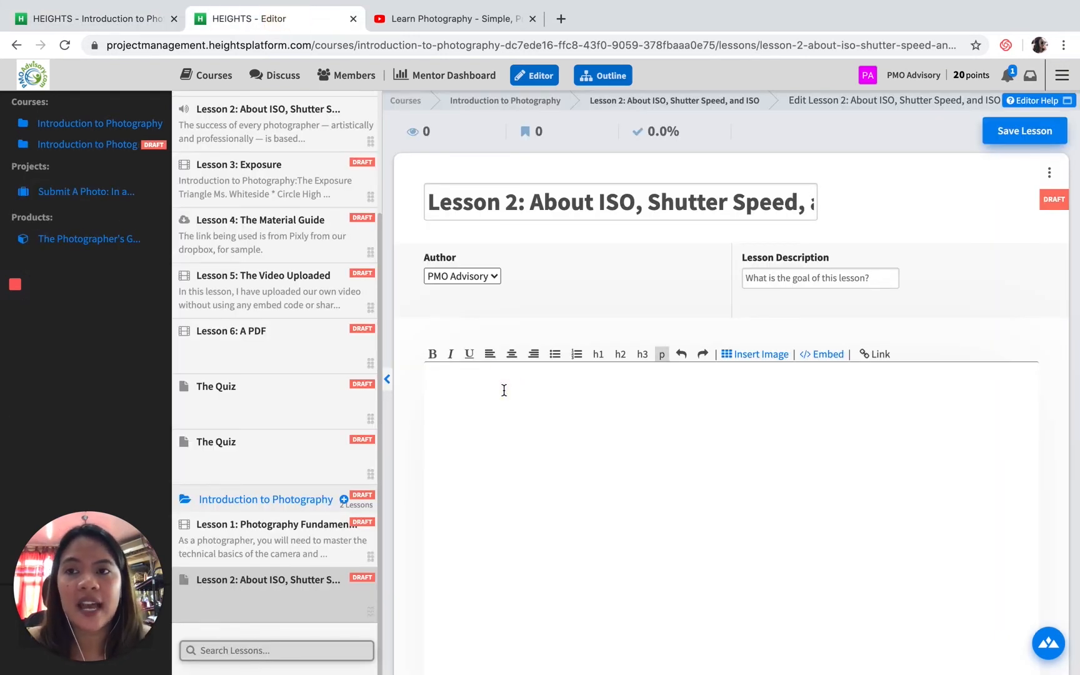
key(super+v)
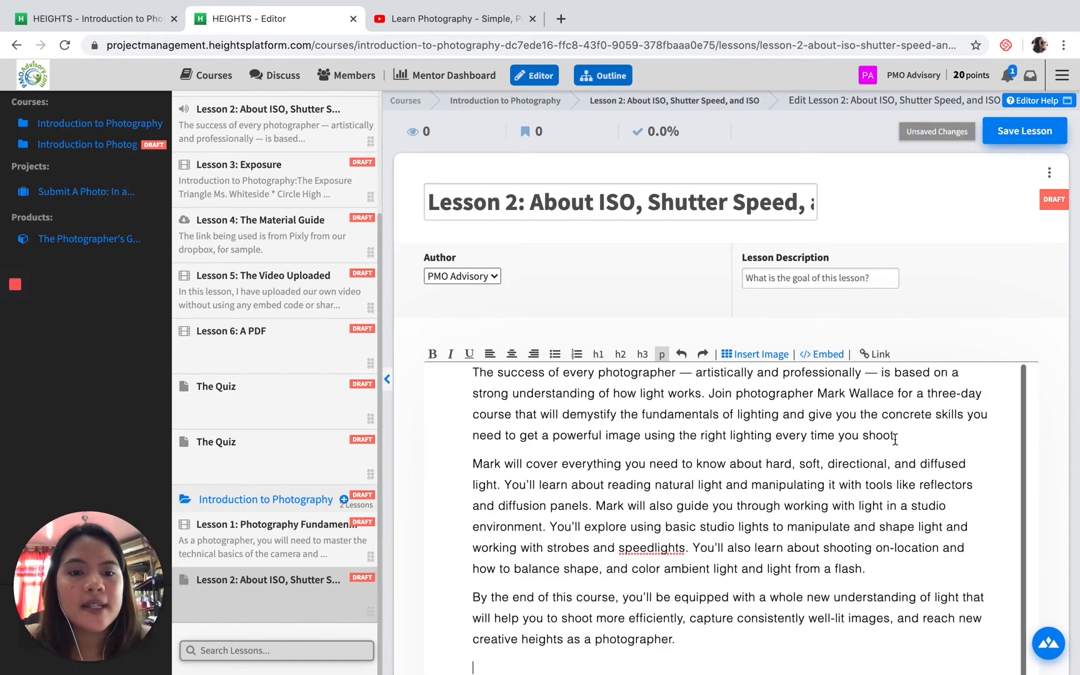
- Set the points received after completing Lesson 2 to 5
scroll(1030, 236, down, 6)
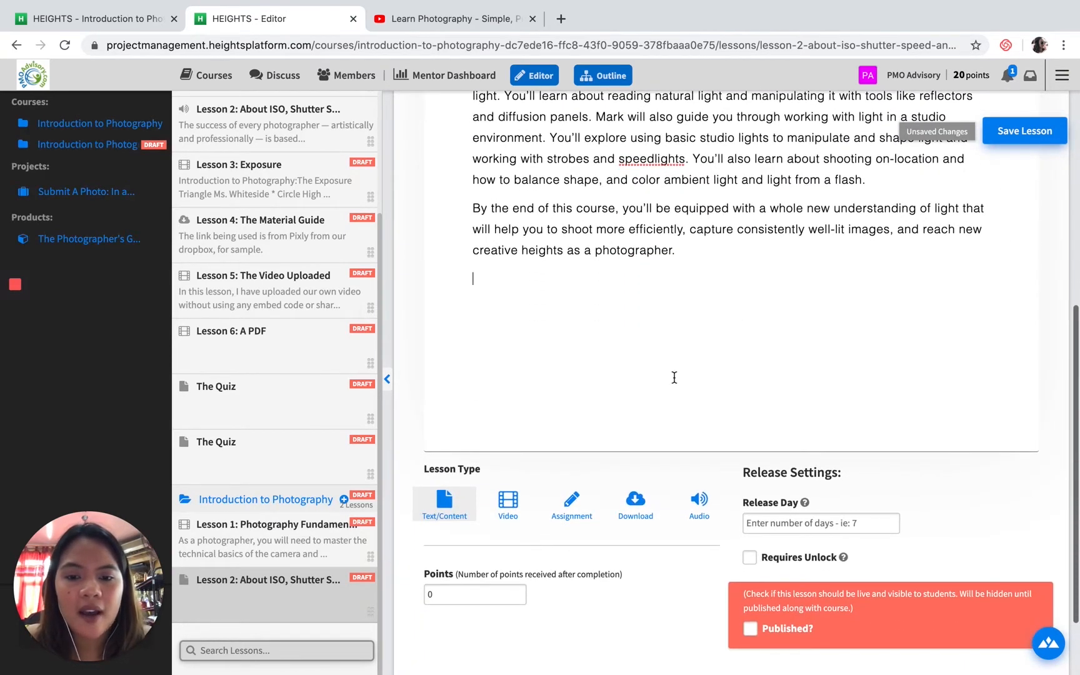
click(437, 594)
key(BackSpace)
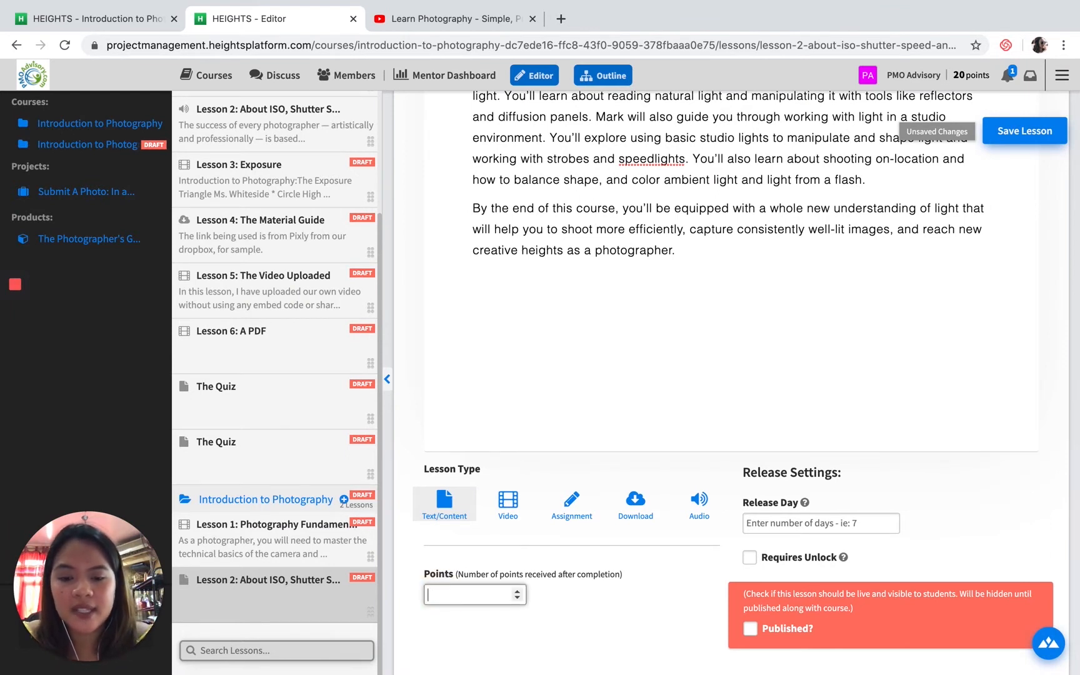
text(5)
click(911, 475)
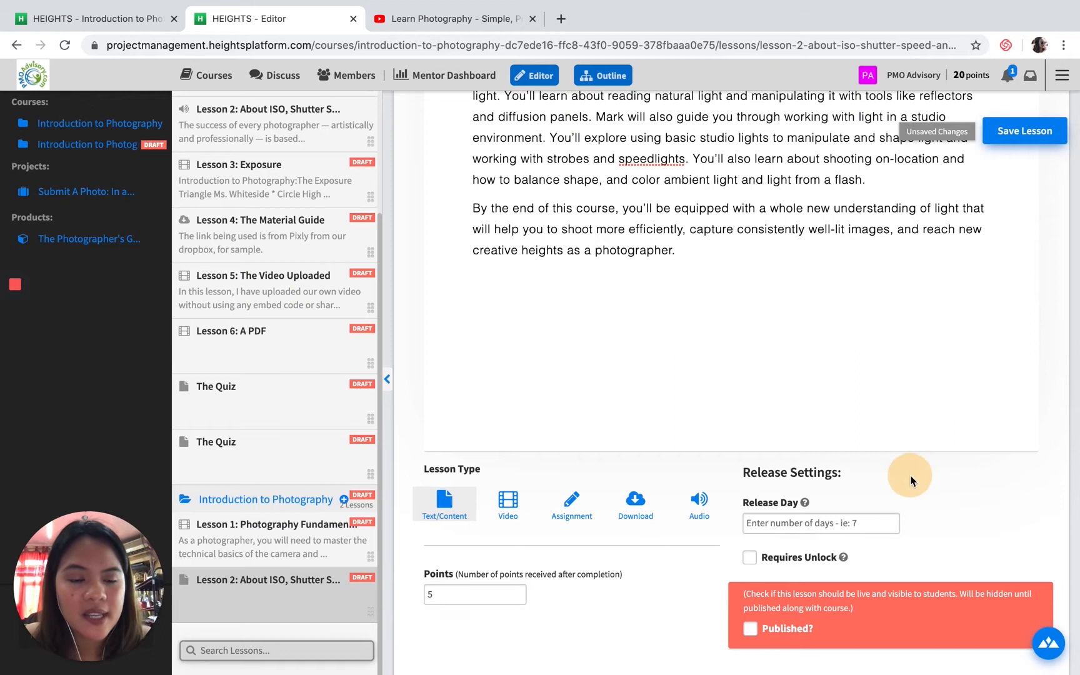
- Make Lesson 2 require an unlock and save the lesson
click(748, 558)
scroll(986, 470, down, 2)
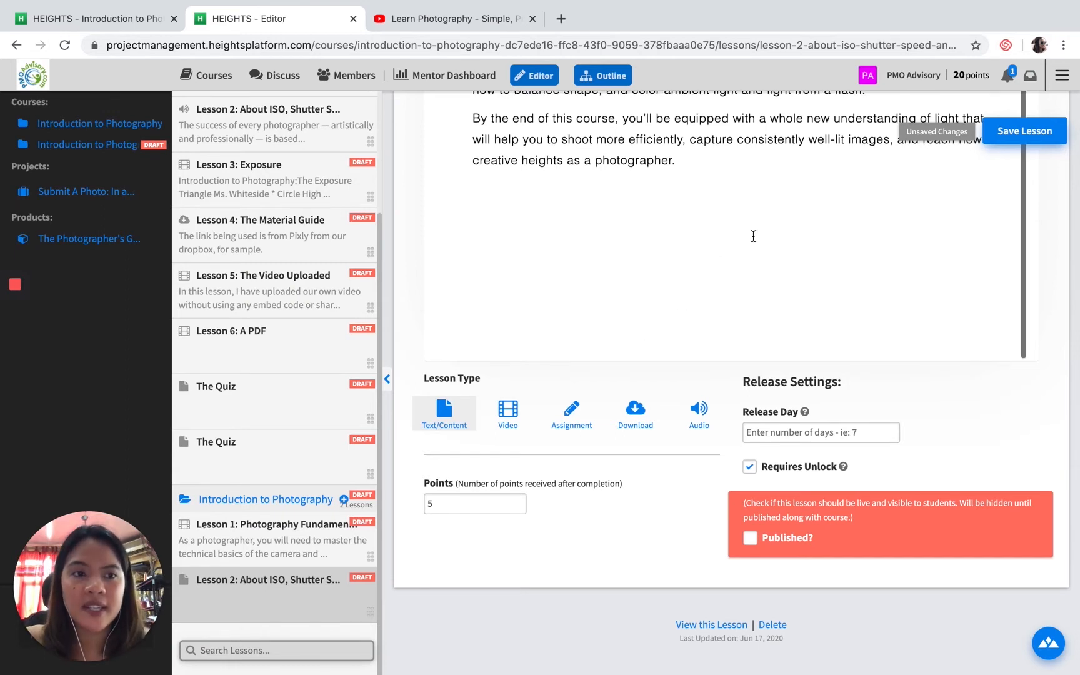
click(1013, 134)
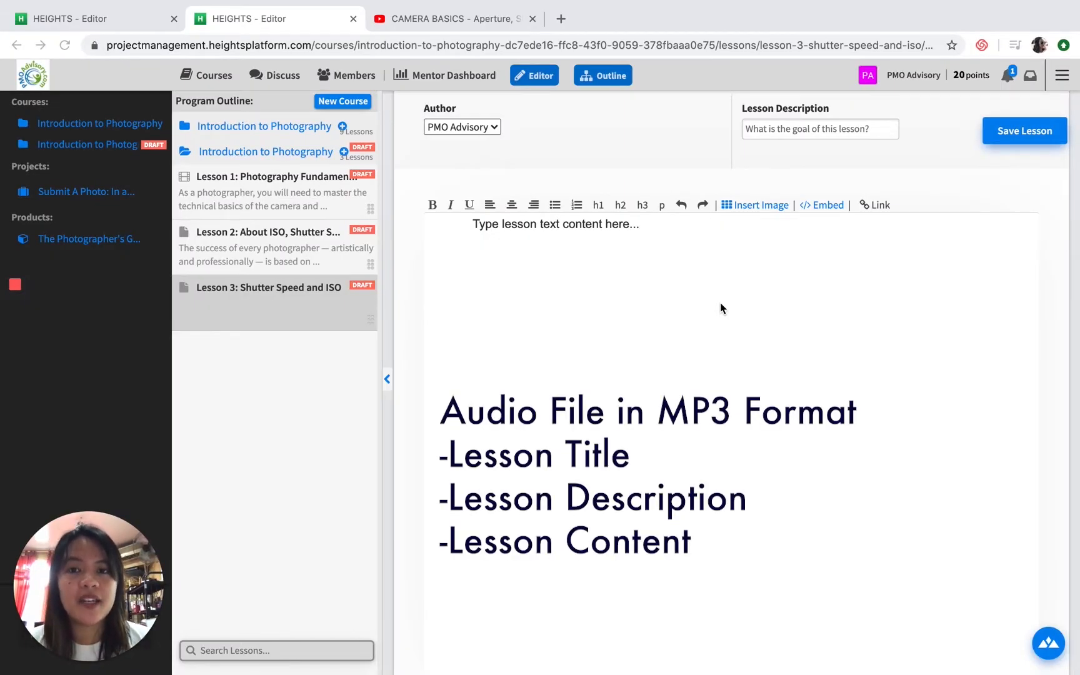
- Review the title, description field and content area of Lesson 3: Shutter Speed and ISO
scroll(721, 303, up, 3)
click(570, 195)
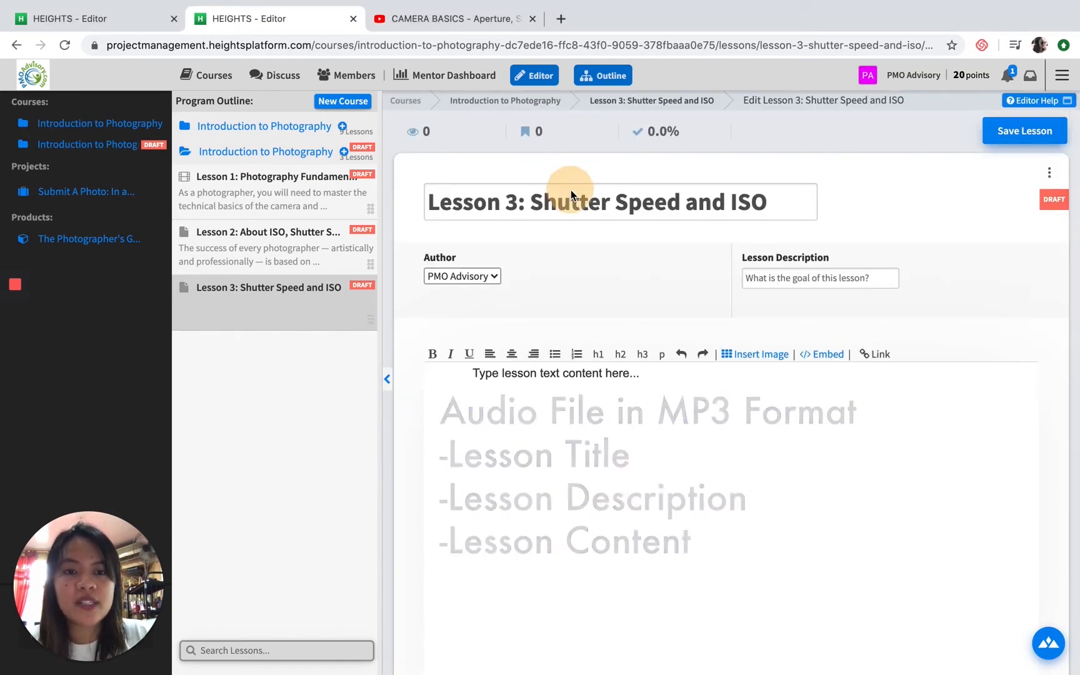
click(792, 278)
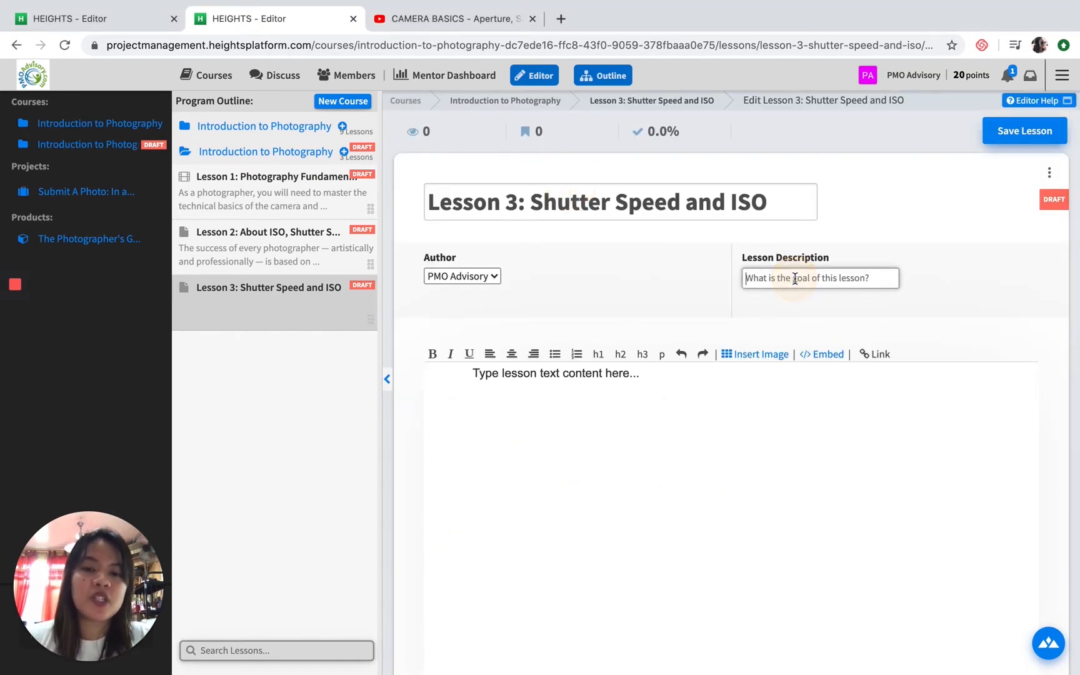
click(542, 458)
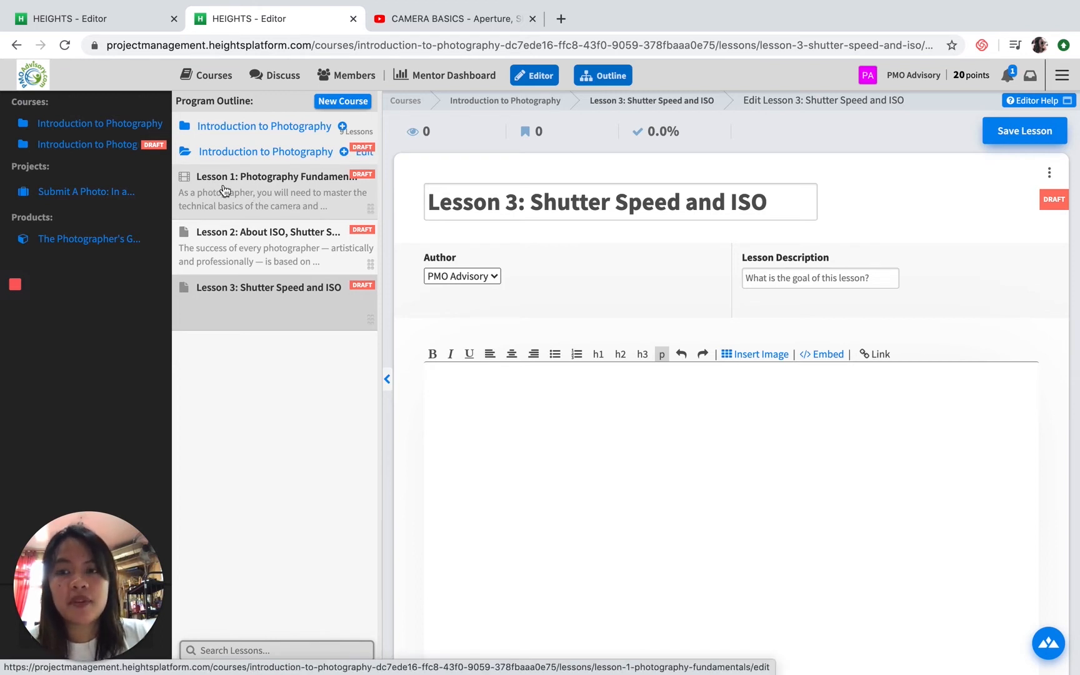
- Examine the content, lesson type and settings of the draft Lesson 1 and Lesson 2 for comparison
click(258, 198)
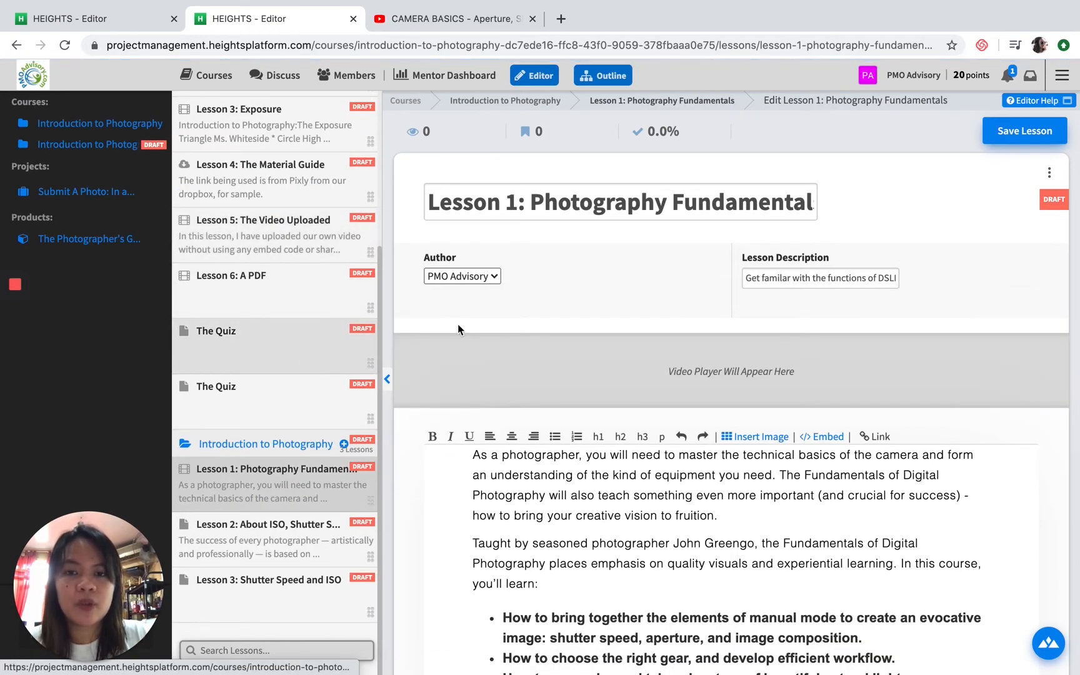
scroll(635, 416, down, 5)
scroll(587, 488, down, 2)
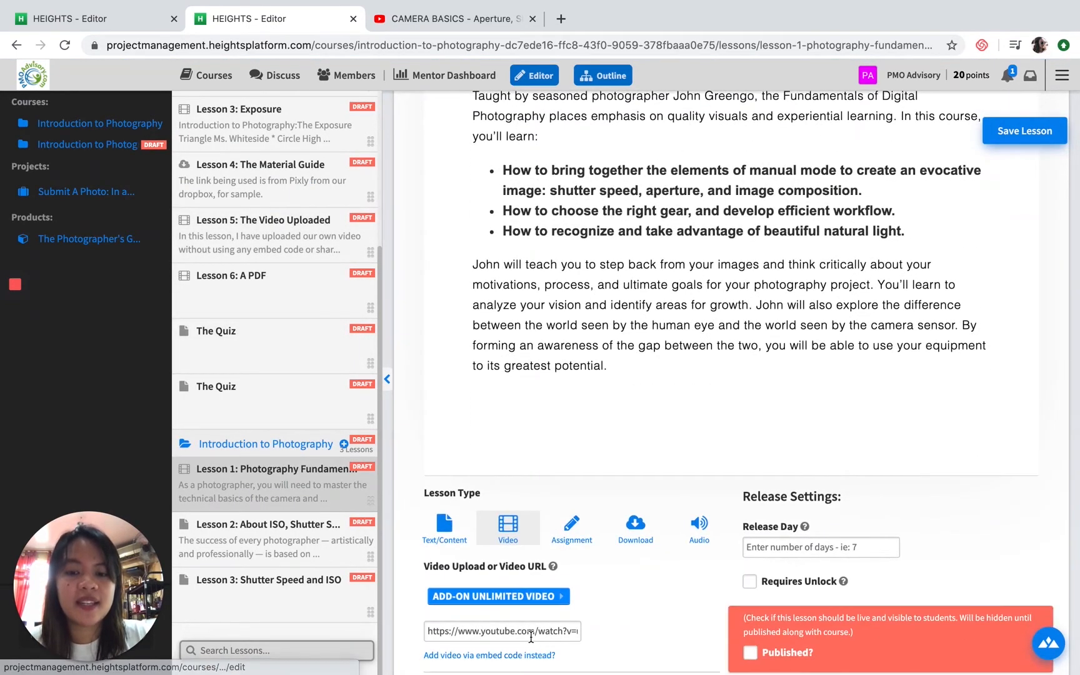
click(271, 548)
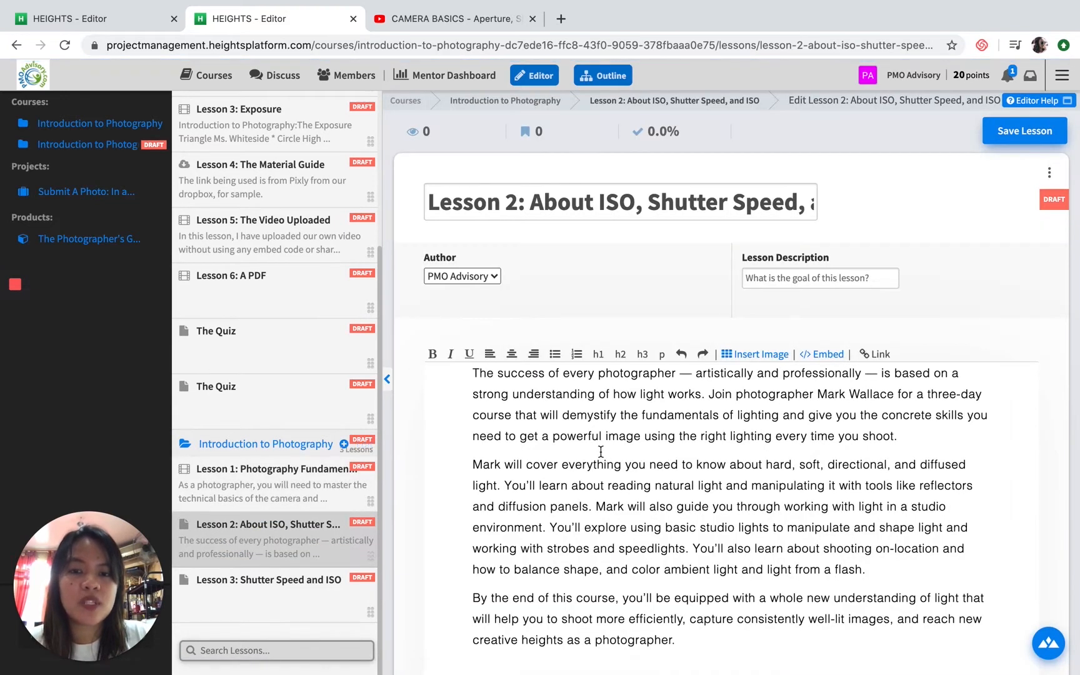
click(600, 451)
scroll(617, 489, down, 7)
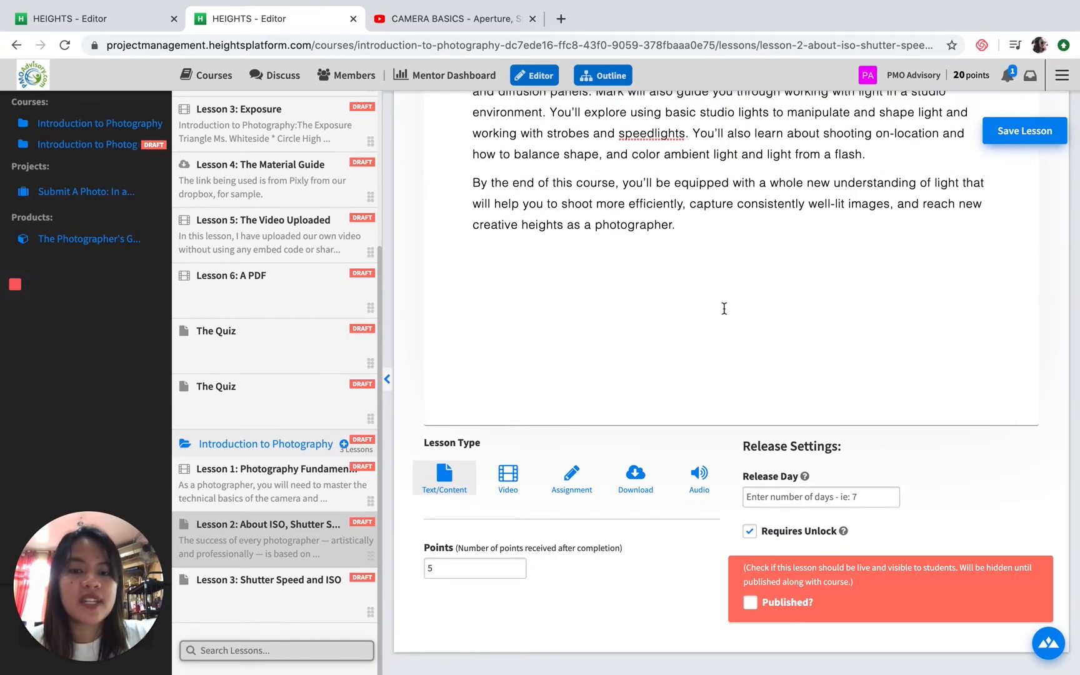
scroll(599, 356, up, 4)
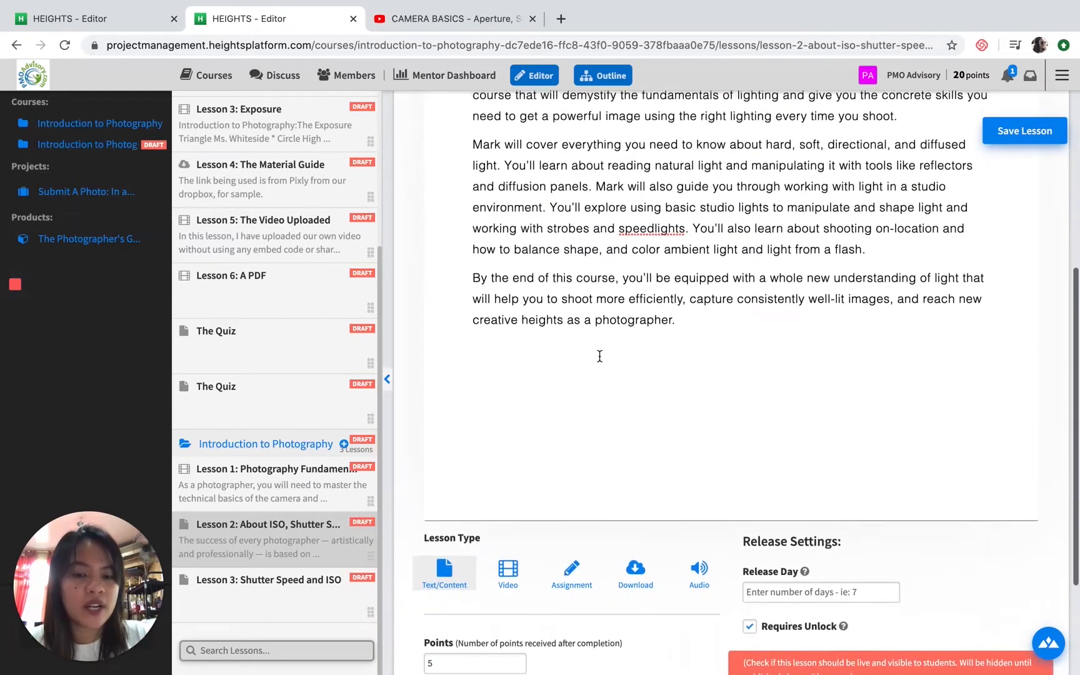
click(549, 342)
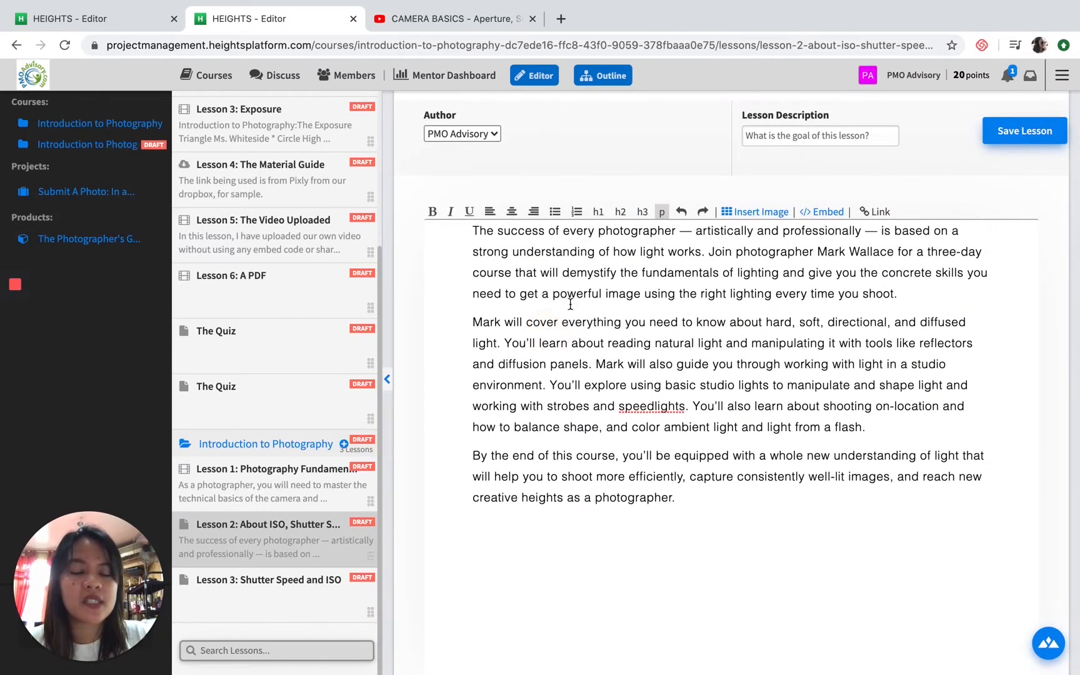
- Reopen Lesson 3: Shutter Speed and ISO and look over its content area and lesson settings
click(305, 597)
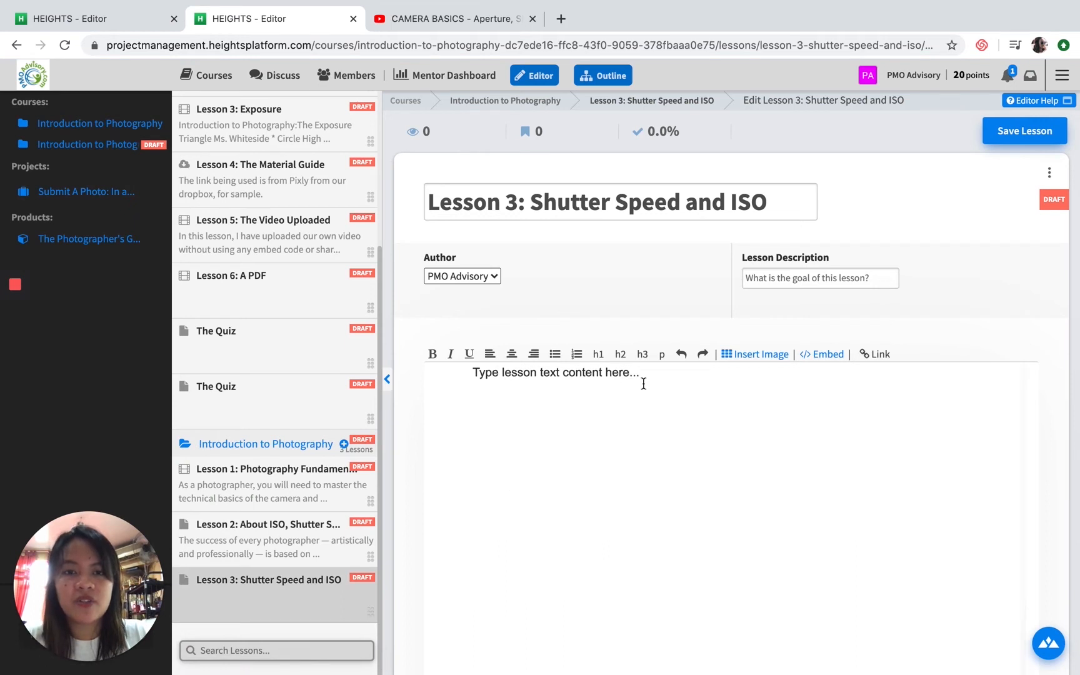
scroll(670, 398, down, 4)
scroll(614, 189, up, 4)
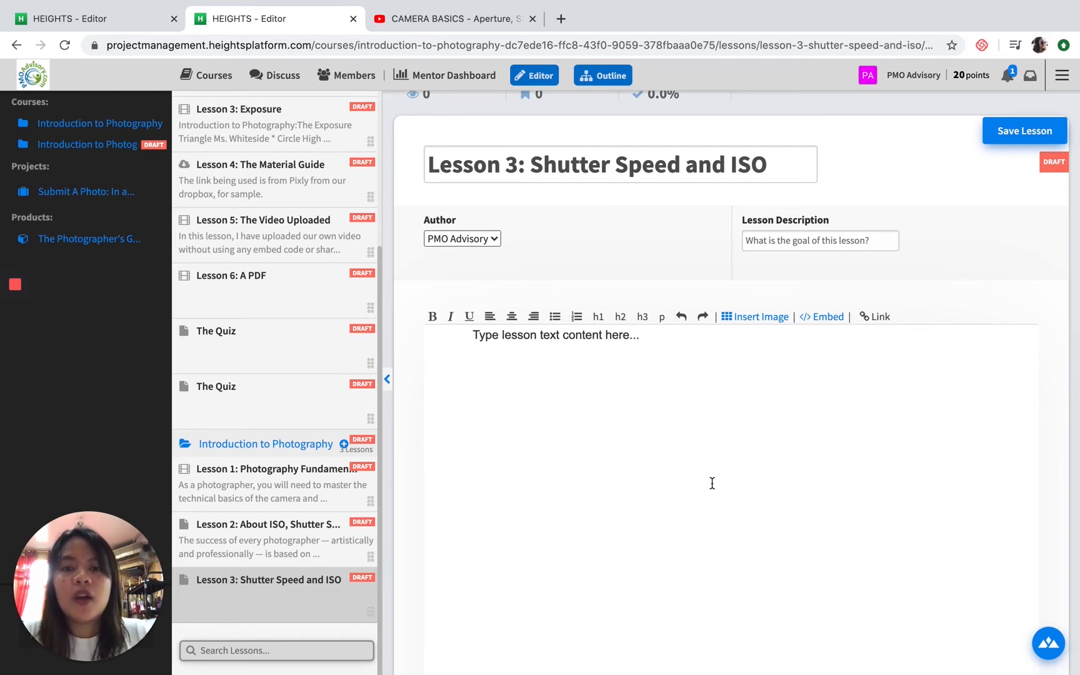
scroll(711, 482, down, 5)
scroll(711, 482, up, 3)
- Copy the opening description paragraph of the YouTube video "CAMERA BASICS - Aperture, Shutter Speed, and ISO" into Lesson 3's content area
click(590, 320)
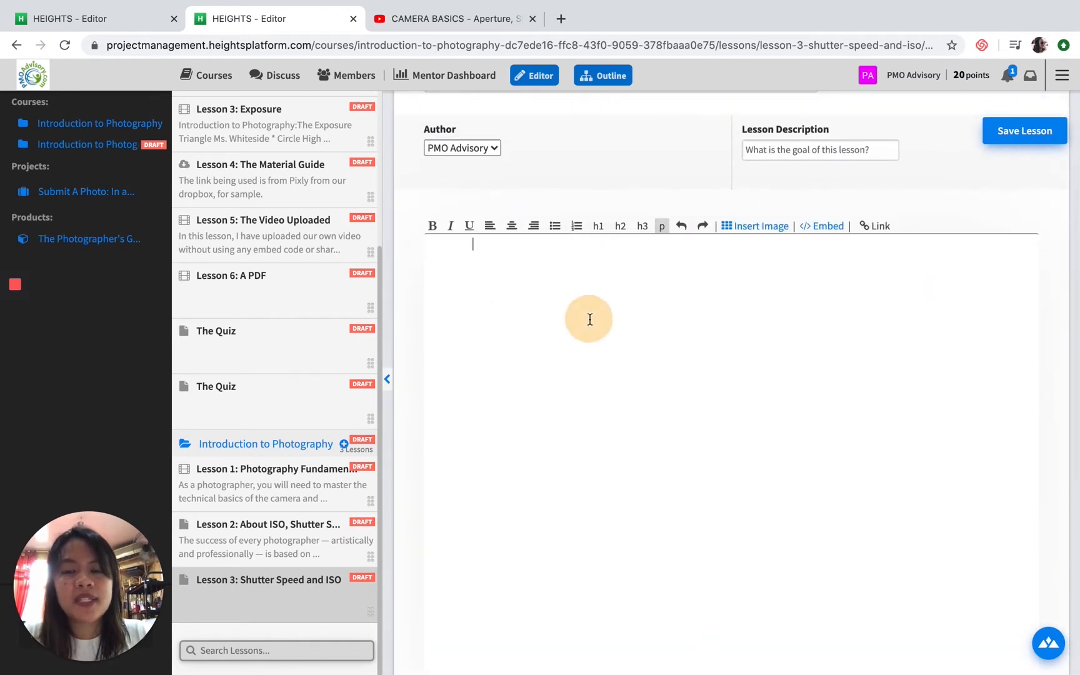
click(477, 17)
scroll(337, 326, down, 8)
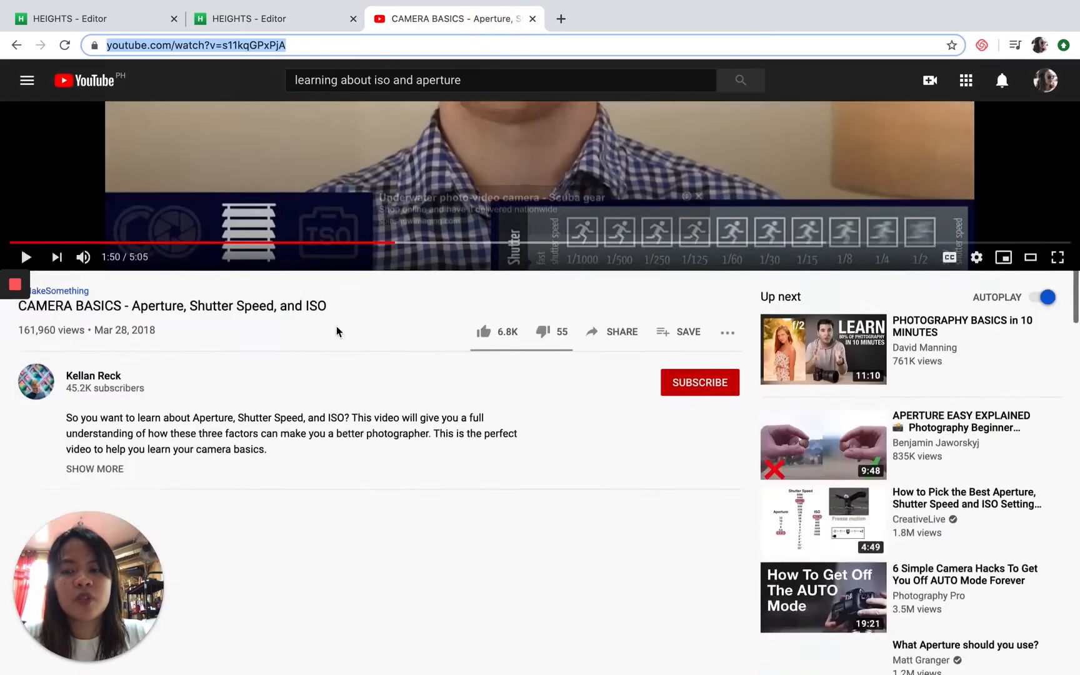
click(113, 267)
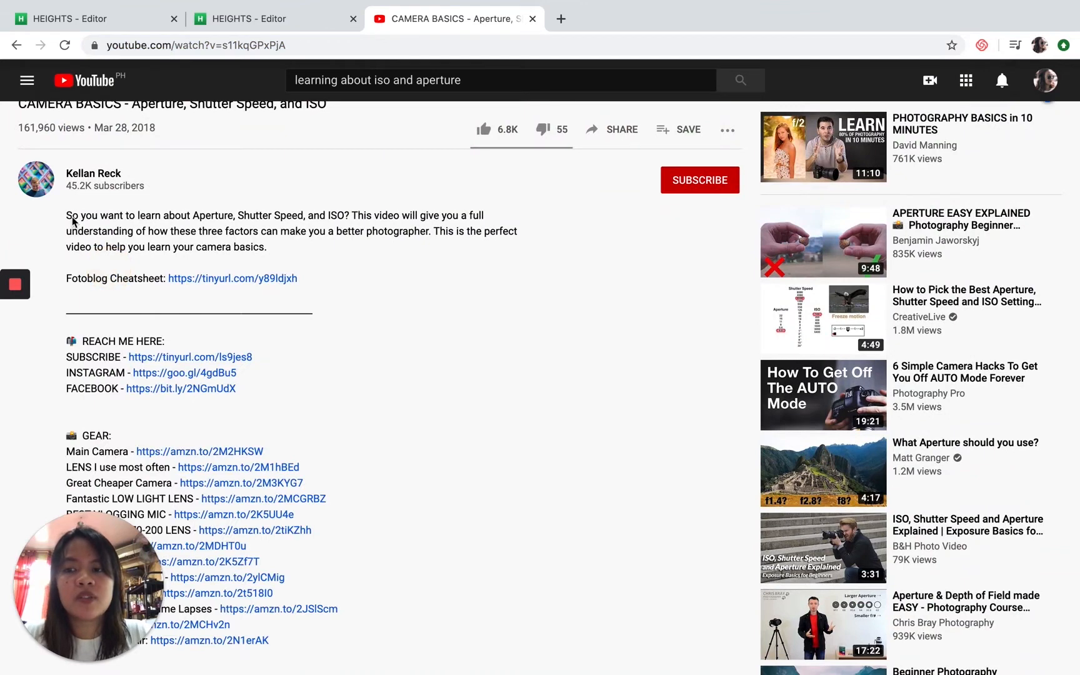
drag(67, 215, 273, 250)
key(ctrl+c)
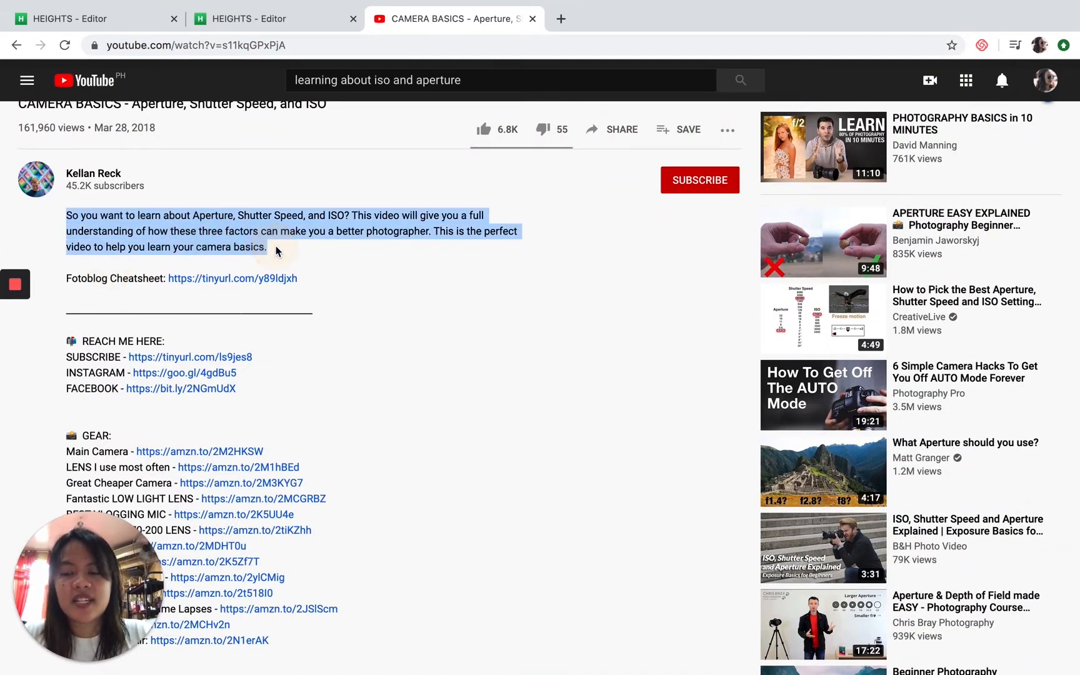
click(247, 17)
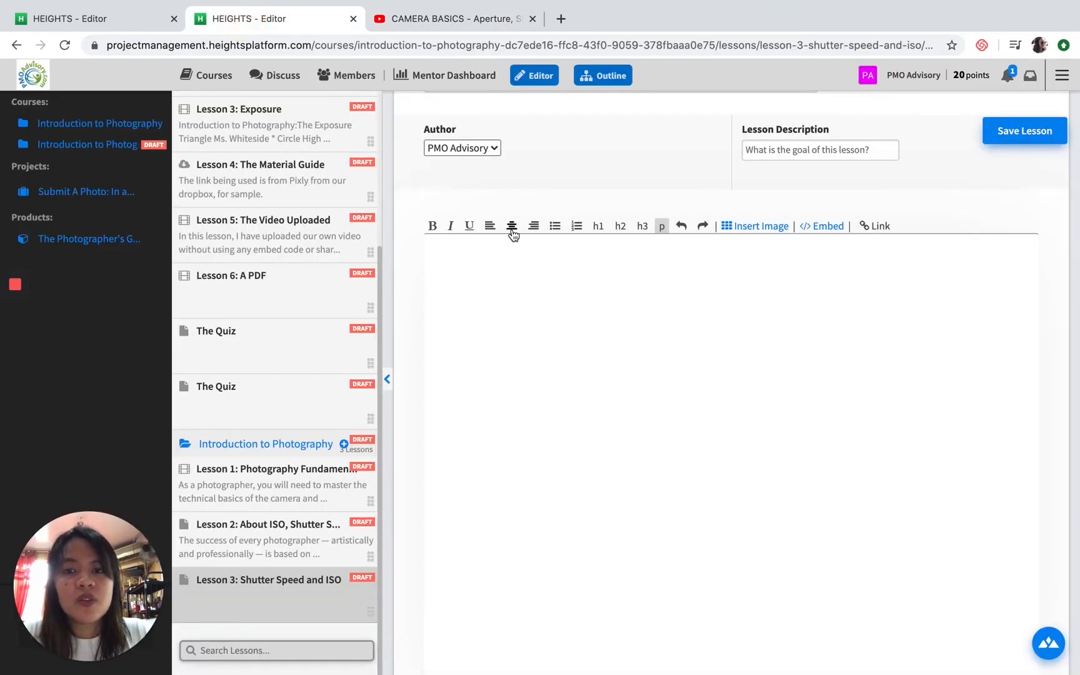
click(512, 278)
key(ctrl+v)
- Set Lesson 3's type to Audio and upload the CAMERA BASICS MP3 from the Heights Files folder in Downloads
scroll(634, 353, down, 5)
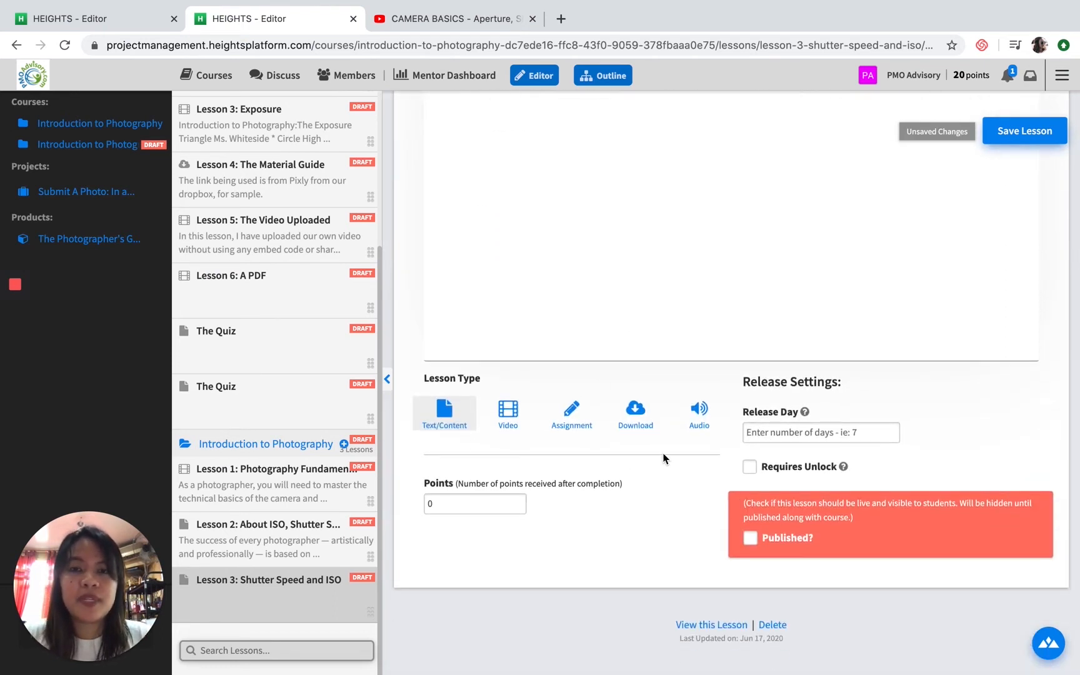
click(701, 410)
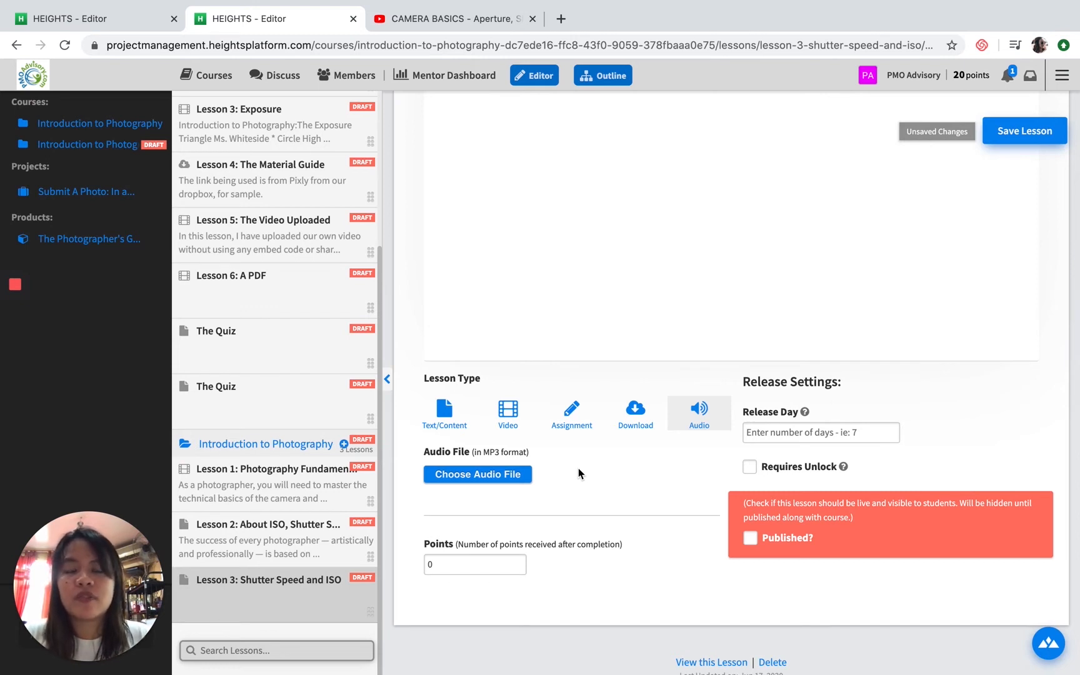
click(510, 482)
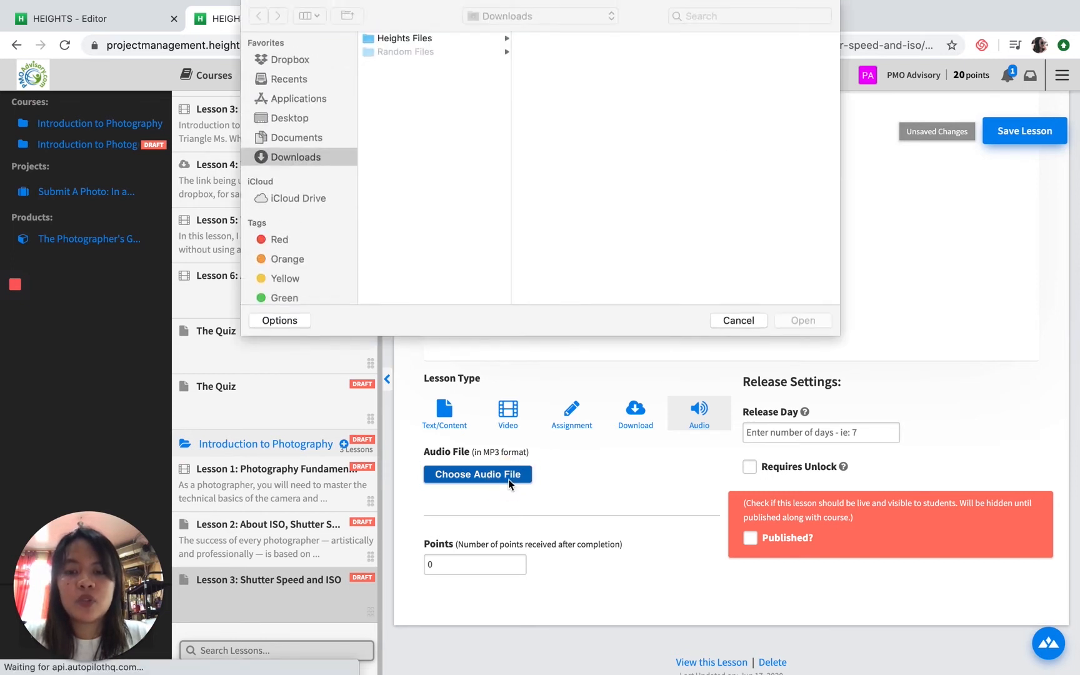
click(418, 37)
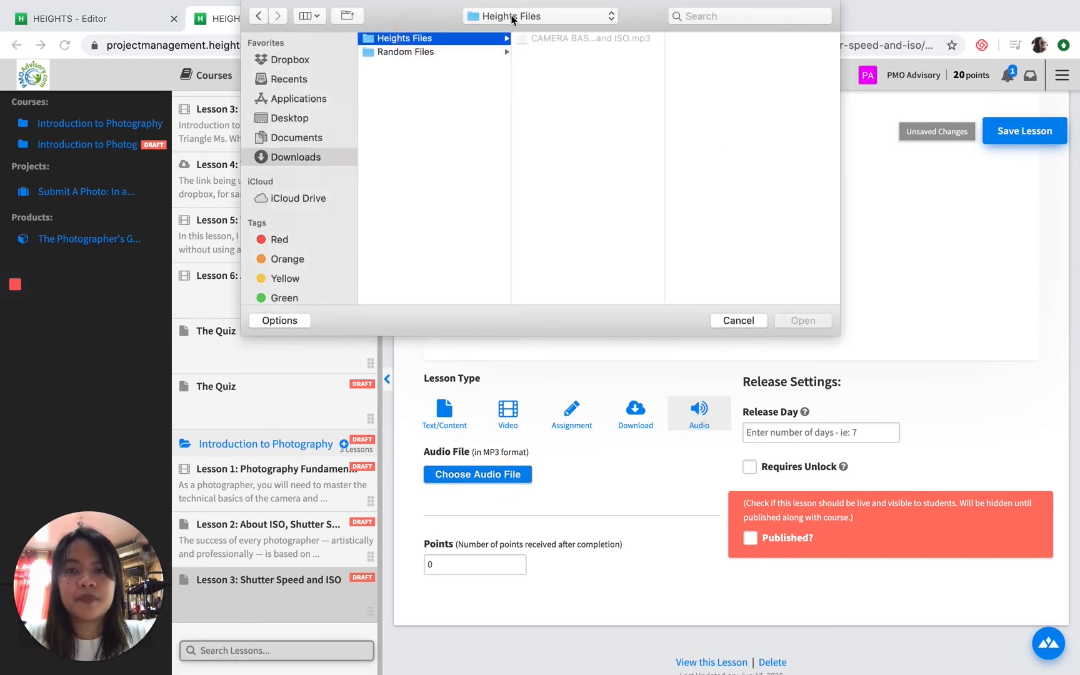
click(543, 39)
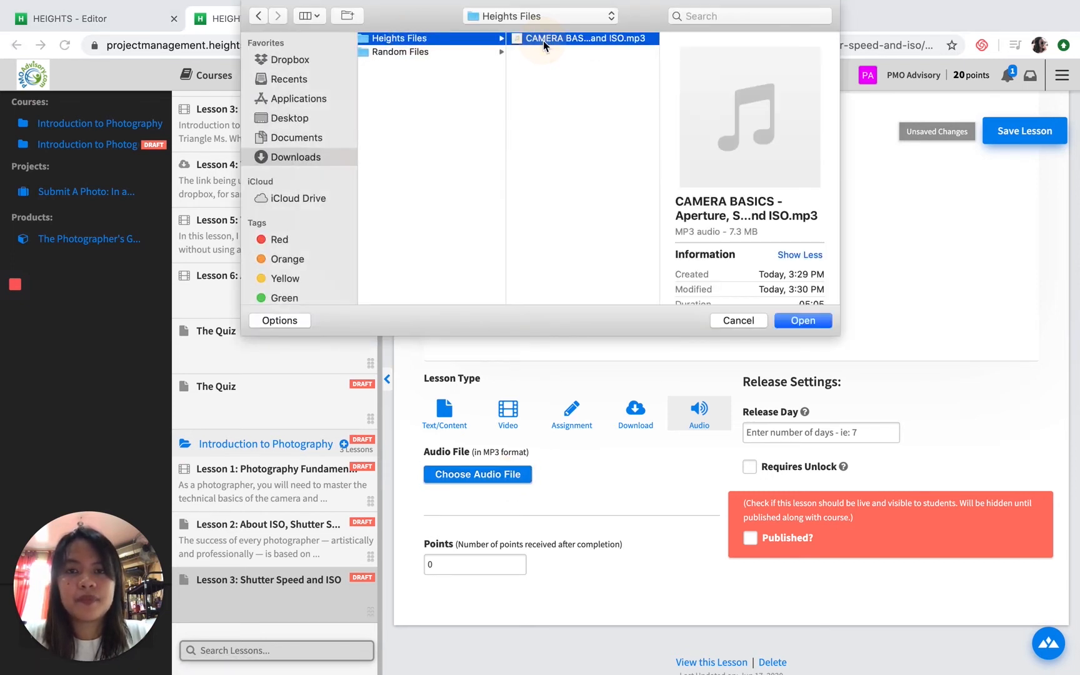
click(802, 320)
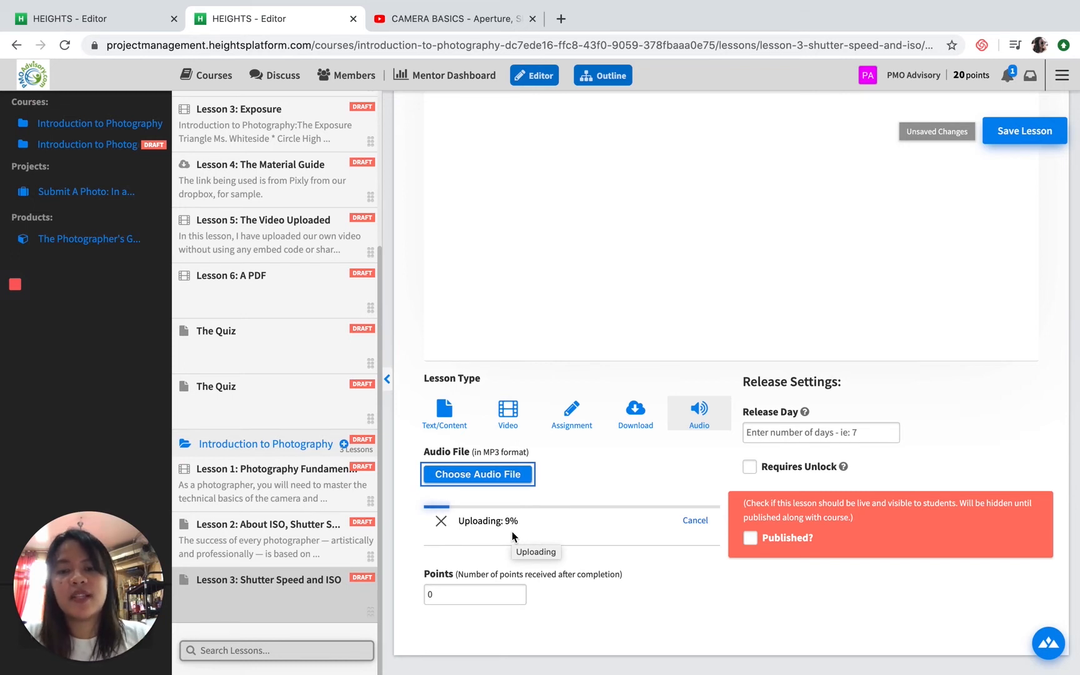
- Set the points received after completing Lesson 3 to 10
click(463, 592)
double_click(431, 592)
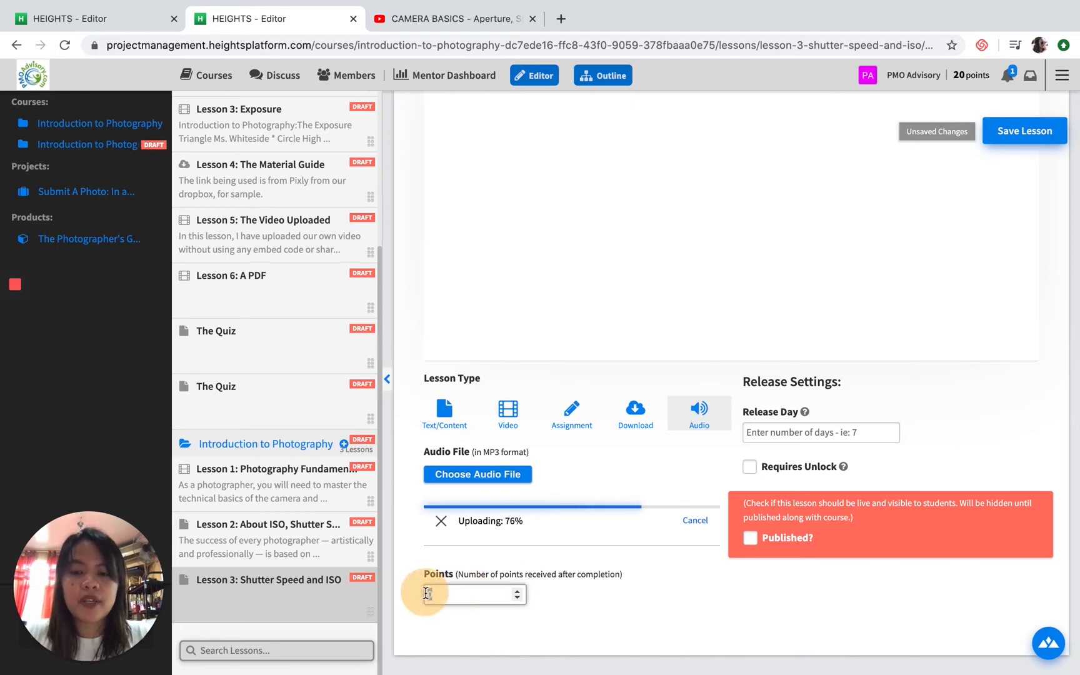
text(10)
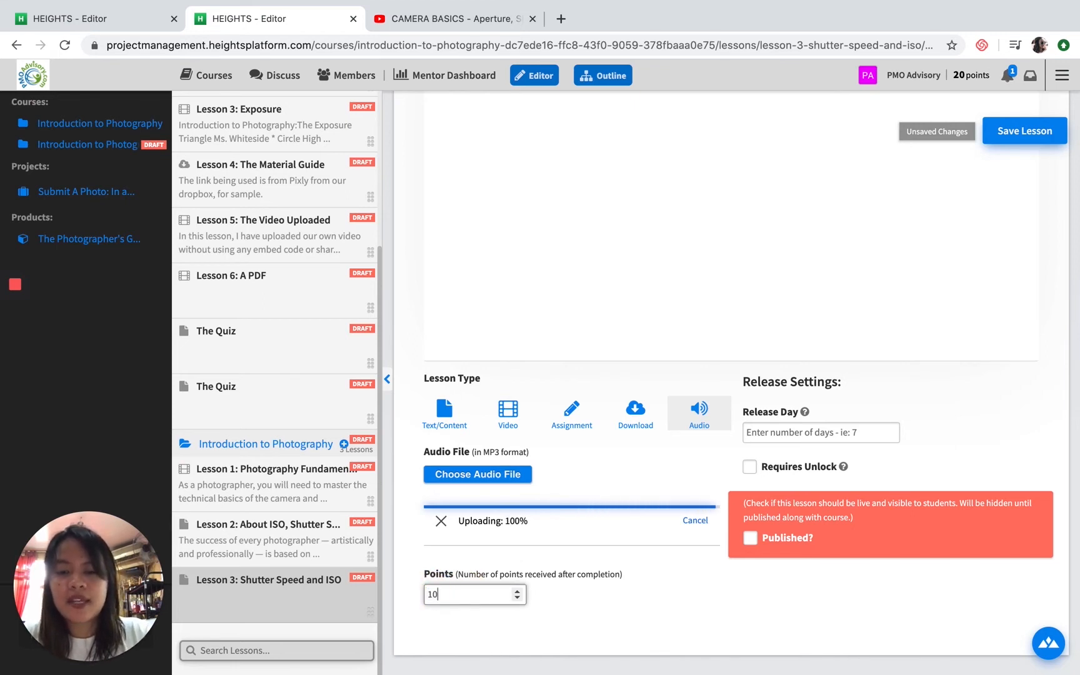
- Make Lesson 3: Shutter Speed and ISO require an unlock, save the lesson and review its saved content and settings
click(750, 468)
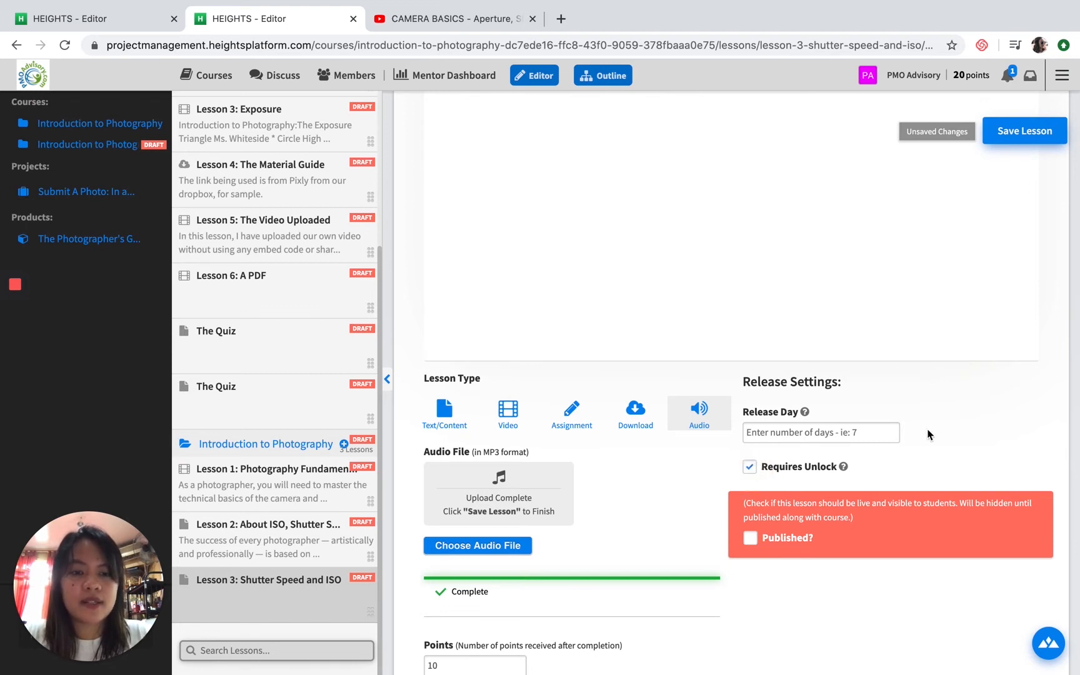
scroll(924, 436, down, 3)
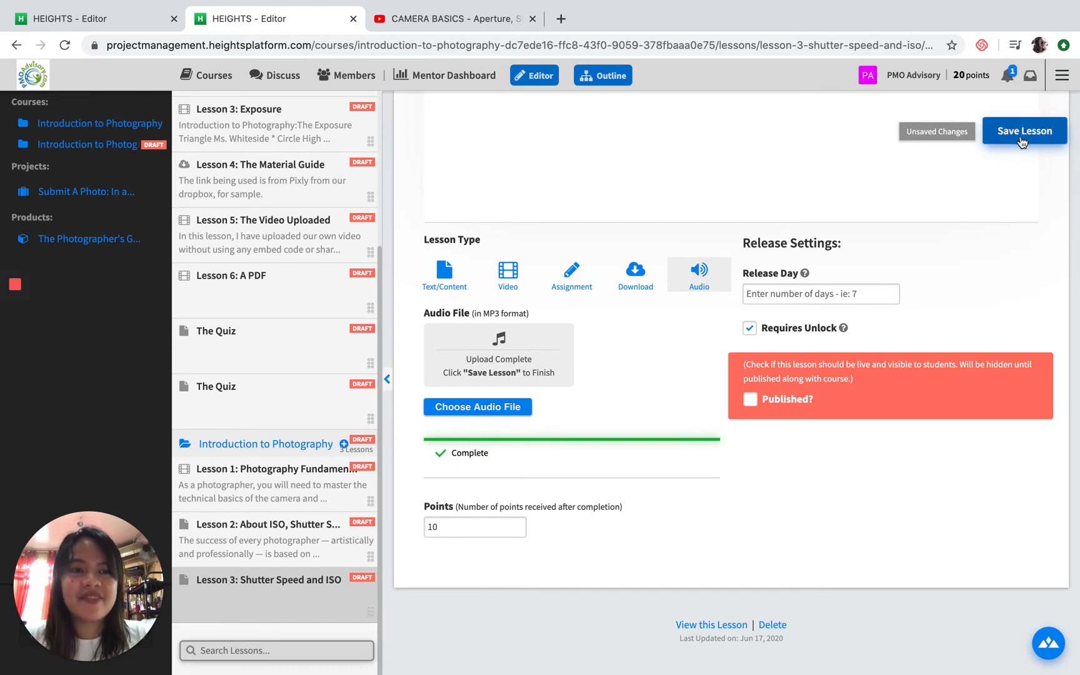
click(1023, 141)
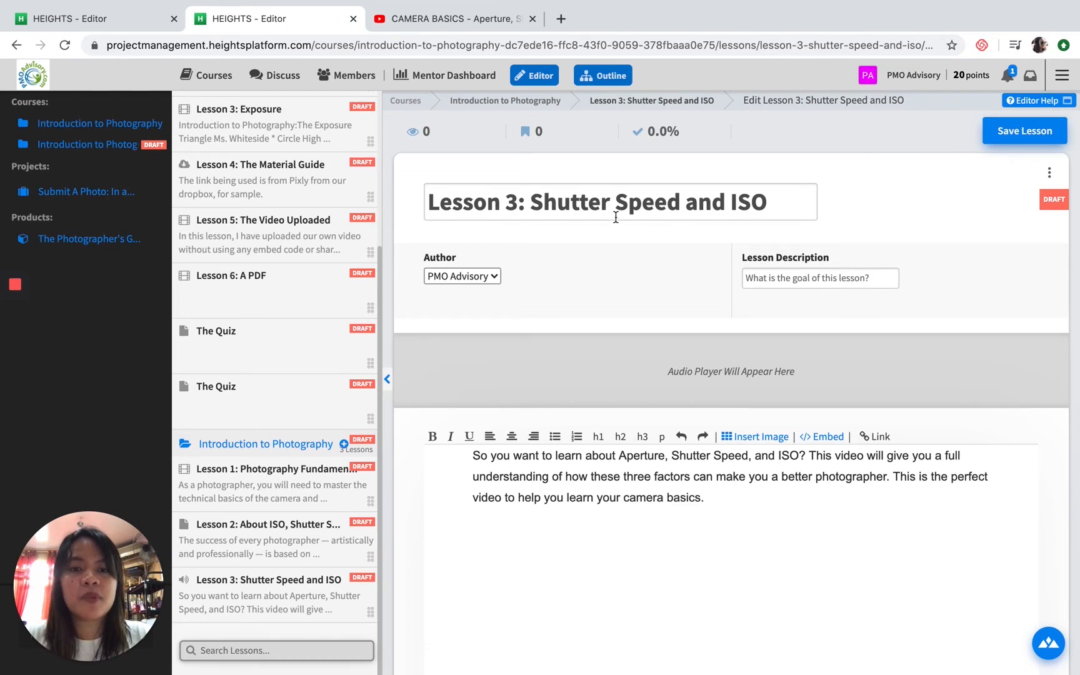
scroll(586, 427, down, 4)
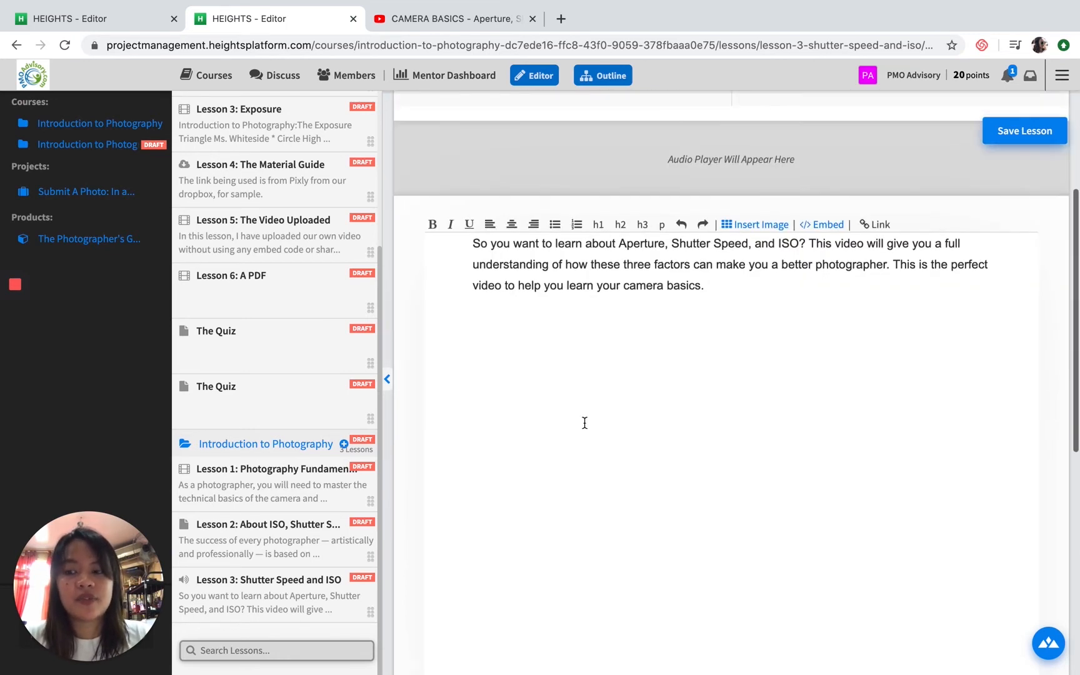
scroll(764, 405, down, 6)
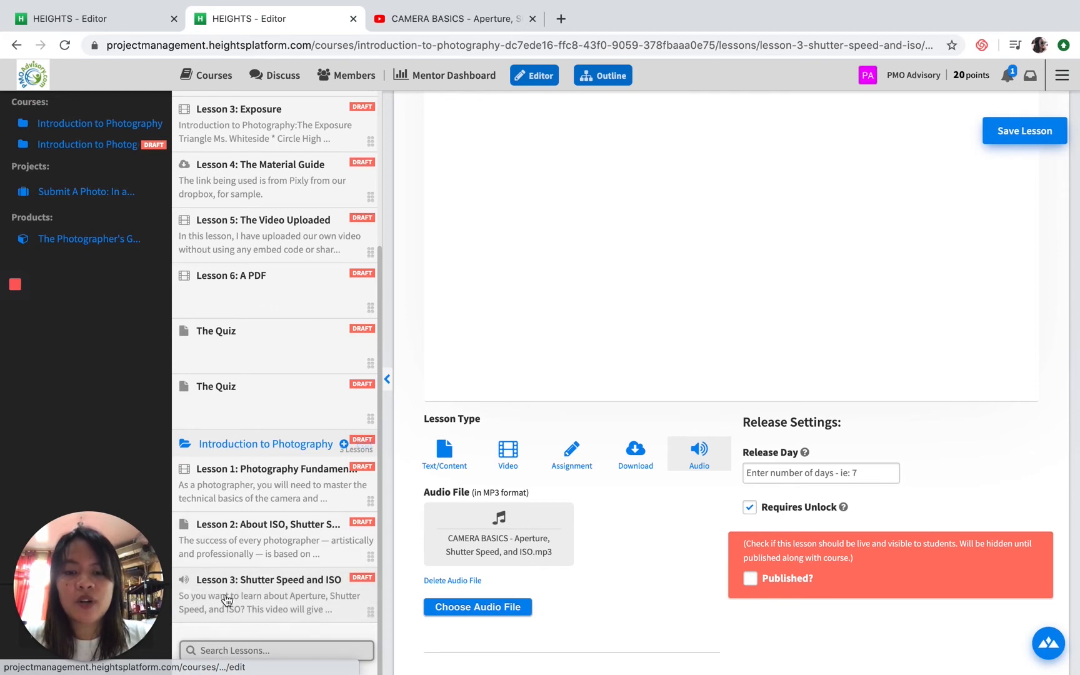
scroll(634, 437, down, 3)
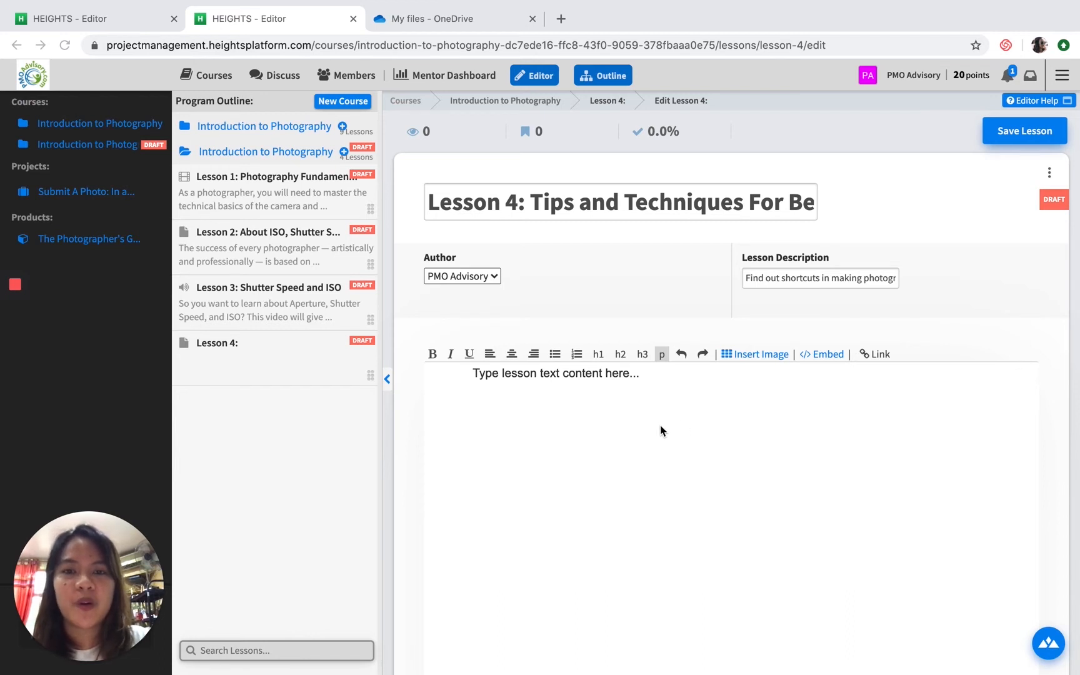
- Switch to OneDrive and copy the embed code of the Intro-to-Photo presentation PDF for use in Lesson 4
click(605, 208)
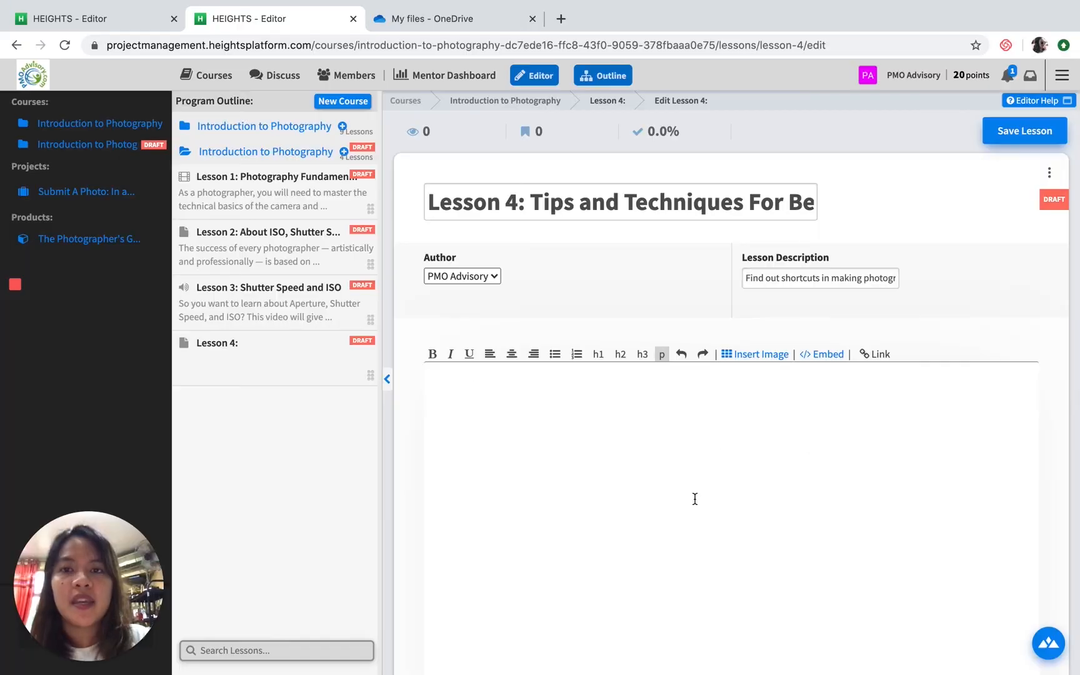
click(516, 440)
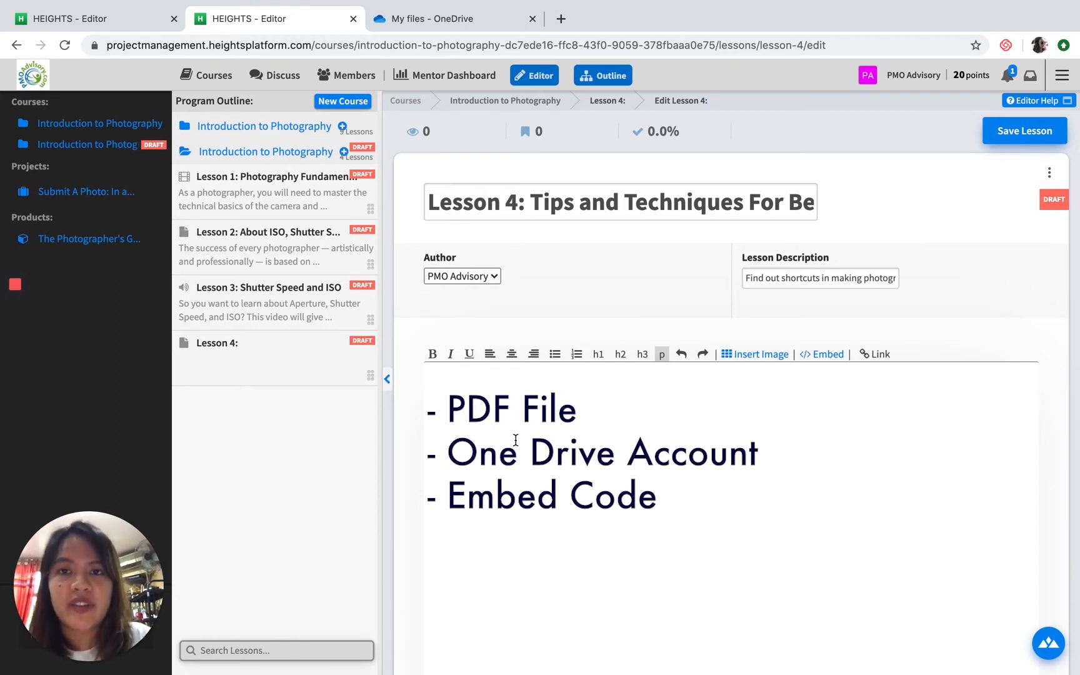
click(446, 18)
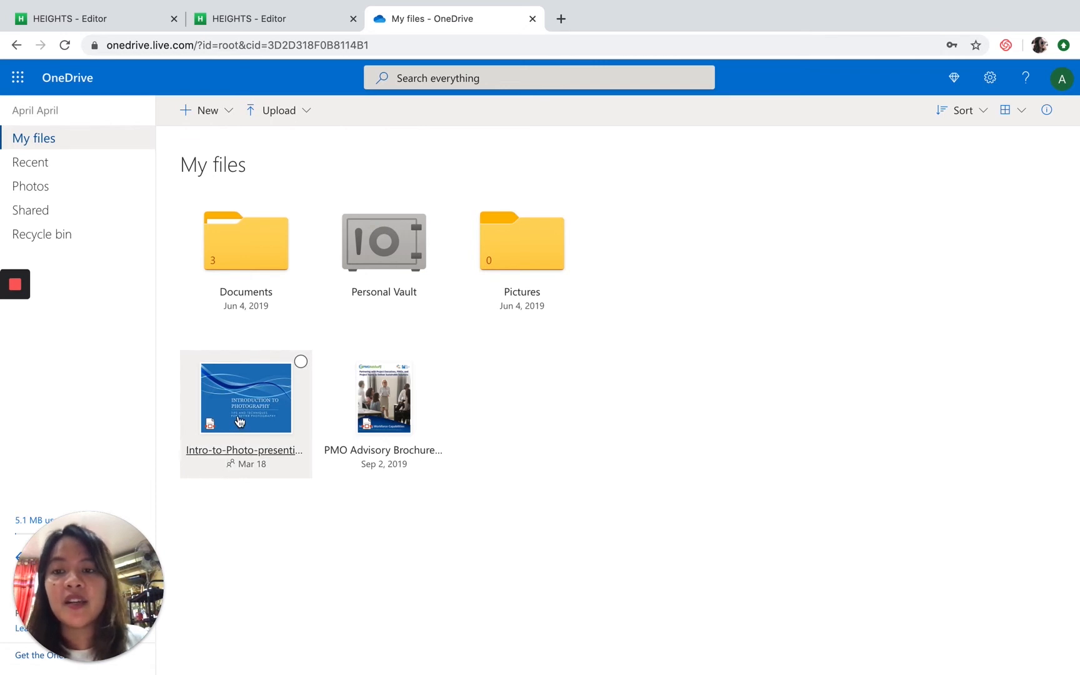
right_click(275, 398)
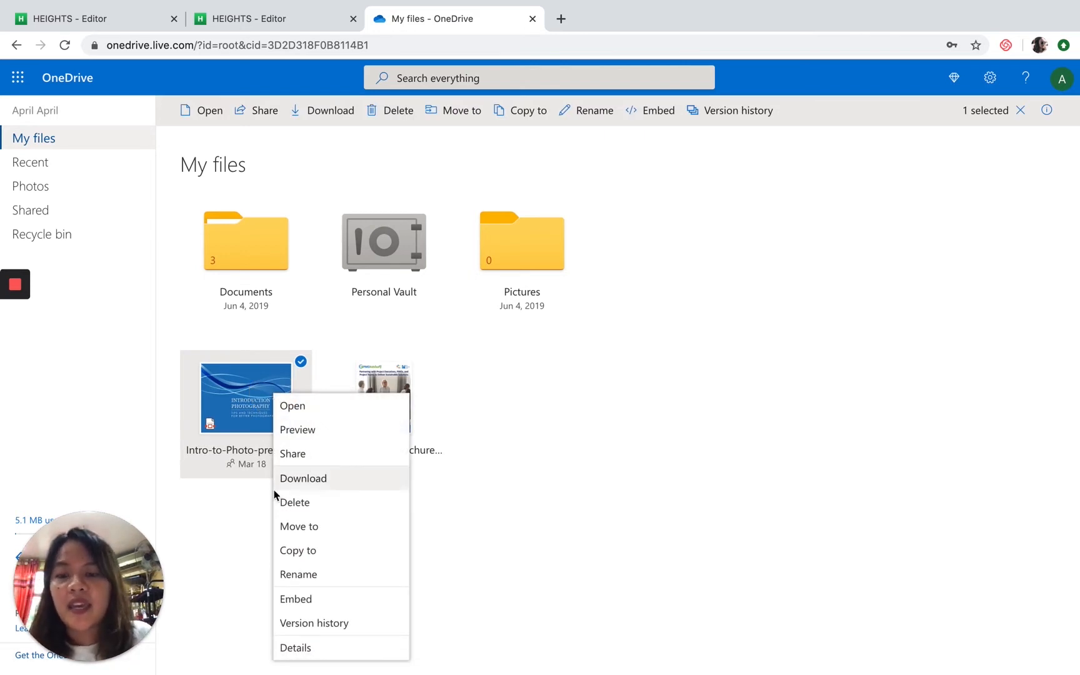
click(313, 604)
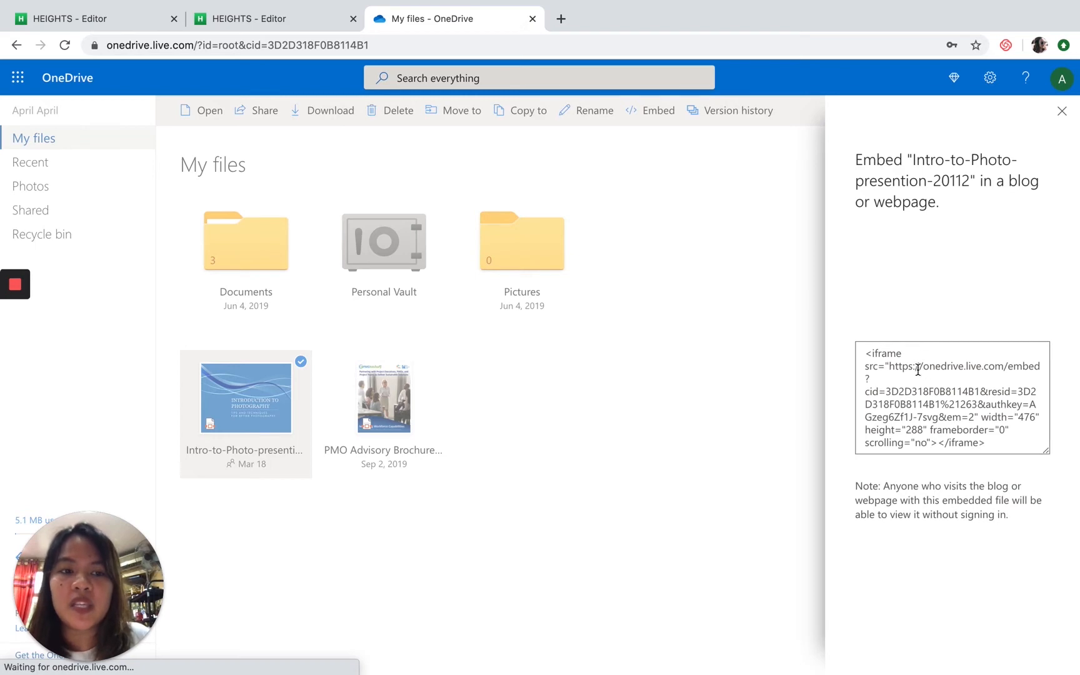
click(918, 367)
key(ctrl+c)
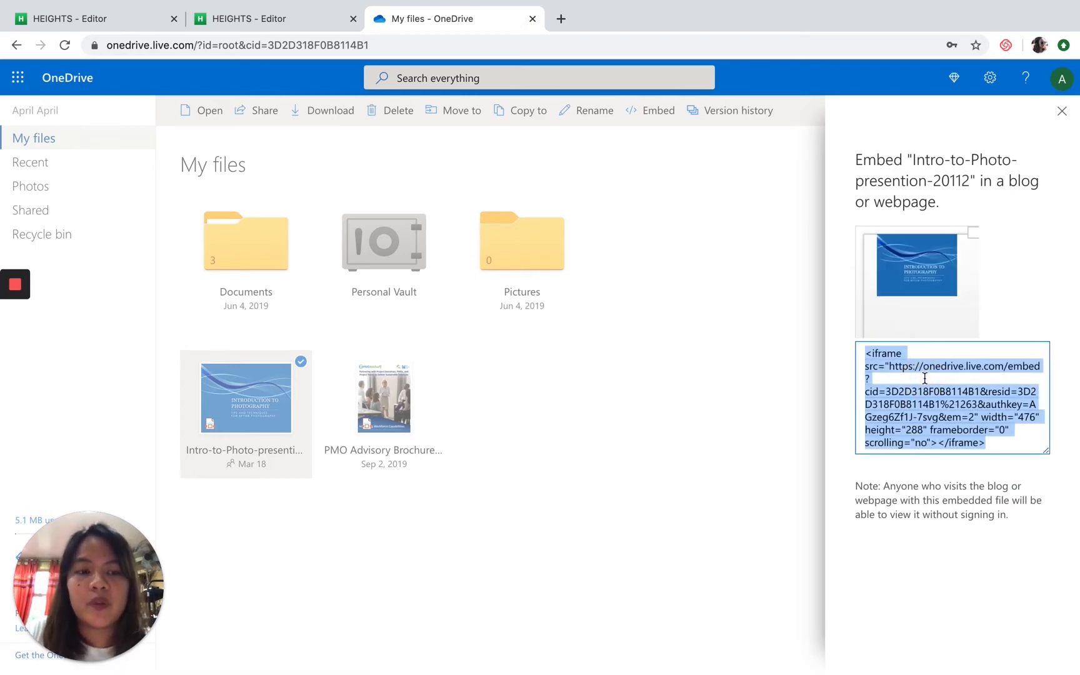
- Embed the copied OneDrive presentation in Lesson 4's content area in Heights and page through the embedded document
click(254, 18)
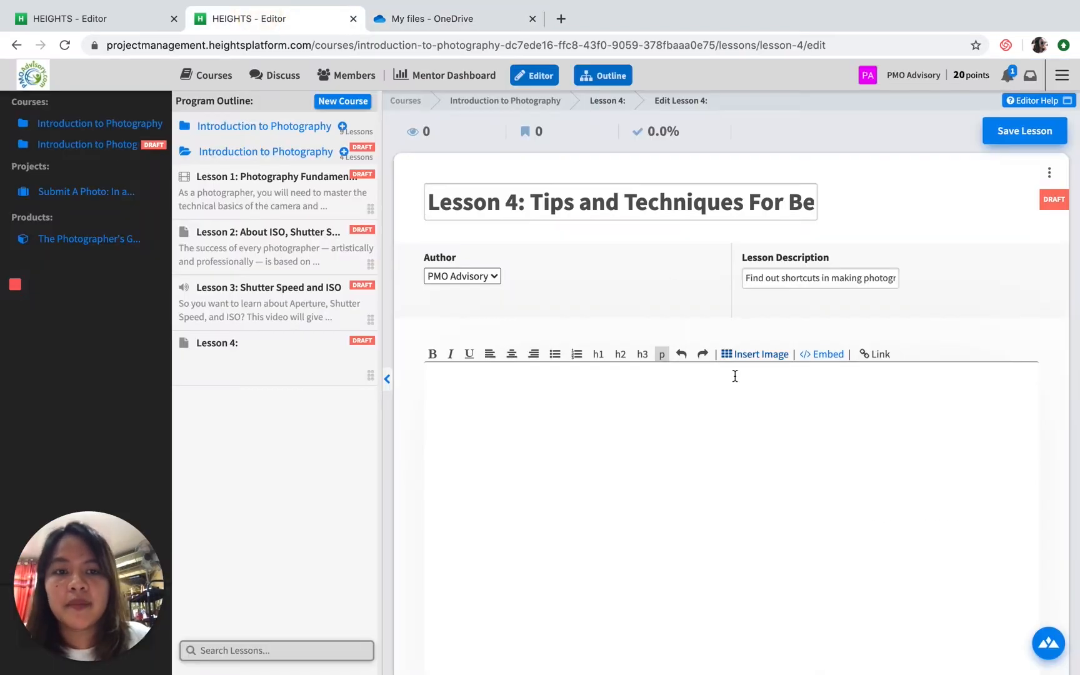
click(827, 358)
click(483, 183)
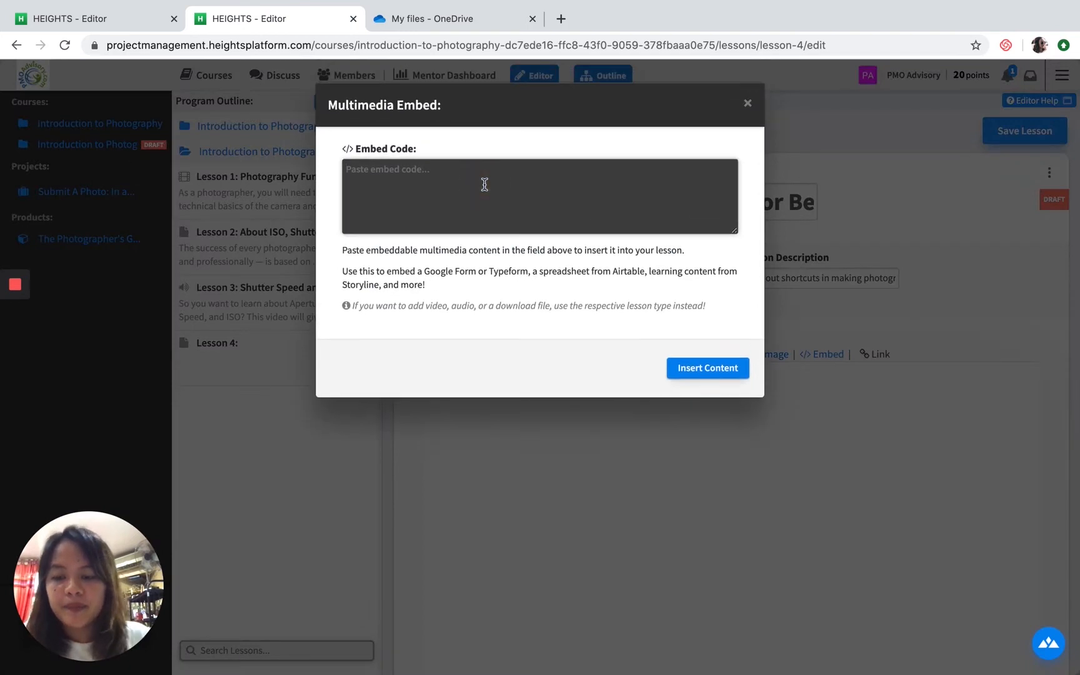
key(ctrl+v)
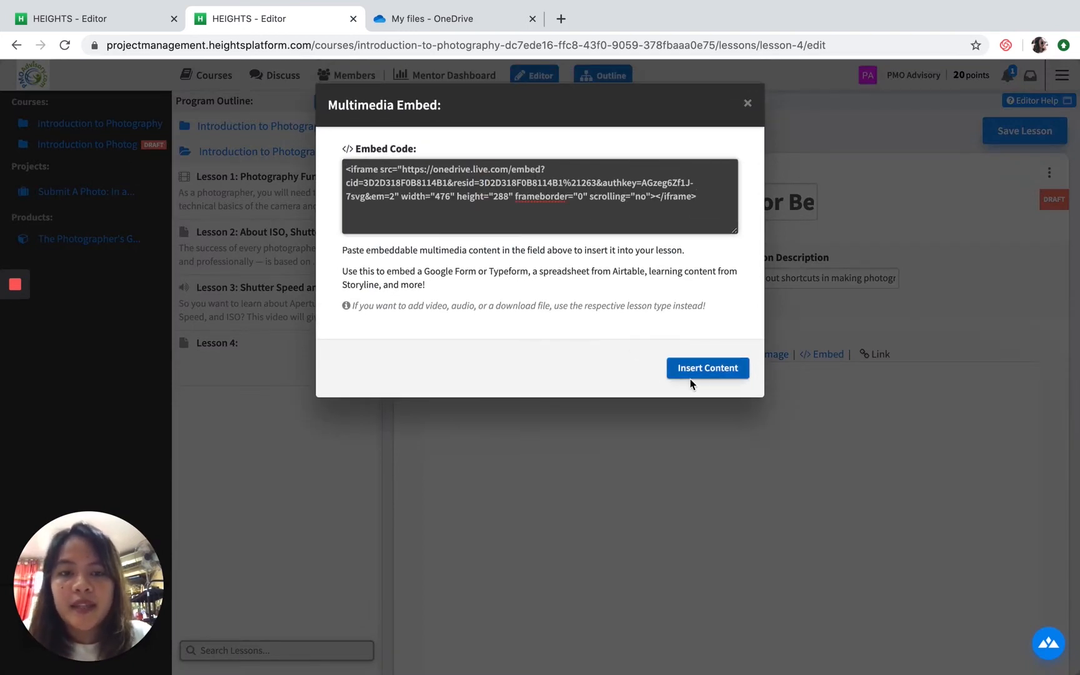
click(709, 371)
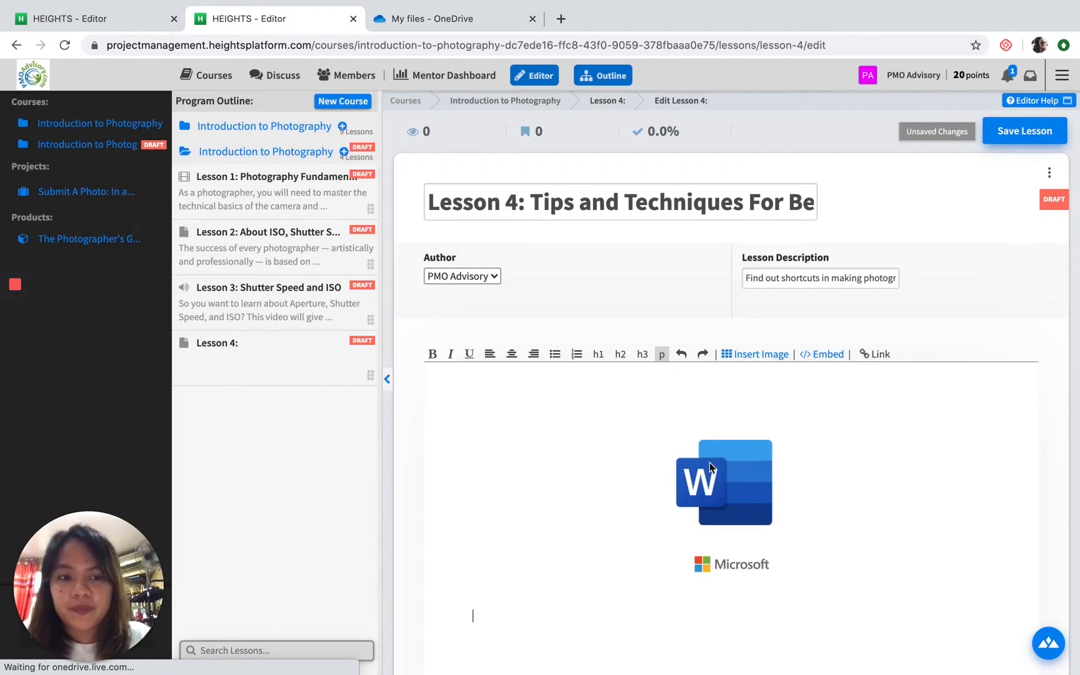
scroll(809, 495, down, 5)
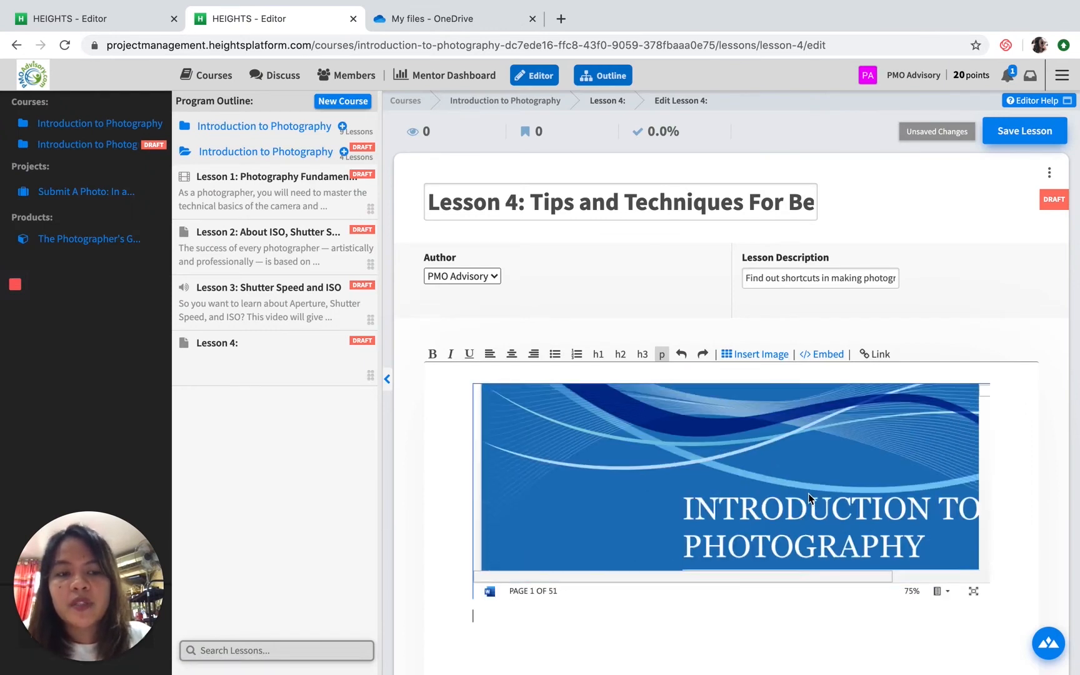
scroll(808, 492, down, 8)
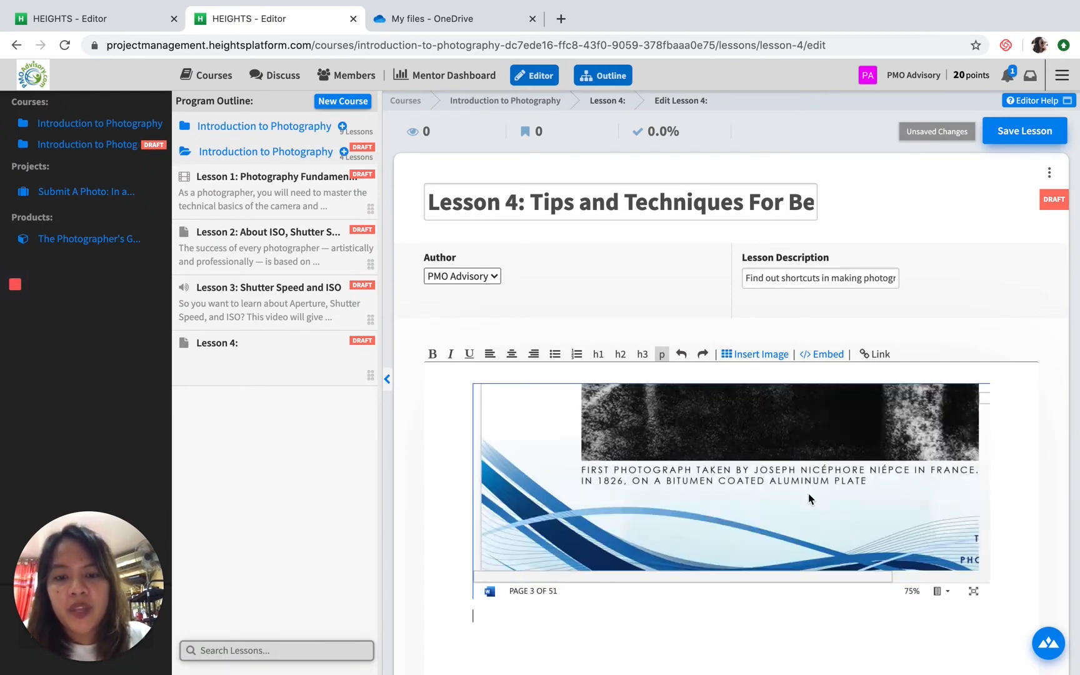
scroll(830, 489, down, 10)
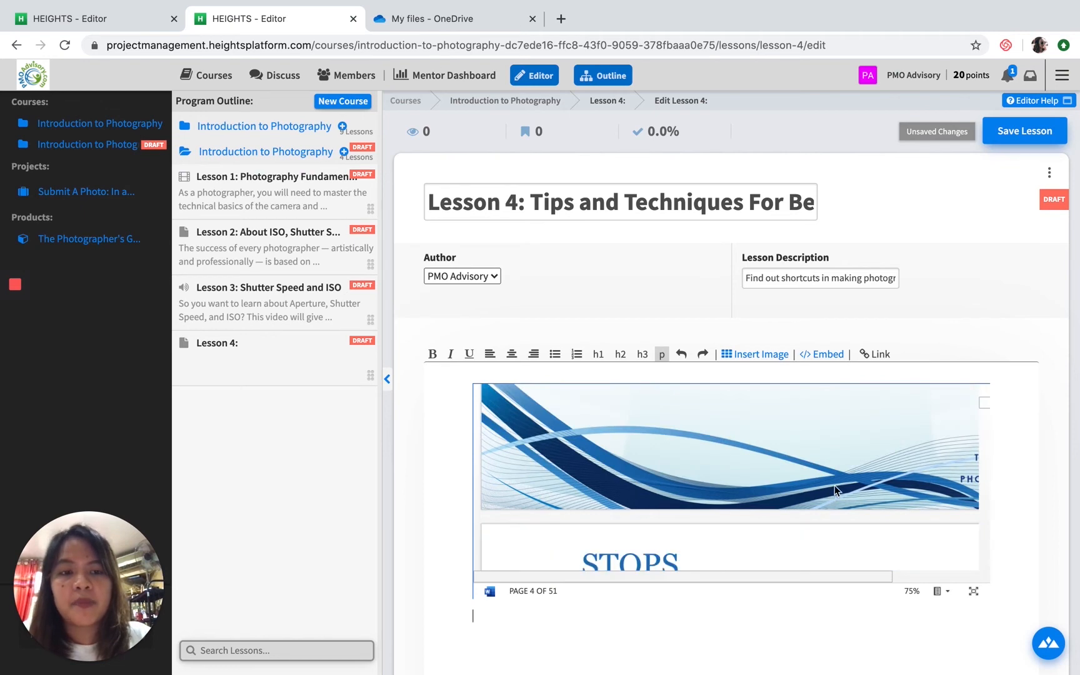
scroll(1059, 367, down, 1)
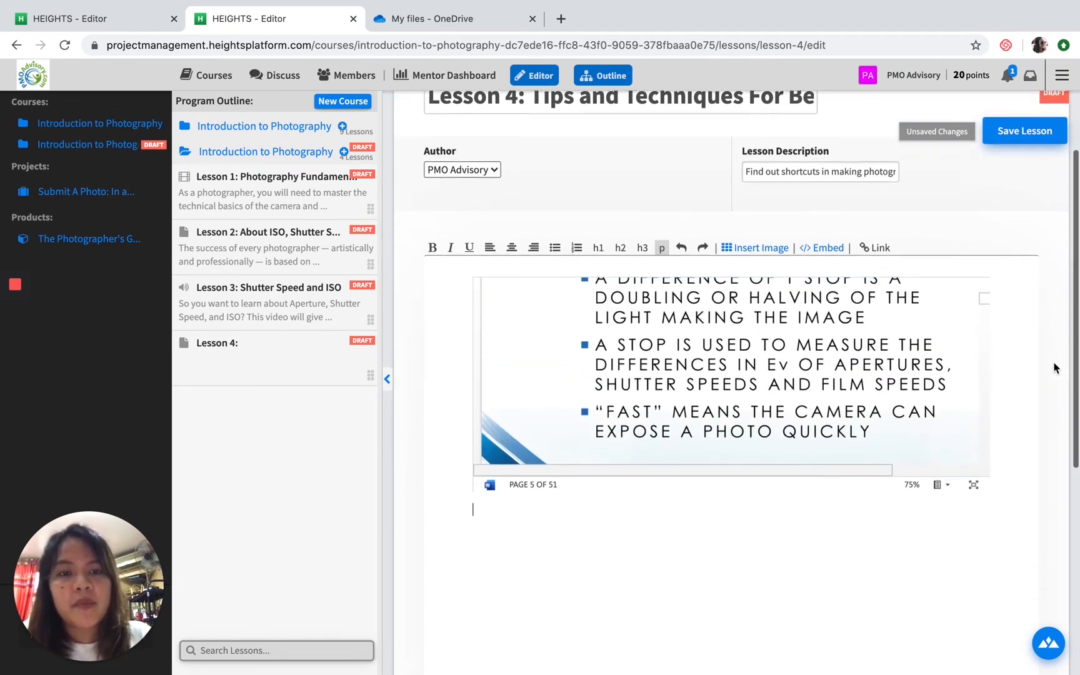
scroll(1057, 367, up, 1)
- Set the points received after completing Lesson 4 to 10 and make the lesson require an unlock
scroll(1055, 367, down, 6)
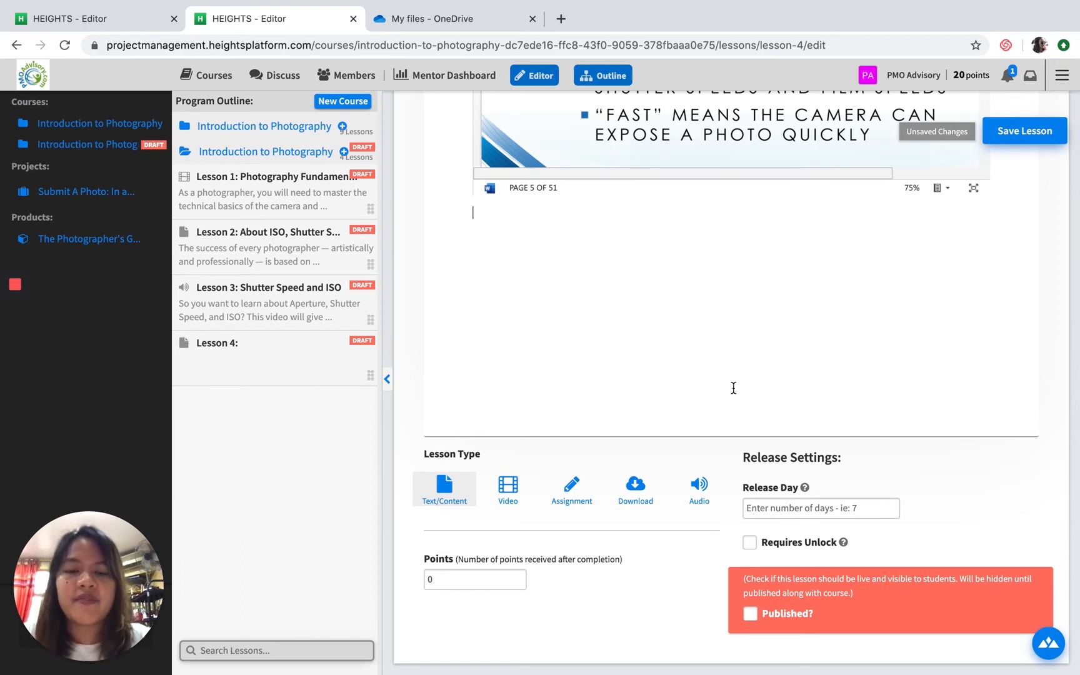
click(454, 579)
double_click(455, 579)
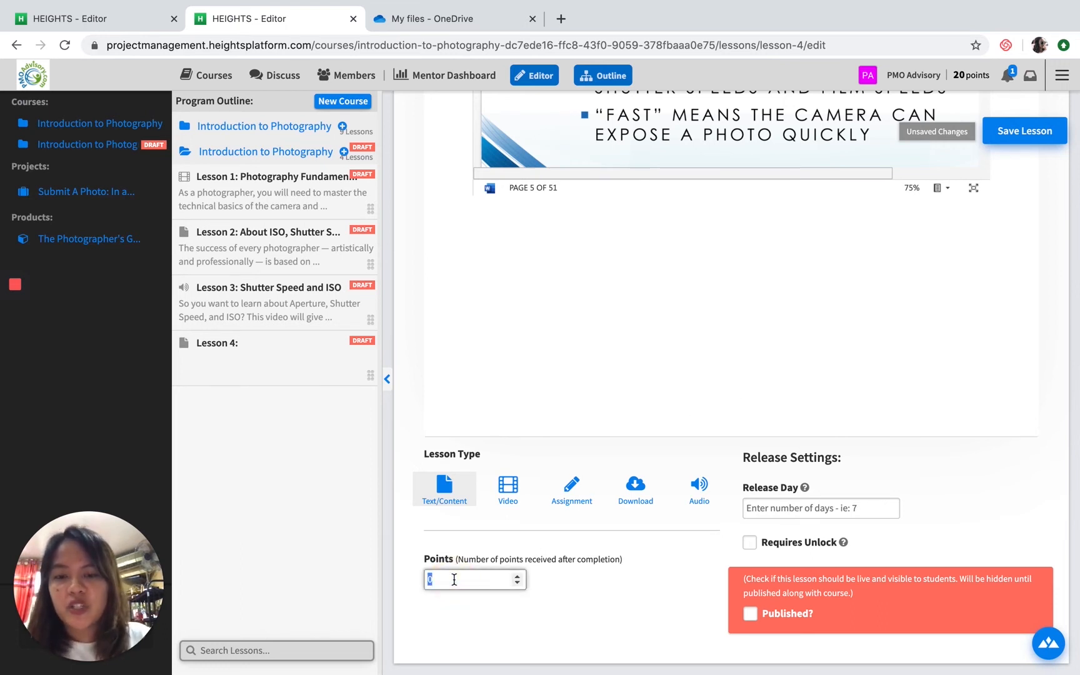
text(10)
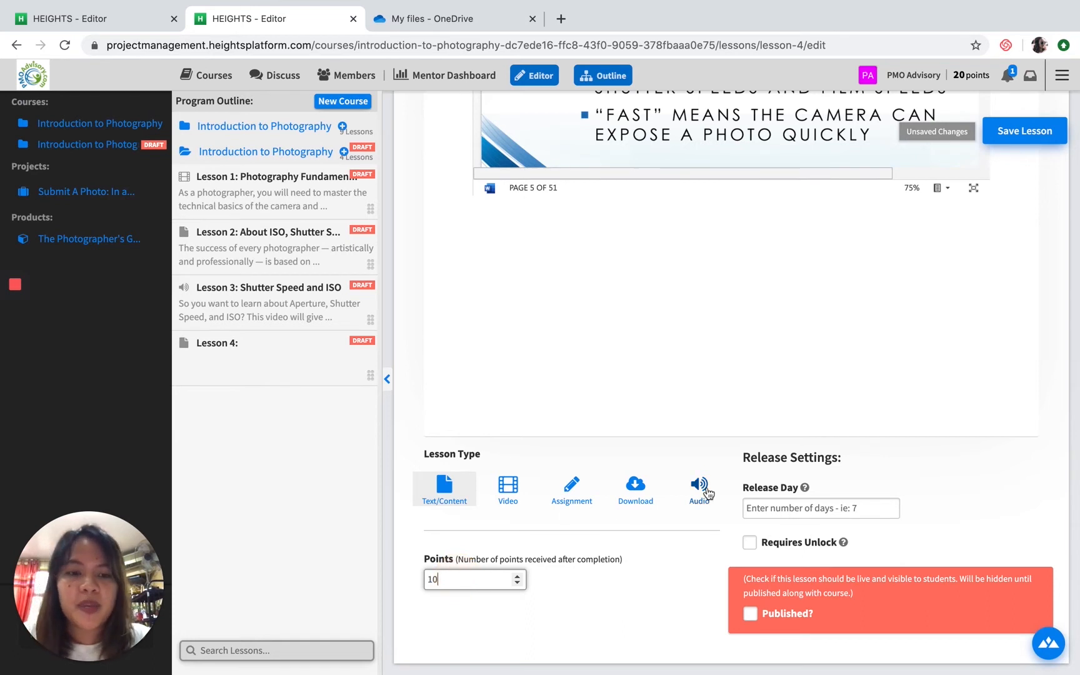
click(757, 541)
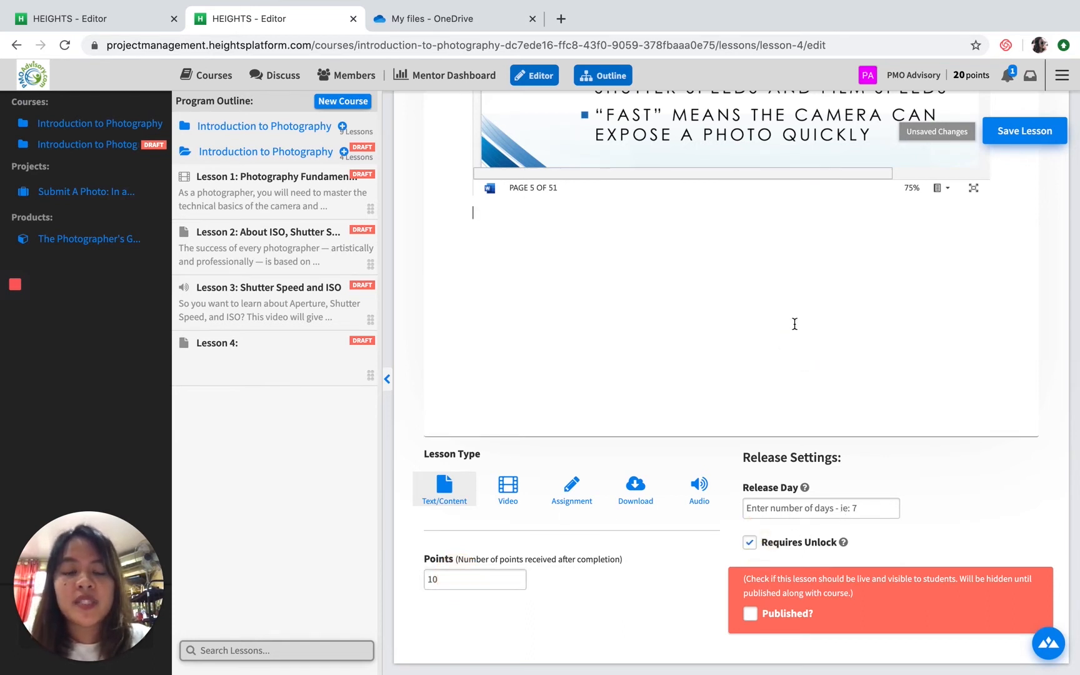
click(792, 348)
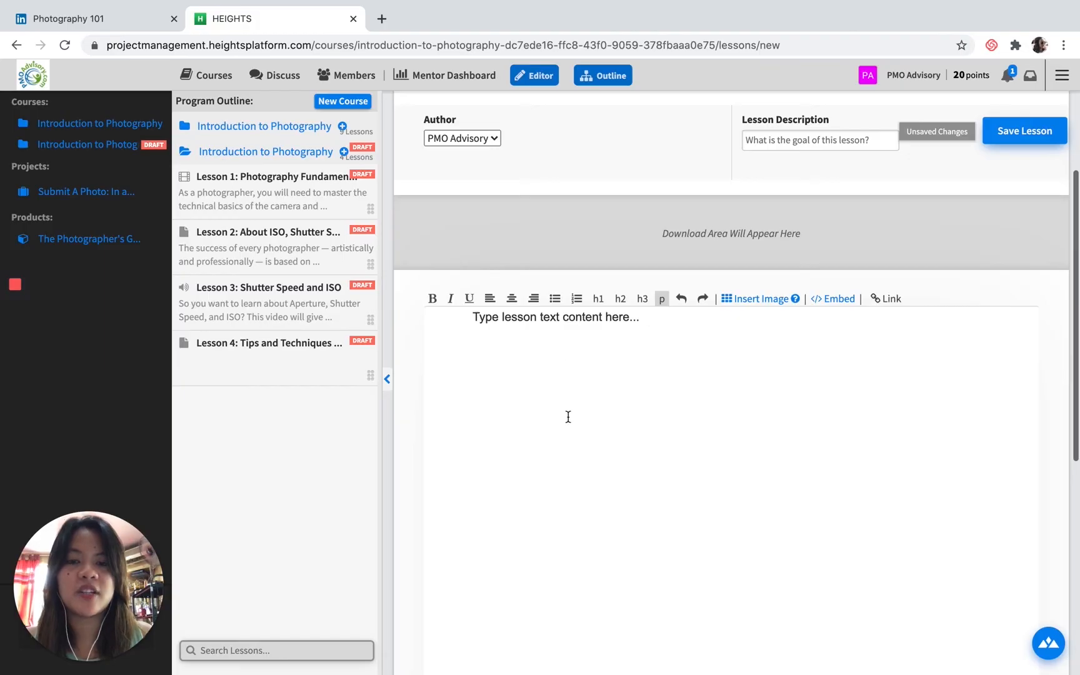
- Look over the title, lesson description, download area and content area of the new Lesson 5 on basic photography
click(567, 366)
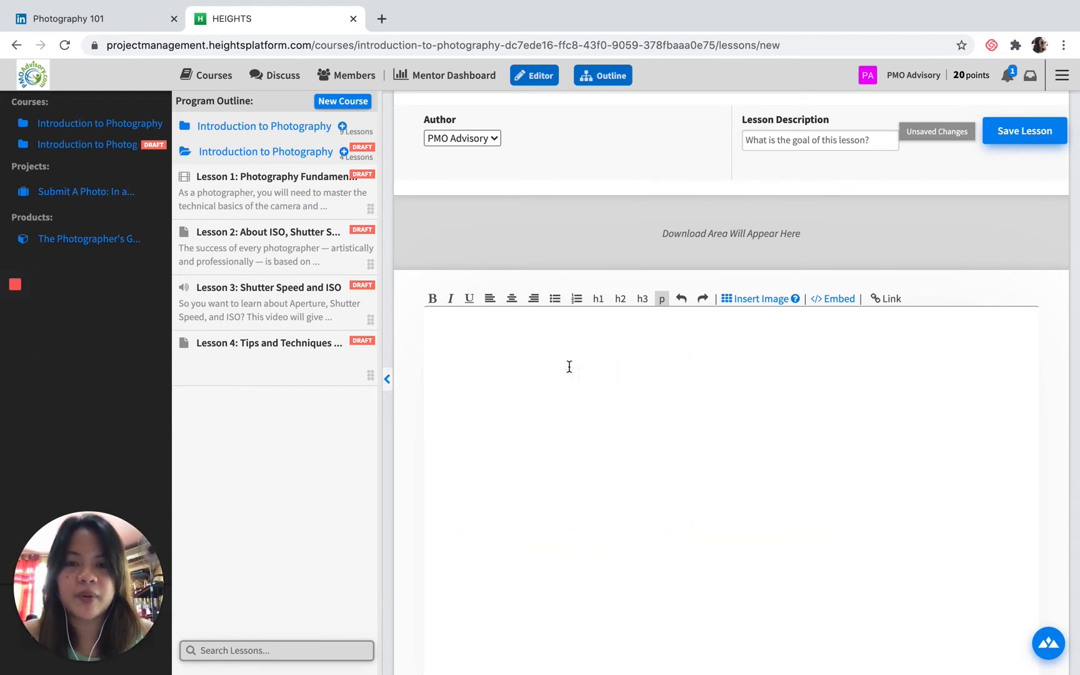
scroll(490, 232, up, 3)
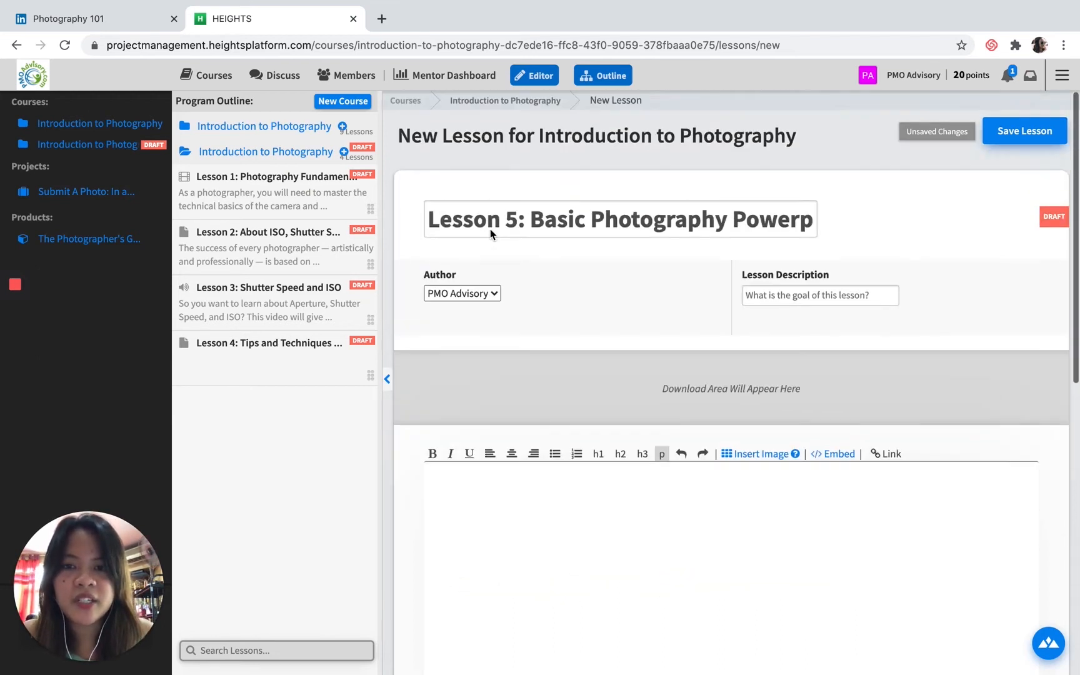
click(472, 223)
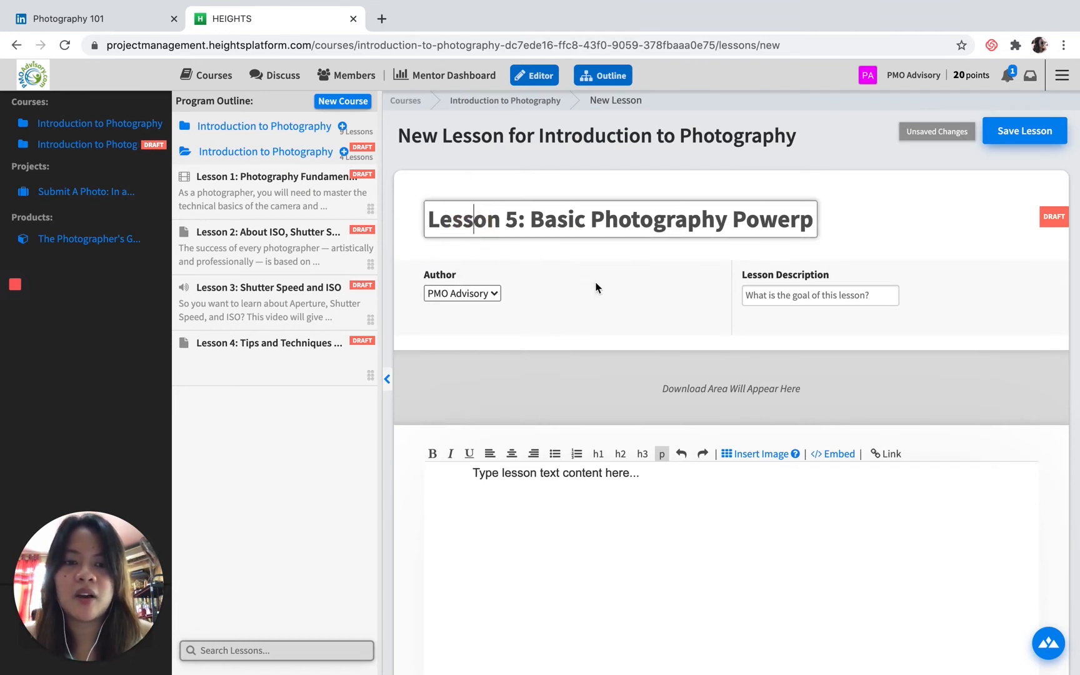
click(785, 298)
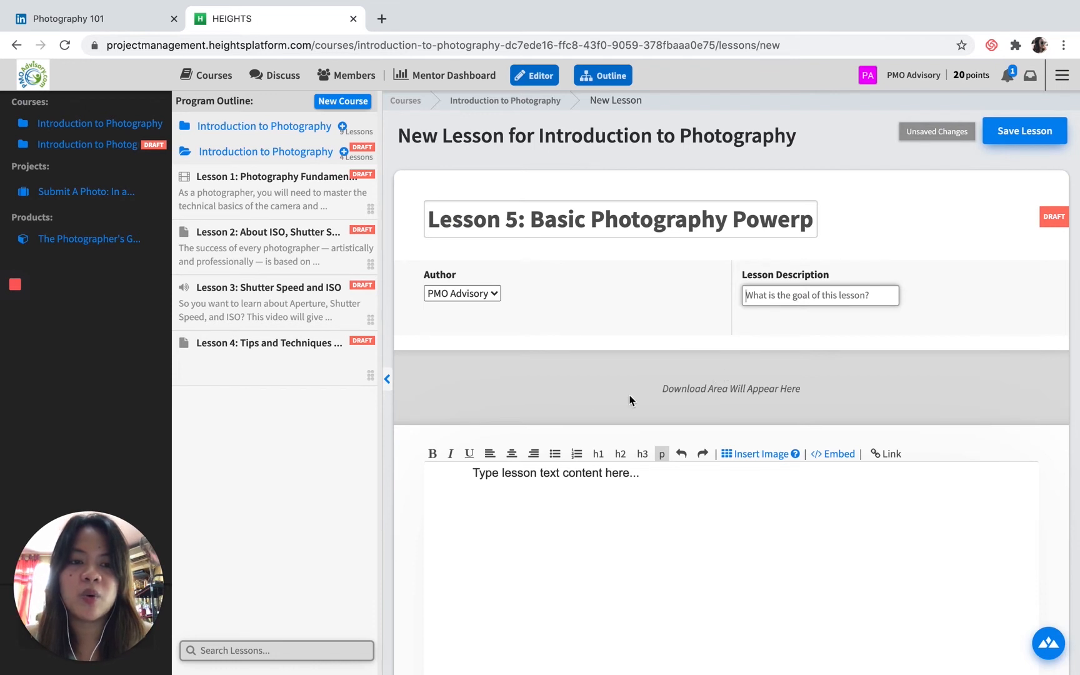
scroll(564, 381, down, 3)
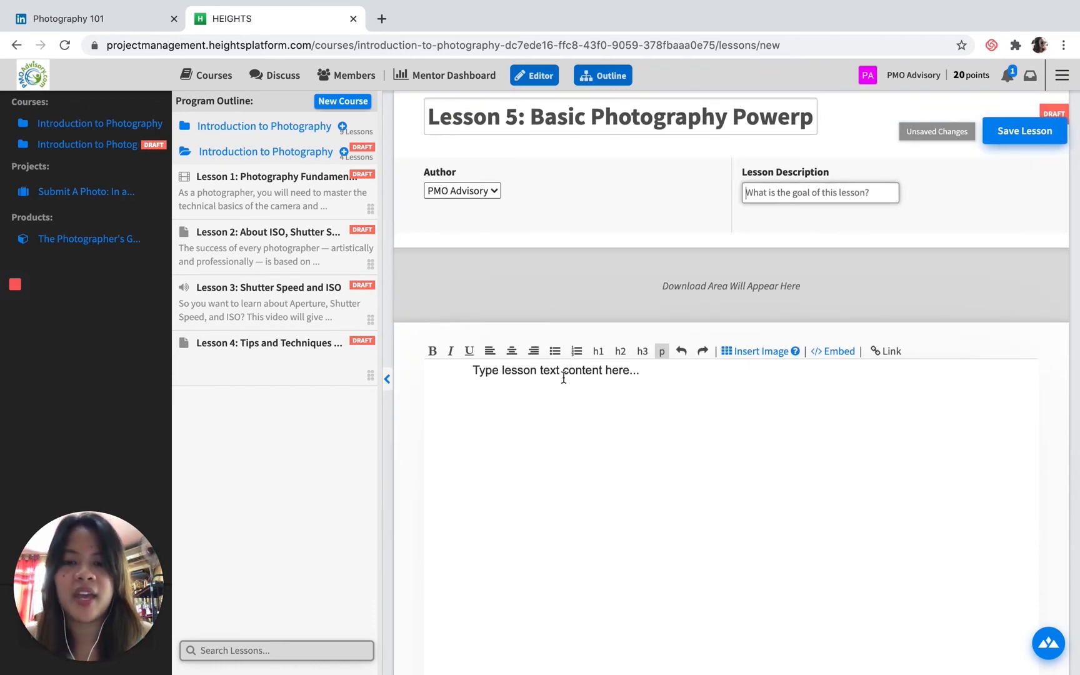
click(569, 441)
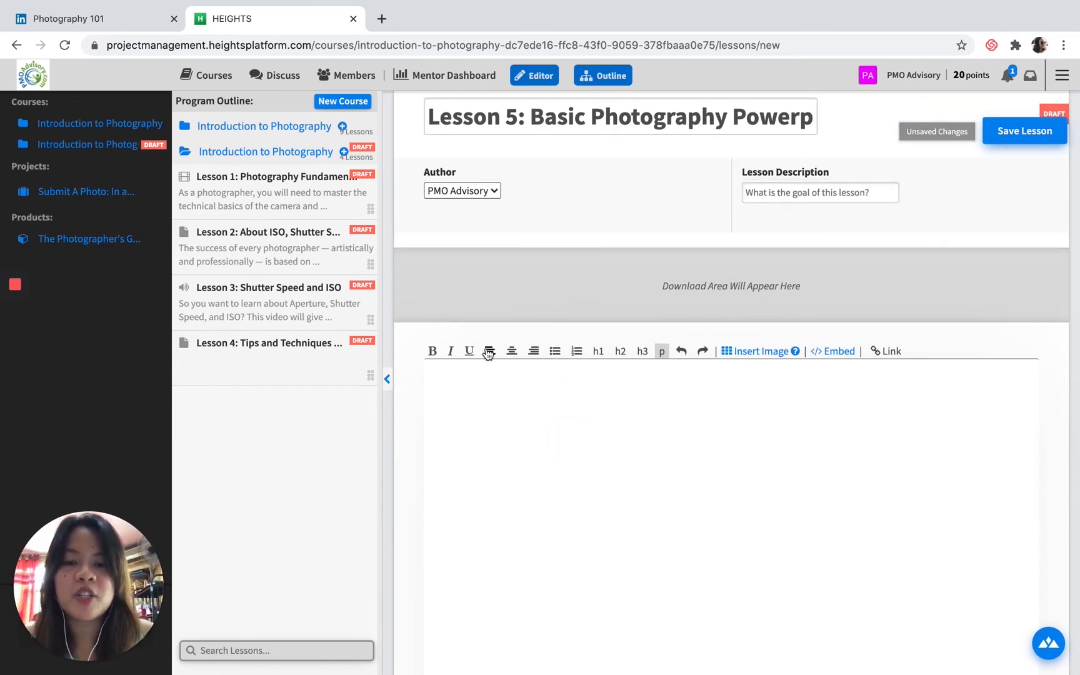
scroll(646, 320, down, 5)
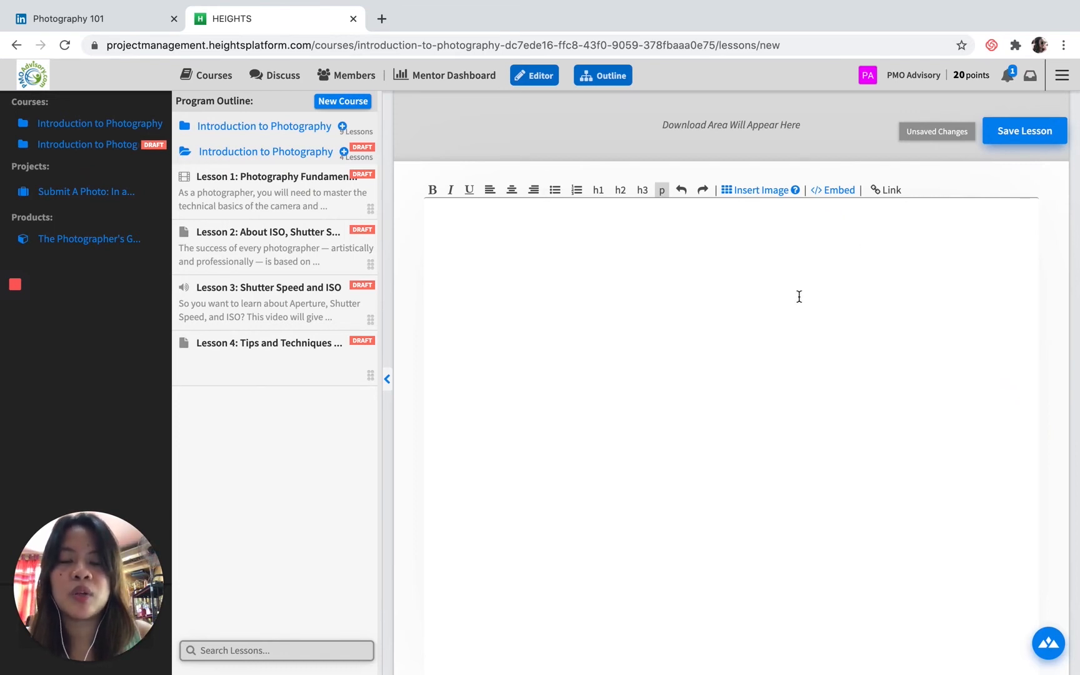
- Start a multimedia embed in Lesson 5's content area and switch to SlideShare to copy the Photography 101 embed code
click(836, 191)
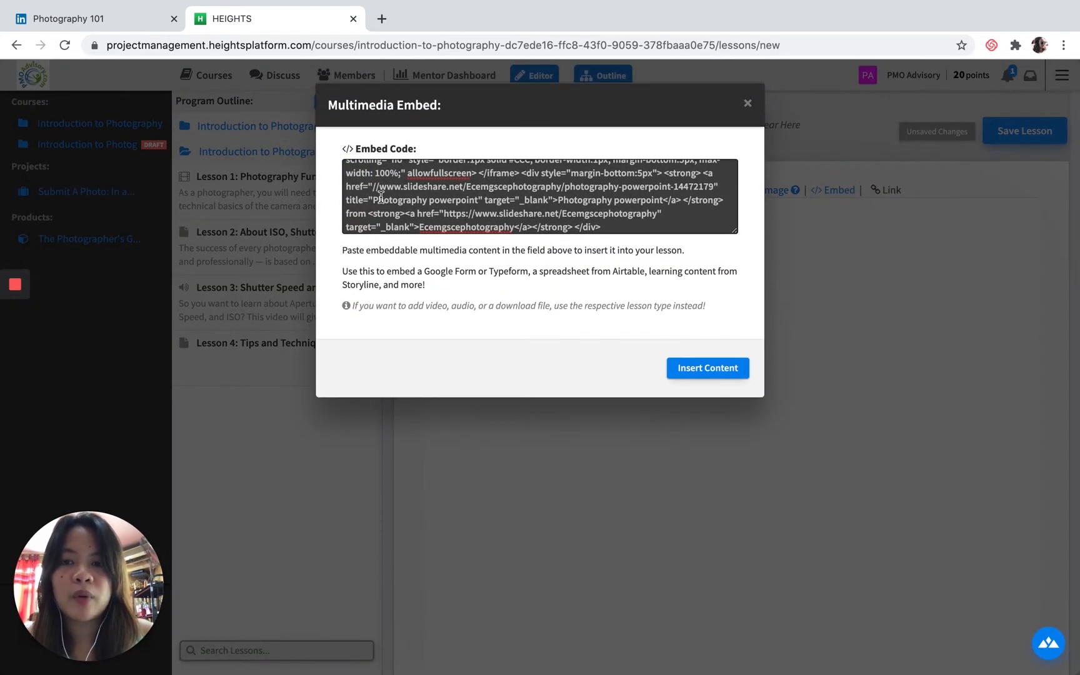
click(153, 17)
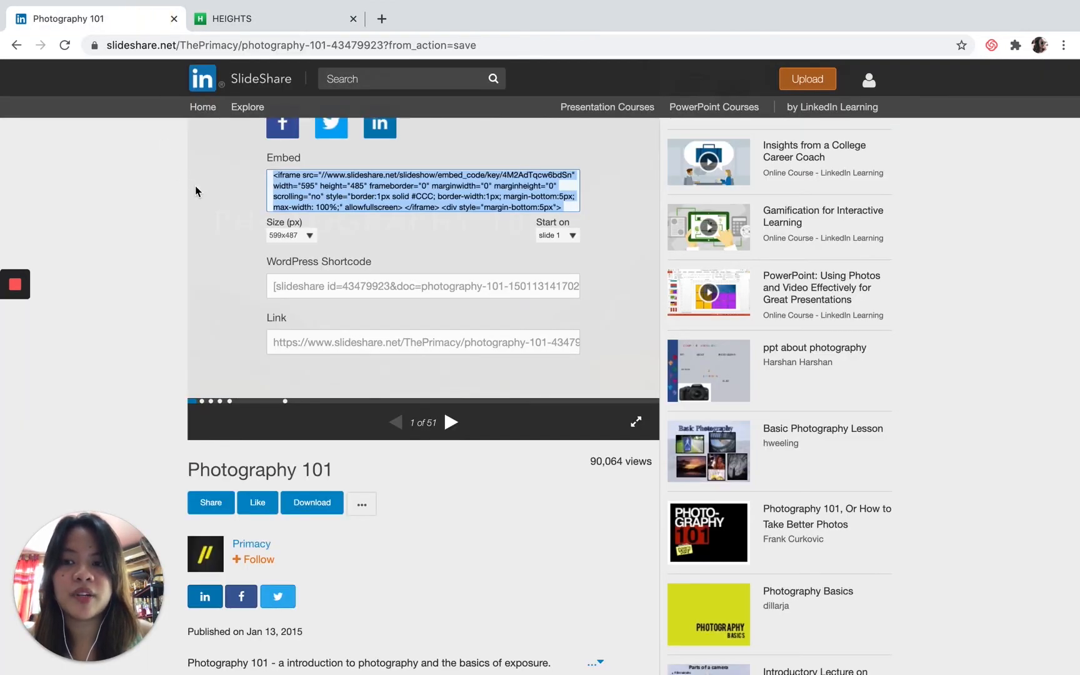
scroll(307, 220, up, 3)
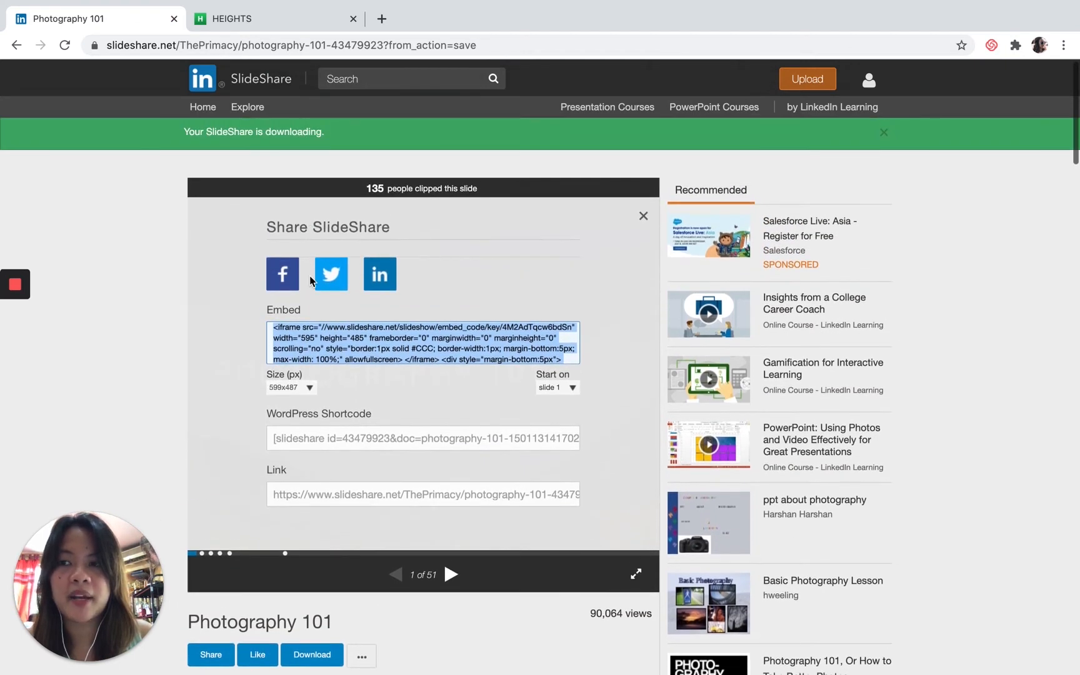
scroll(310, 281, down, 1)
scroll(455, 278, up, 1)
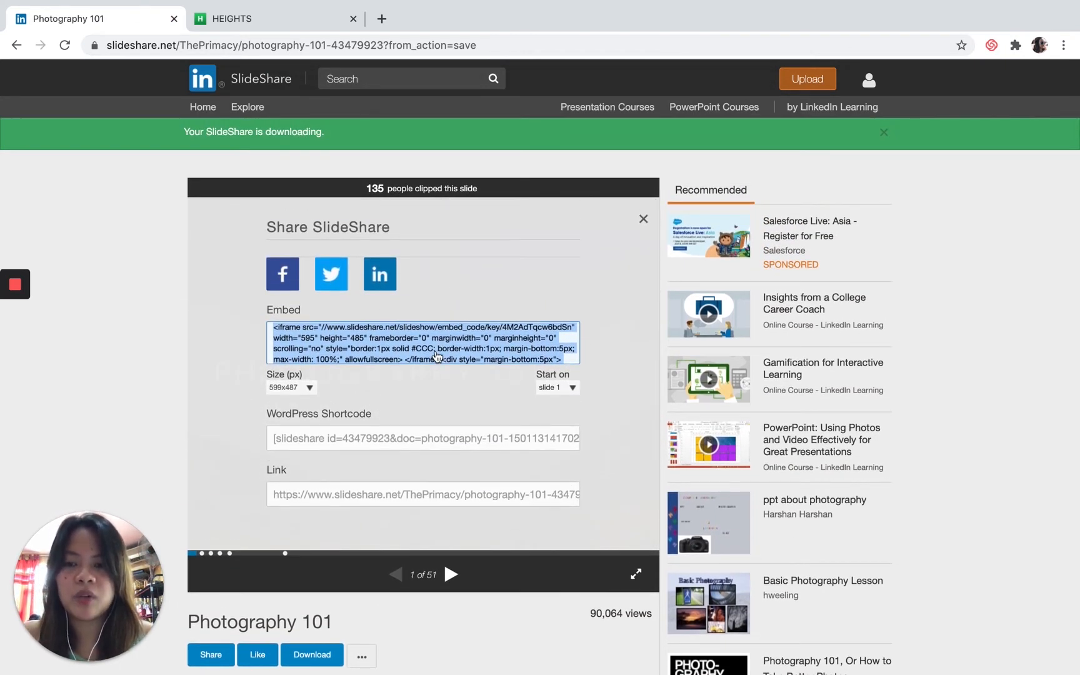
- Back in Heights, replace the embed code with the SlideShare Photography 101 code and insert the presentation into Lesson 5
click(316, 20)
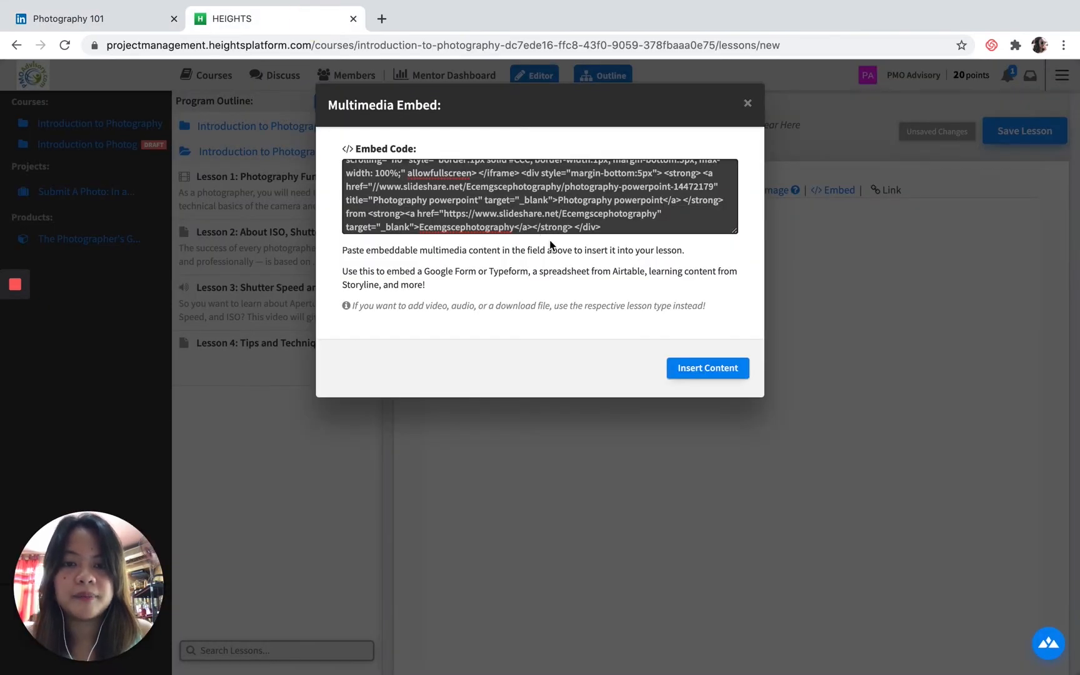
click(540, 223)
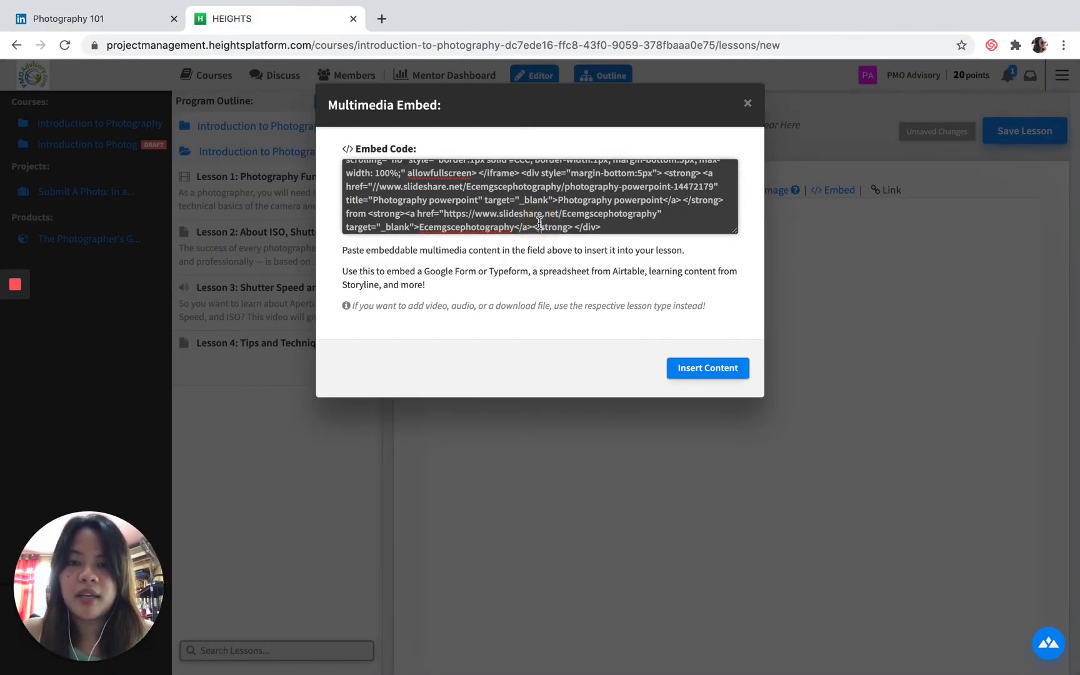
key(ctrl+a)
key(ctrl+v)
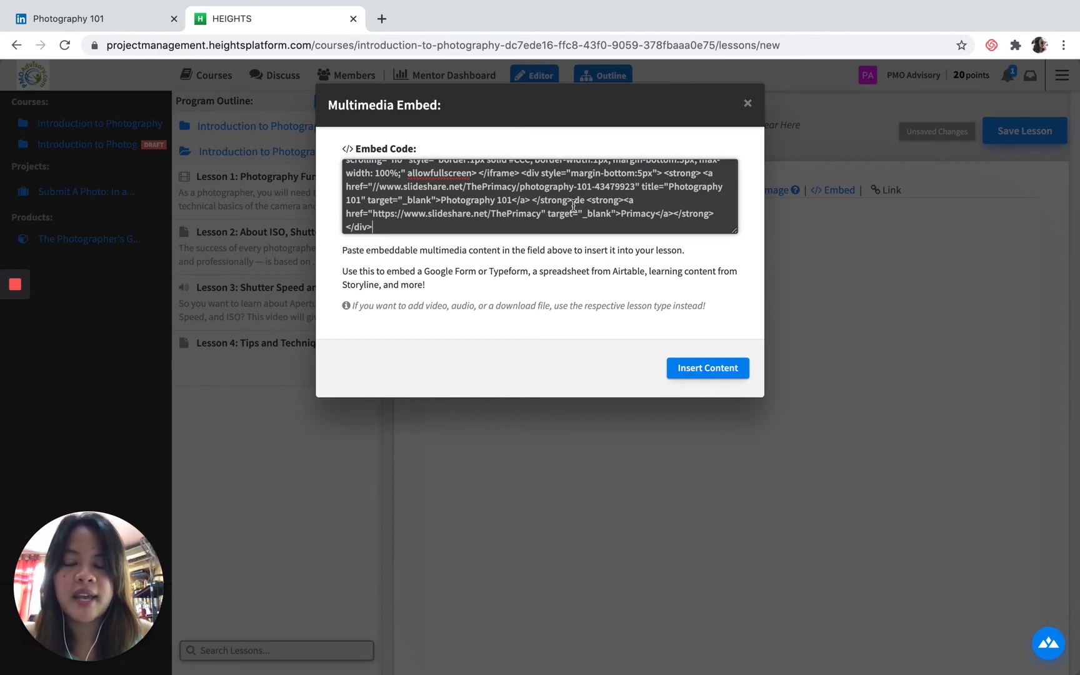
scroll(573, 207, up, 1)
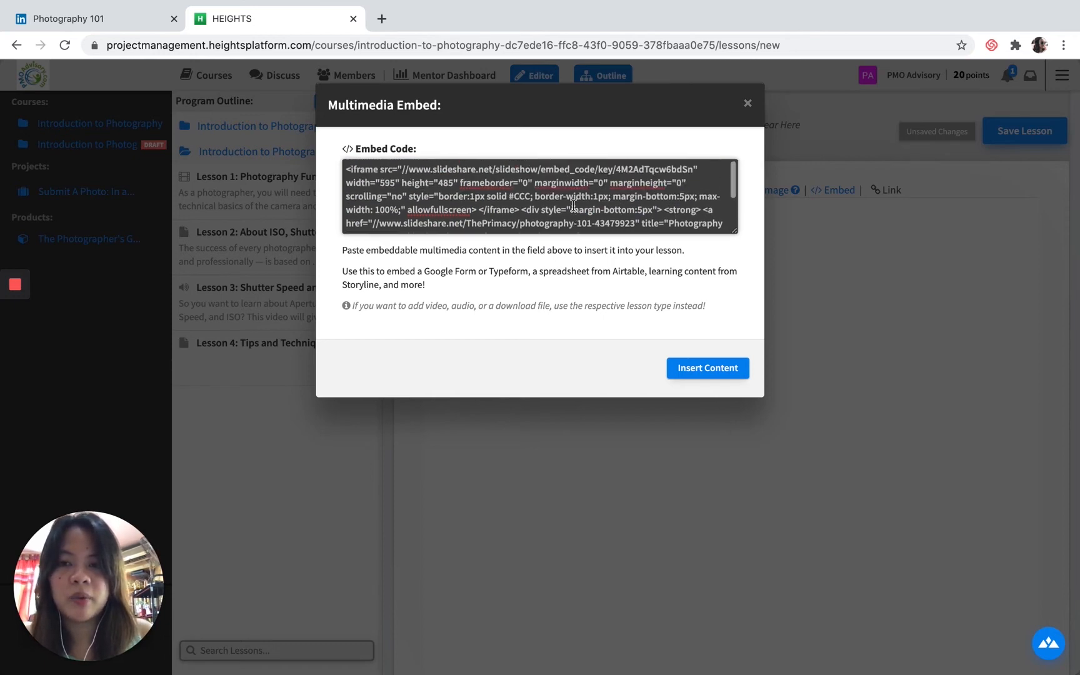
click(715, 371)
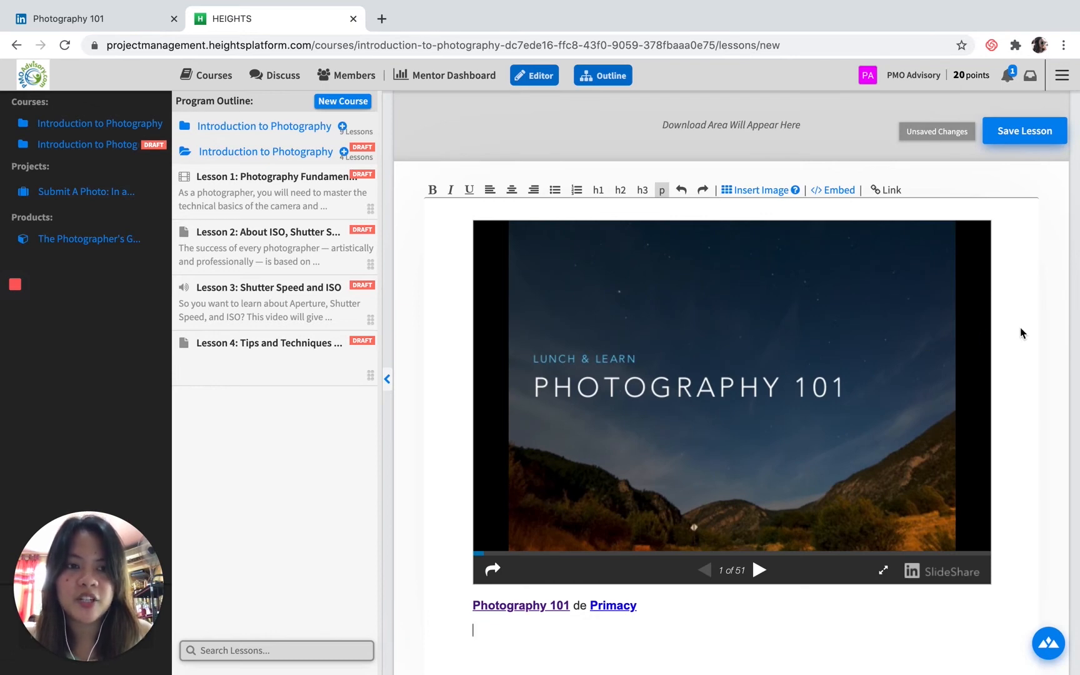
scroll(1020, 328, down, 1)
scroll(1061, 302, down, 5)
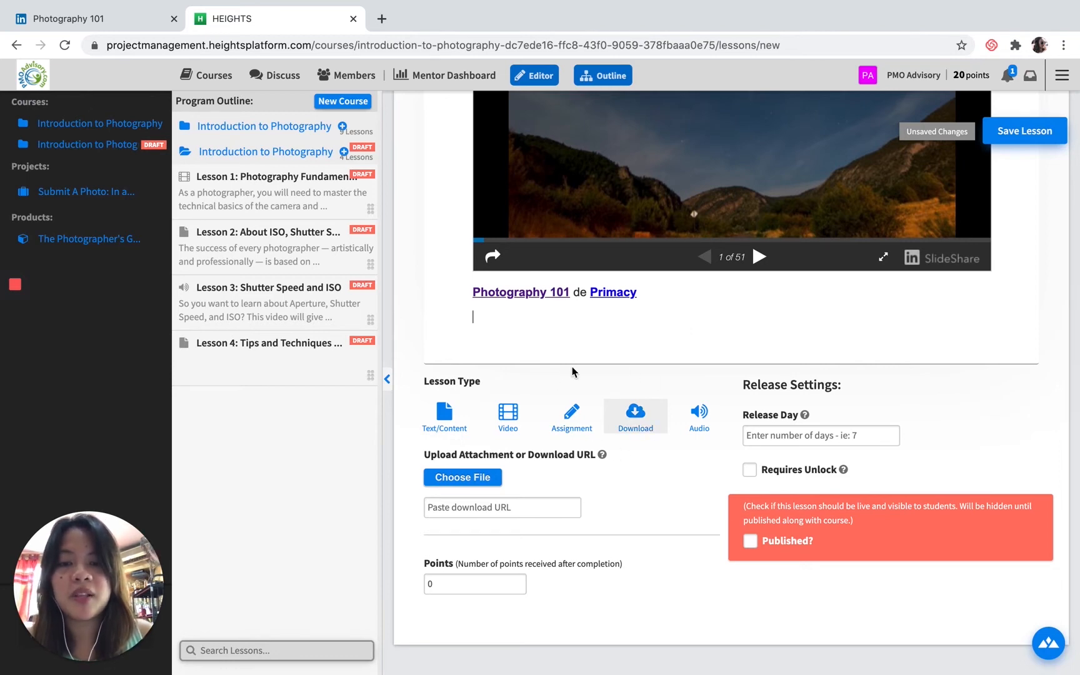
click(488, 478)
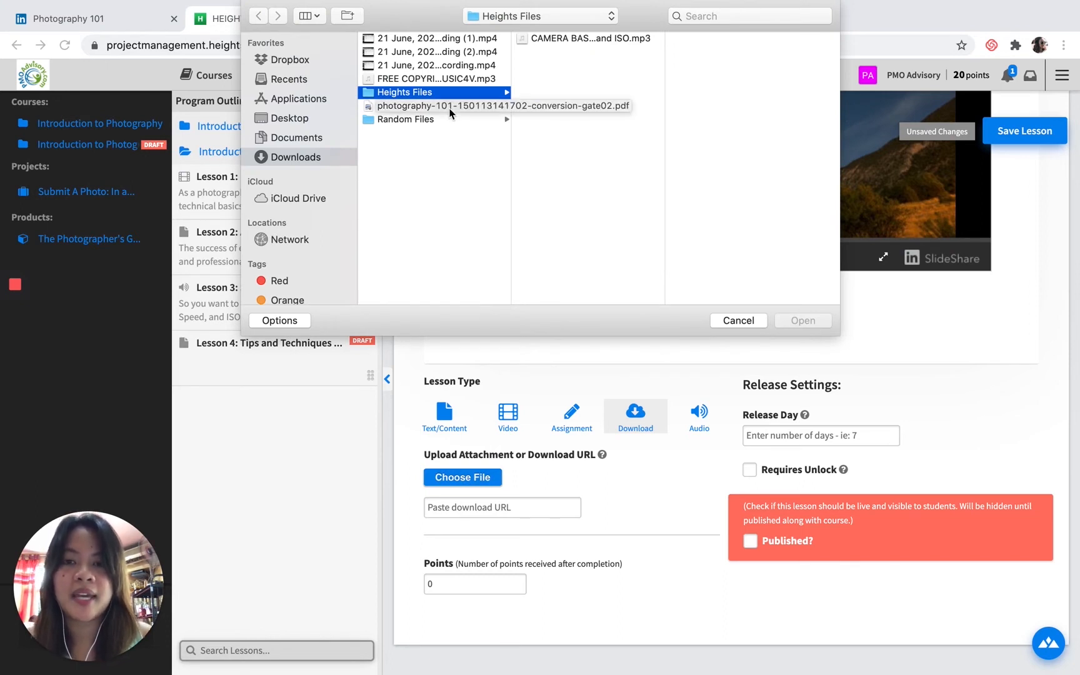
click(440, 145)
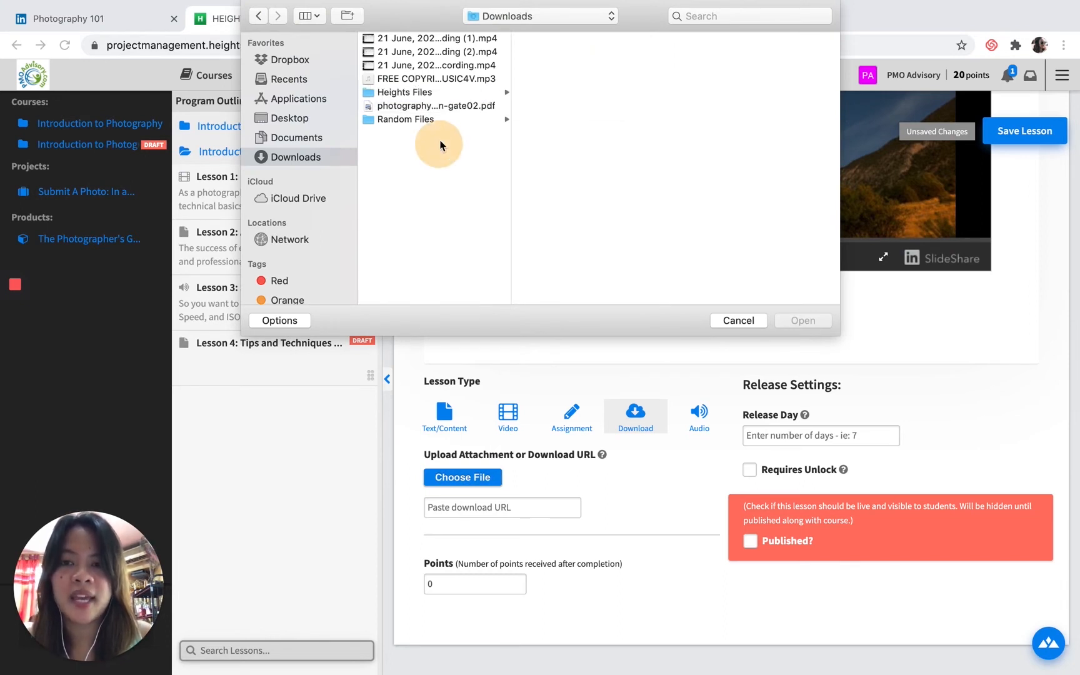
click(457, 105)
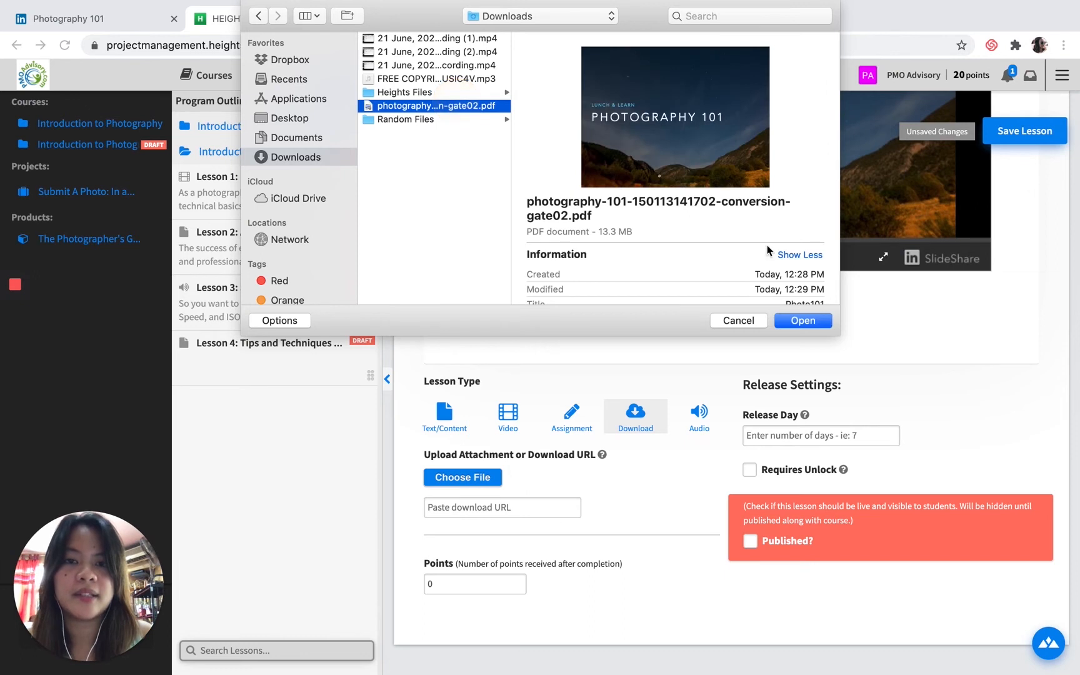
click(803, 321)
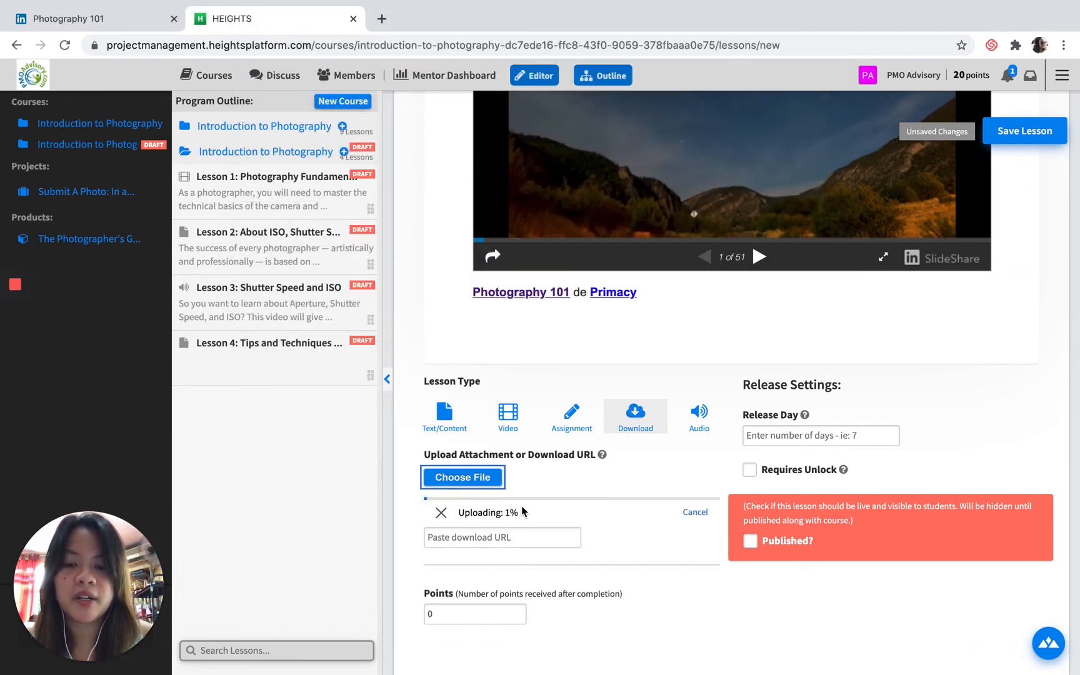
- Set the points received after completing Lesson 5 to 10, make it require an unlock, and save the lesson
click(462, 614)
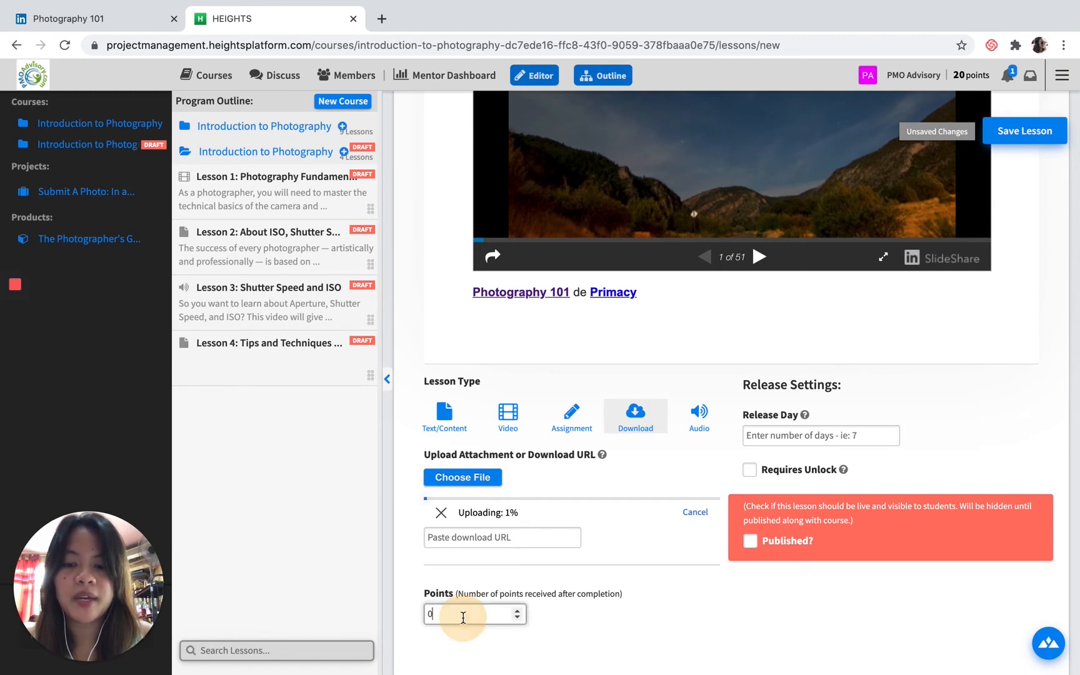
double_click(432, 614)
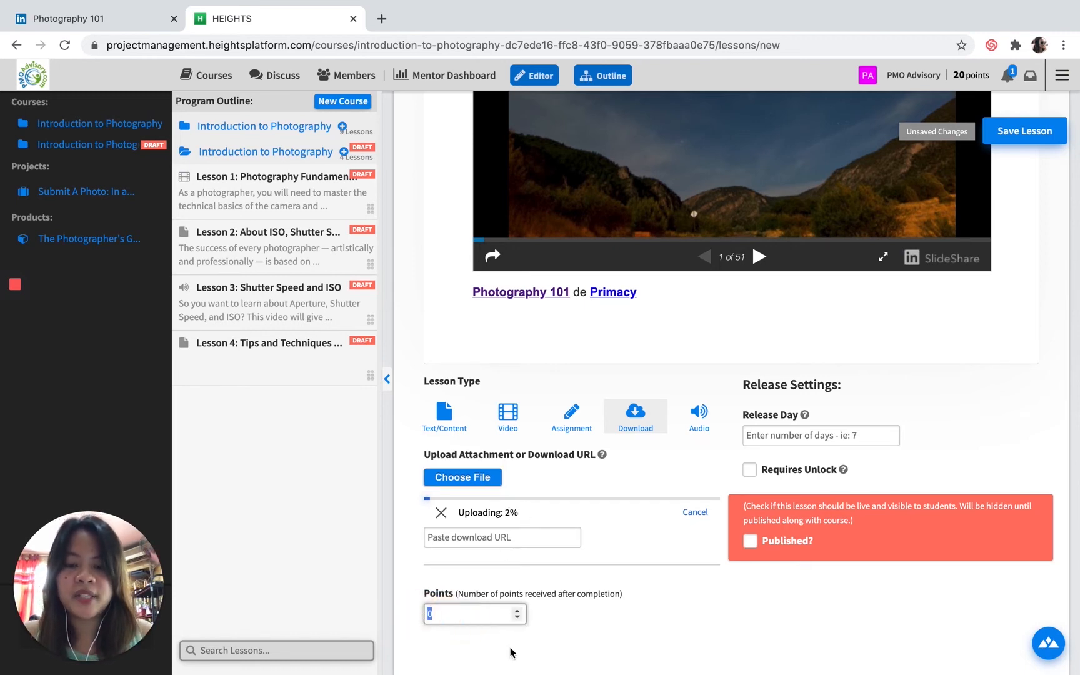
text(1)
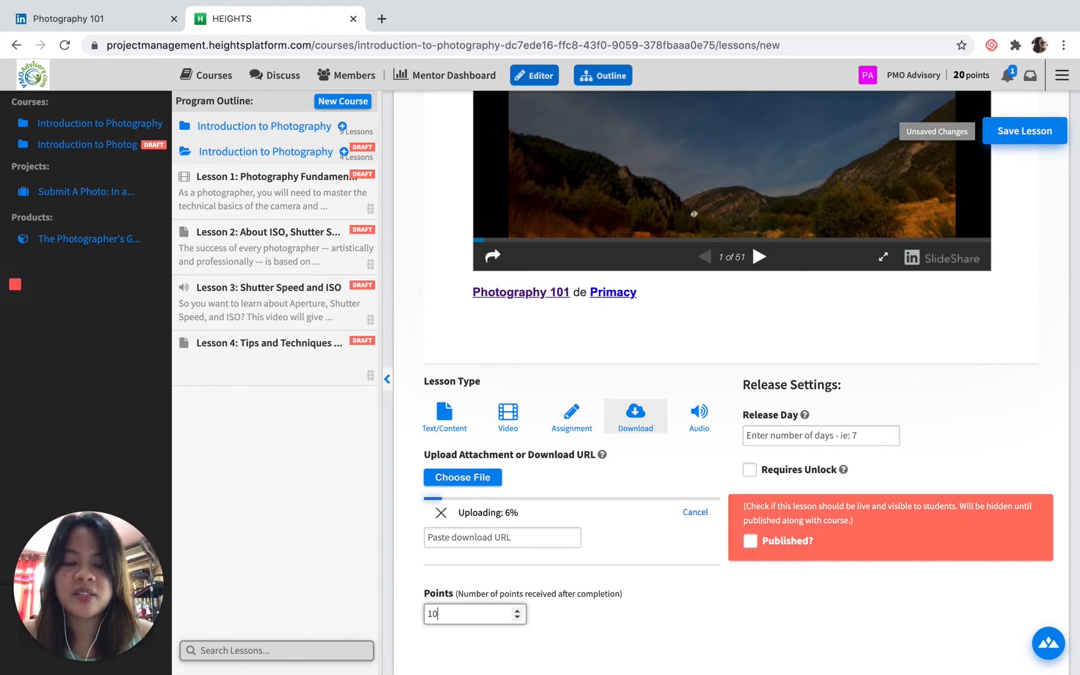
text(0)
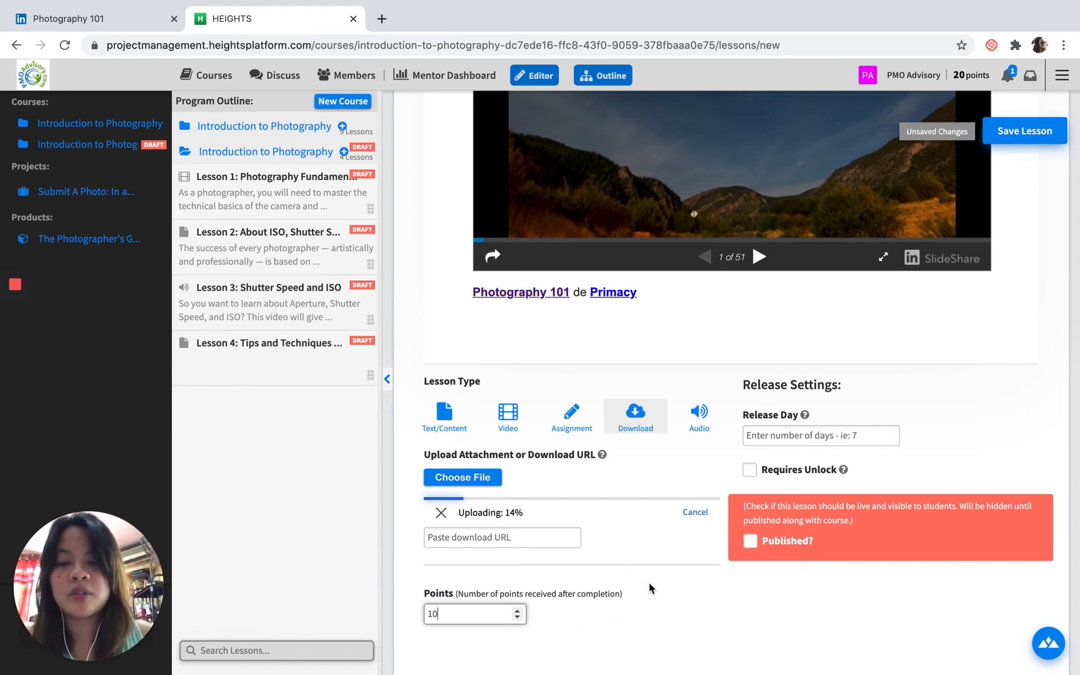
click(754, 471)
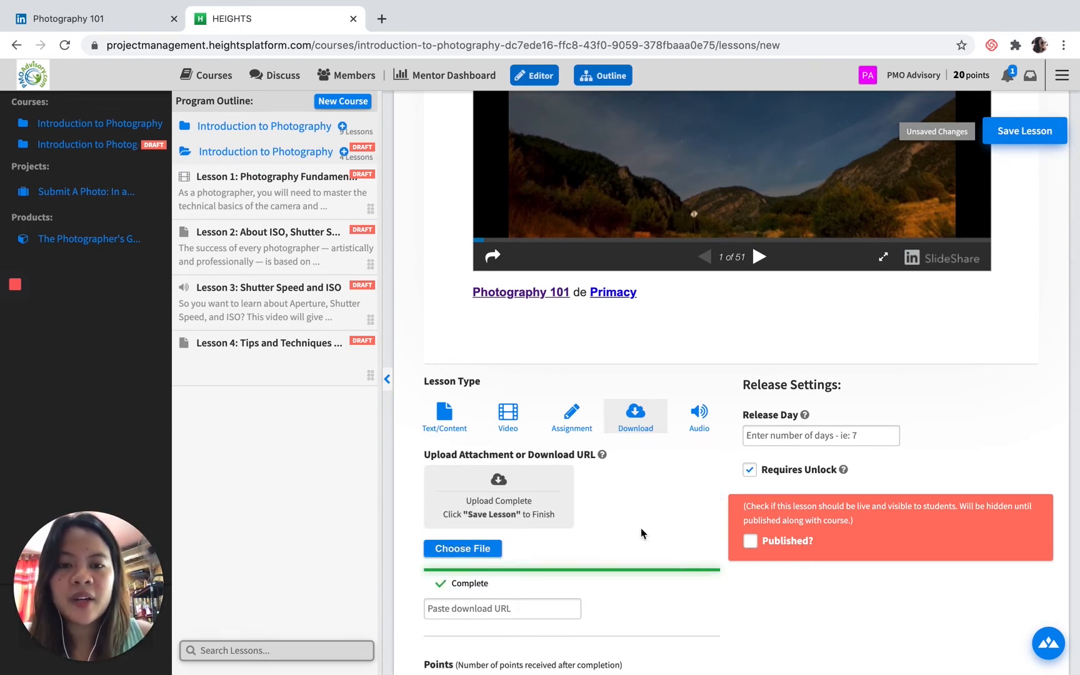
scroll(641, 533, down, 2)
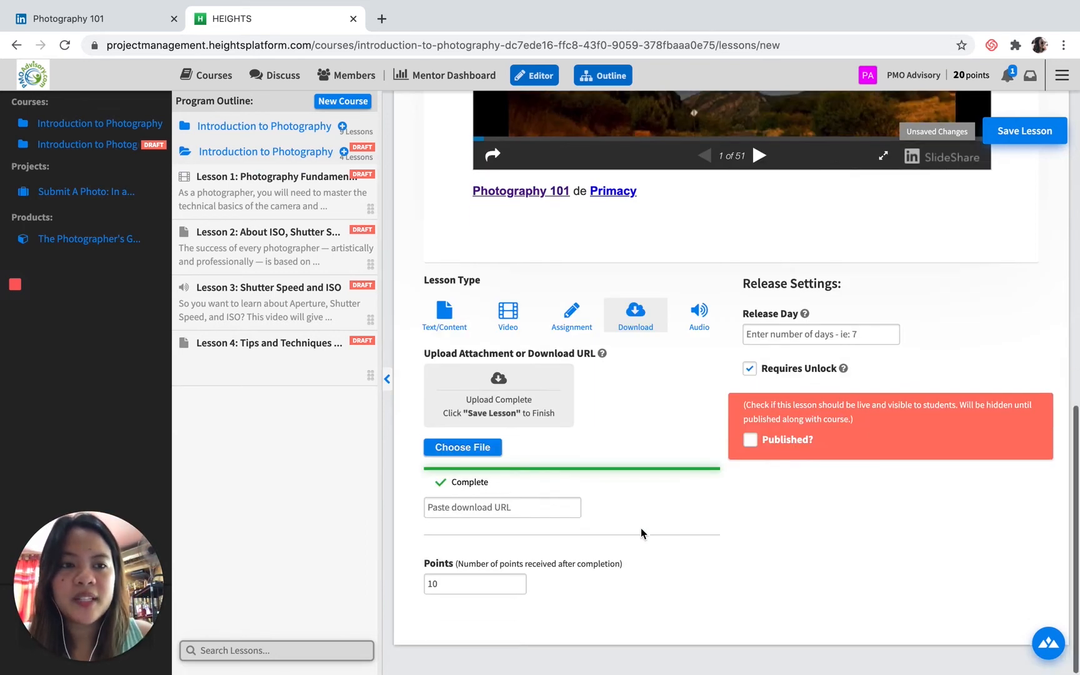
click(1025, 132)
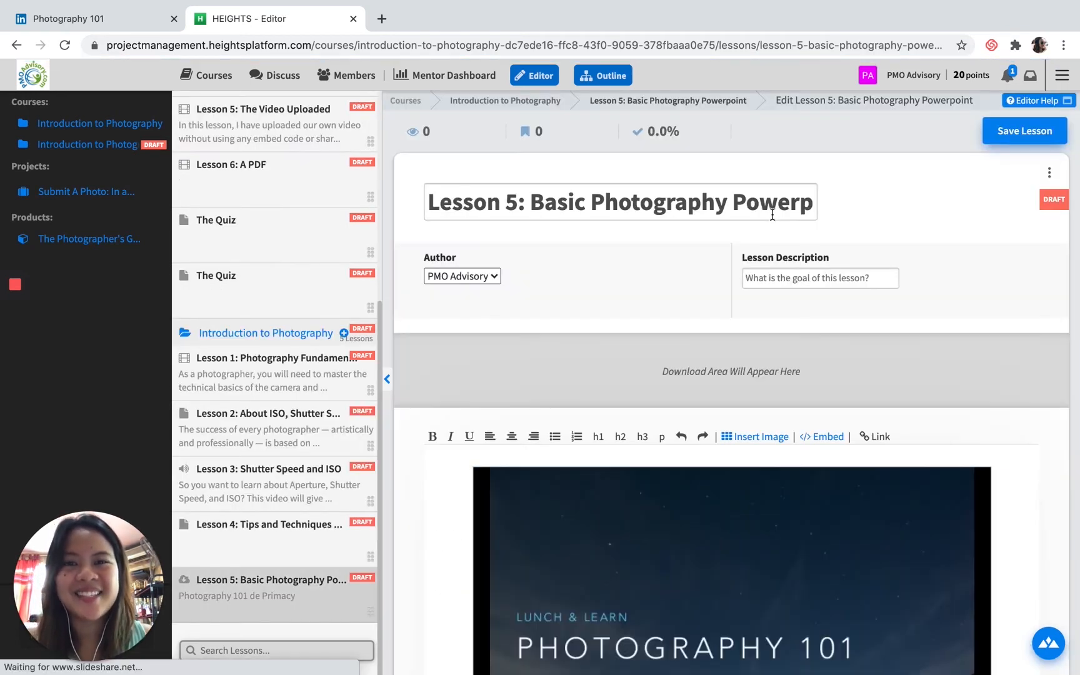
- Look over the saved Lesson 5's title, download area and embedded presentation
scroll(590, 337, down, 1)
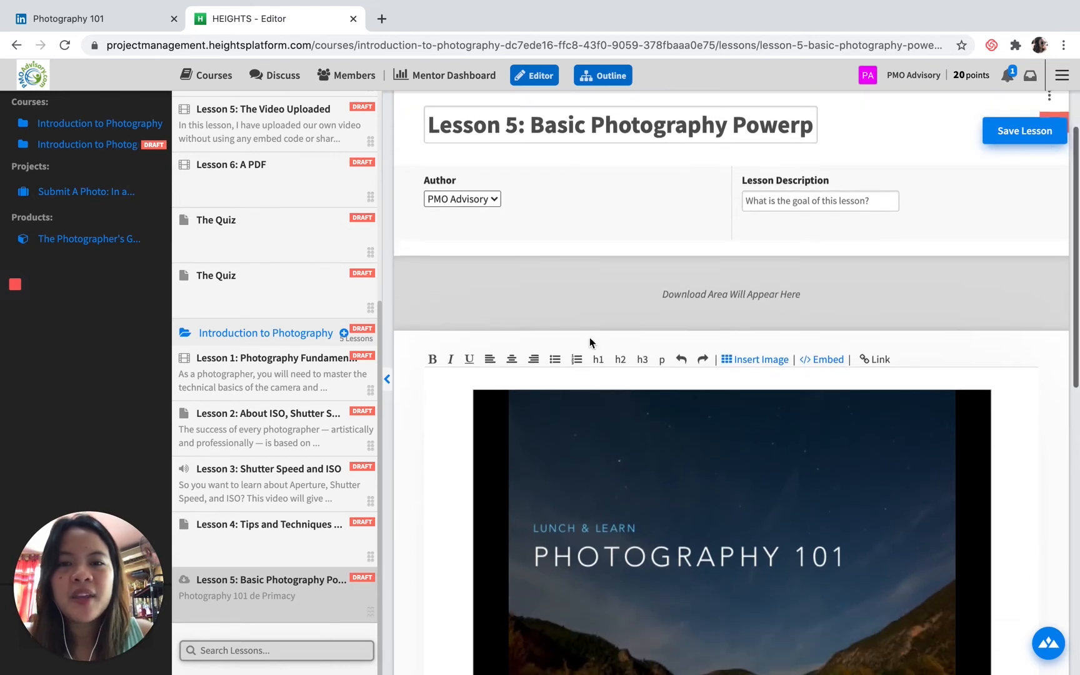
click(537, 124)
click(759, 124)
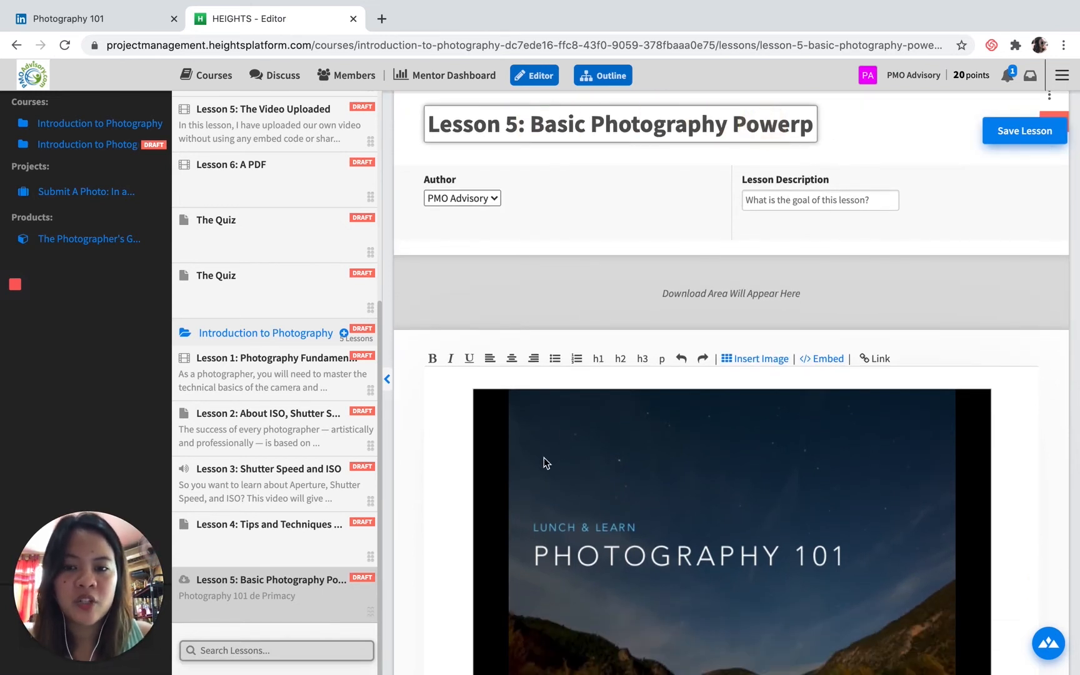
scroll(969, 272, down, 5)
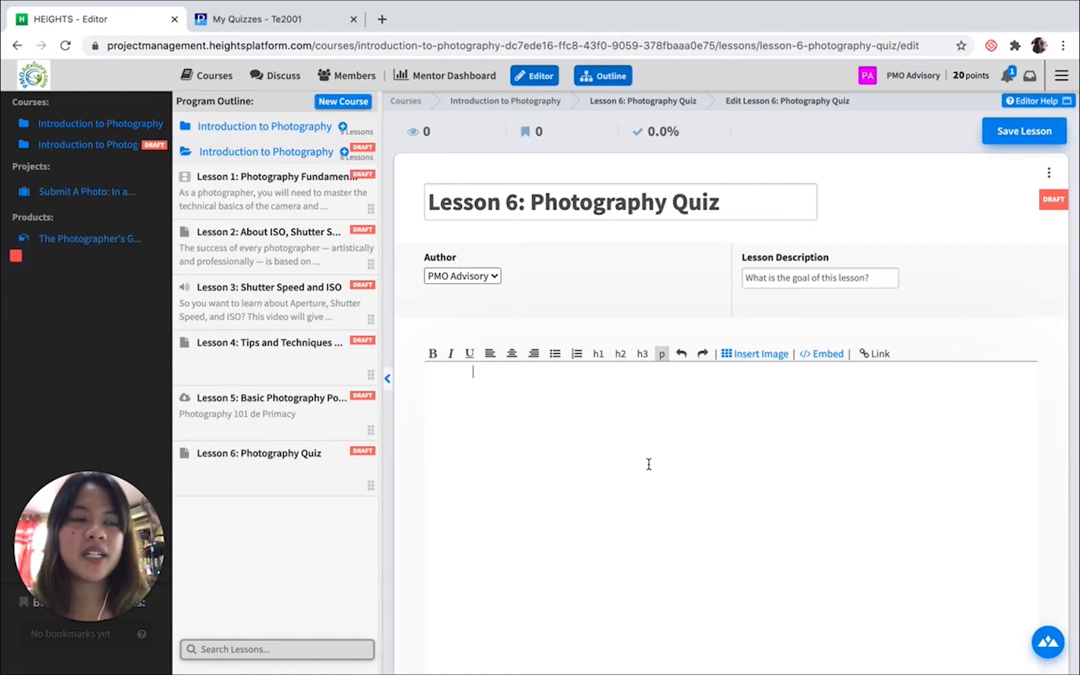
- Switch to ProProfs and bring up the website embed code of the quiz "PfMP Exam Simulator 3.0 - Sample Test in Flexible Mode (Free)"
scroll(649, 464, down, 3)
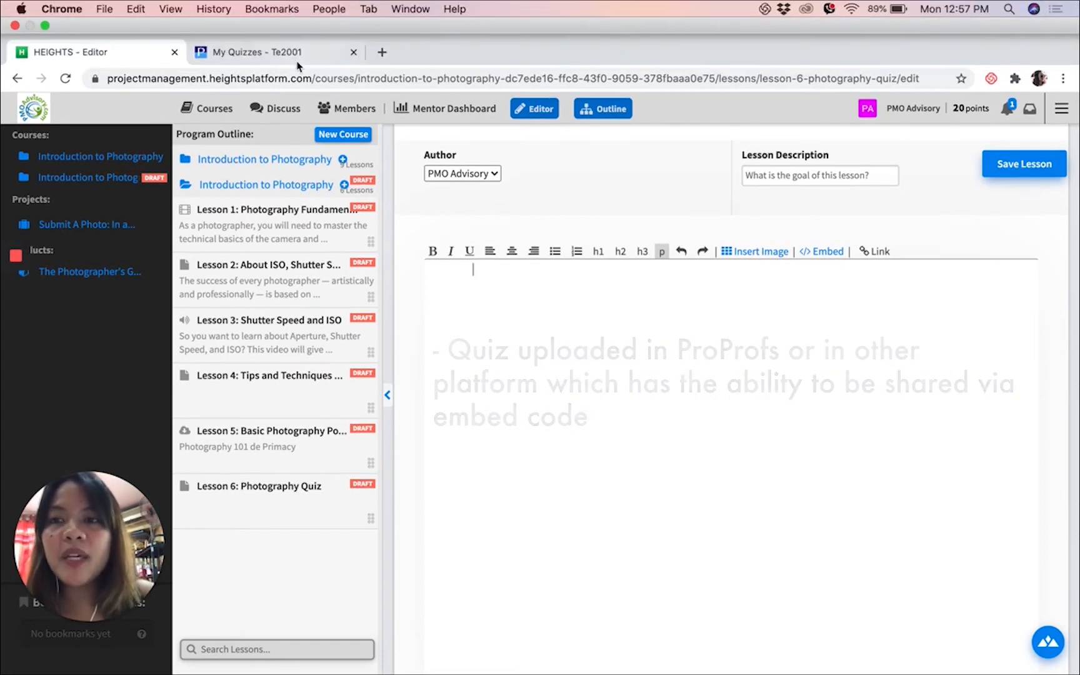
click(293, 54)
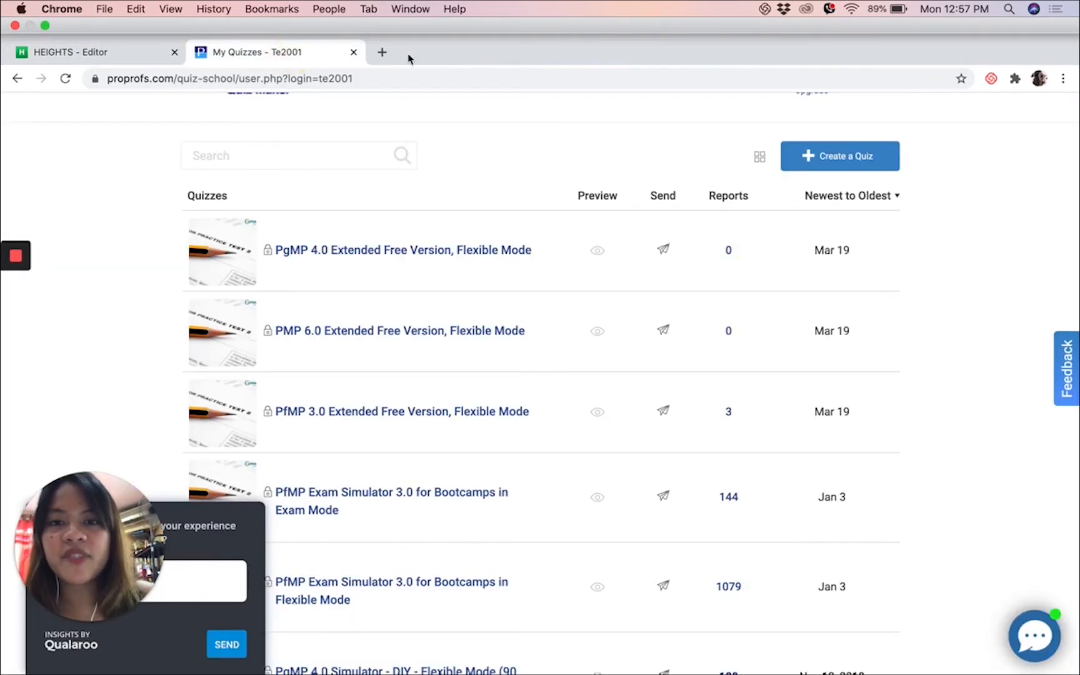
key(ctrl+super+f)
scroll(562, 347, down, 6)
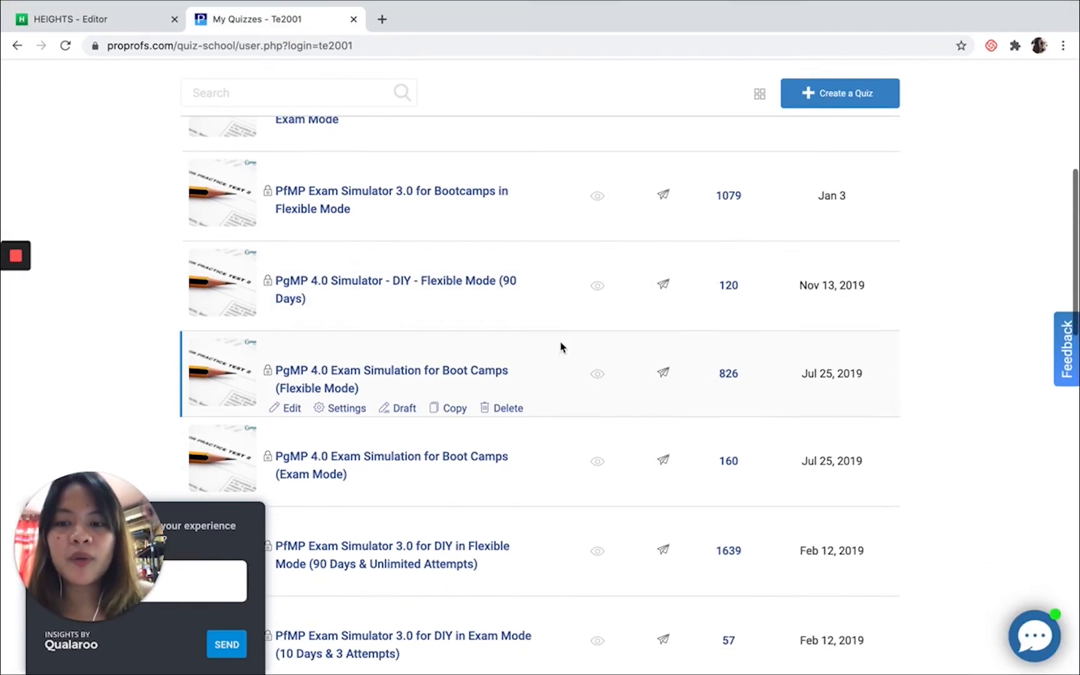
scroll(487, 284, down, 4)
scroll(487, 285, down, 5)
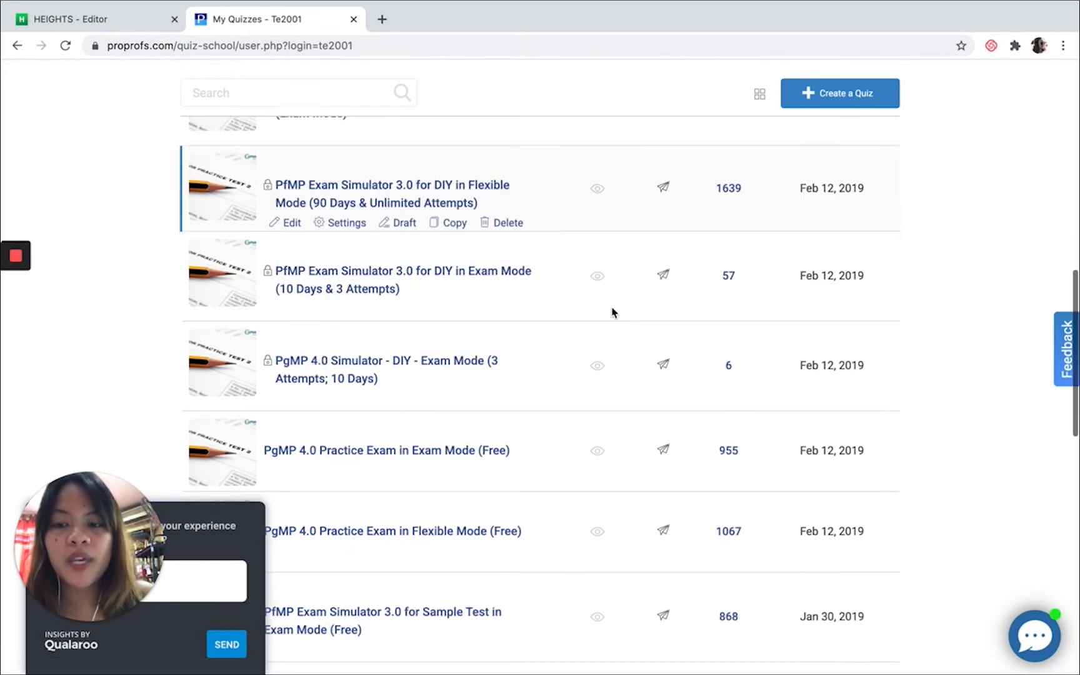
scroll(475, 298, down, 5)
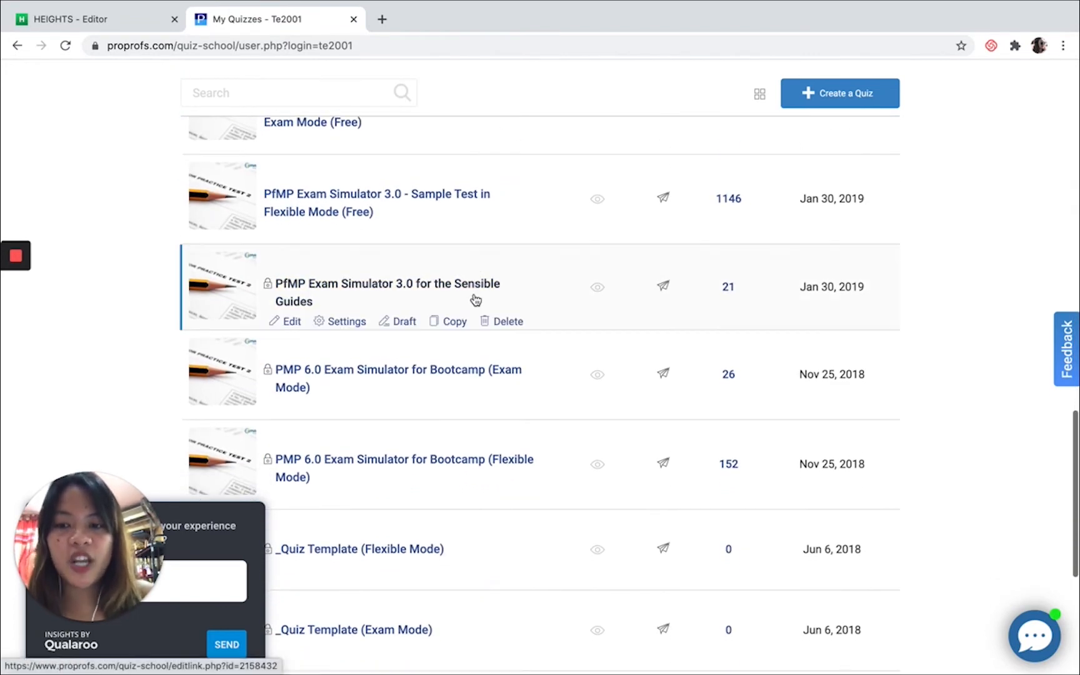
scroll(476, 299, down, 4)
scroll(546, 249, up, 6)
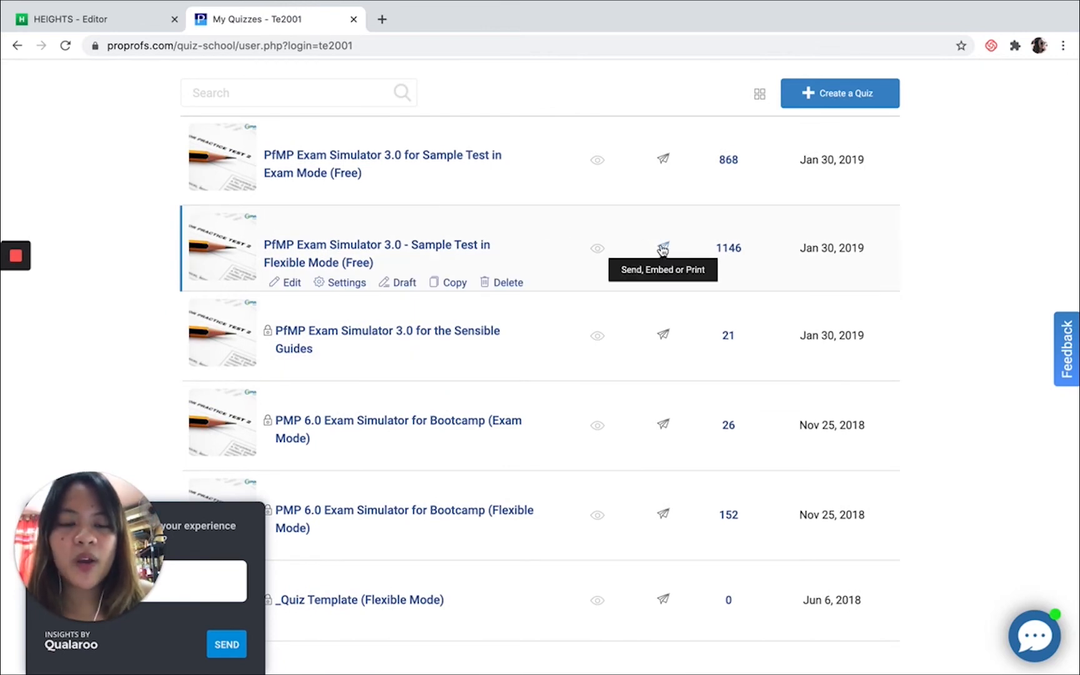
click(663, 250)
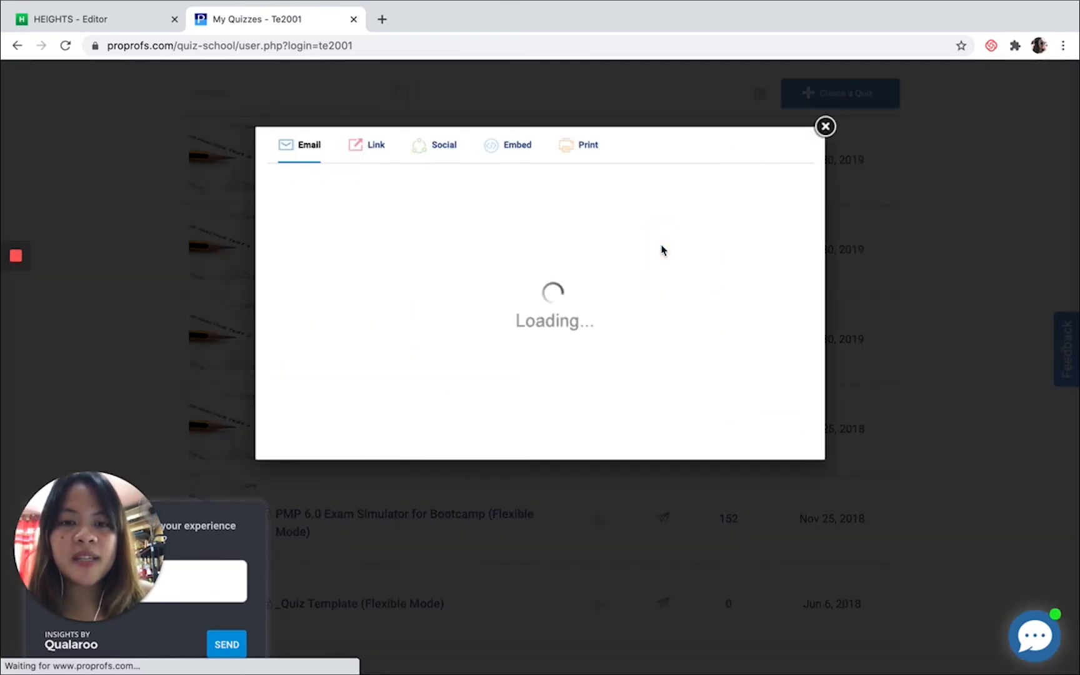
click(500, 147)
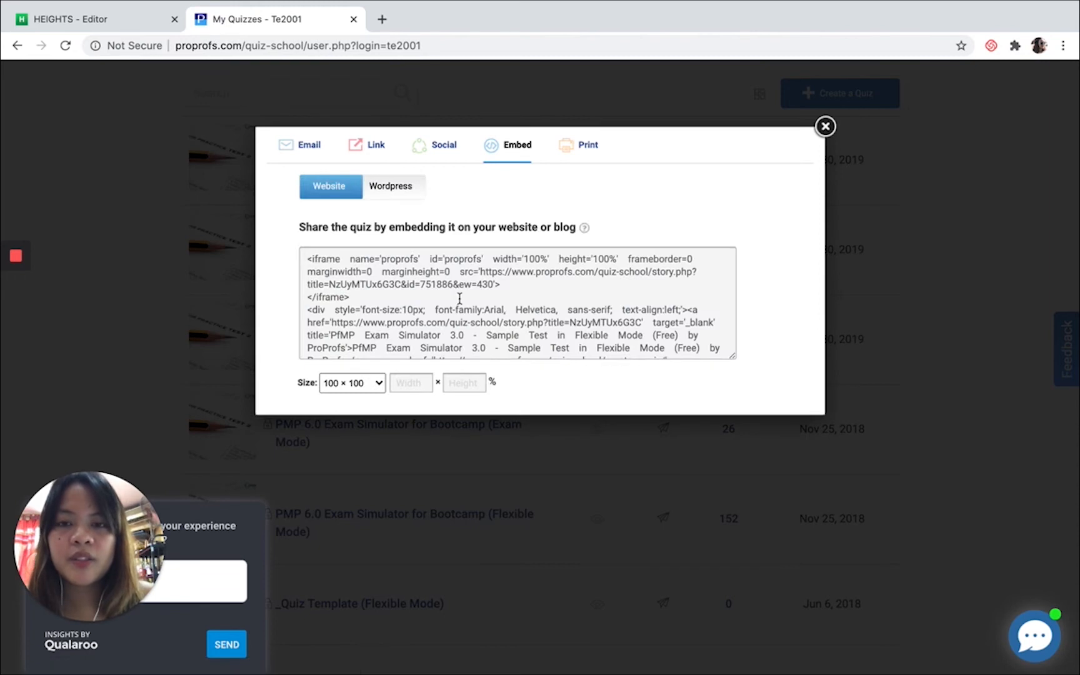
- Set the quiz's embed size to 550 × 650 and select the entire updated embed code
click(459, 299)
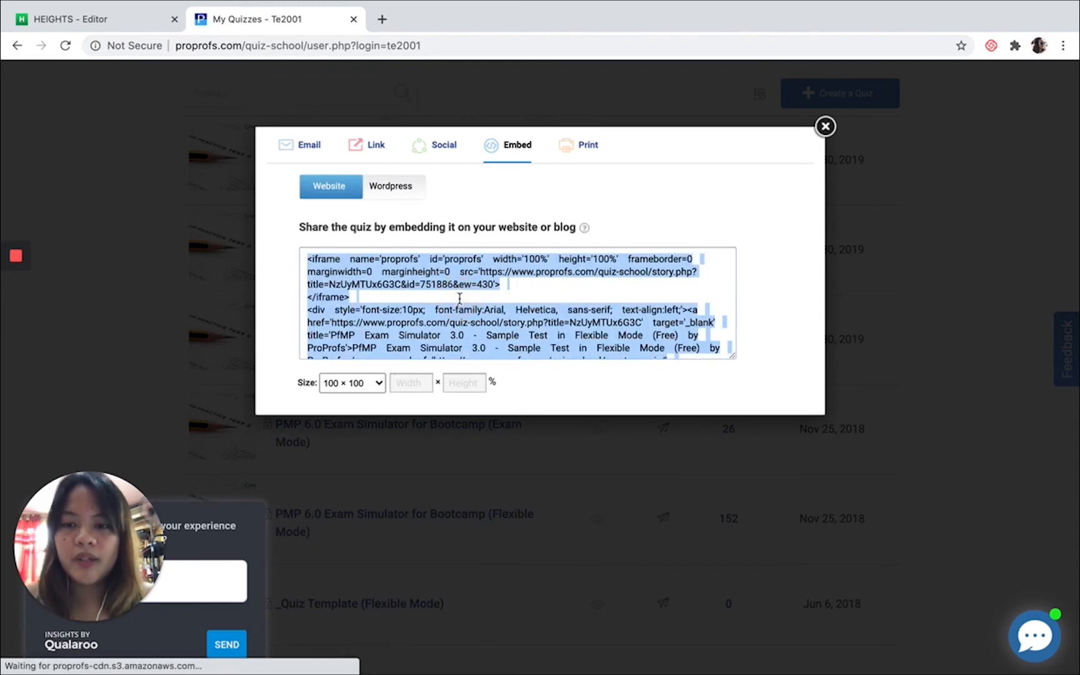
click(366, 392)
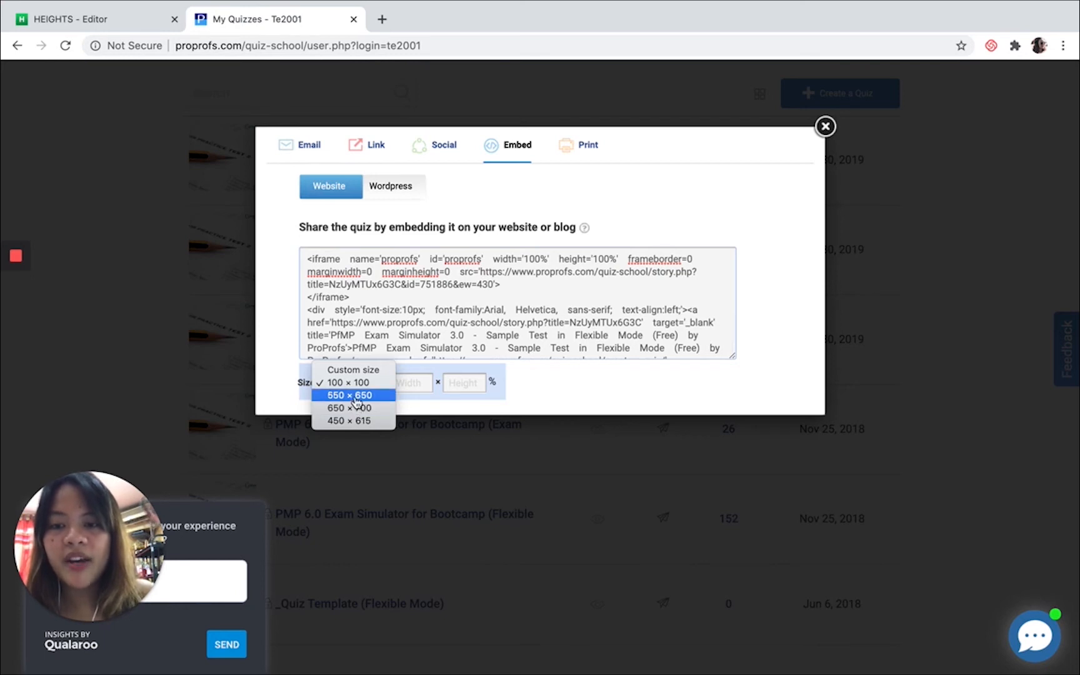
click(354, 395)
click(397, 304)
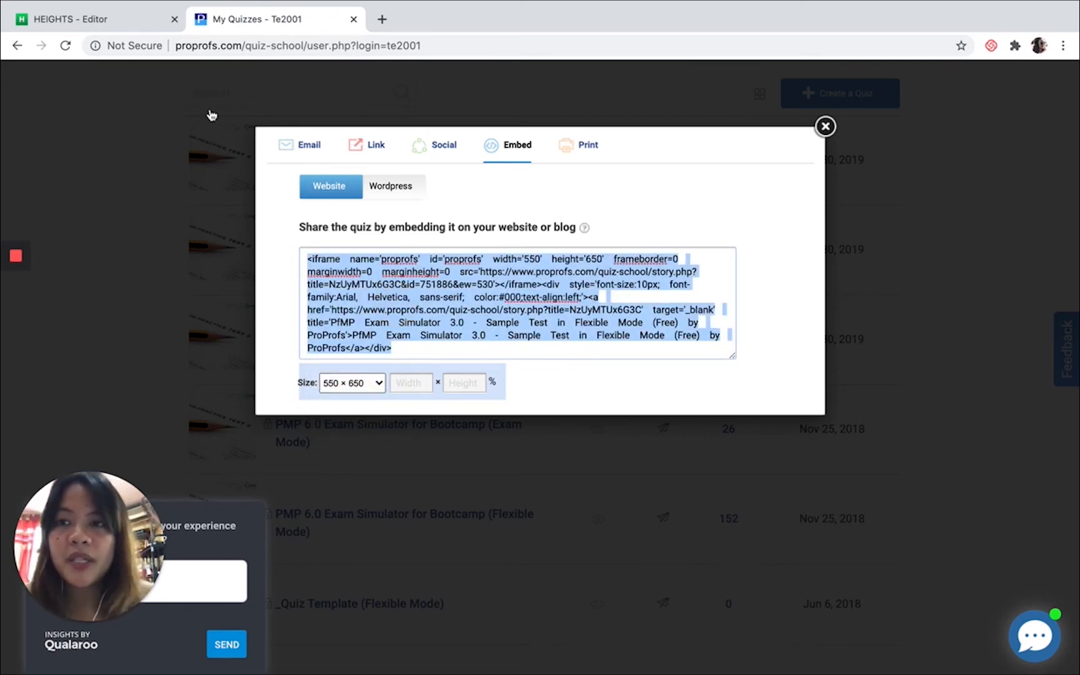
- Switch back to the Heights editor, insert the ProProfs quiz's embed code into Lesson 6: Photography Quiz, and check the embedded content
click(144, 23)
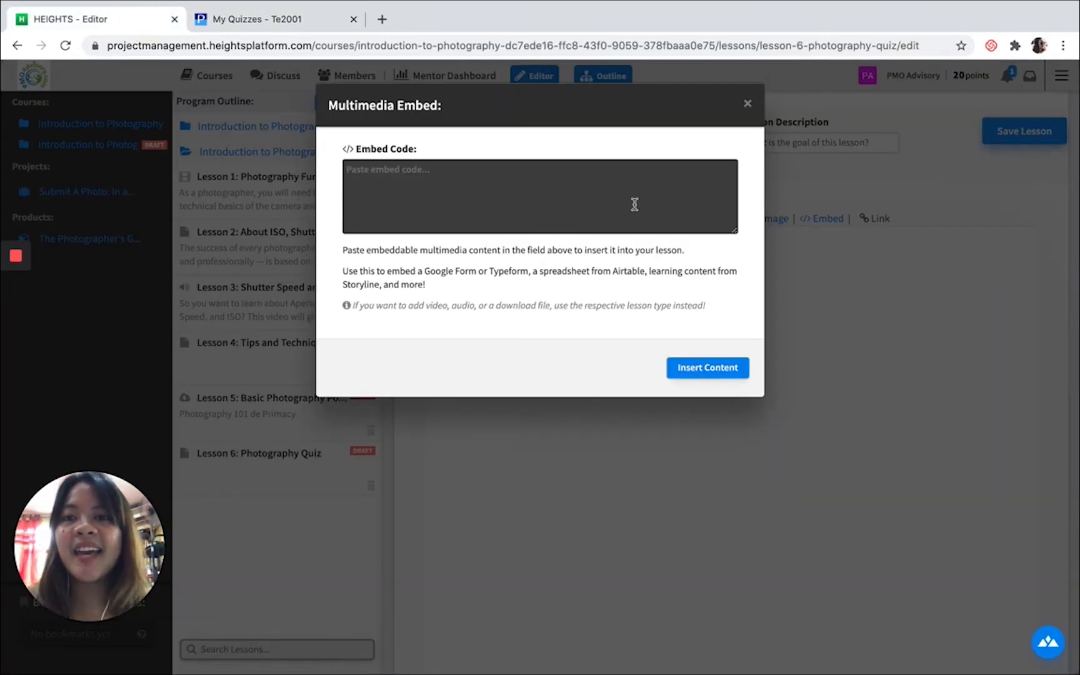
click(634, 204)
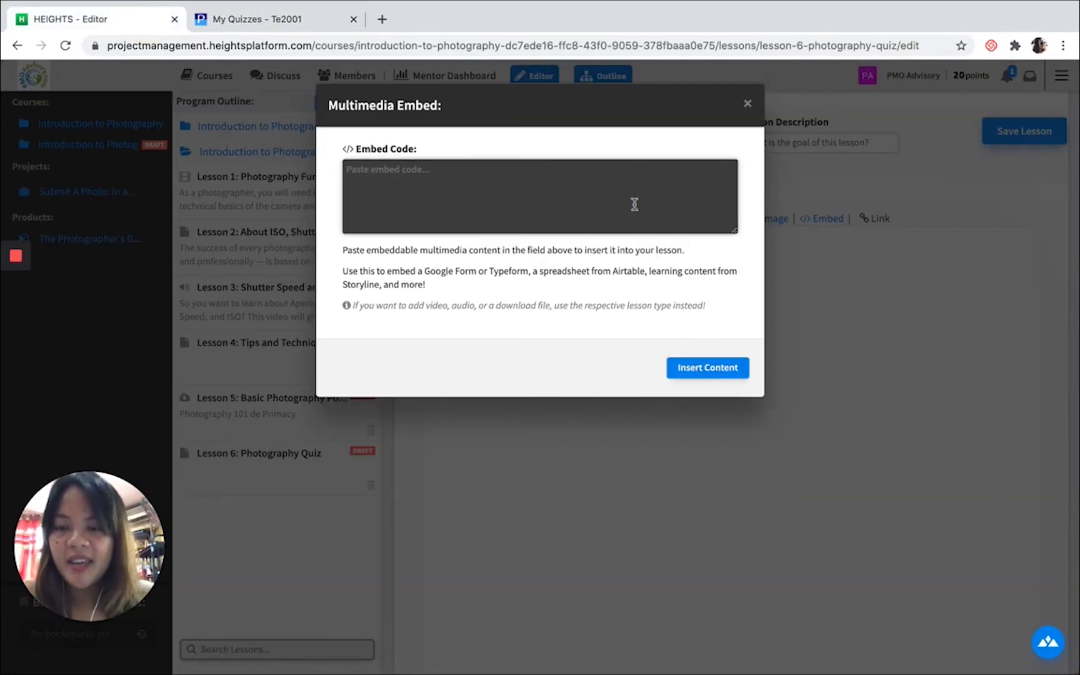
key(ctrl+v)
scroll(581, 178, up, 3)
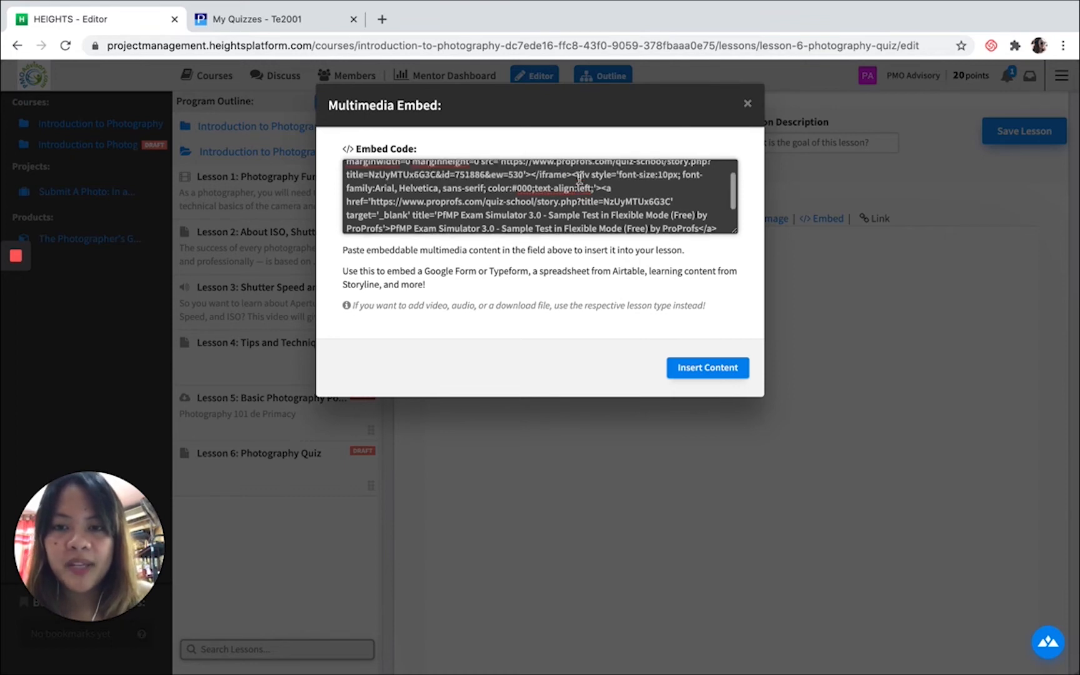
scroll(580, 178, down, 3)
click(723, 374)
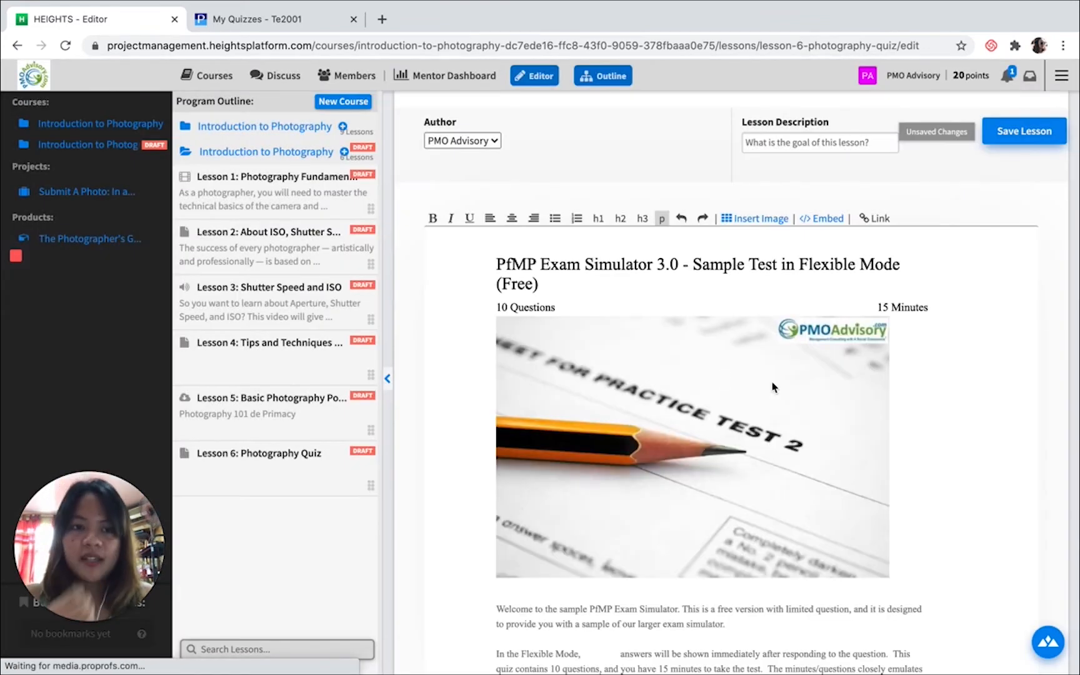
scroll(823, 420, down, 8)
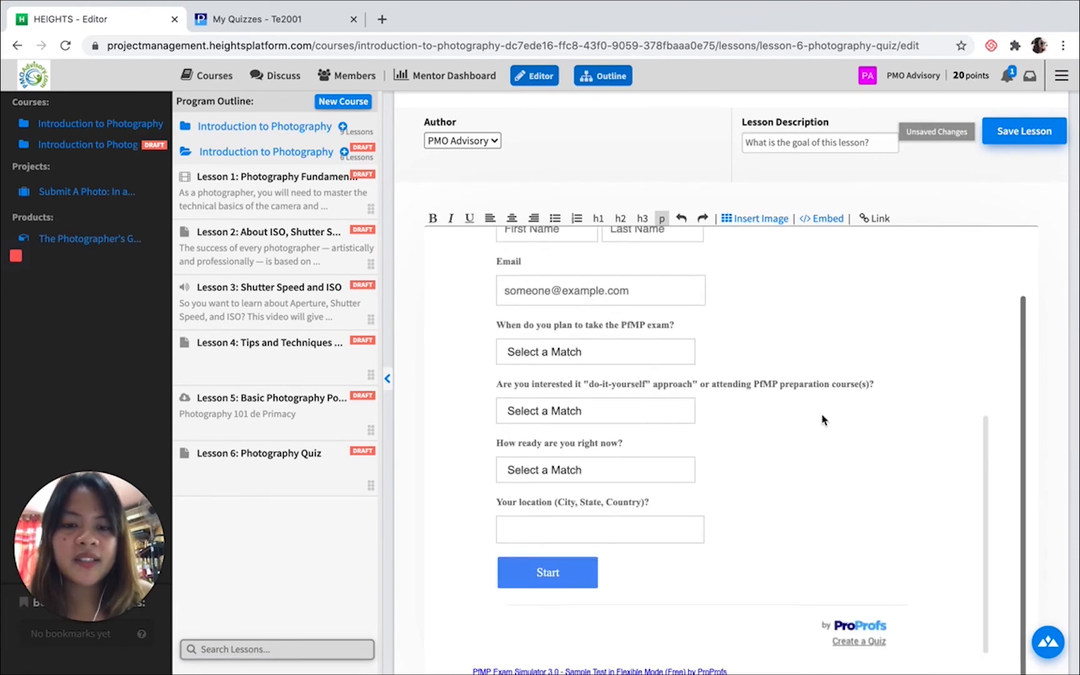
scroll(823, 419, up, 1)
scroll(923, 383, up, 10)
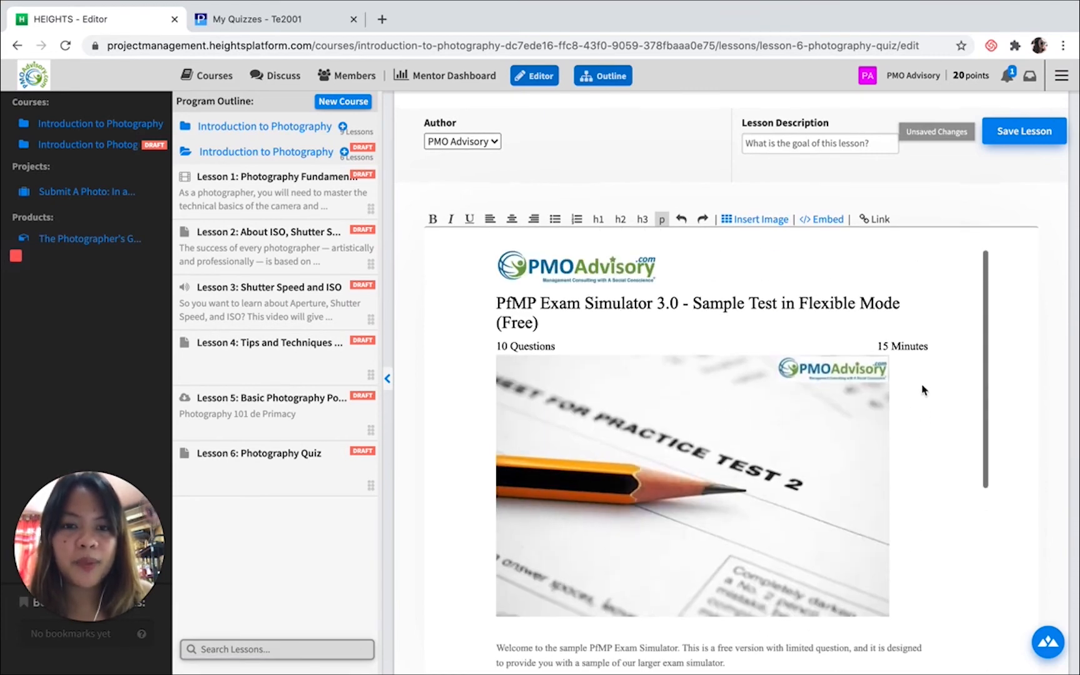
- Enter "What have you learned from this quiz?" as the assignment question for Lesson 6
scroll(896, 283, down, 10)
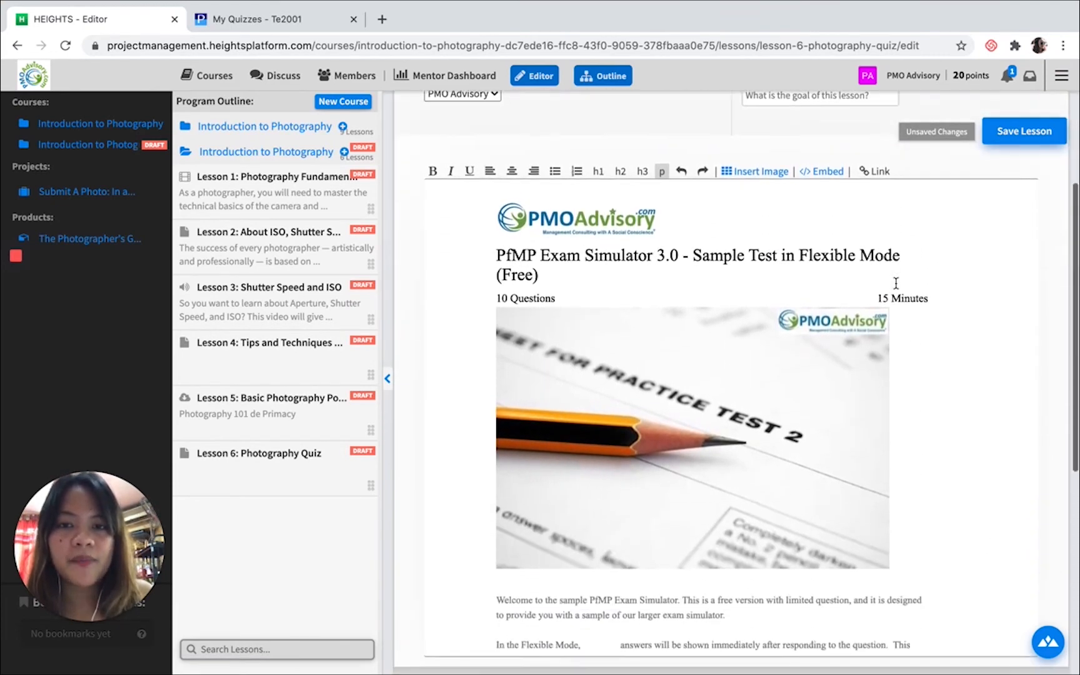
scroll(895, 284, down, 2)
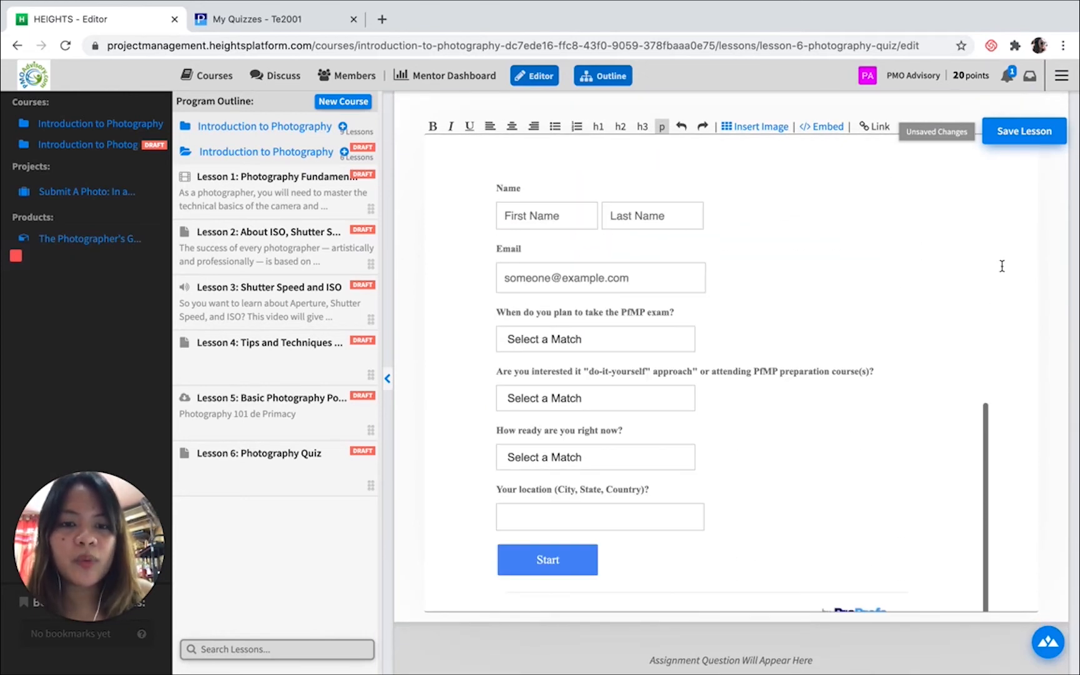
scroll(1070, 301, down, 5)
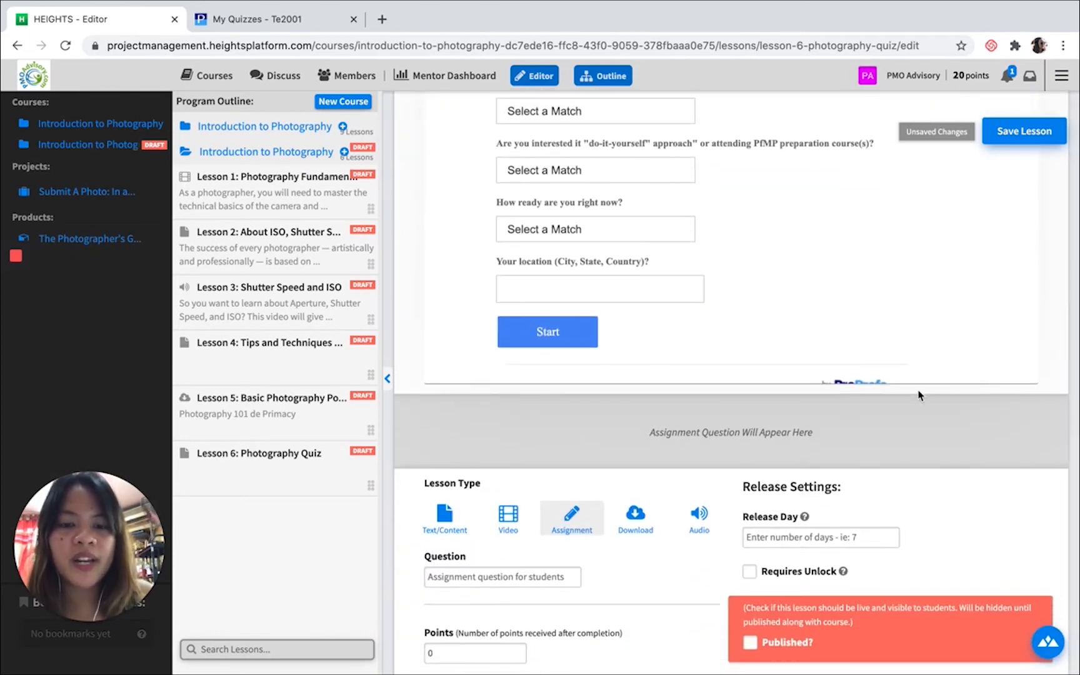
click(529, 575)
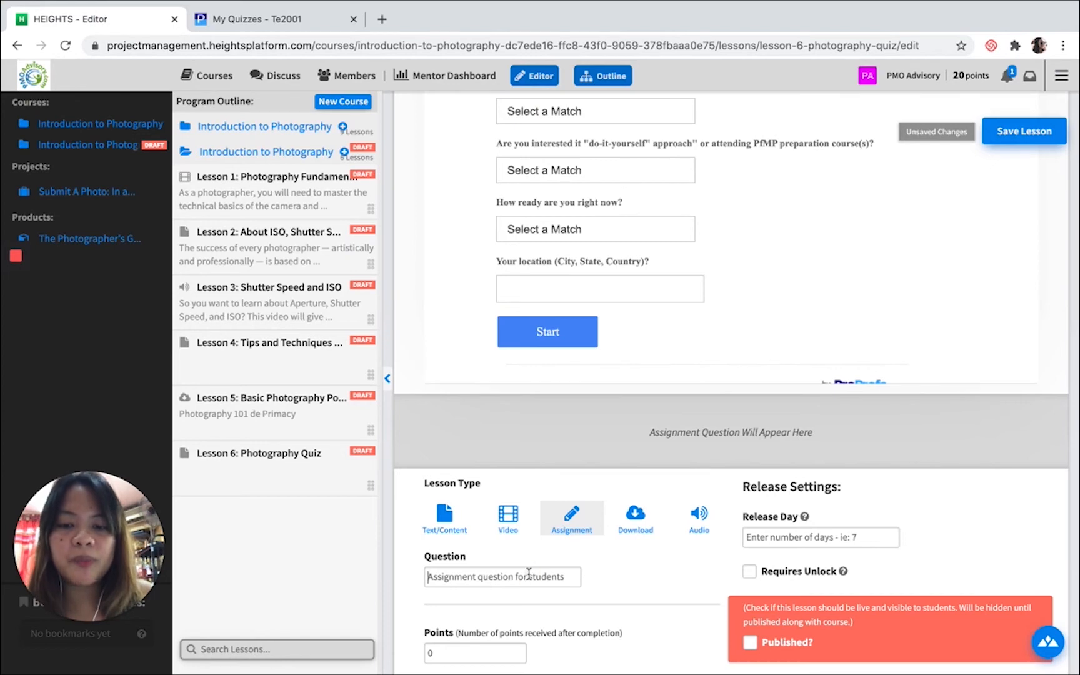
scroll(549, 597, down, 2)
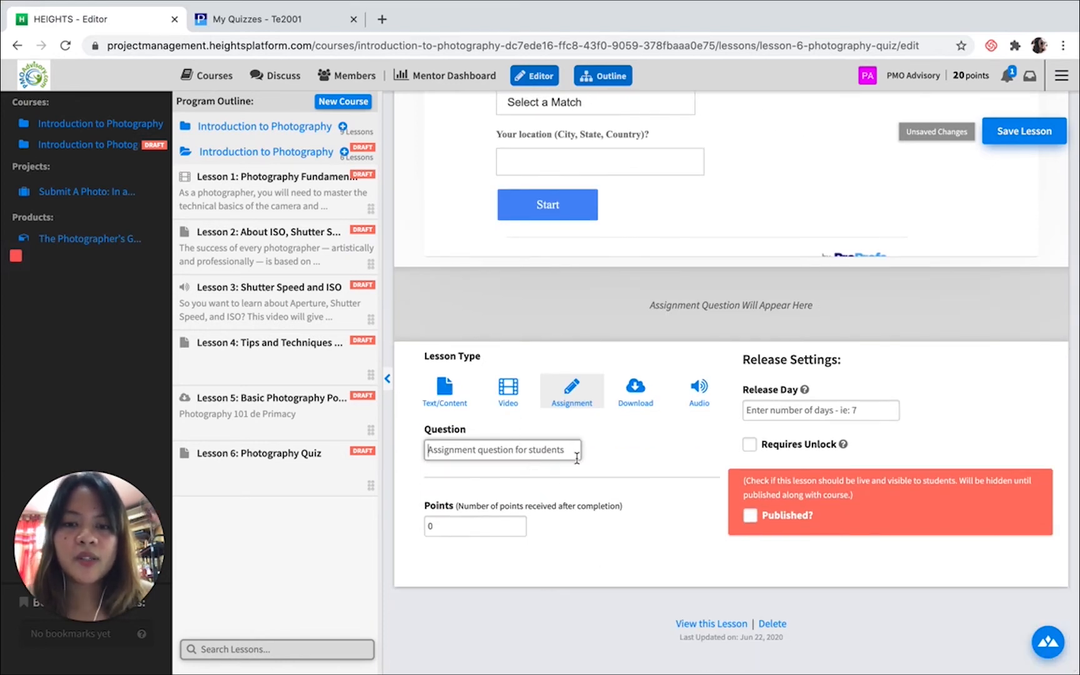
text(What)
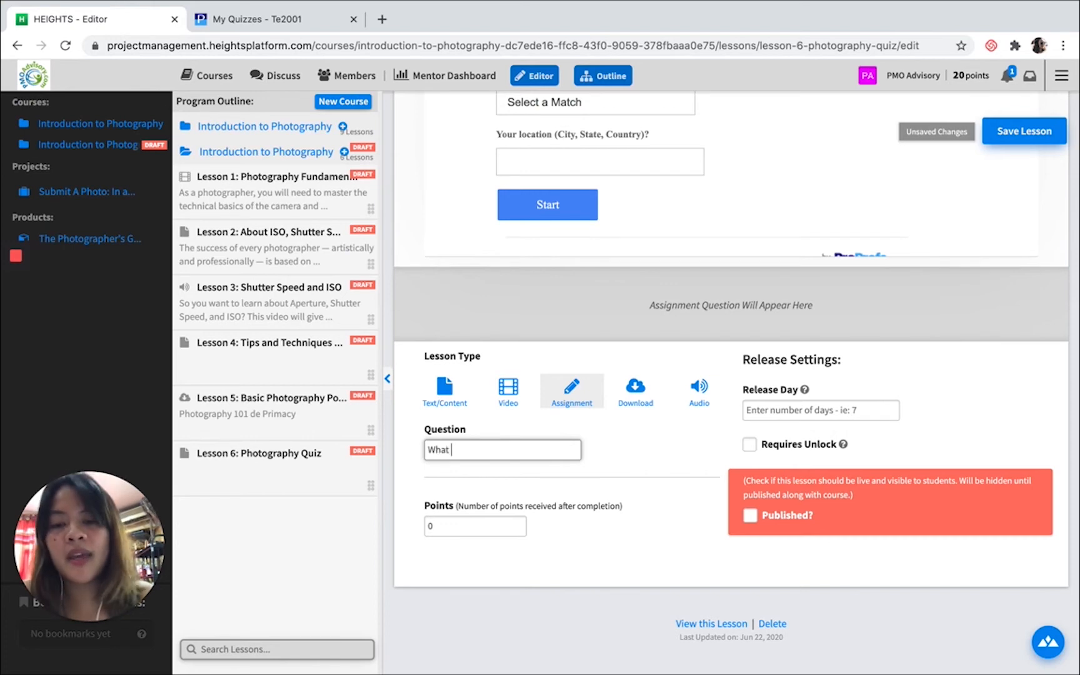
text( have )
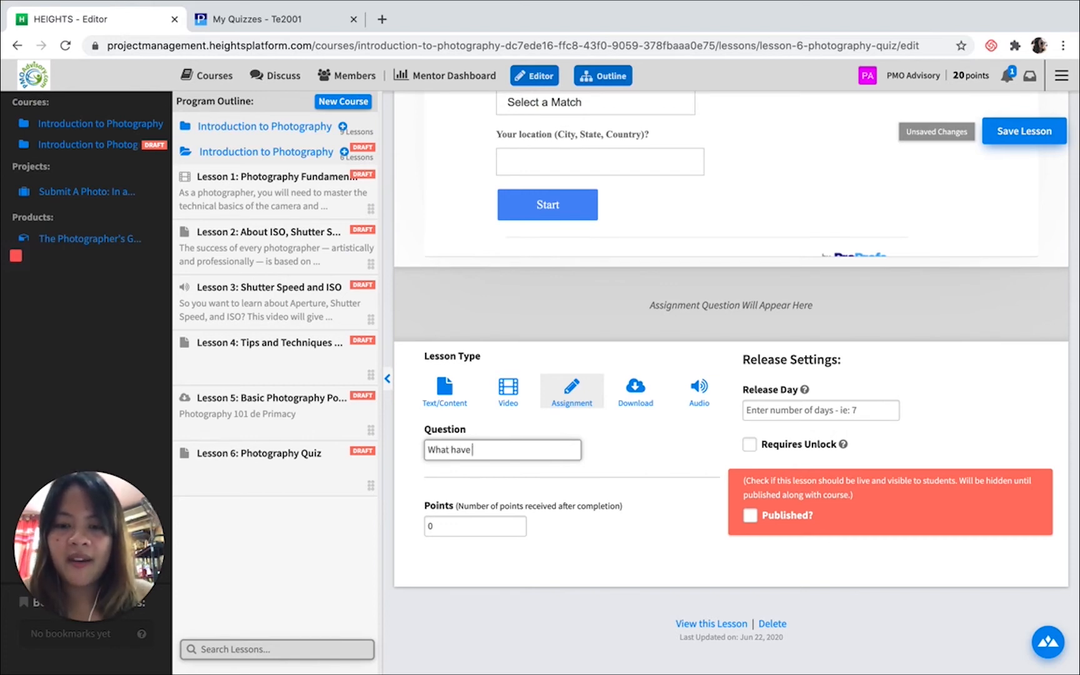
text(you learned )
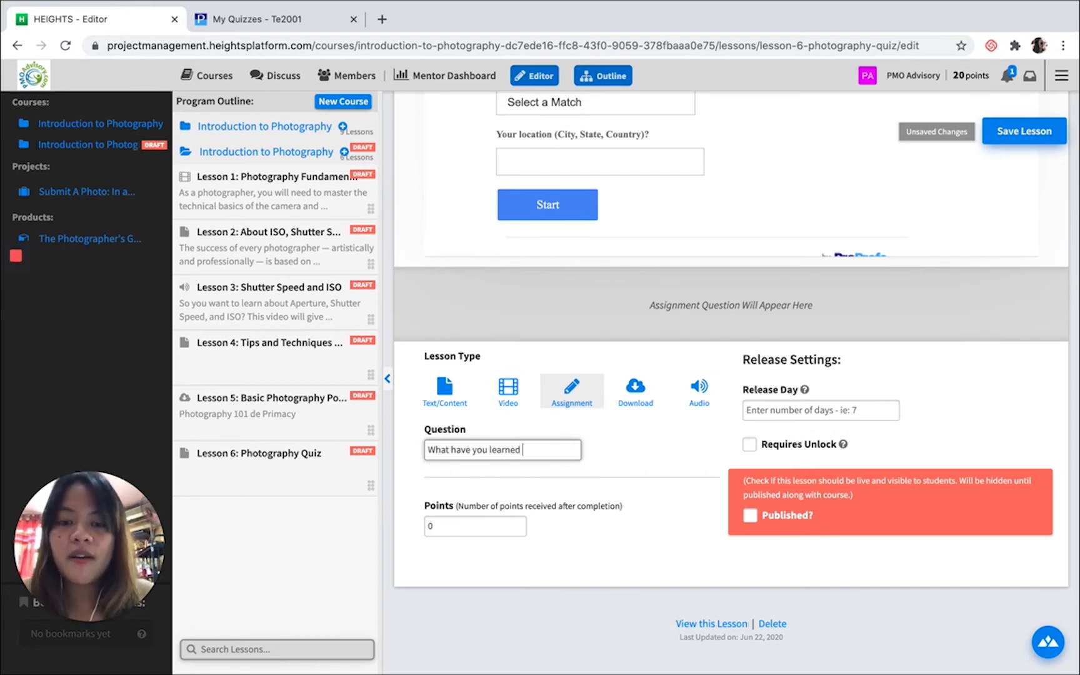
text(from thi)
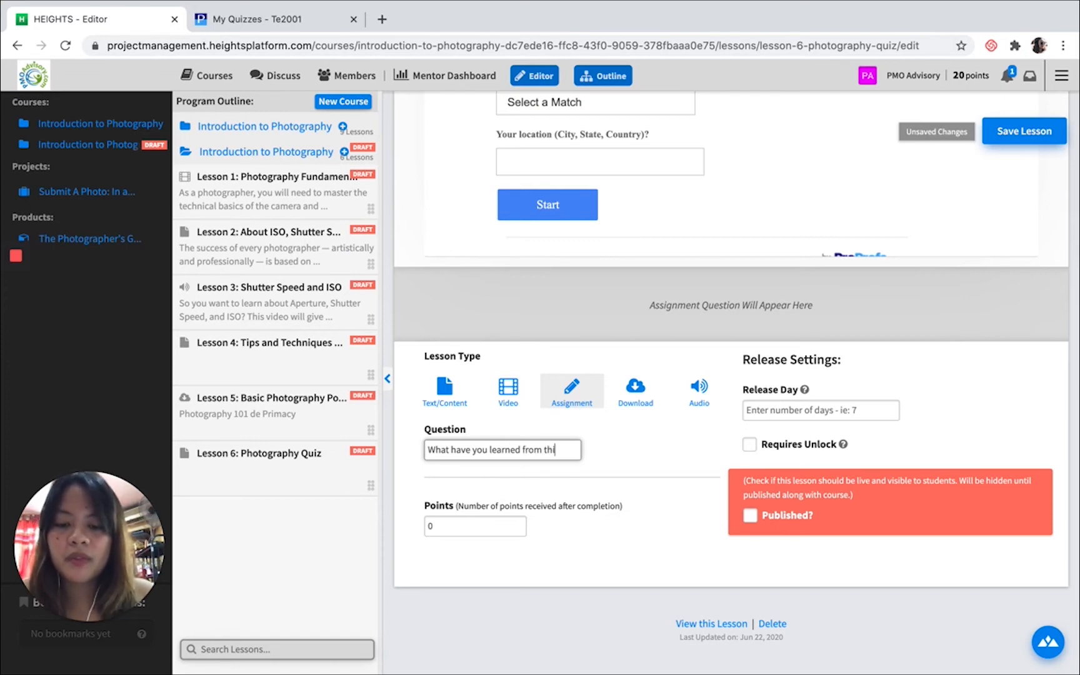
text(s quiz?)
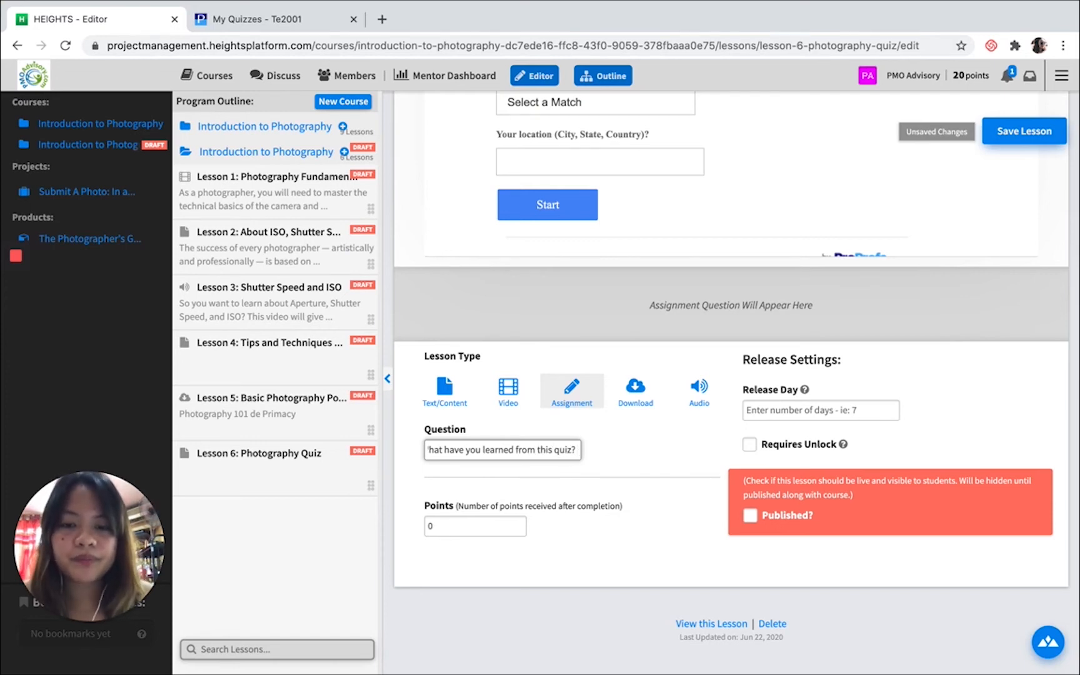
- Set the points received after completing Lesson 6 to 15, make it require an unlock, and save the lesson
key(Tab)
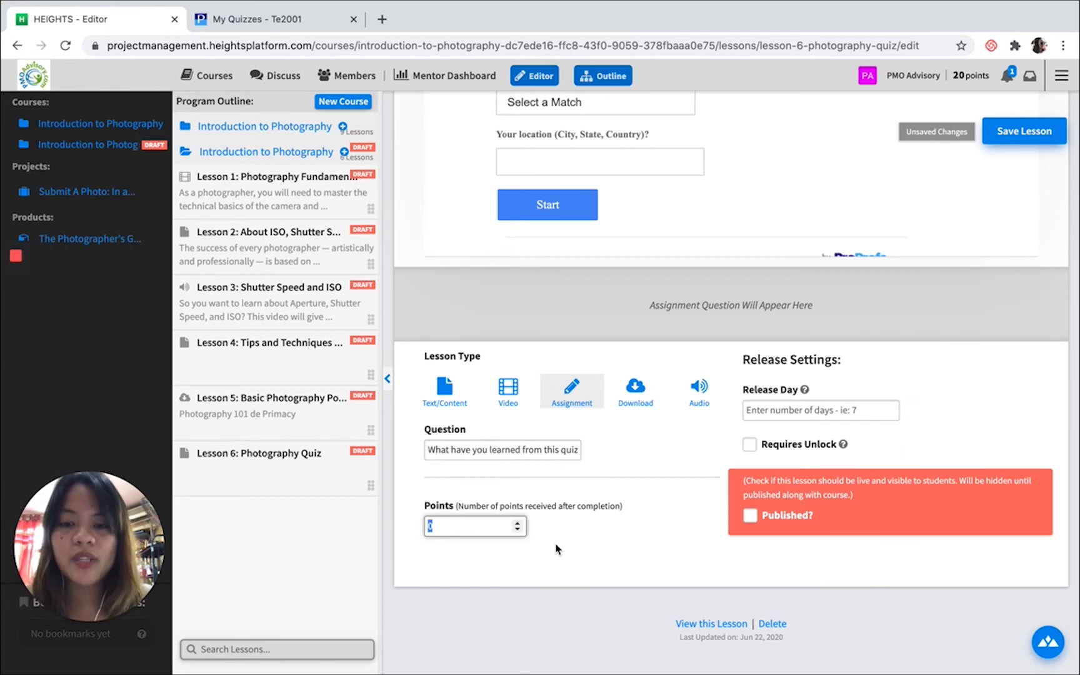
text(15)
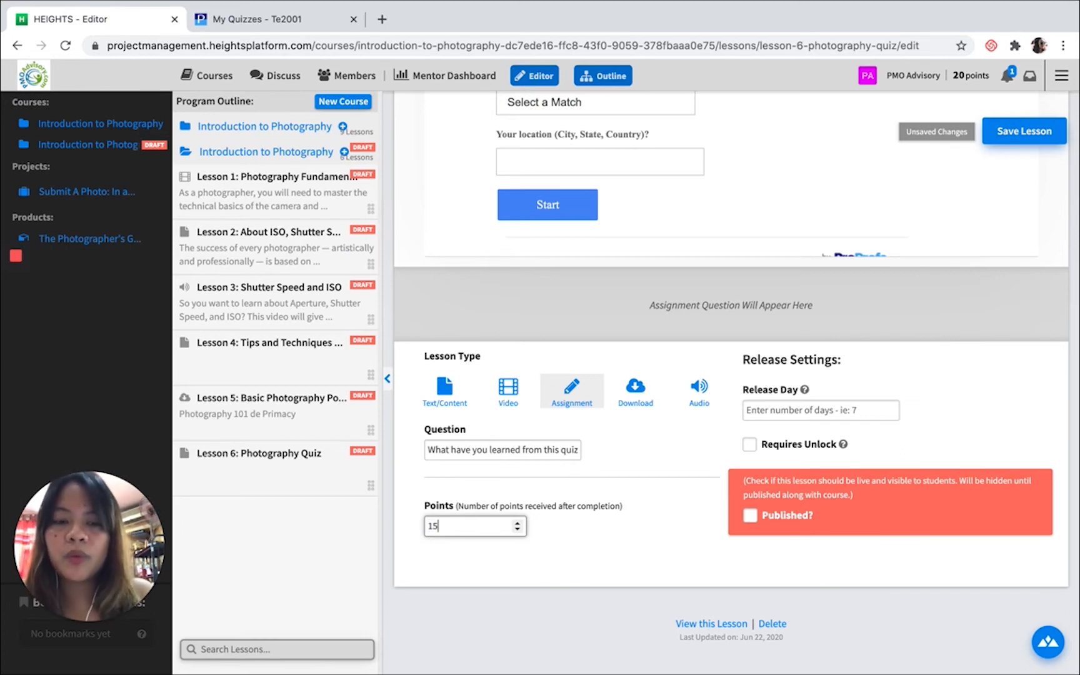
click(585, 514)
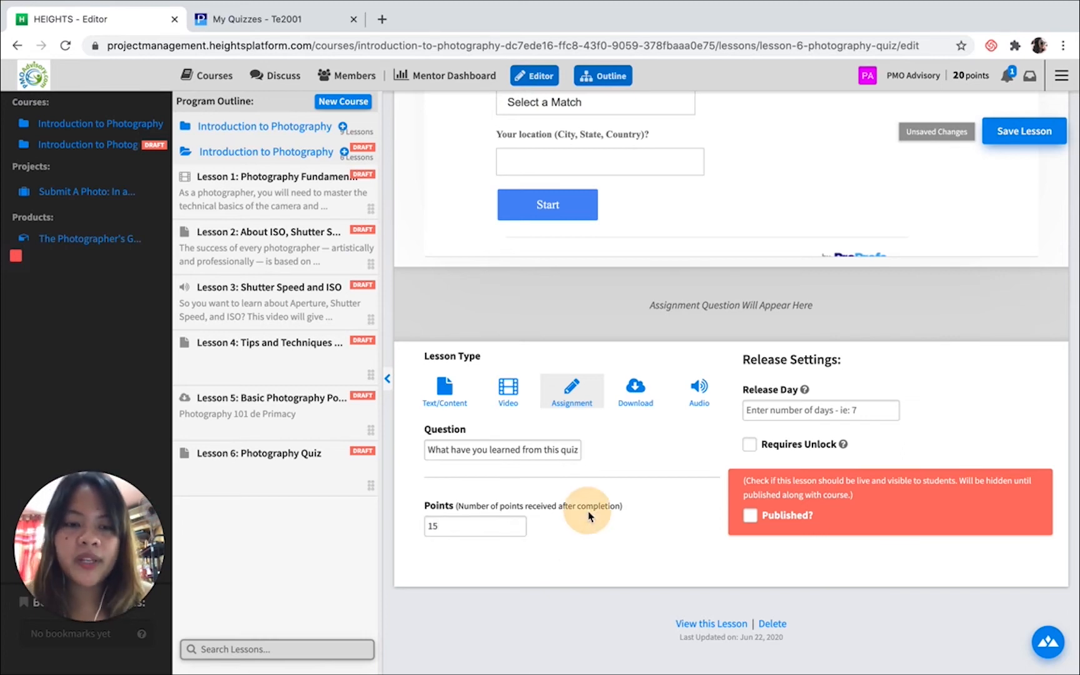
click(748, 448)
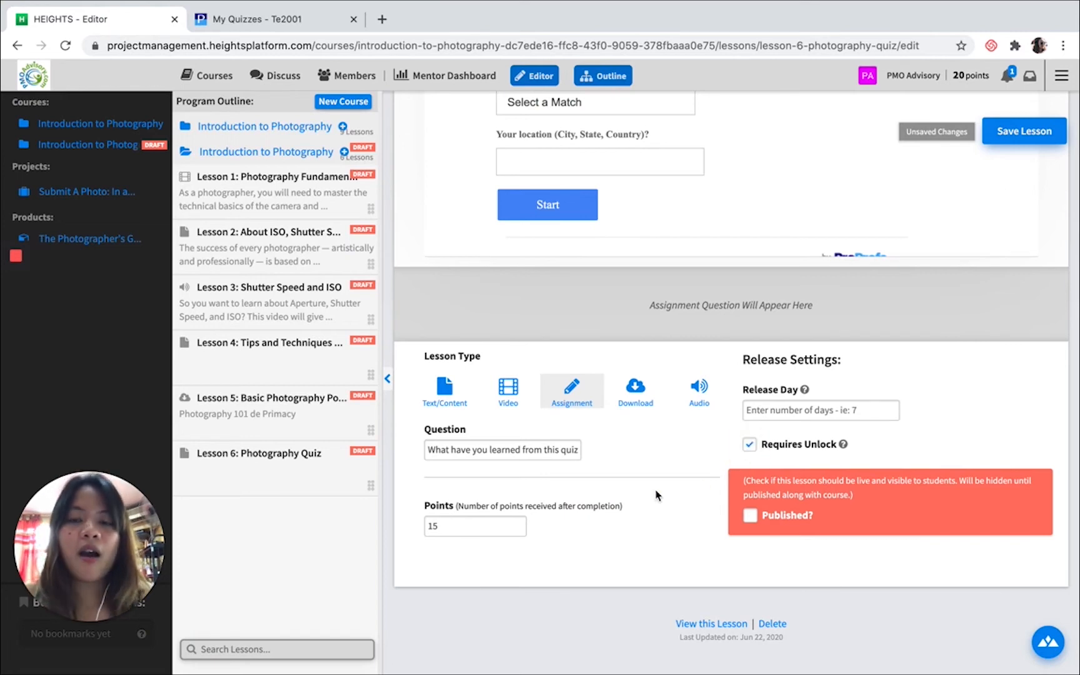
scroll(879, 371, up, 5)
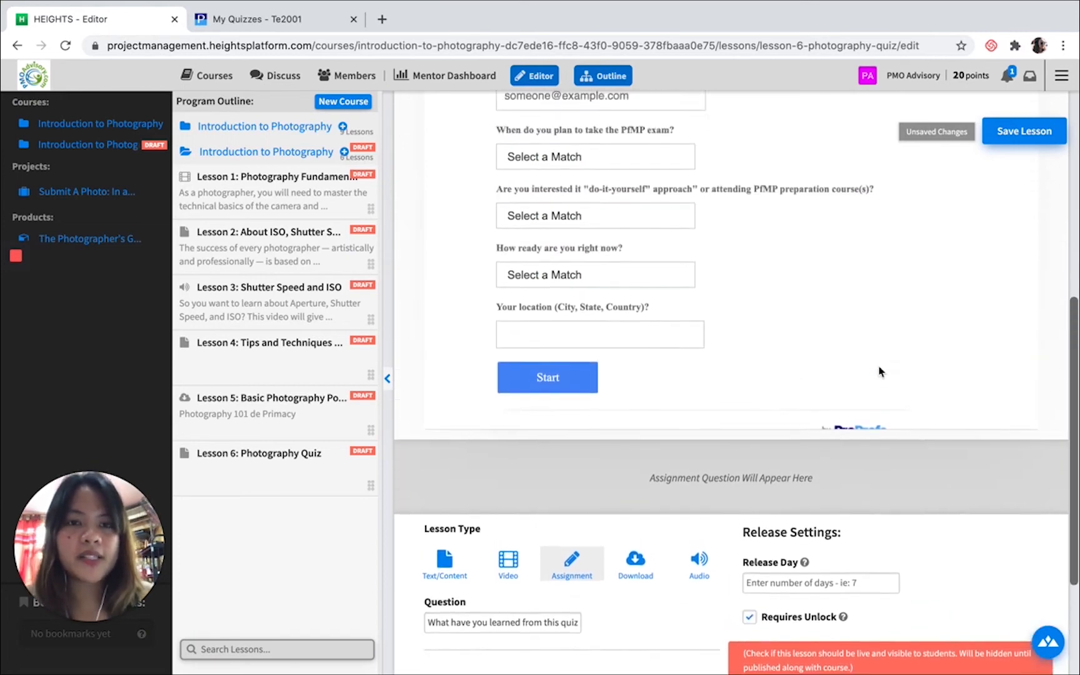
scroll(880, 371, up, 10)
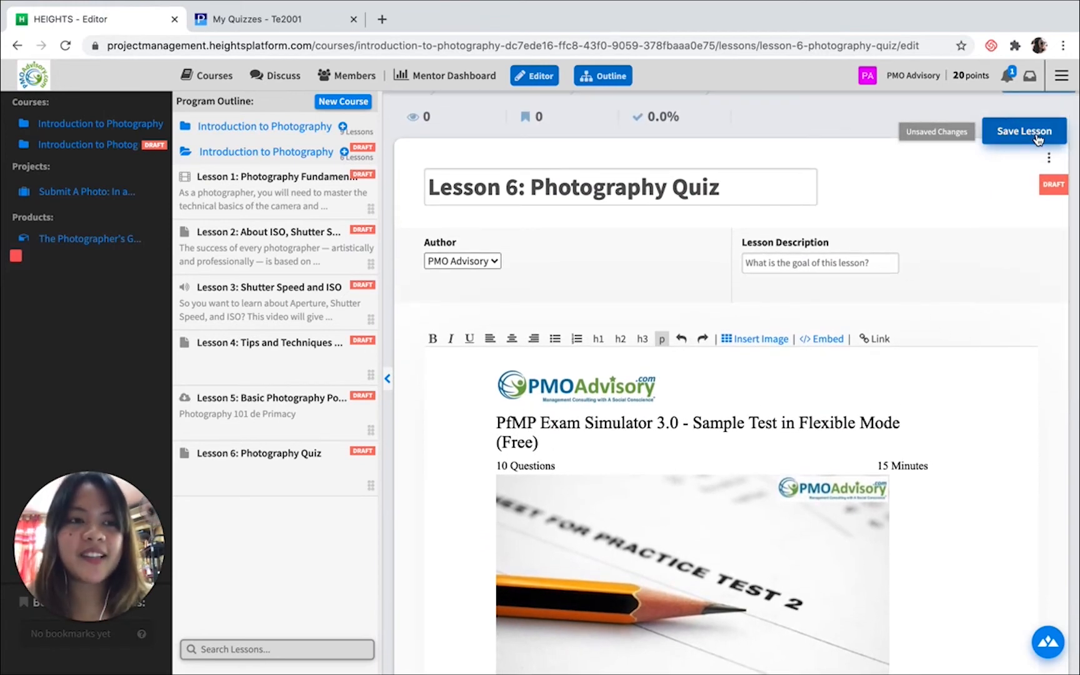
click(1037, 139)
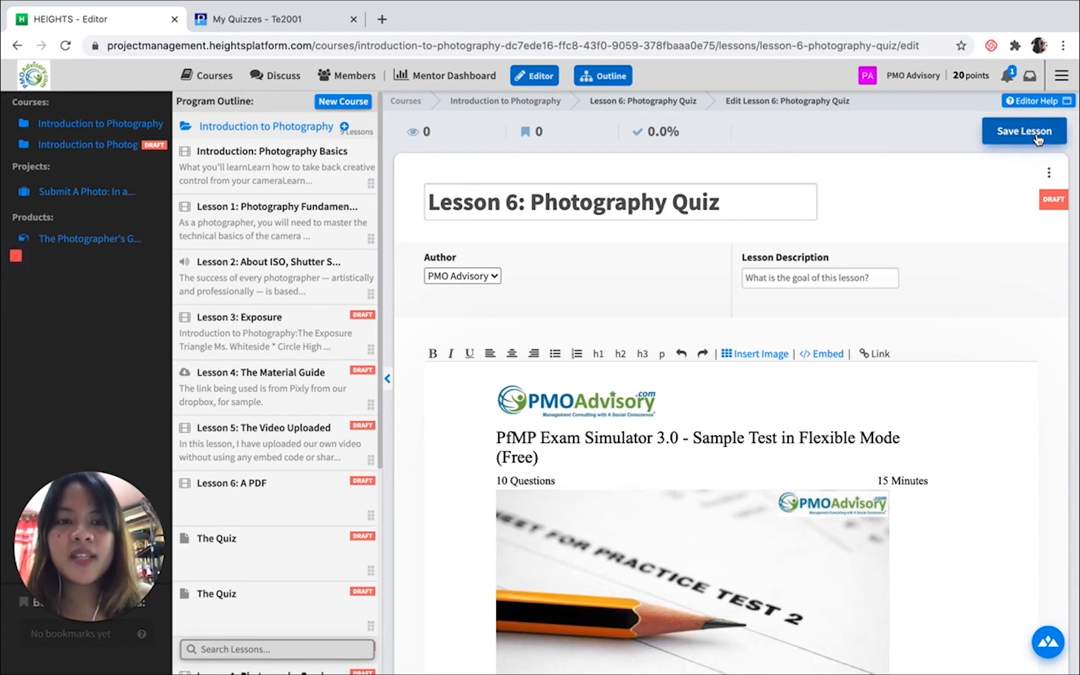
- Look over the saved Lesson 6's embedded quiz, assignment question, points and release settings
scroll(897, 366, down, 2)
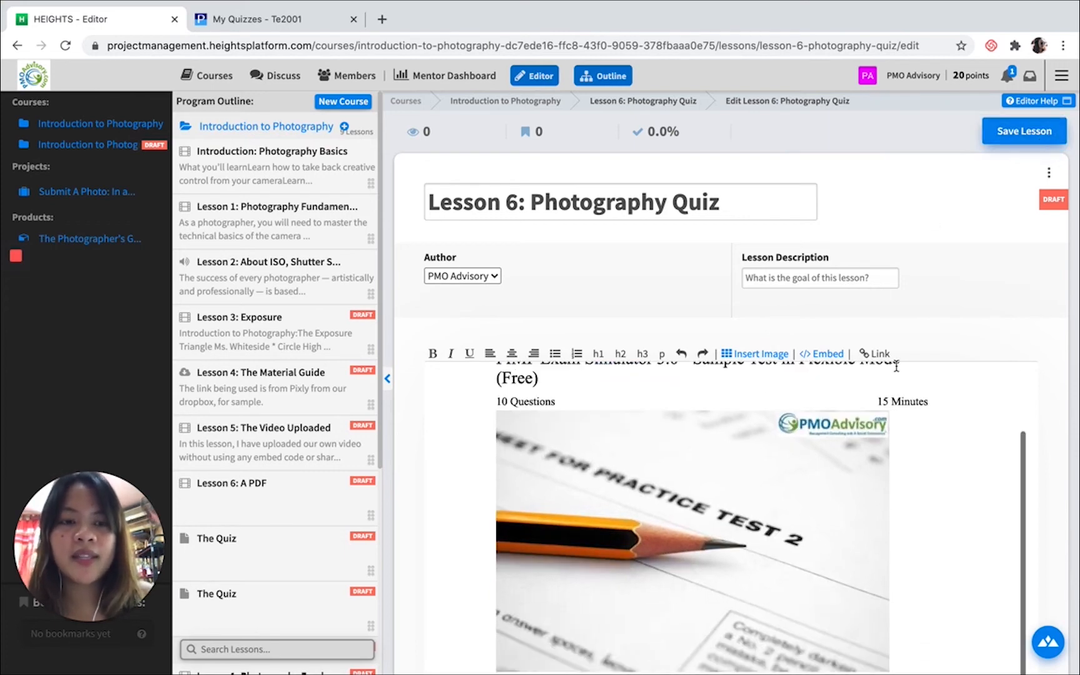
scroll(1019, 320, down, 5)
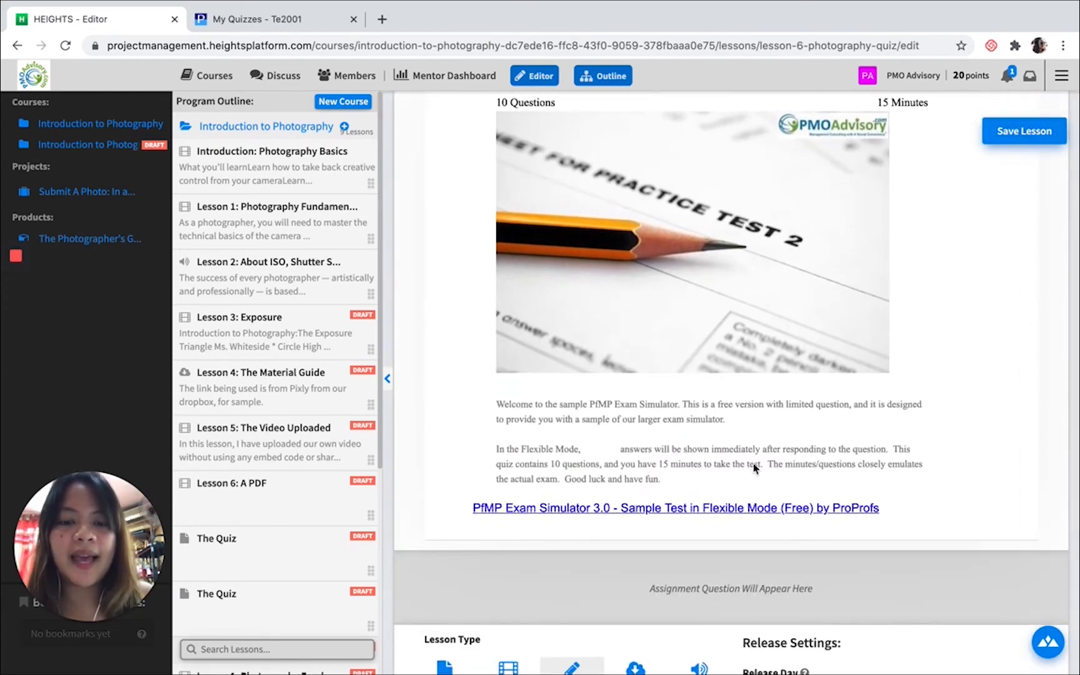
scroll(762, 469, down, 5)
scroll(670, 638, down, 5)
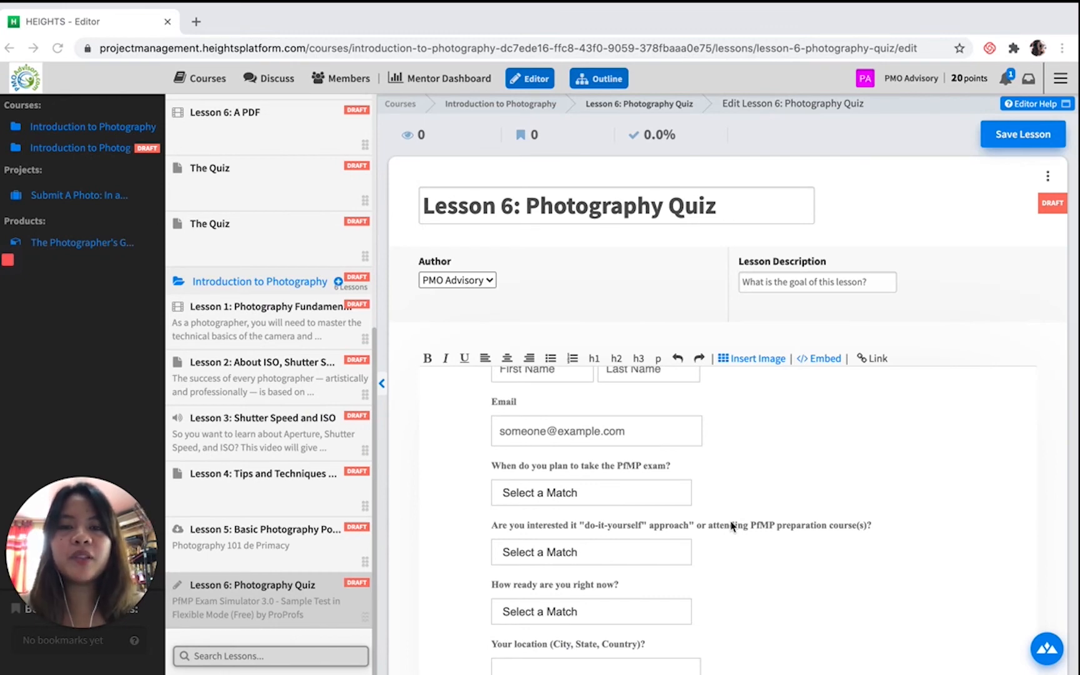
scroll(731, 500, down, 8)
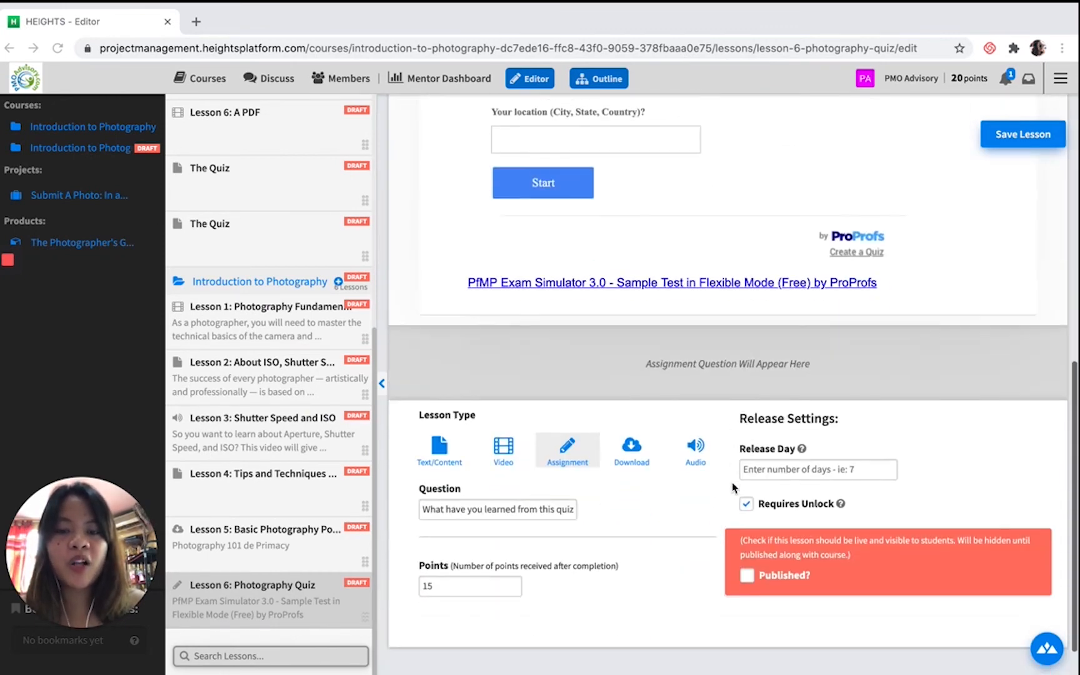
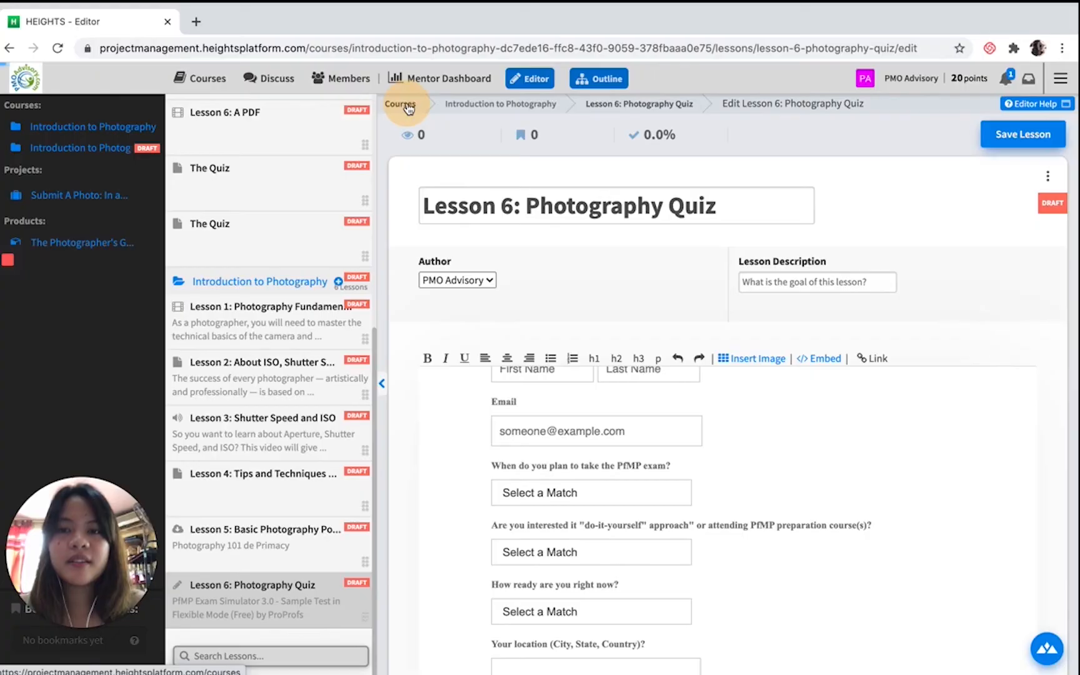
- Open the draft Introduction to Photography course from the list of all courses, review its page, and bring up its course edit form
click(405, 105)
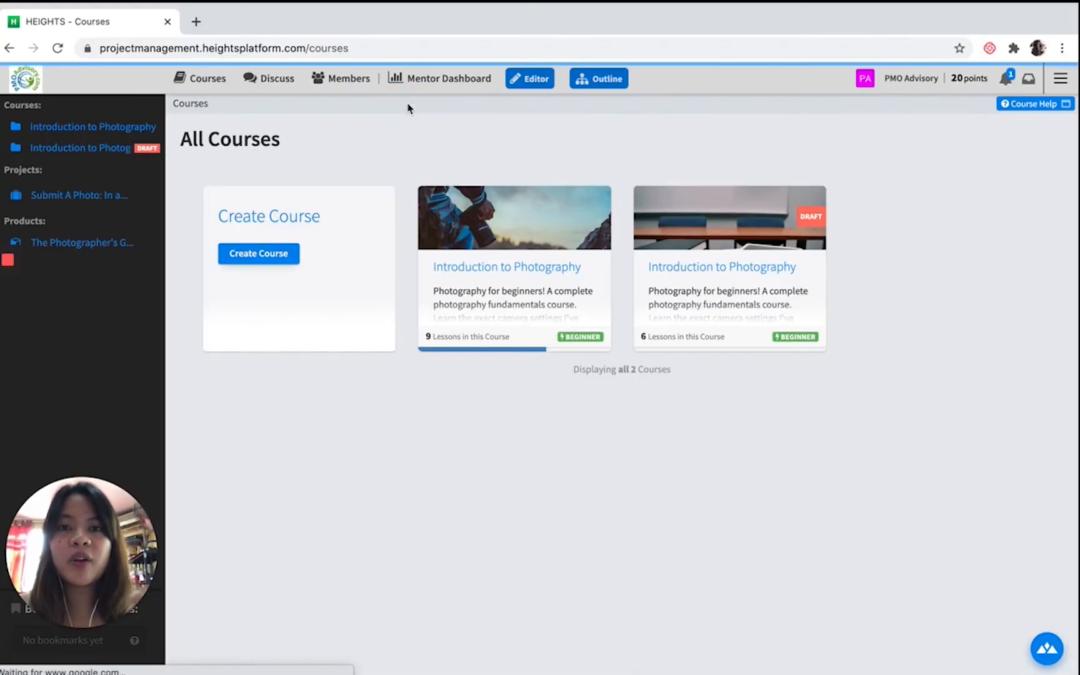
click(723, 304)
scroll(641, 435, down, 4)
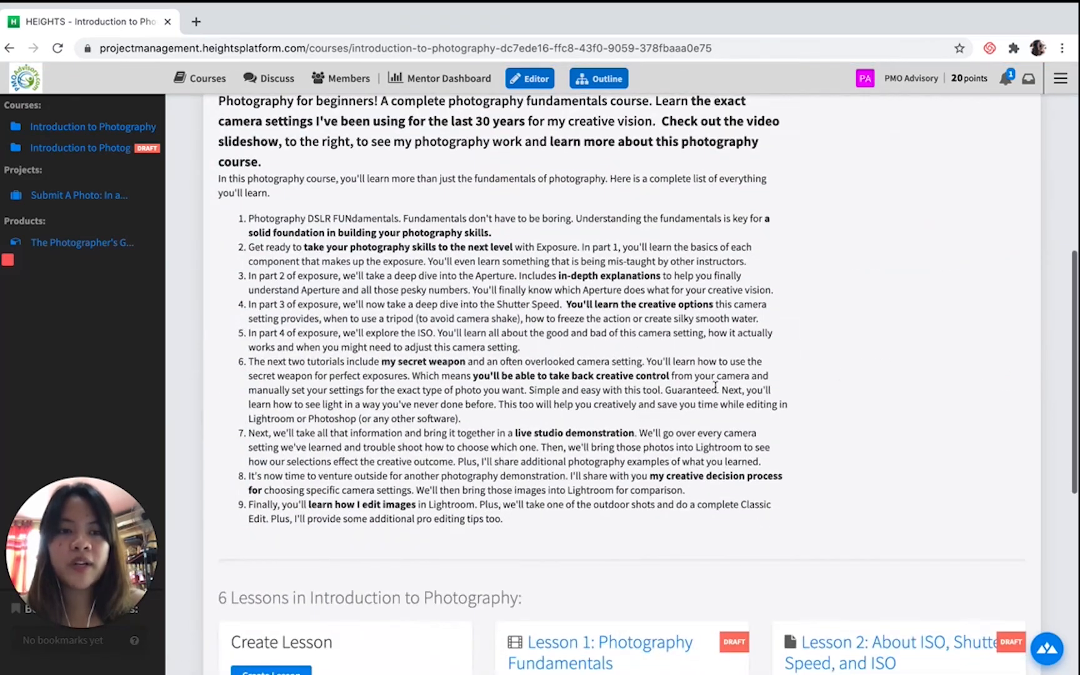
scroll(875, 372, up, 5)
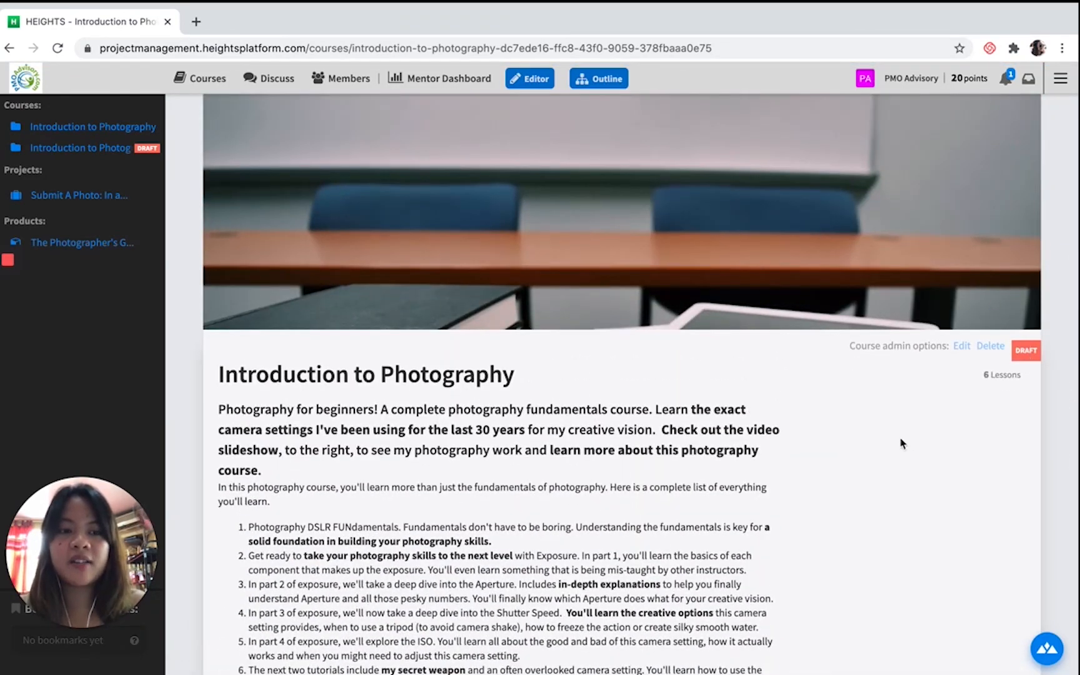
scroll(904, 446, down, 10)
scroll(560, 190, up, 6)
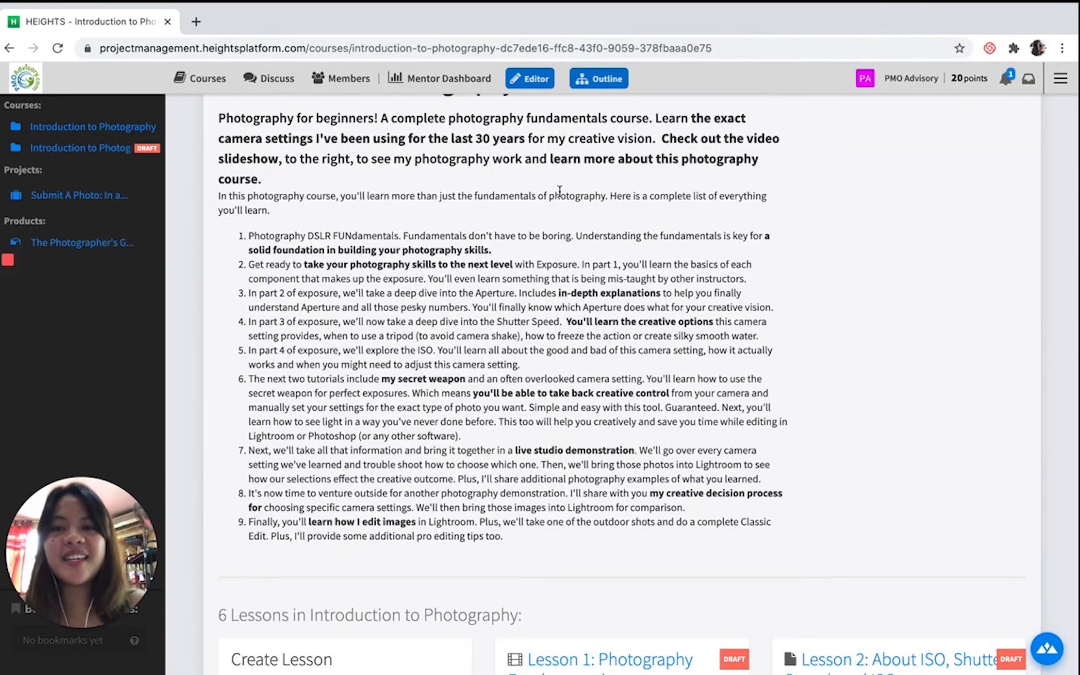
scroll(754, 150, up, 5)
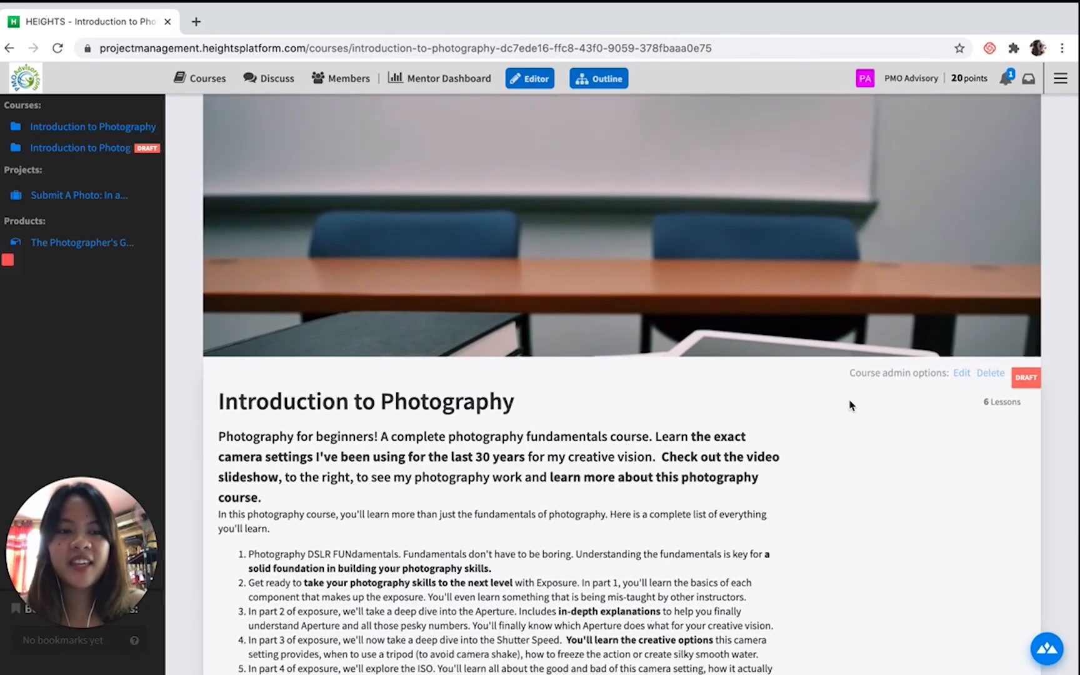
click(961, 374)
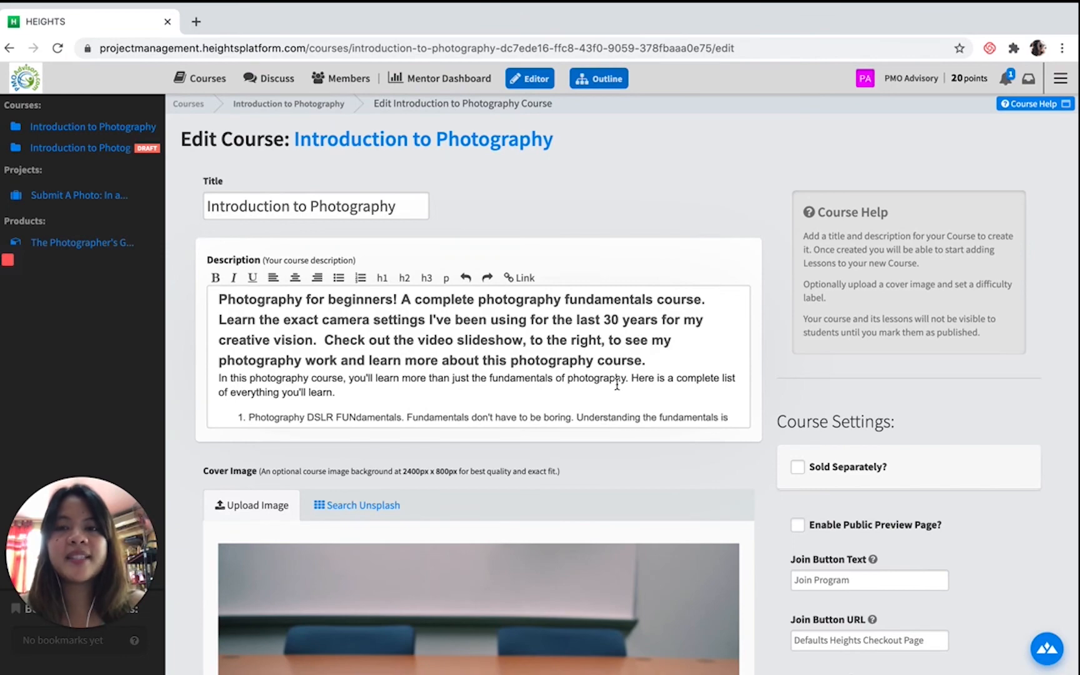
scroll(547, 452, down, 4)
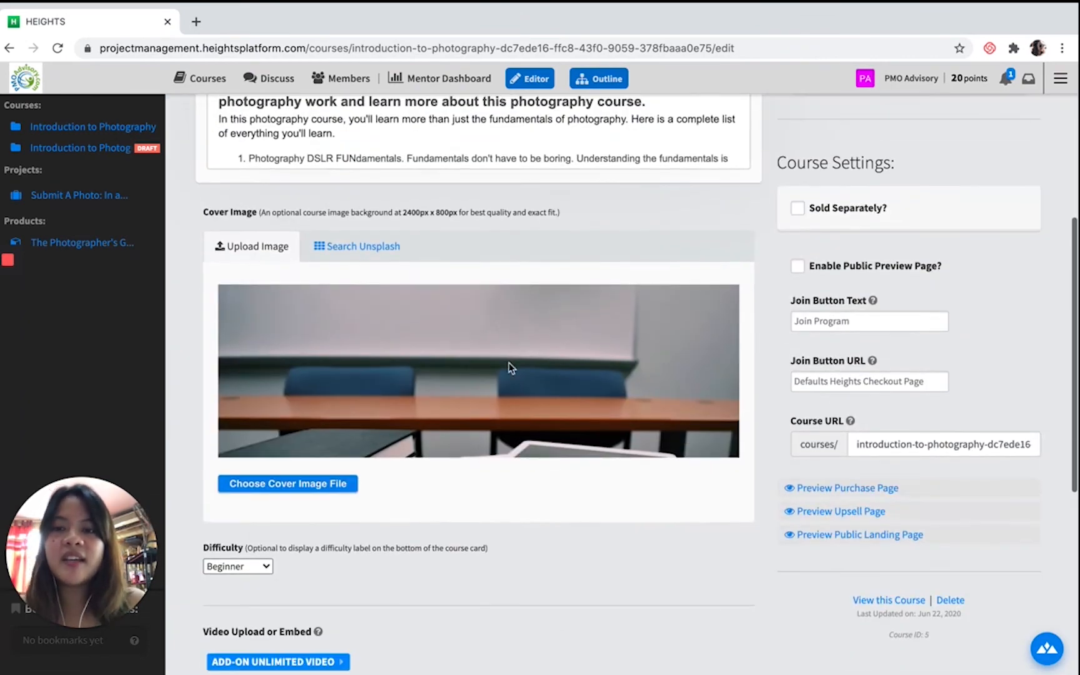
- Mark the draft Introduction to Photography course as published and save the course
scroll(509, 363, down, 5)
scroll(413, 375, up, 9)
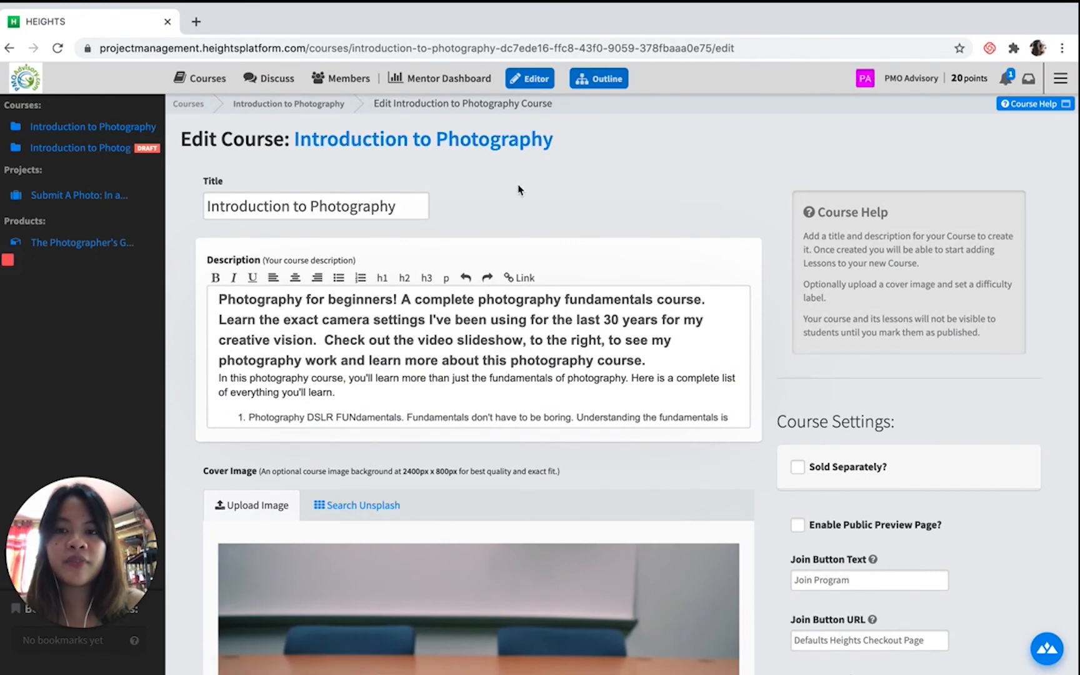
scroll(518, 190, down, 10)
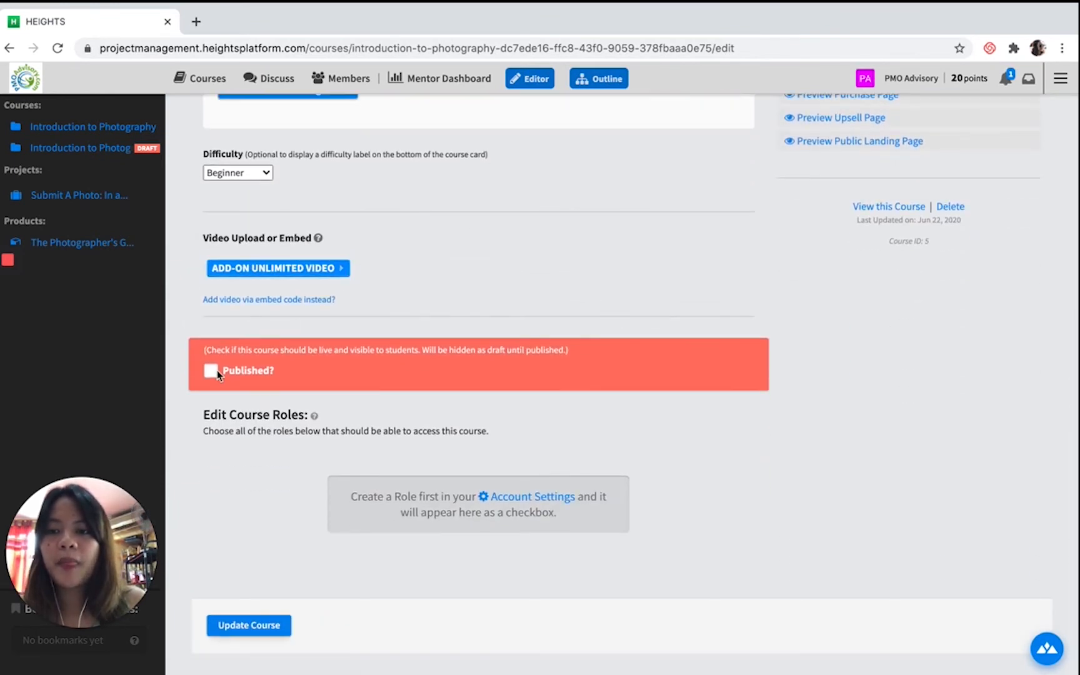
click(211, 371)
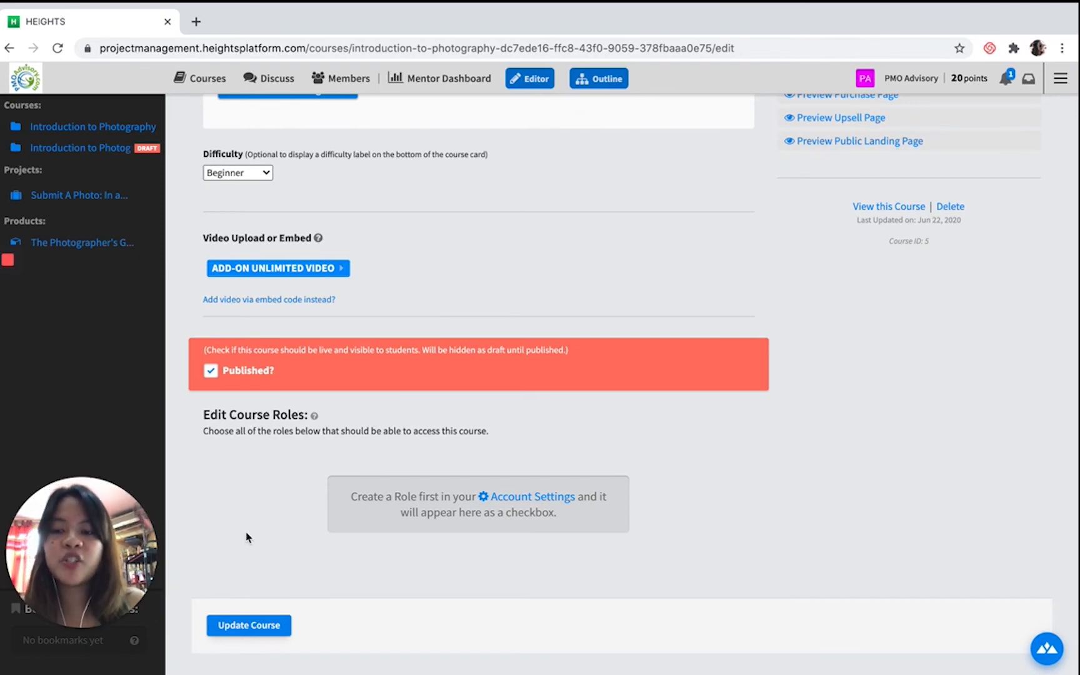
click(261, 633)
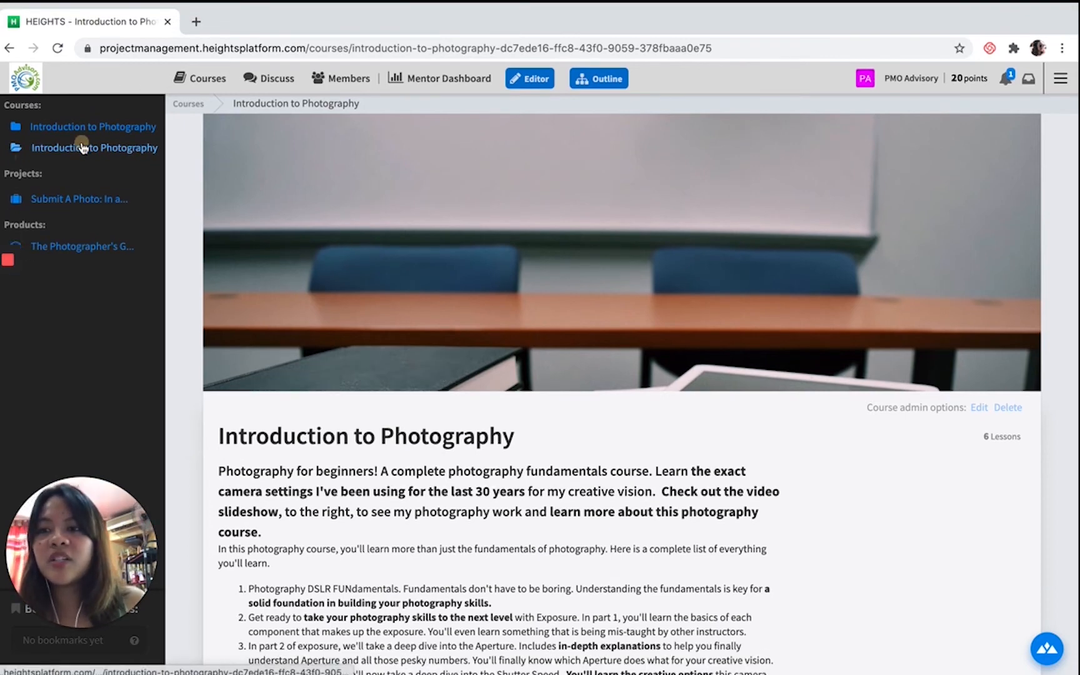
- Open Lesson 1: Photography Fundamentals from the newly published course for editing, mark it as published, and save it
click(83, 148)
click(97, 170)
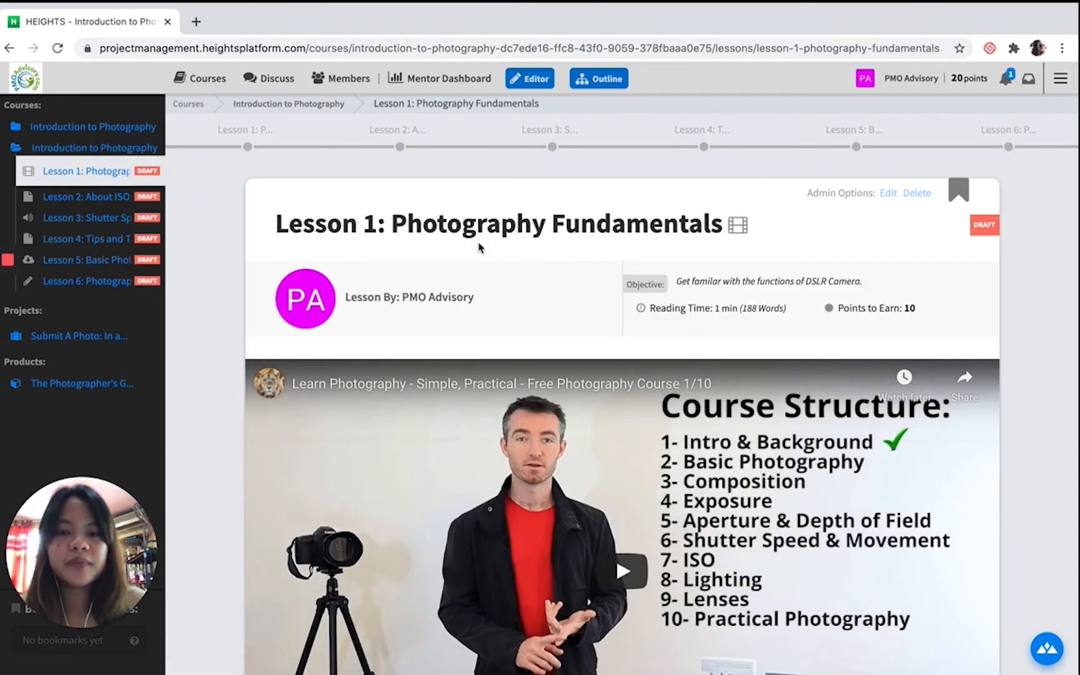
click(889, 194)
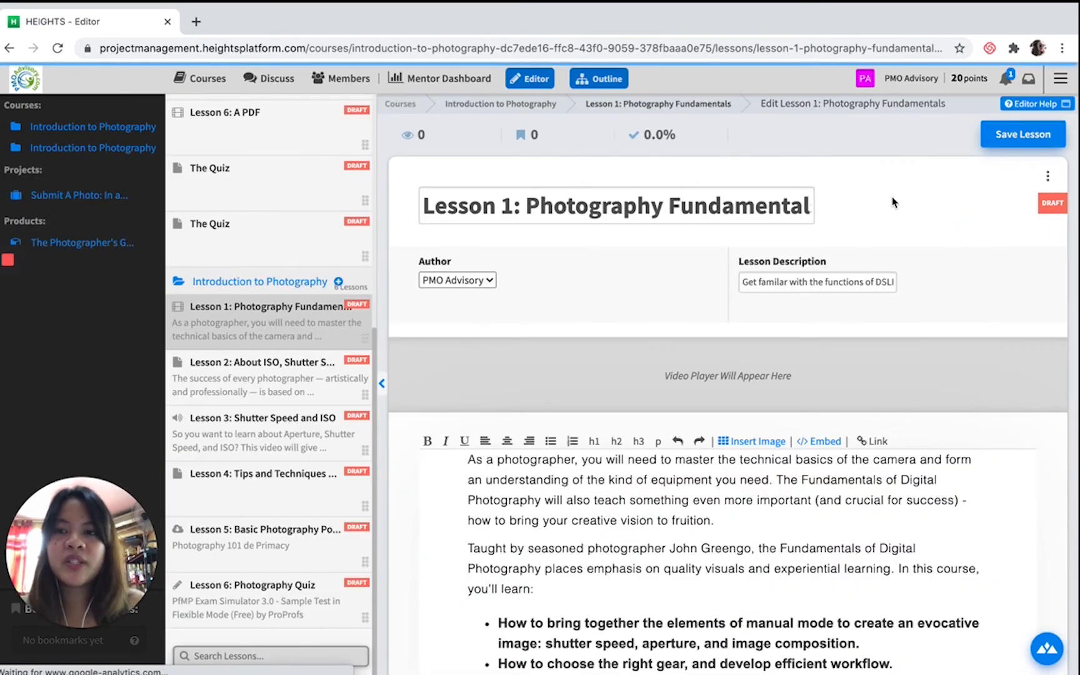
scroll(730, 338, down, 10)
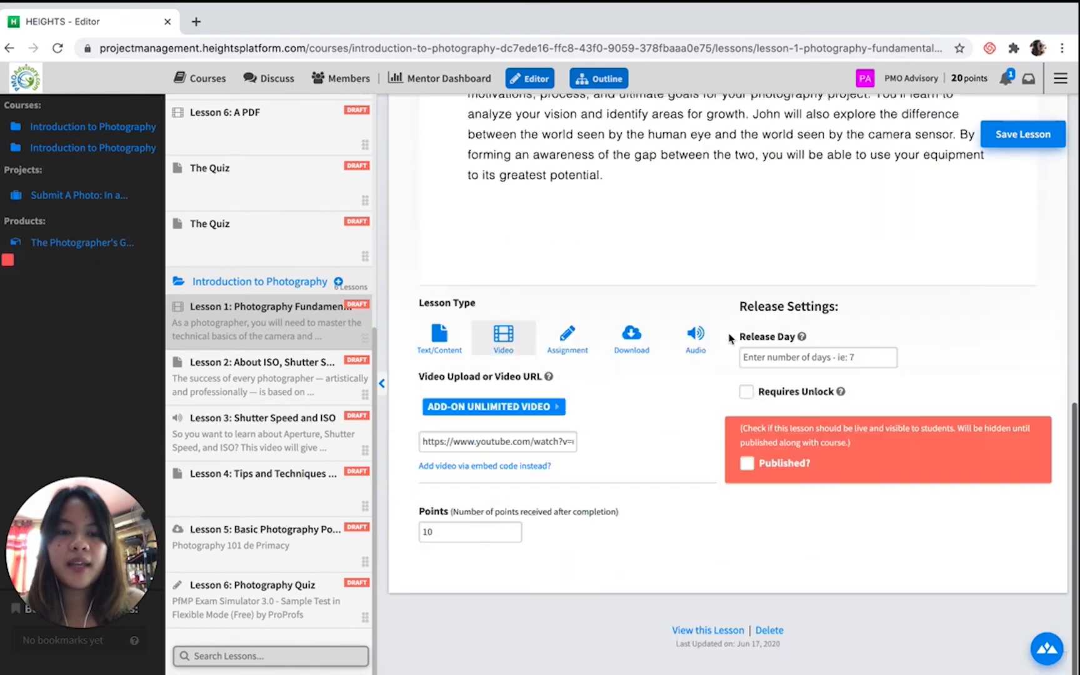
click(746, 463)
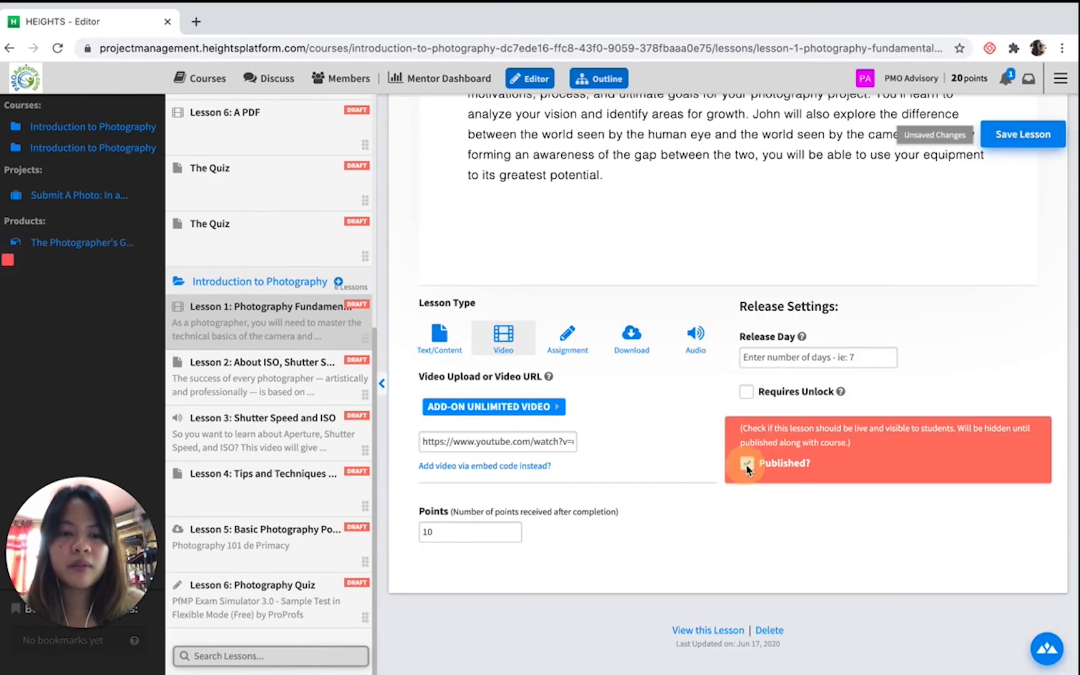
click(1024, 135)
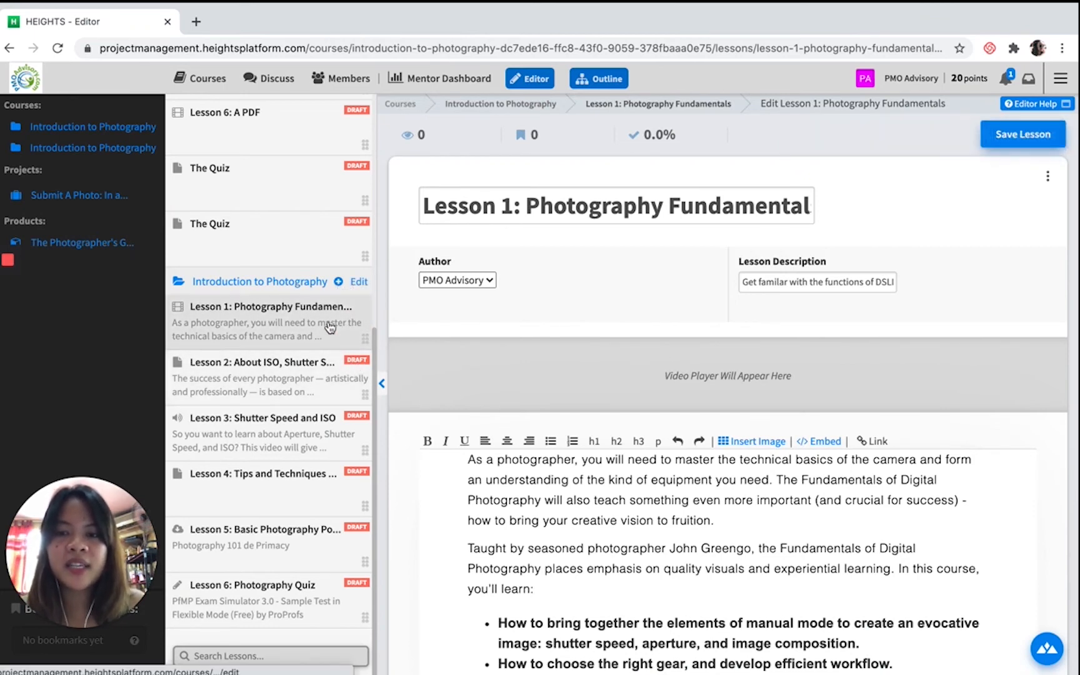
- Mark Lesson 2: About ISO, Shutter Speed, and ISO as published and save it
click(331, 384)
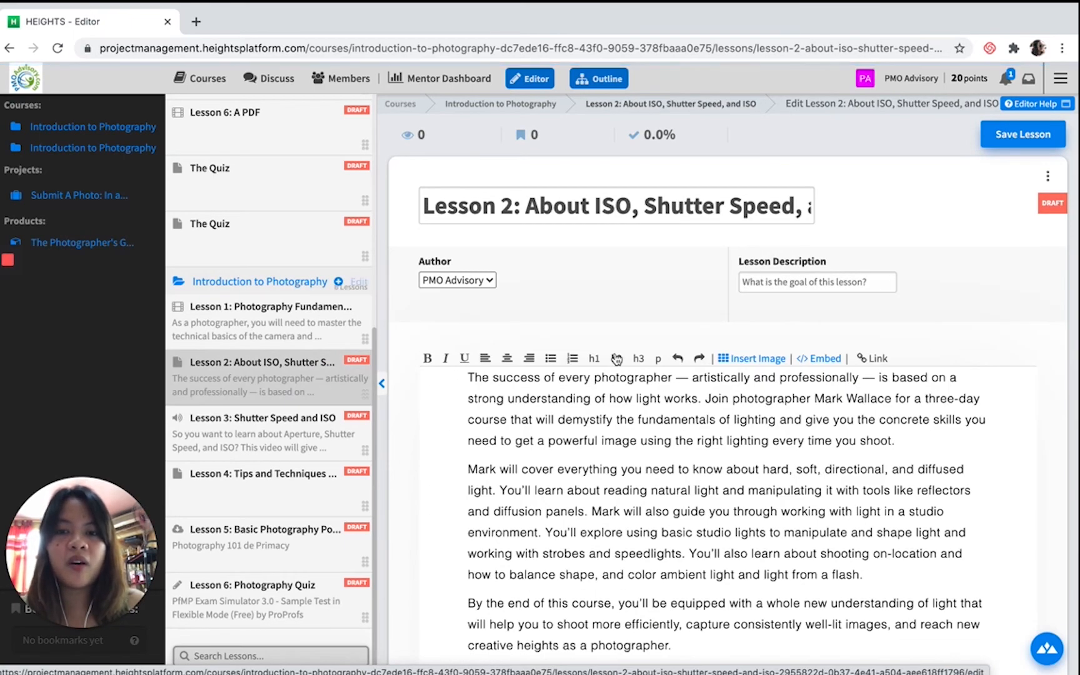
scroll(952, 378, down, 8)
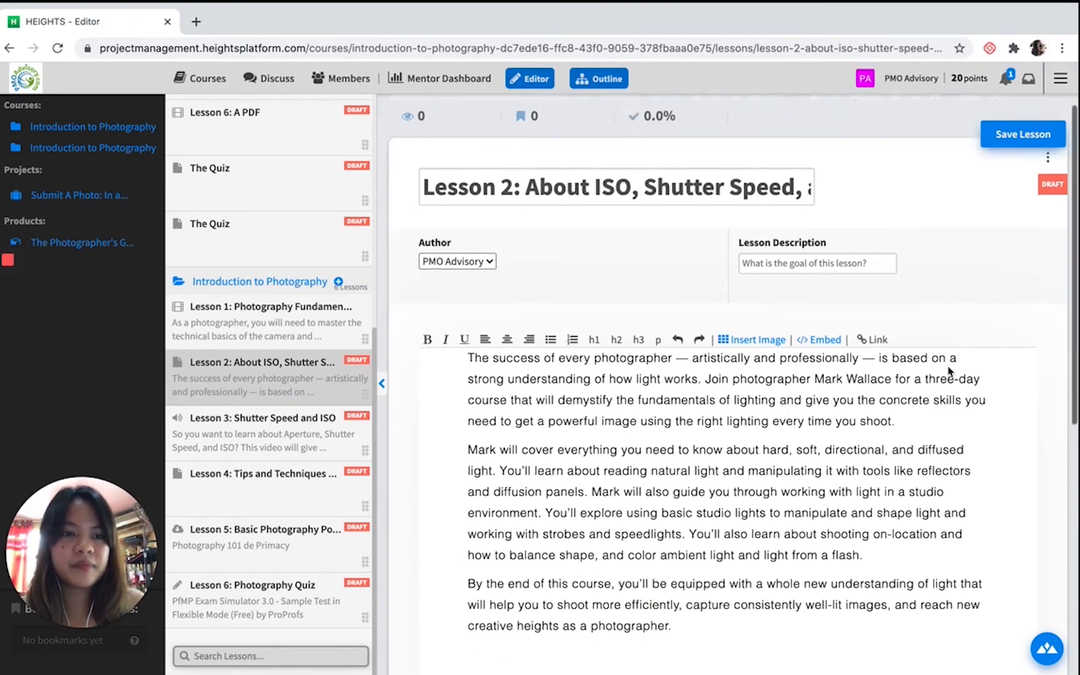
click(747, 544)
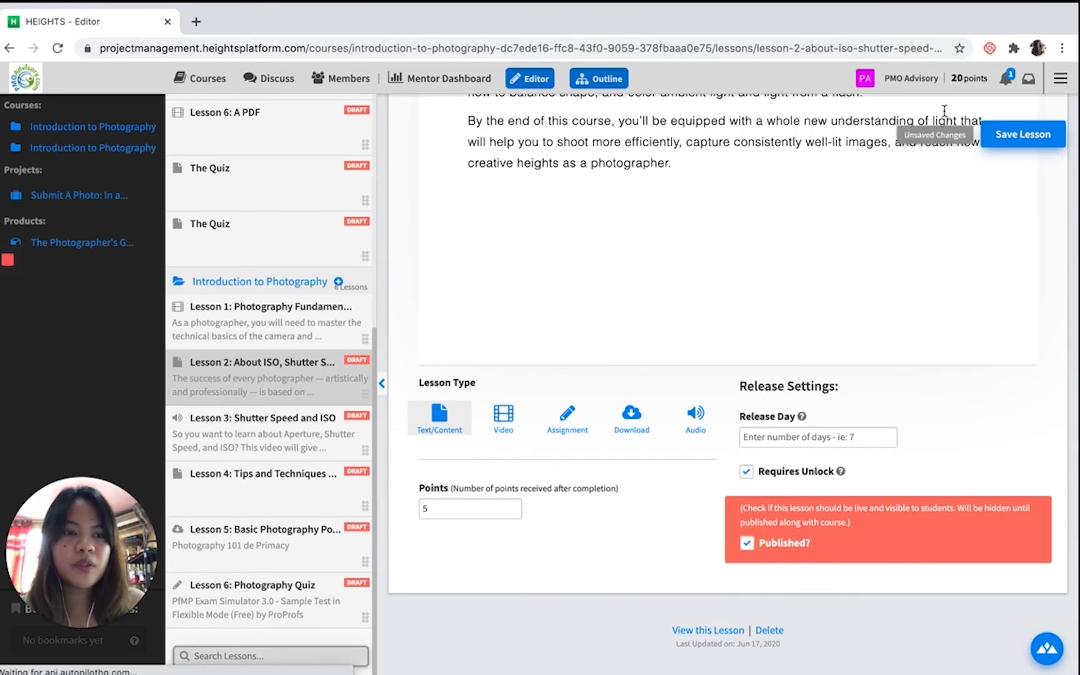
click(1020, 137)
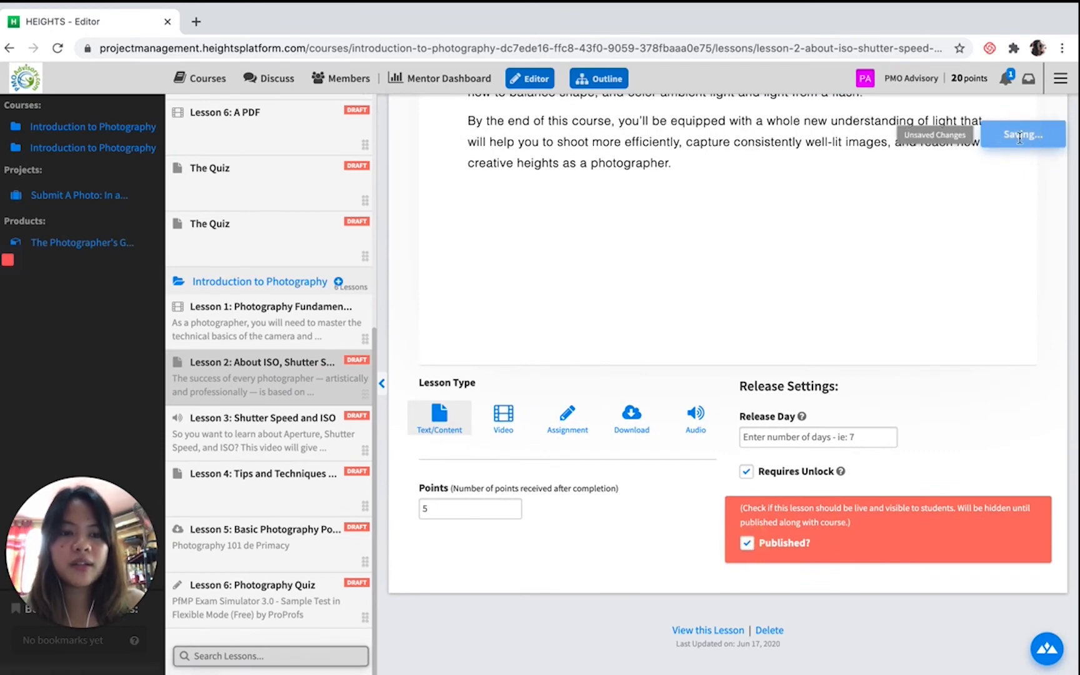
- Mark Lessons 3 through 6 of the course as published, saving each lesson
click(310, 422)
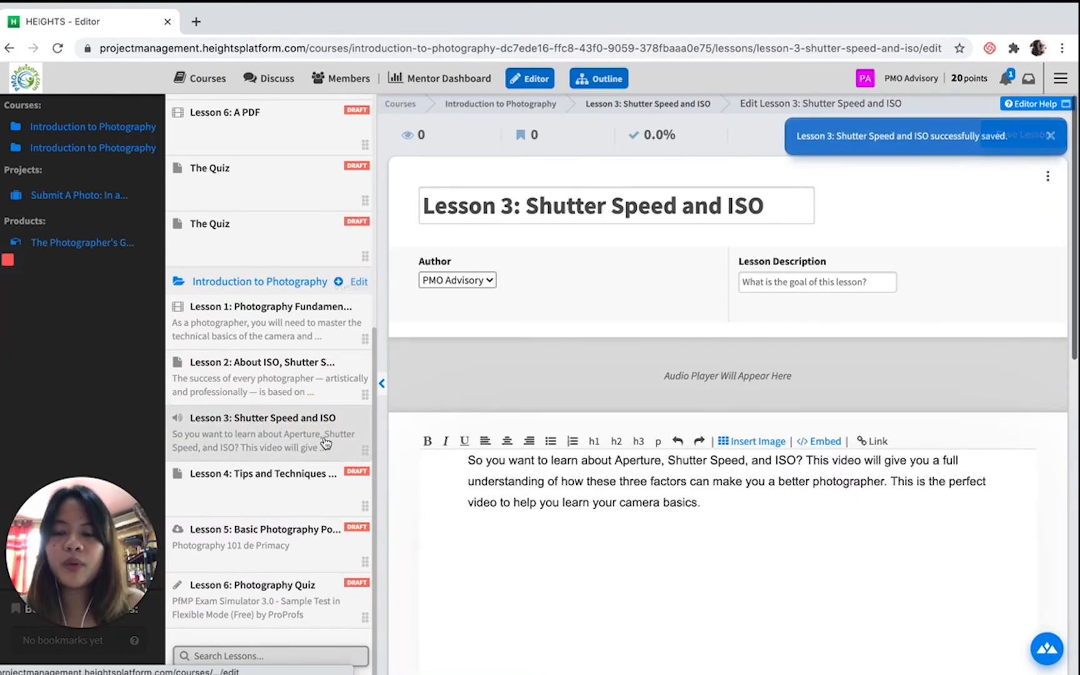
click(316, 473)
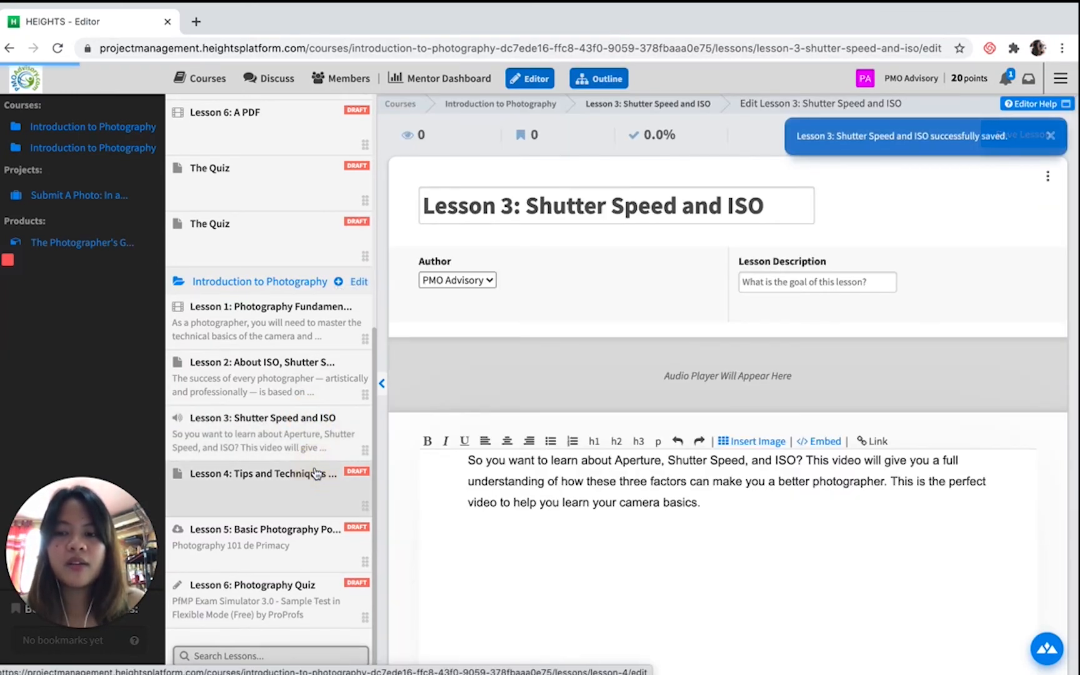
scroll(835, 327, down, 5)
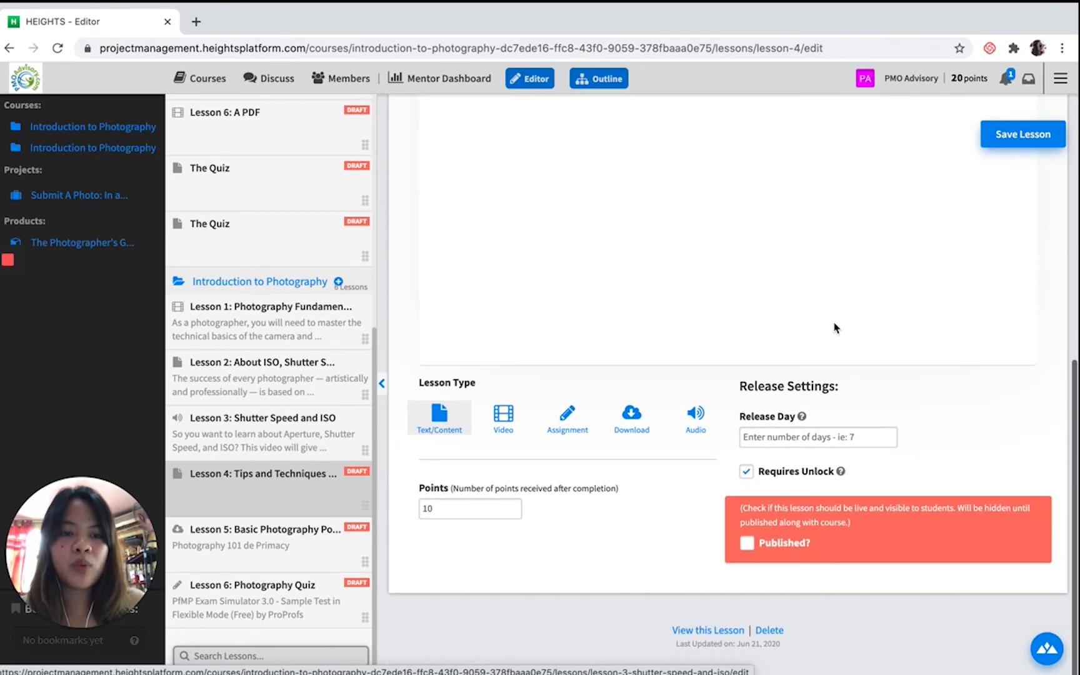
click(746, 543)
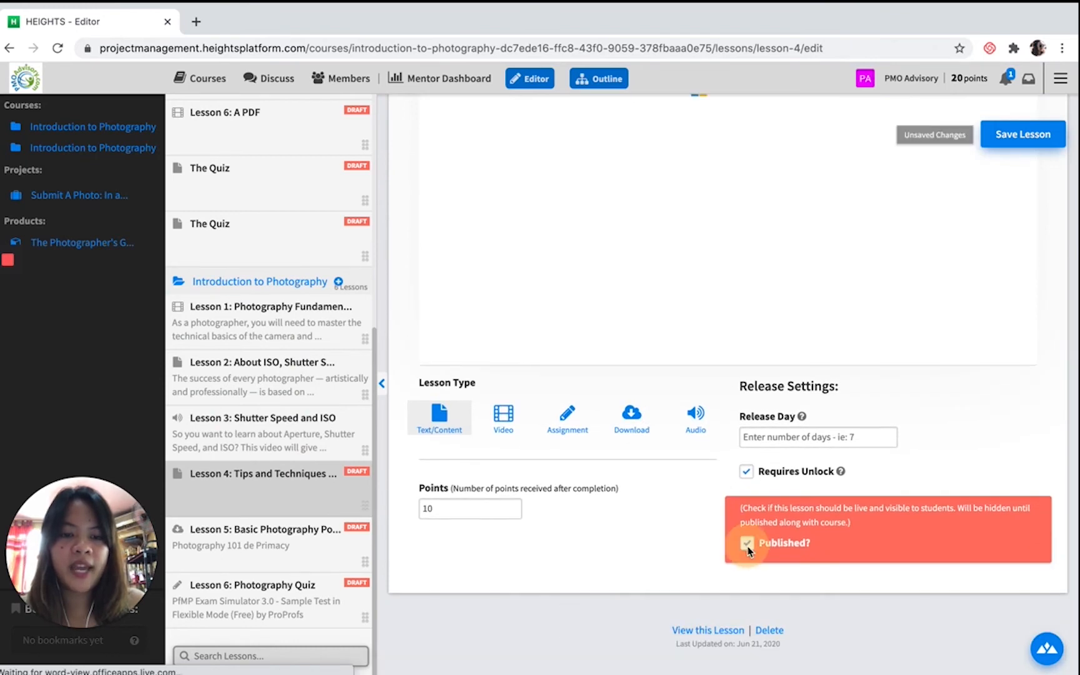
click(1023, 133)
click(1030, 133)
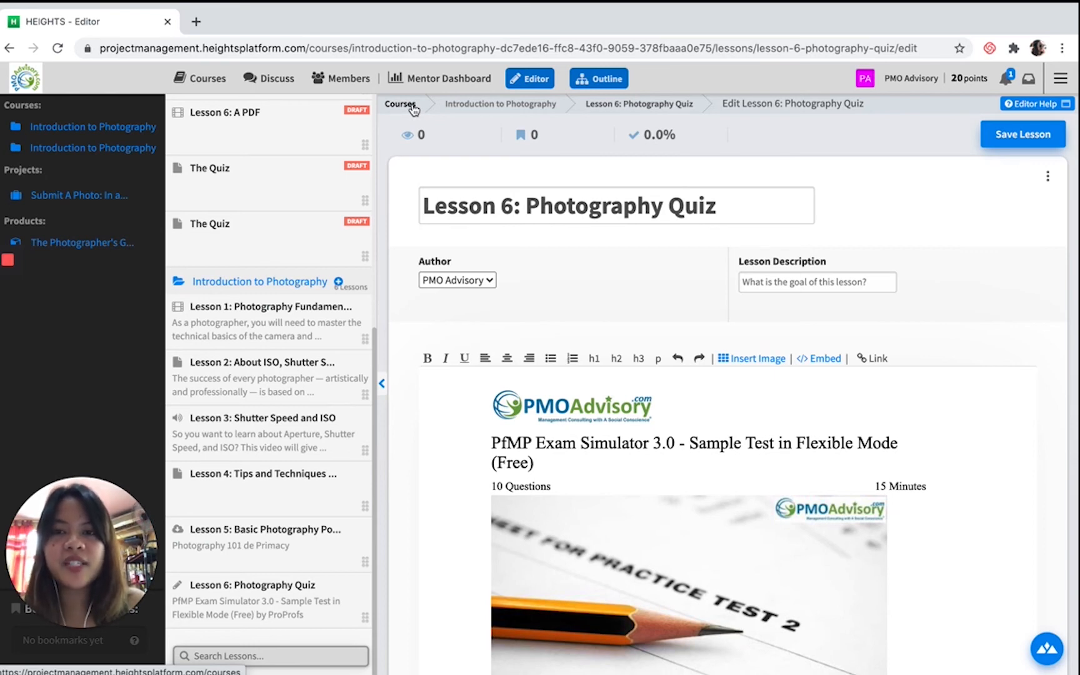
- Open the six-lesson Introduction to Photography course from the list of all courses and review its description and lesson cards
click(412, 108)
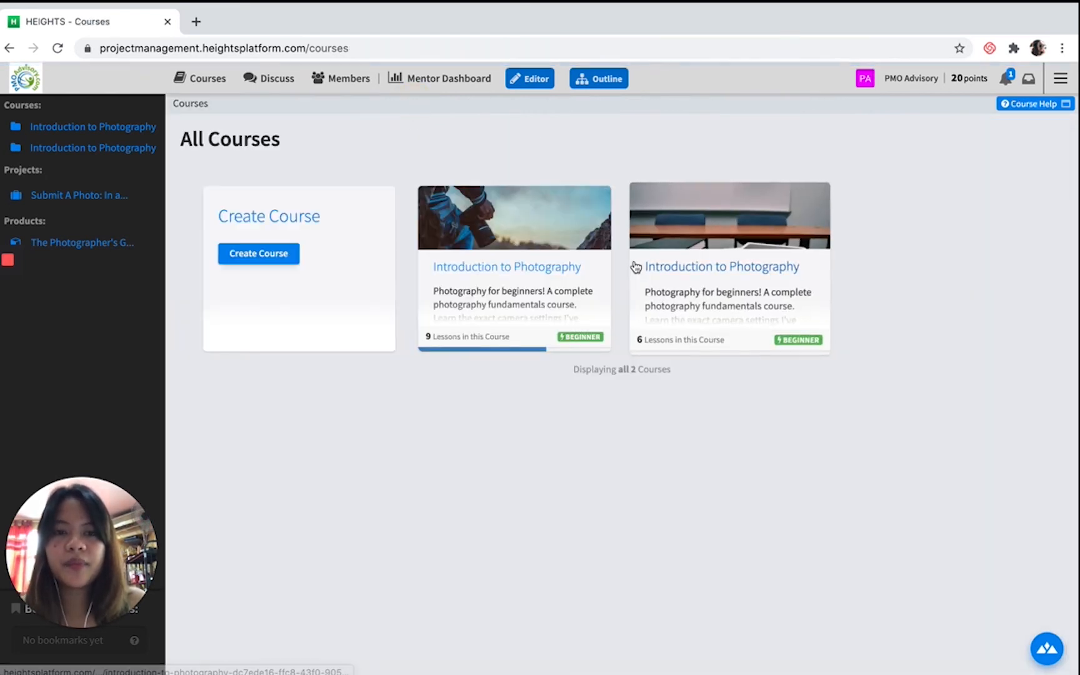
click(729, 305)
scroll(728, 304, down, 2)
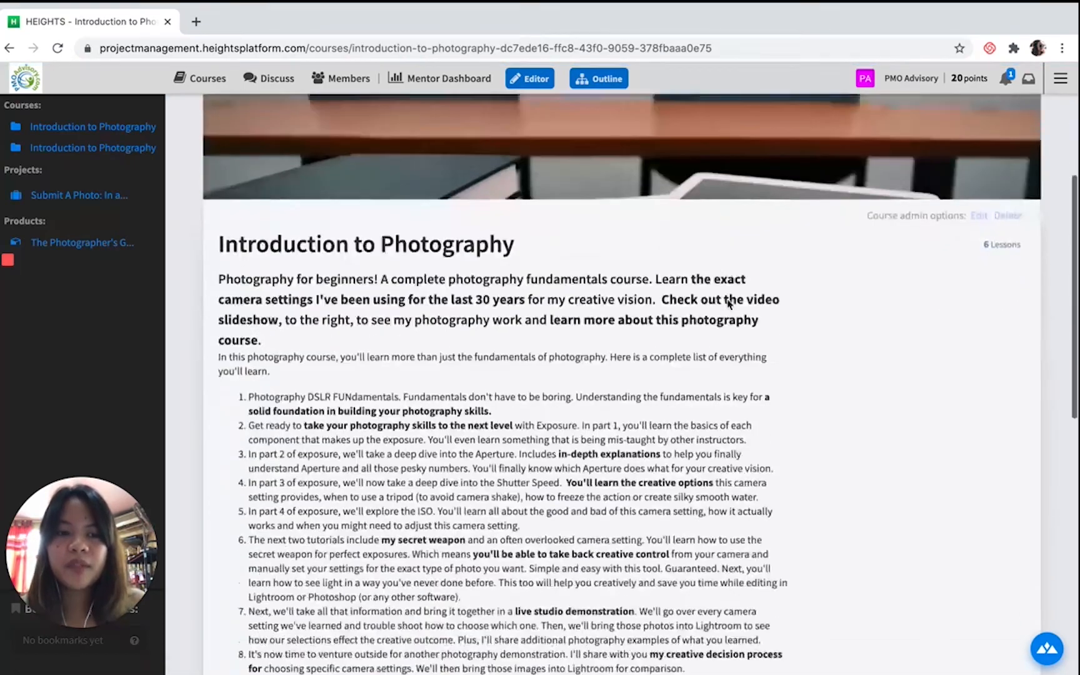
scroll(729, 305, down, 8)
scroll(727, 299, up, 12)
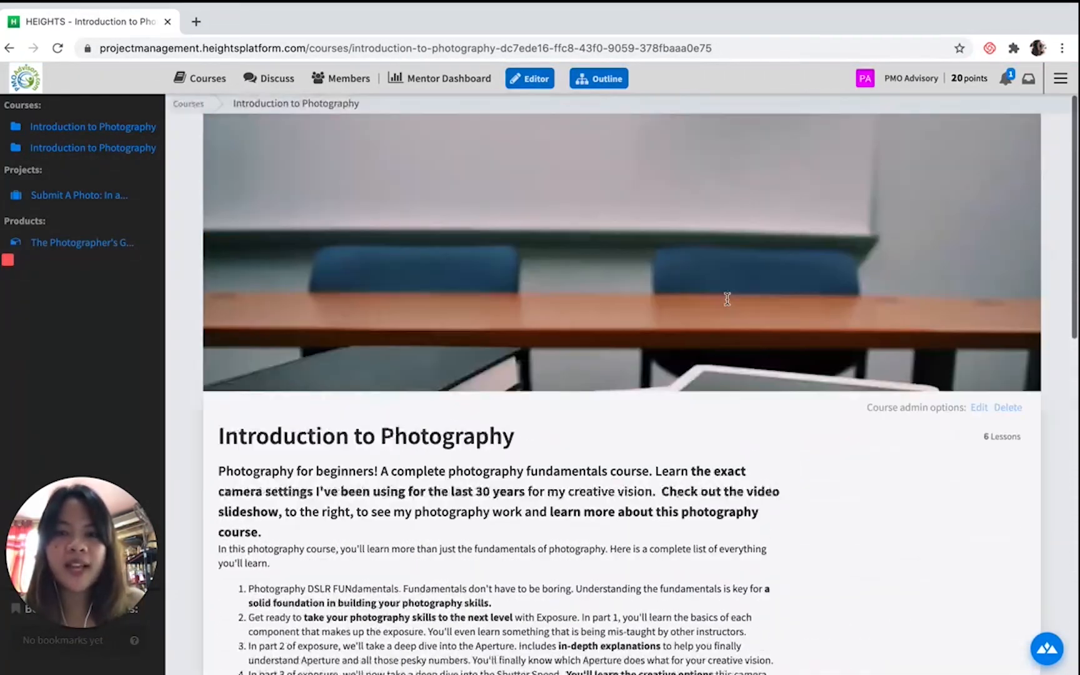
scroll(608, 450, down, 10)
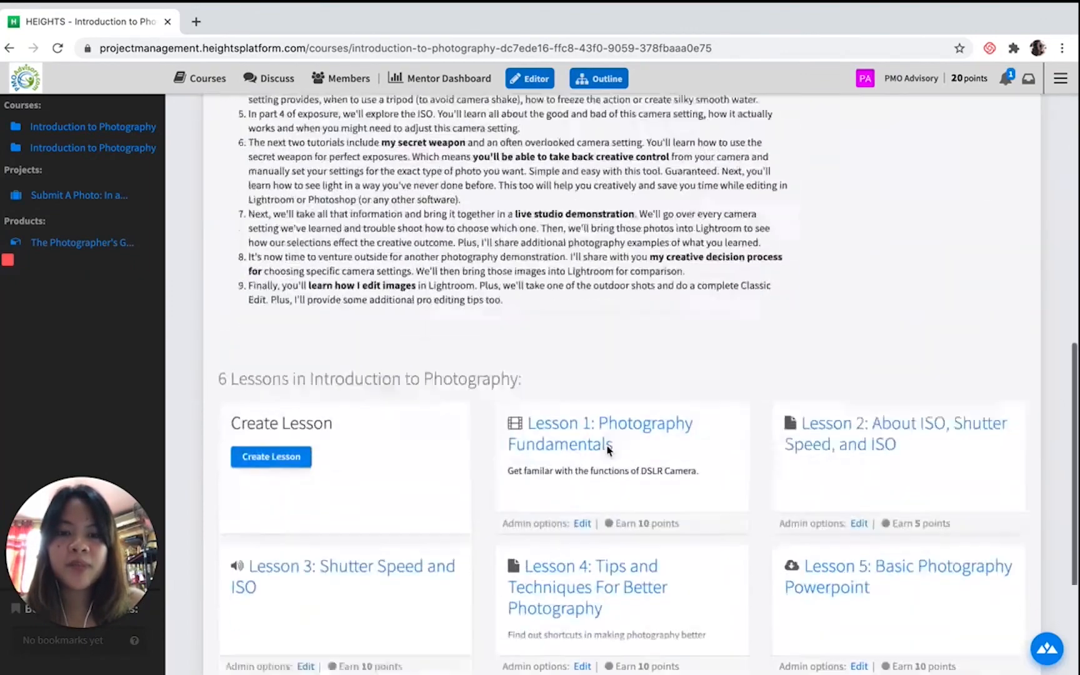
- Open Lesson 1 of the six-lesson course as a student would and look over its points, embedded video and text
click(202, 80)
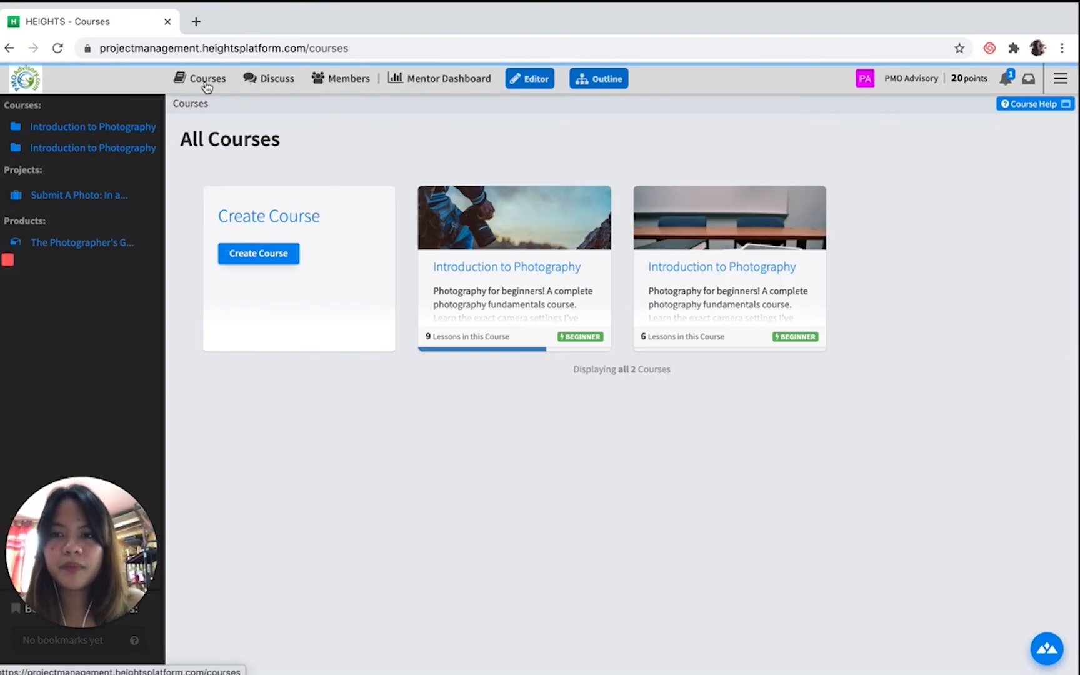
click(118, 148)
click(99, 169)
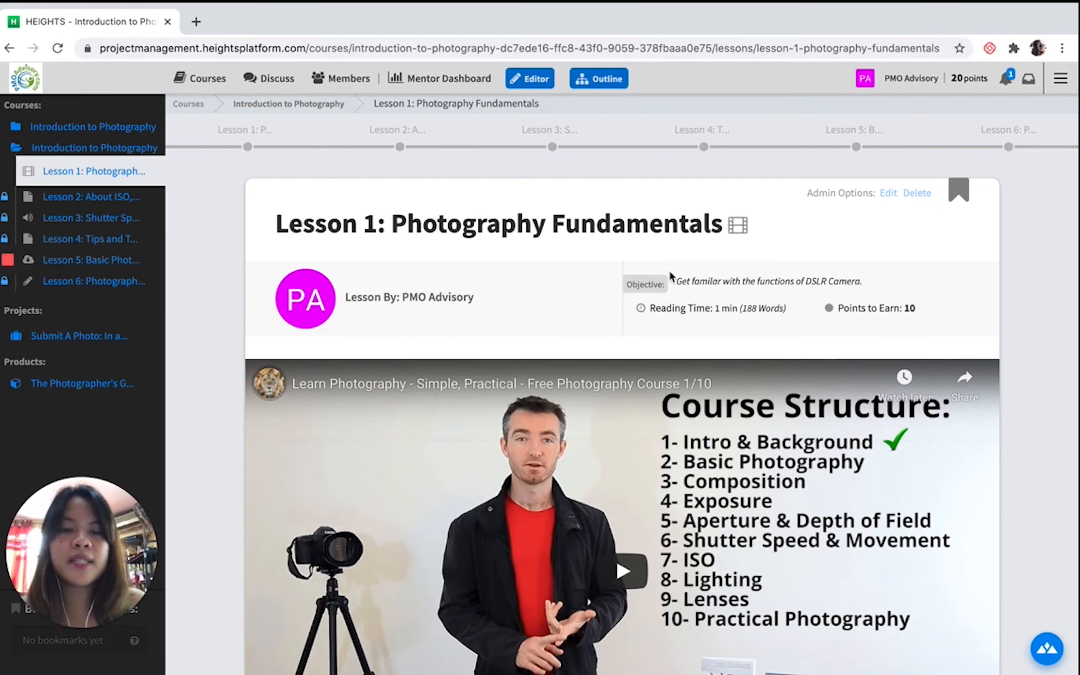
scroll(563, 300, down, 5)
scroll(543, 313, up, 3)
scroll(543, 313, up, 1)
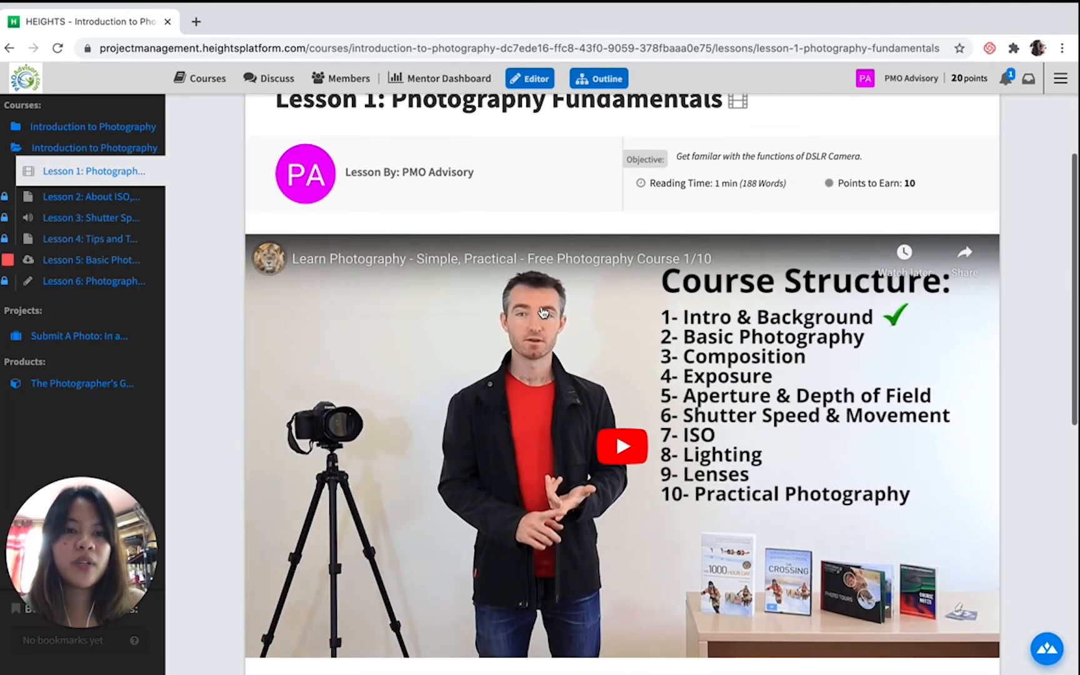
scroll(543, 313, down, 3)
scroll(543, 313, up, 3)
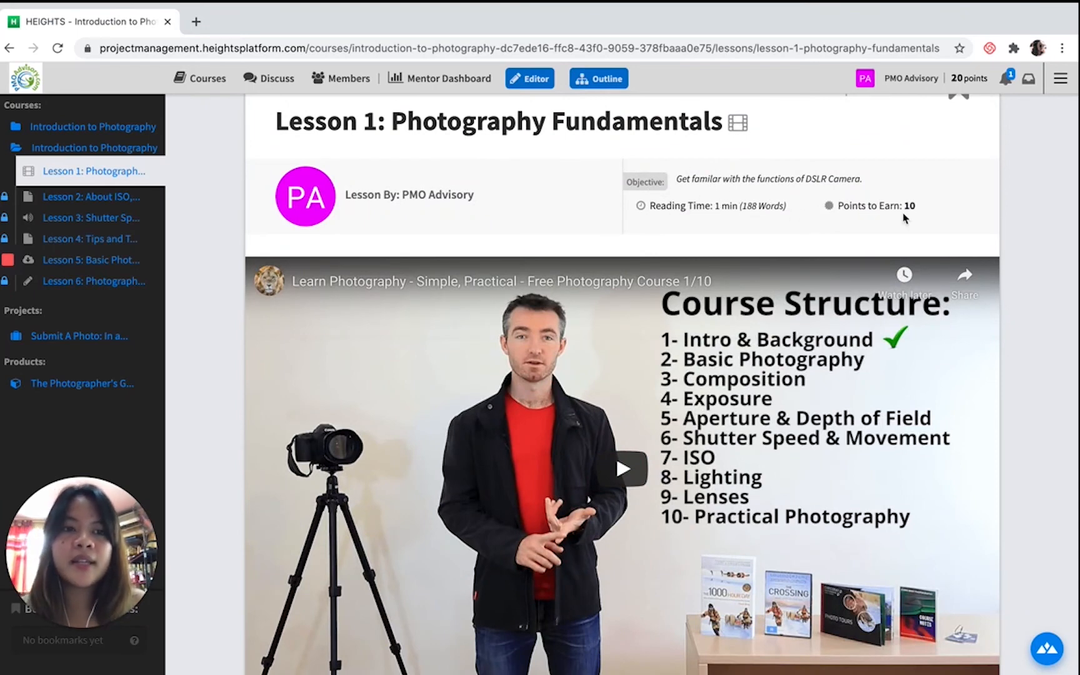
scroll(881, 216, down, 8)
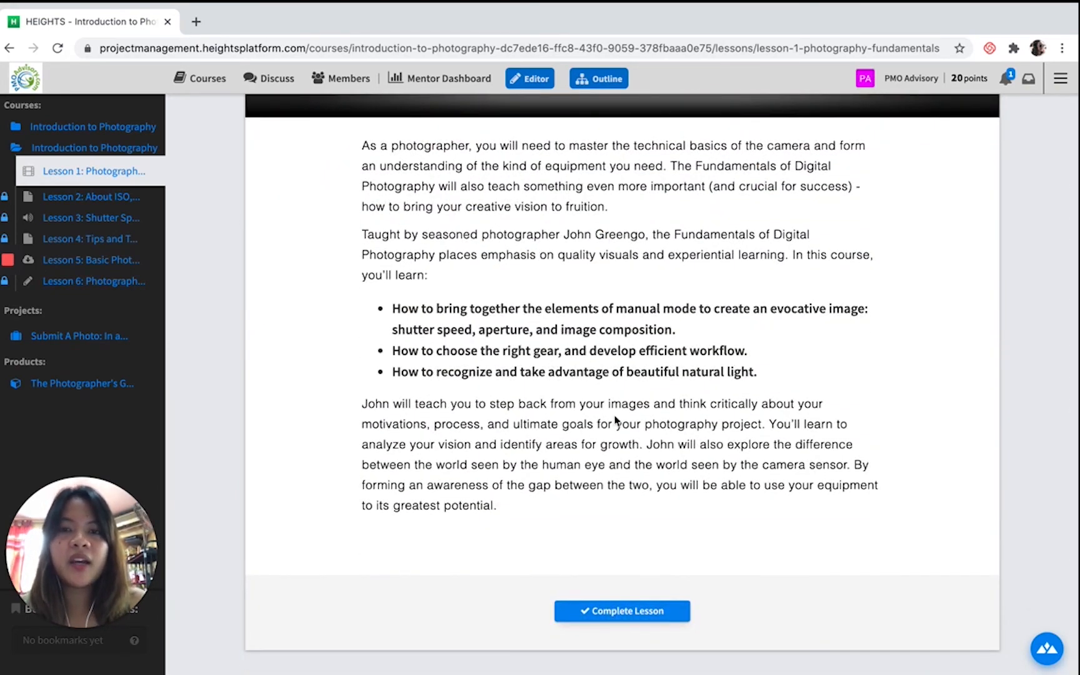
- Complete Lesson 1: Photography Fundamentals and advance to Lesson 2
click(633, 616)
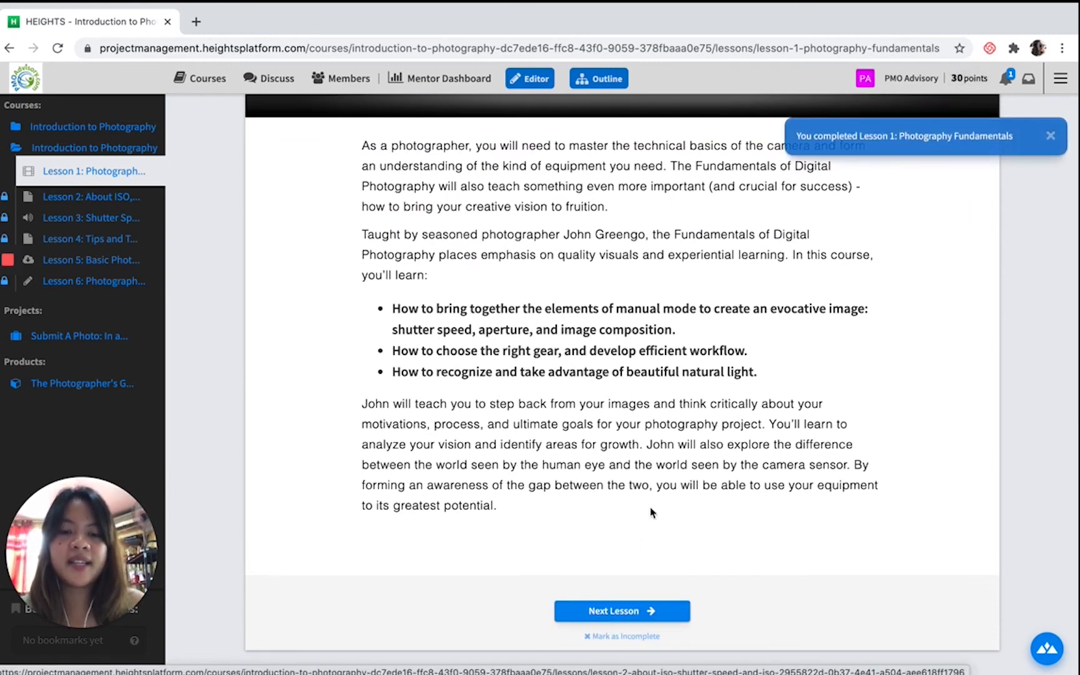
scroll(642, 458, up, 2)
scroll(642, 458, down, 2)
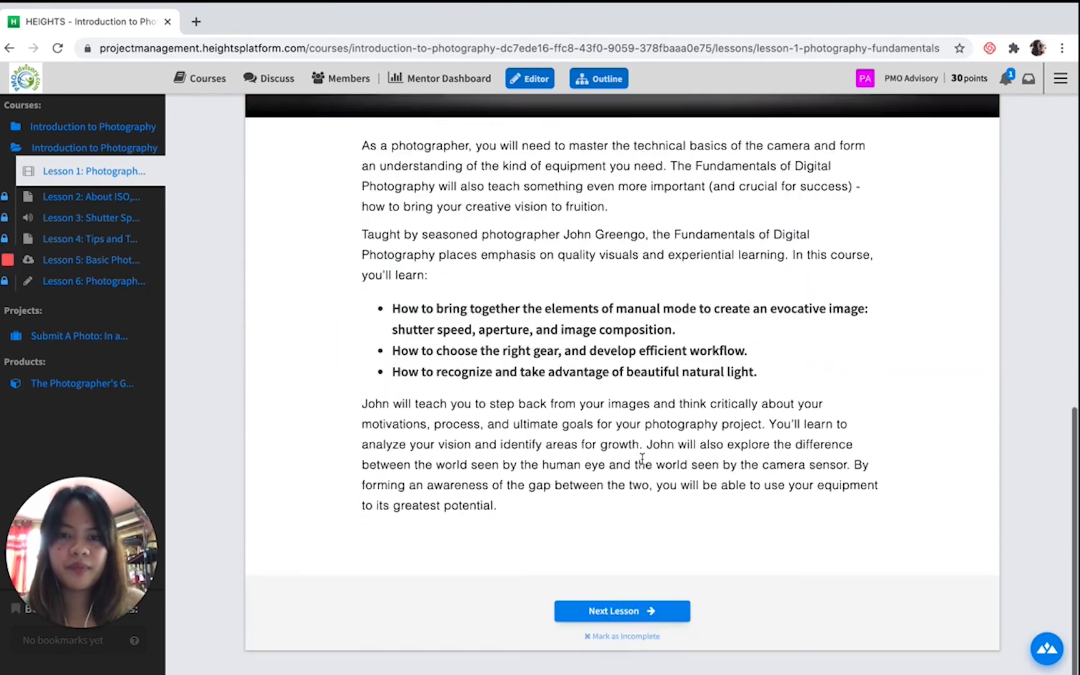
click(633, 617)
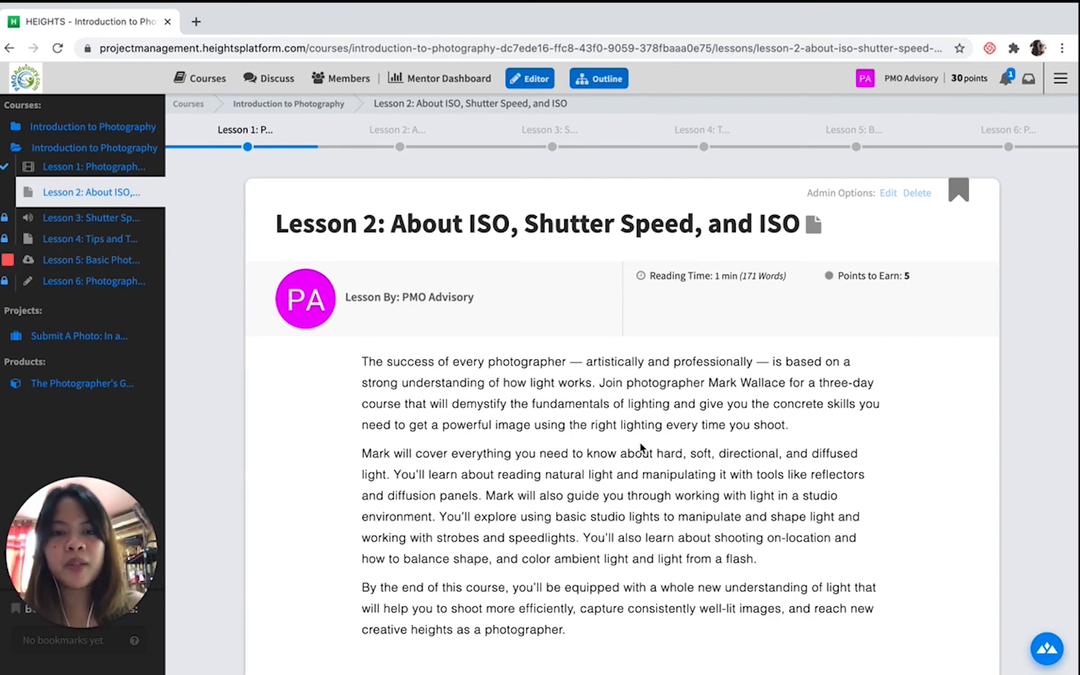
- Complete Lesson 2: About ISO, Shutter Speed, and ISO and advance to Lesson 3
scroll(569, 422, down, 2)
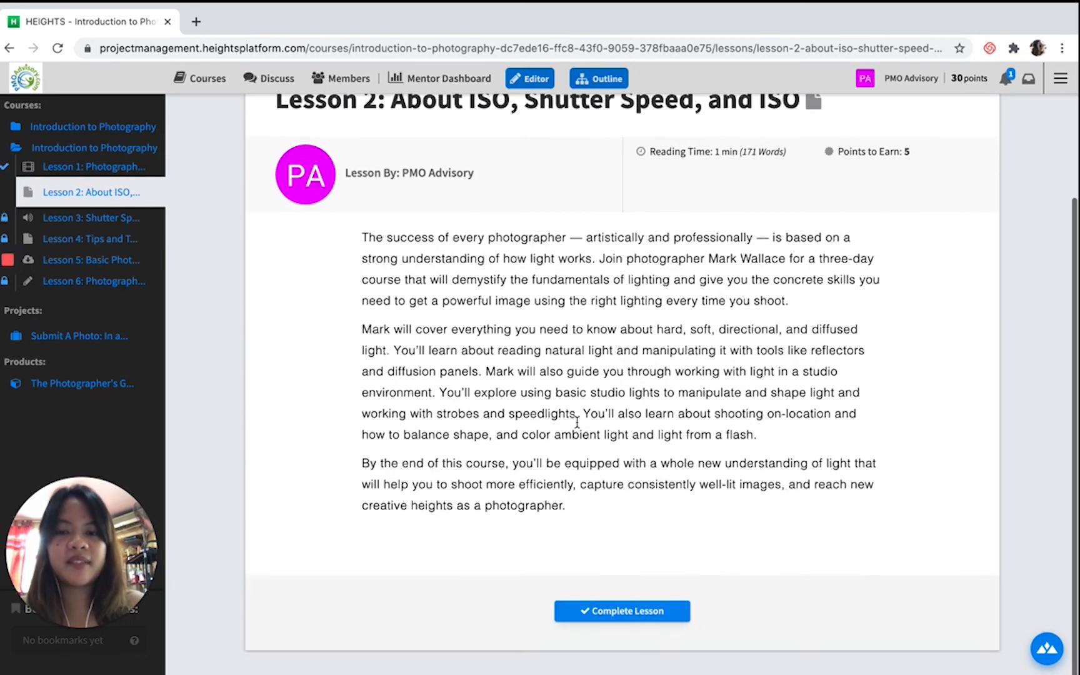
click(626, 612)
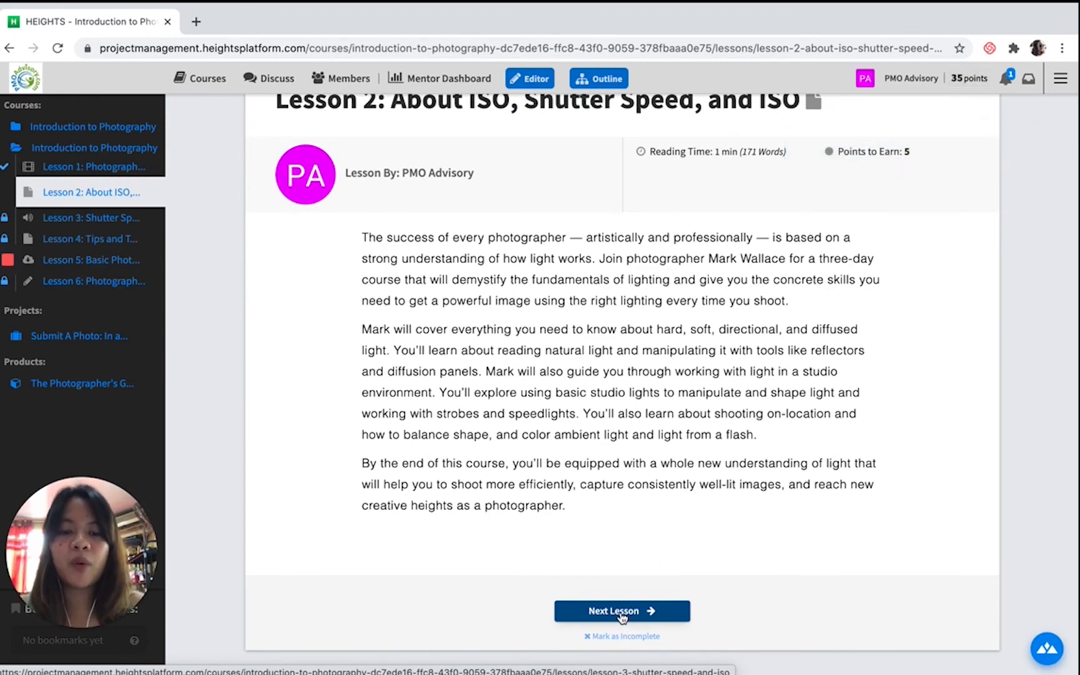
click(622, 615)
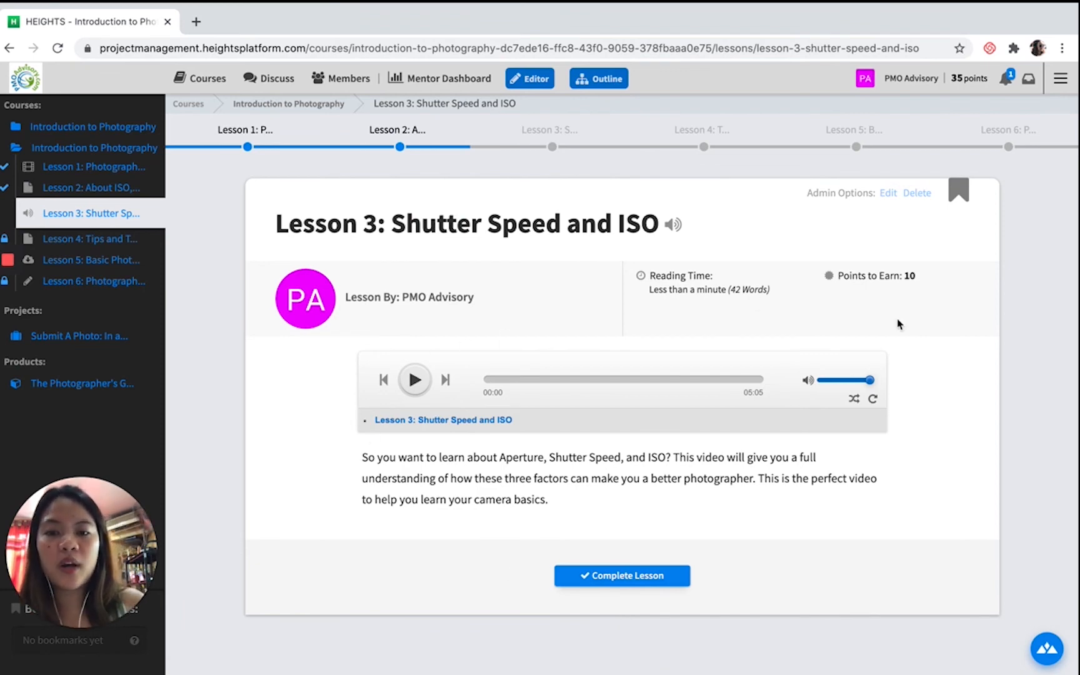
- Briefly play and pause the audio in Lesson 3: Shutter Speed and ISO, and complete the lesson
click(416, 383)
click(416, 381)
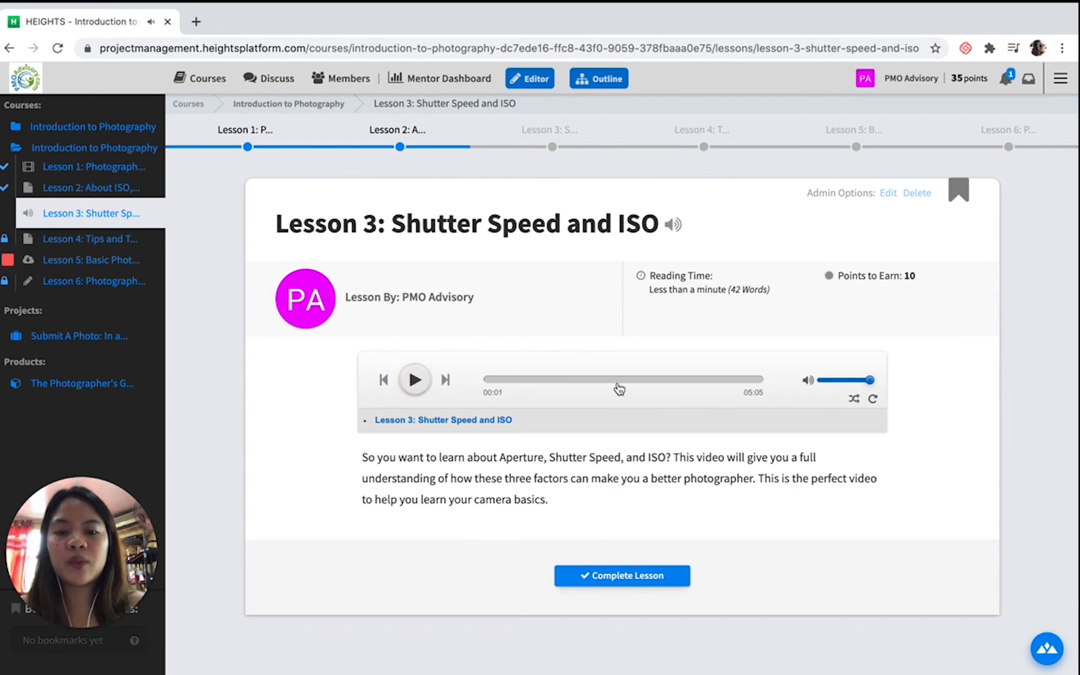
click(617, 579)
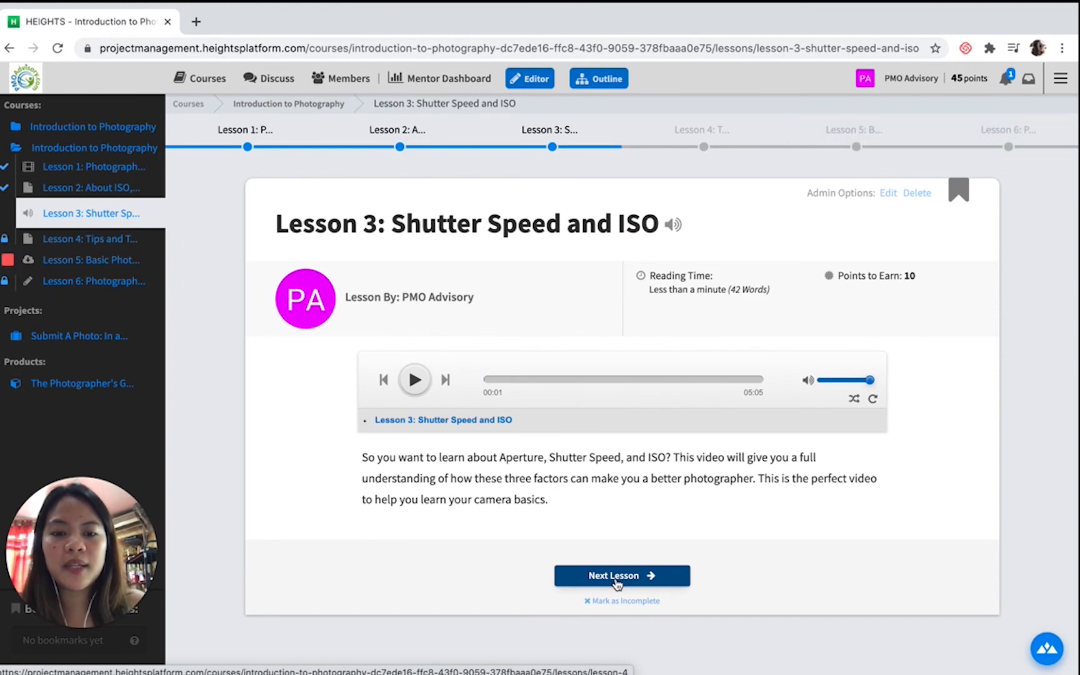
- Advance to Lesson 4: Tips and Techniques For Better Photography and browse its embedded document, setting the document zoom to 50%
click(603, 576)
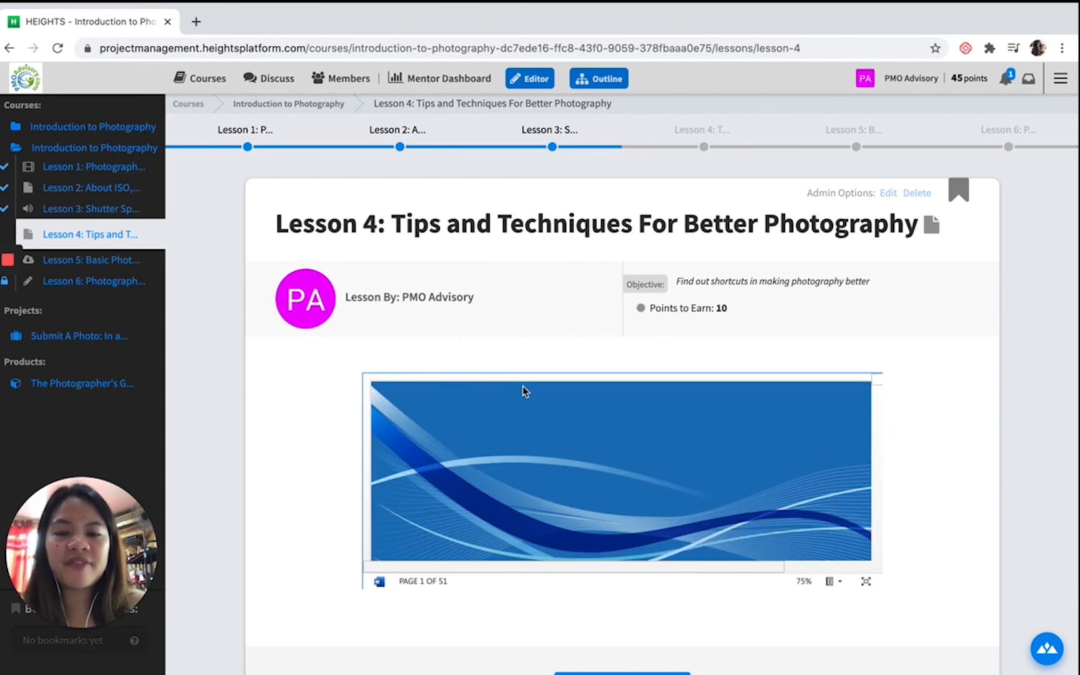
scroll(761, 447, down, 5)
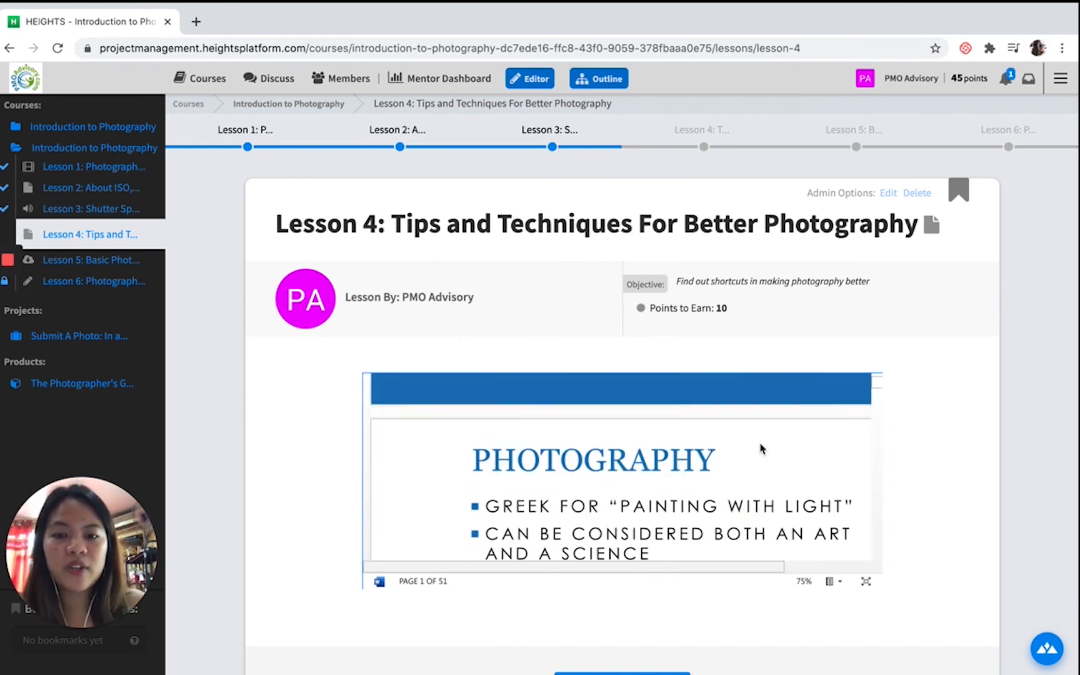
scroll(761, 447, down, 3)
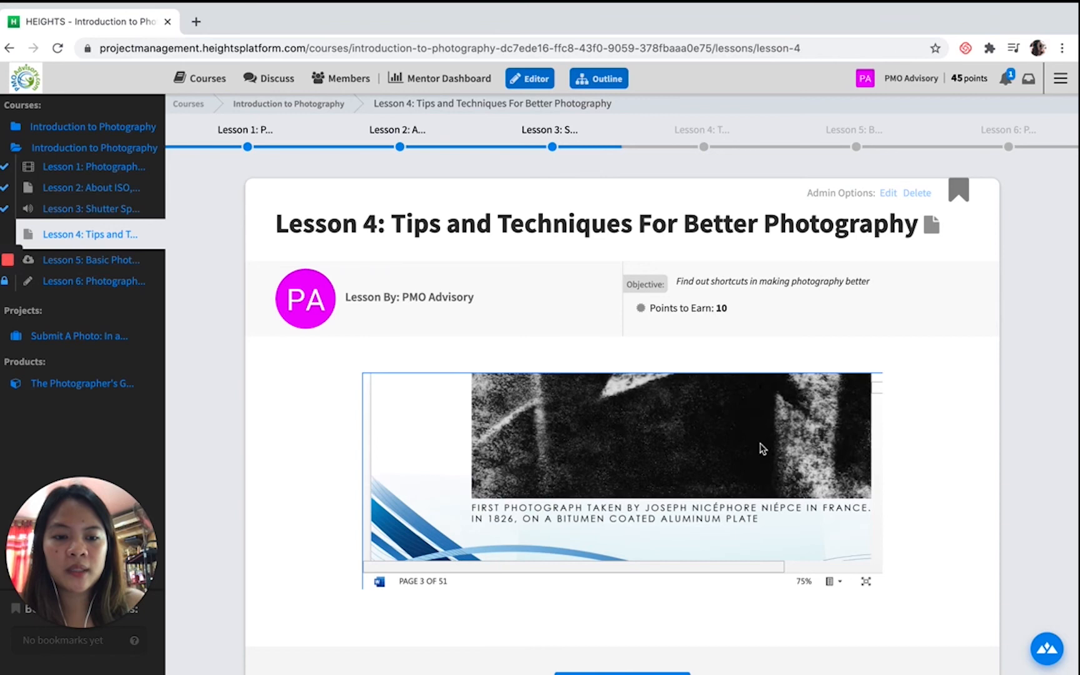
click(804, 581)
scroll(652, 507, down, 10)
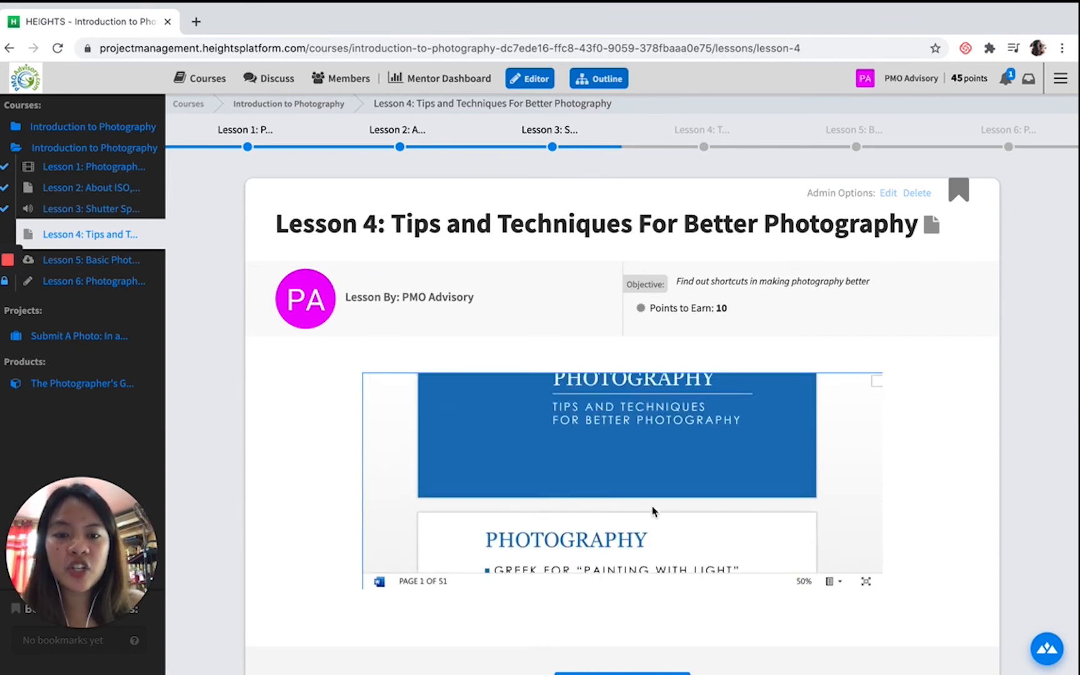
scroll(753, 510, up, 10)
scroll(756, 509, up, 3)
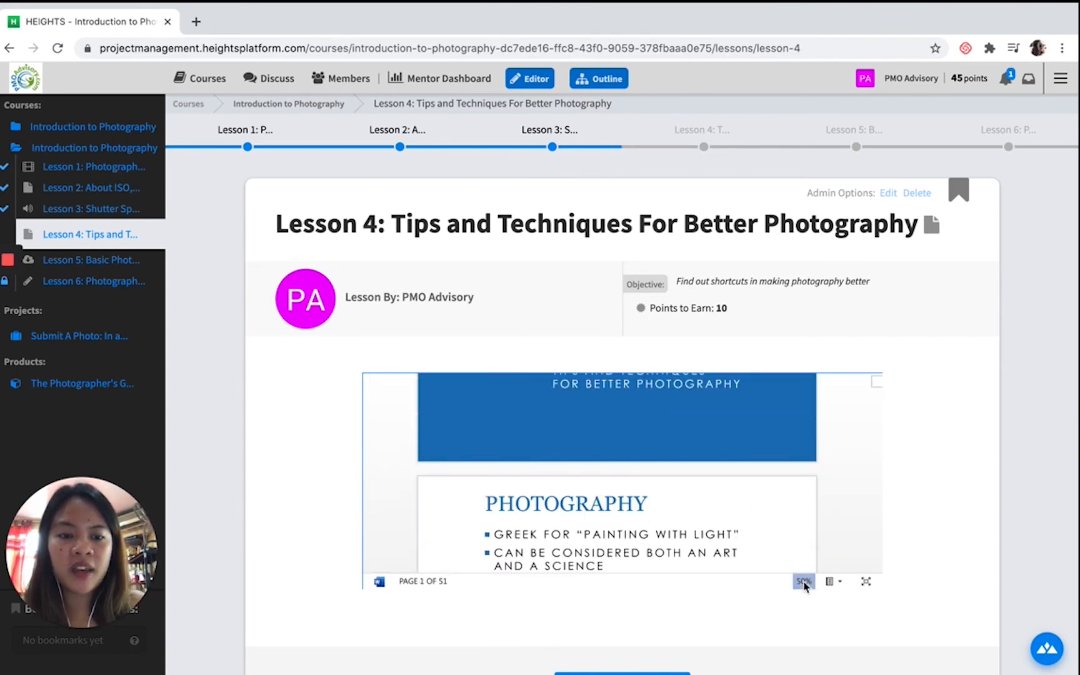
click(803, 581)
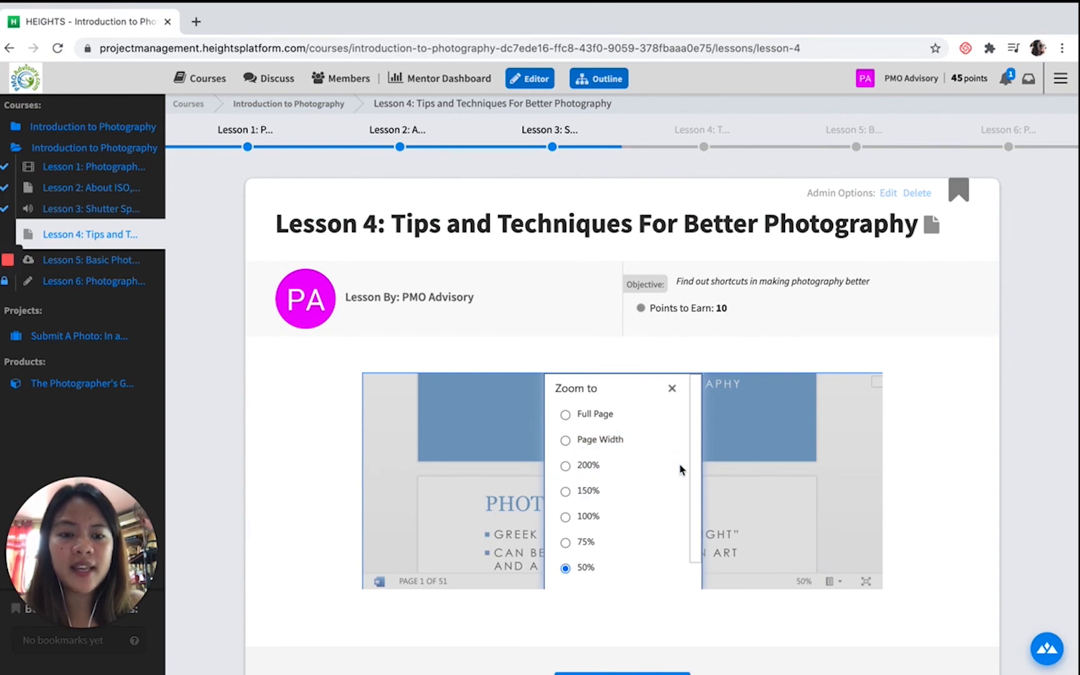
scroll(613, 452, down, 1)
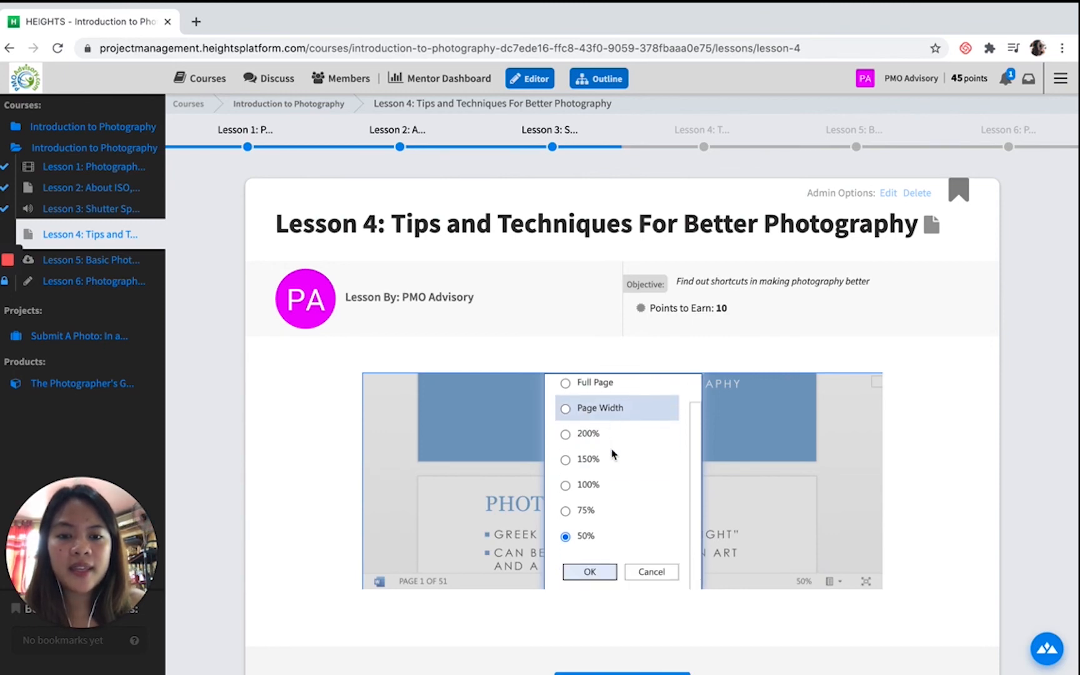
click(651, 571)
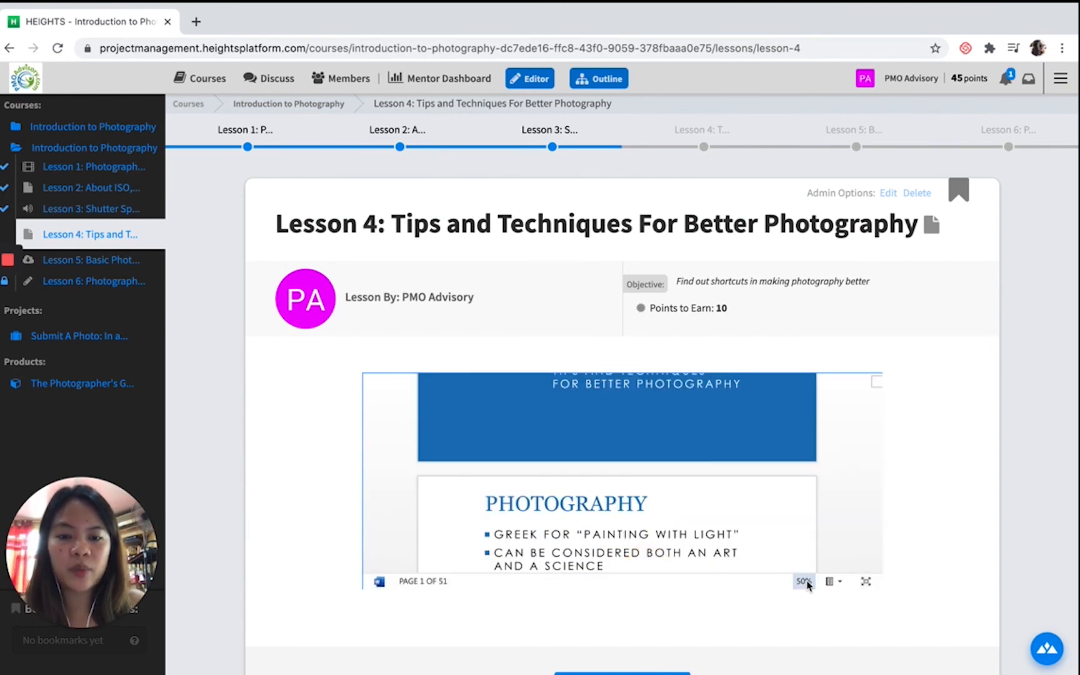
- Complete Lesson 4: Tips and Techniques For Better Photography, advance to Lesson 5 and dismiss the badge notice
scroll(762, 535, down, 5)
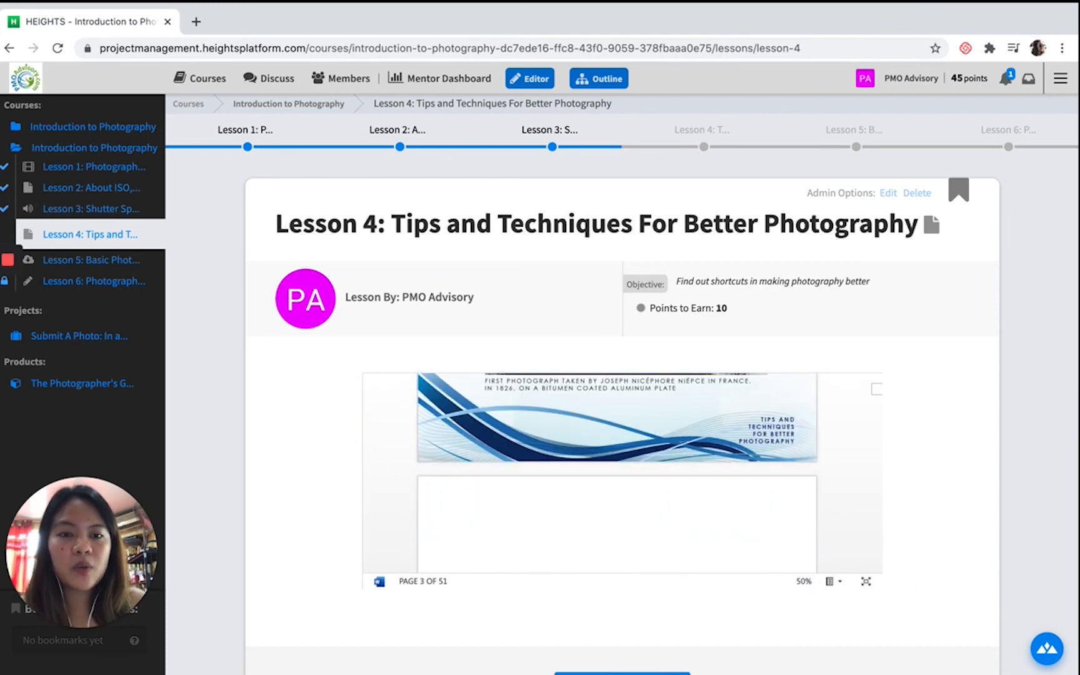
scroll(991, 400, down, 1)
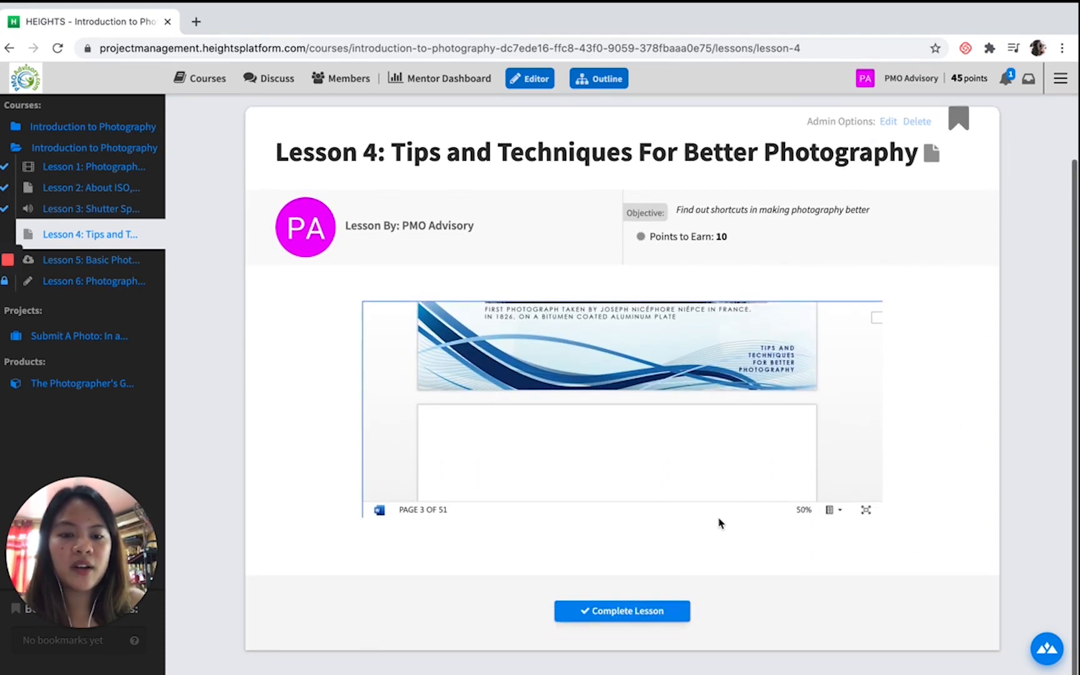
click(628, 612)
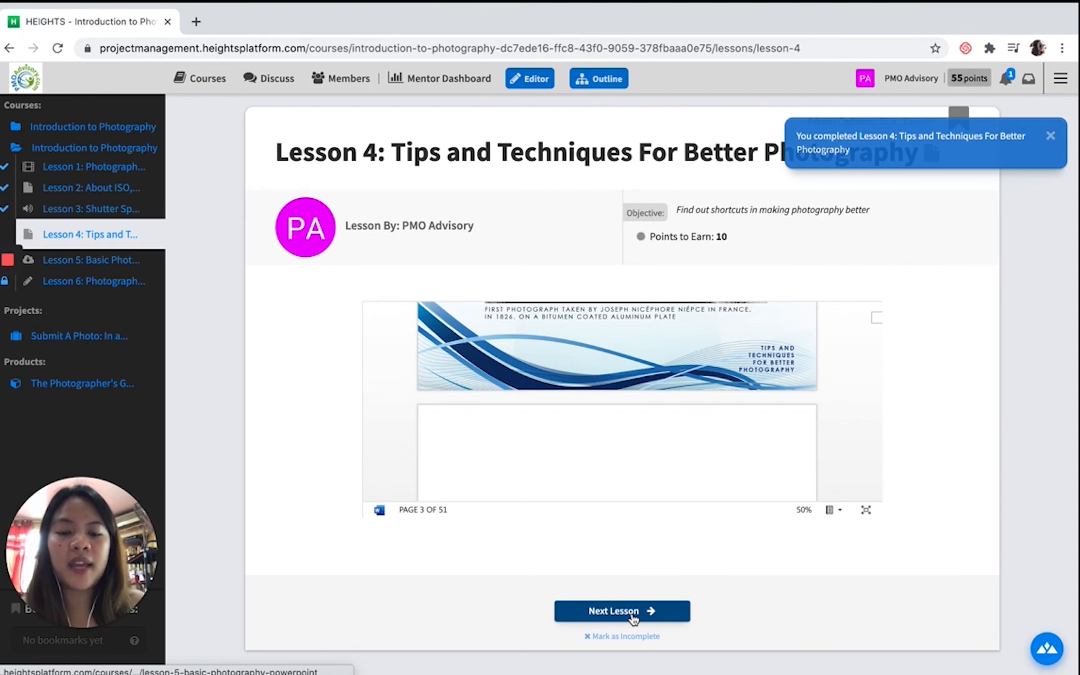
click(634, 612)
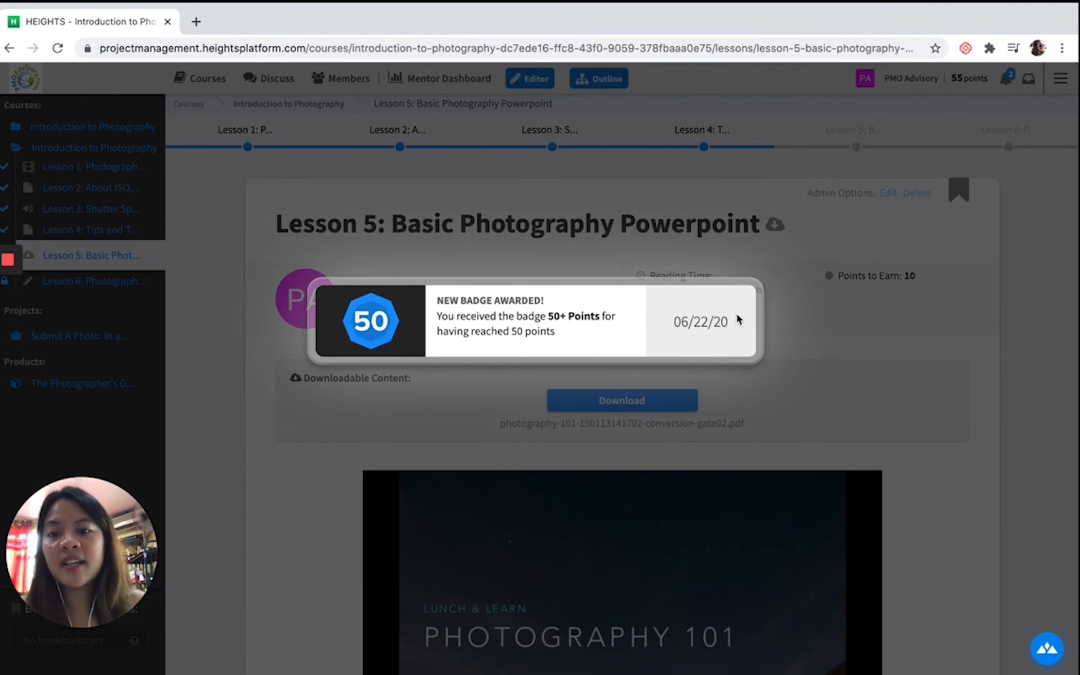
click(336, 281)
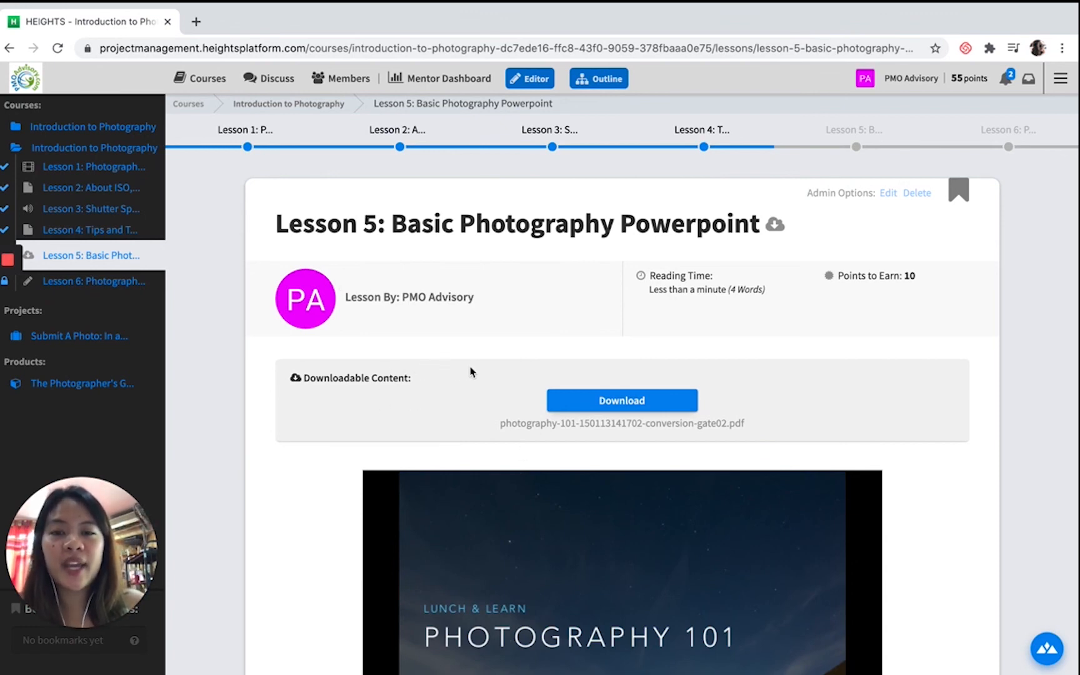
- Look over Lesson 5's downloadable content and page through the embedded Photography 101 presentation to slide 4
scroll(471, 372, down, 2)
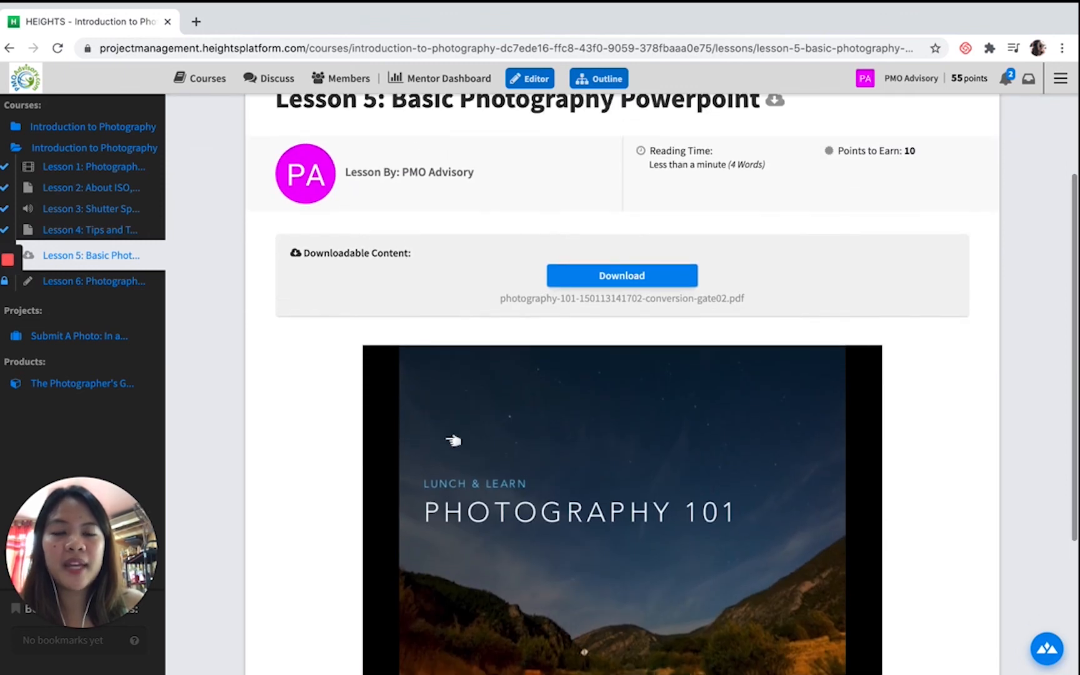
scroll(384, 420, down, 2)
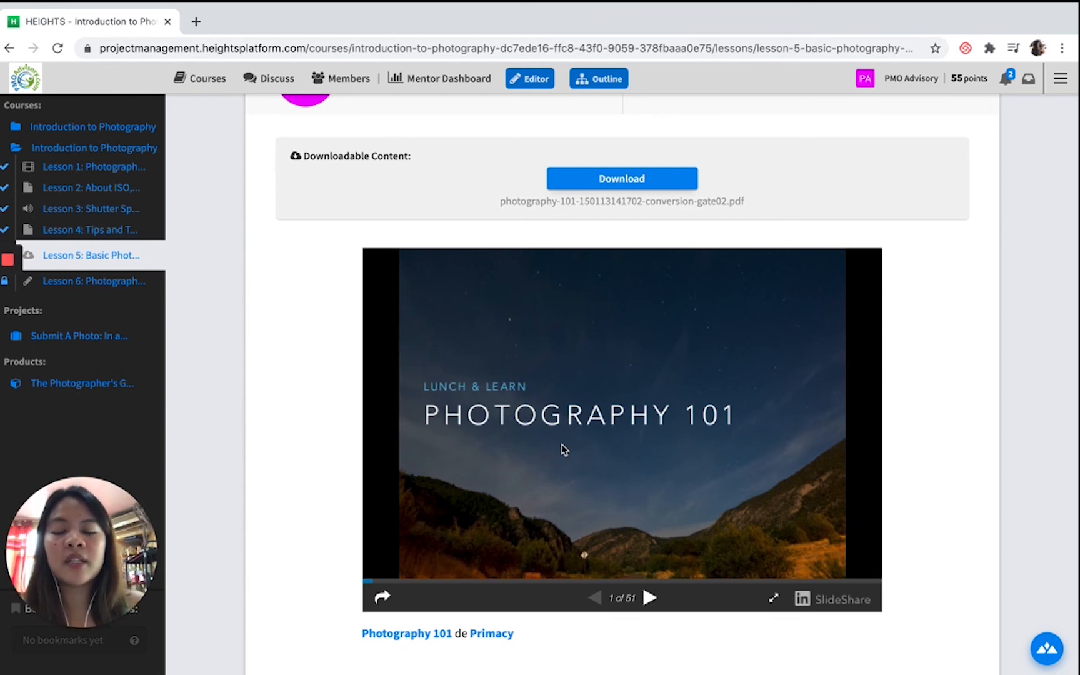
scroll(561, 445, down, 3)
scroll(561, 445, up, 5)
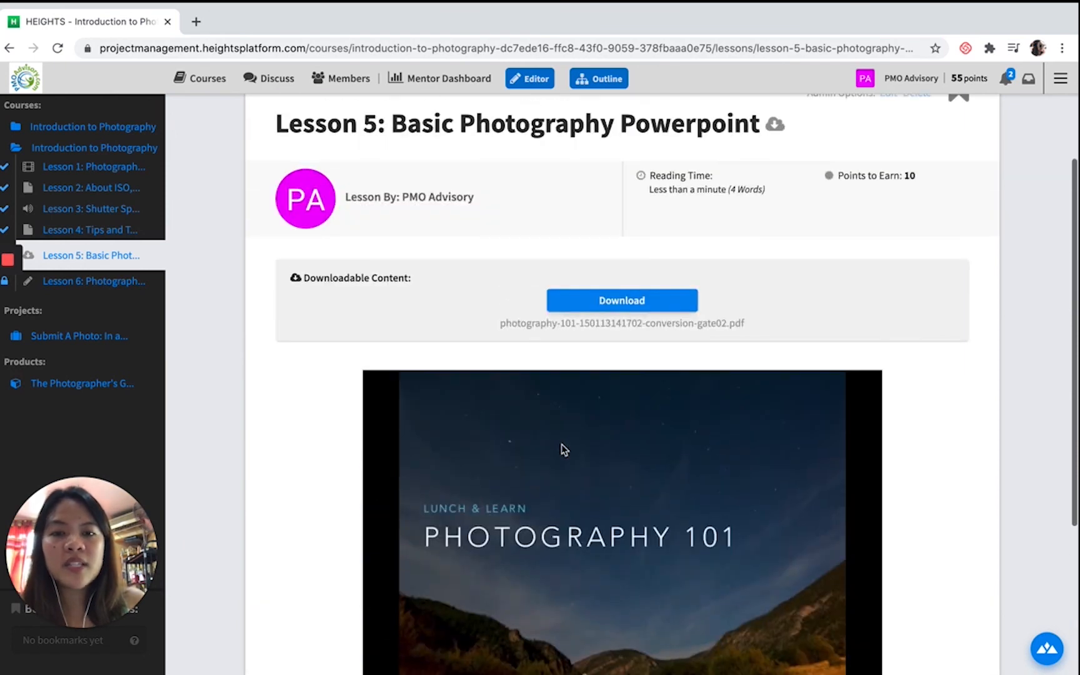
scroll(883, 434, down, 3)
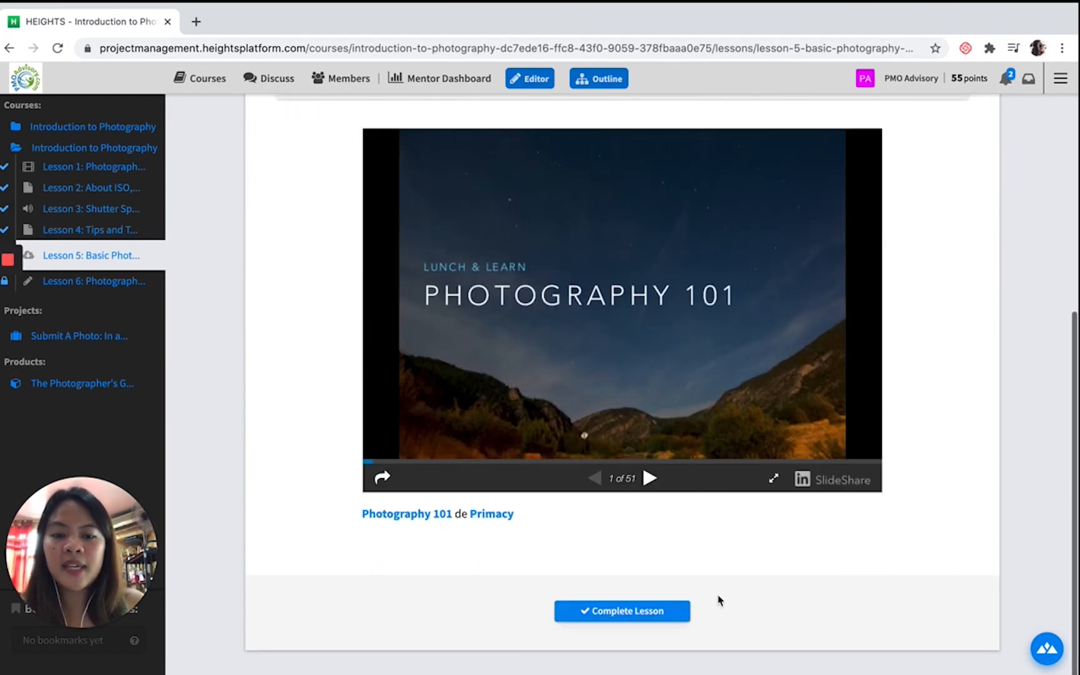
click(650, 481)
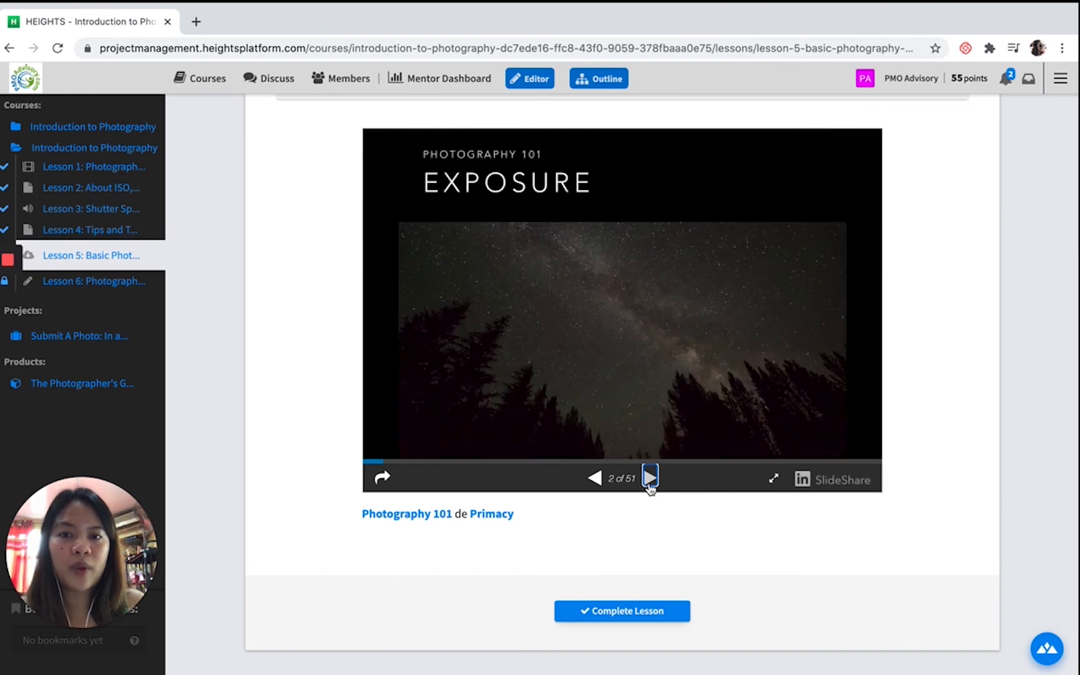
click(649, 481)
click(650, 480)
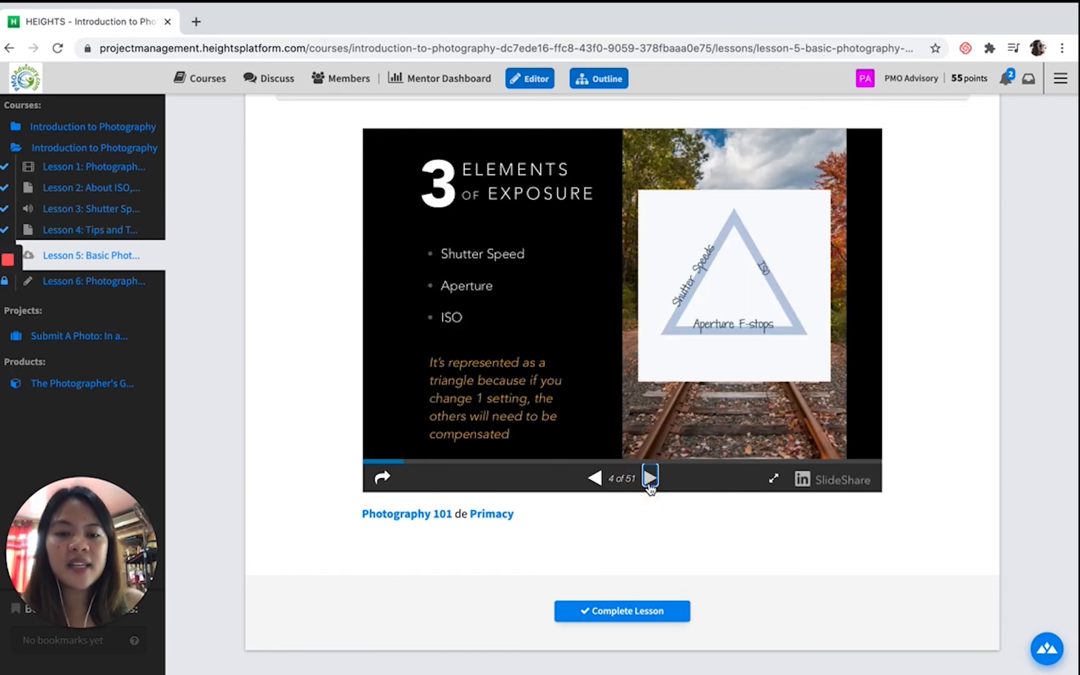
- Complete Lesson 5: Basic Photography Powerpoint and advance to Lesson 6
click(601, 613)
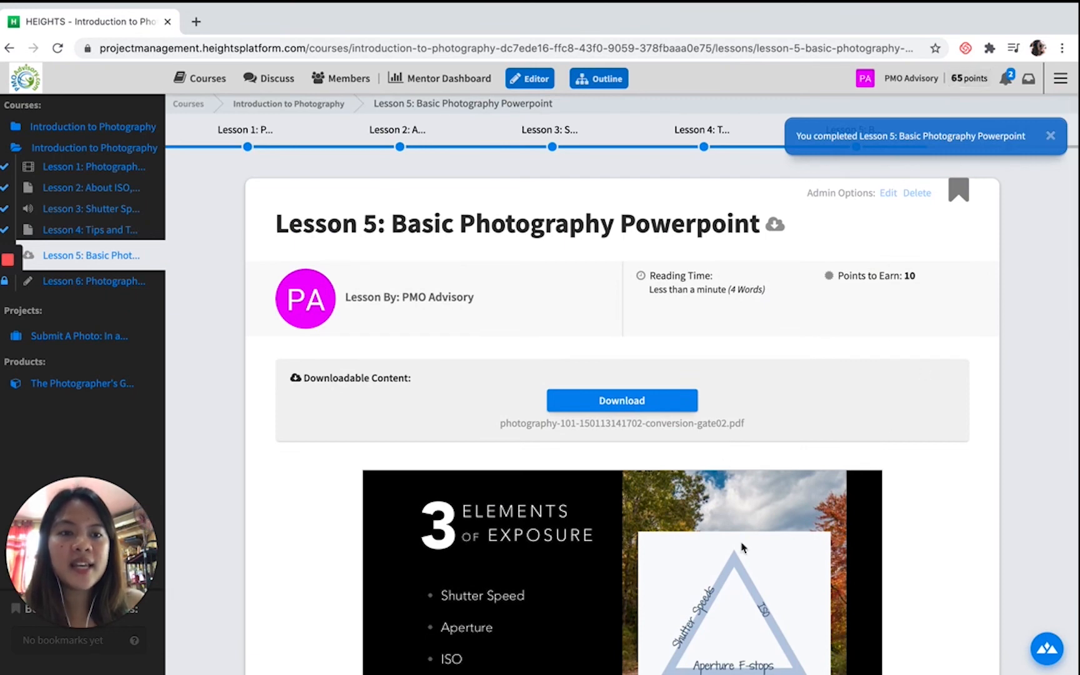
scroll(745, 547, down, 5)
click(628, 611)
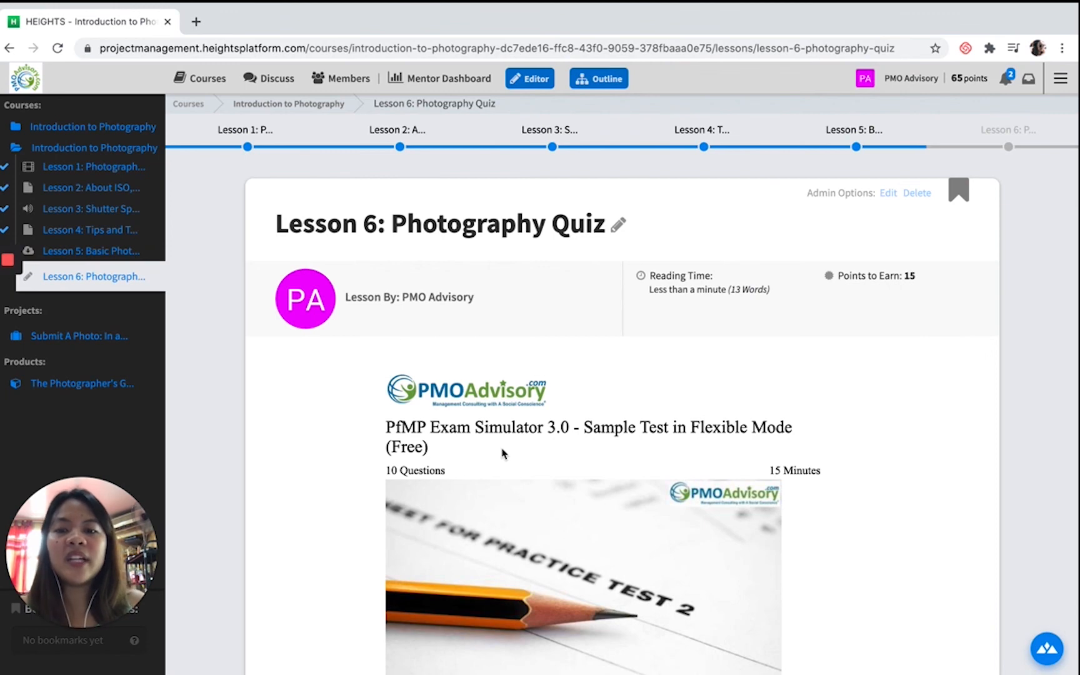
- Examine Lesson 6's embedded PfMP Exam Simulator quiz, its entry form and the assignment question below it
scroll(502, 453, down, 2)
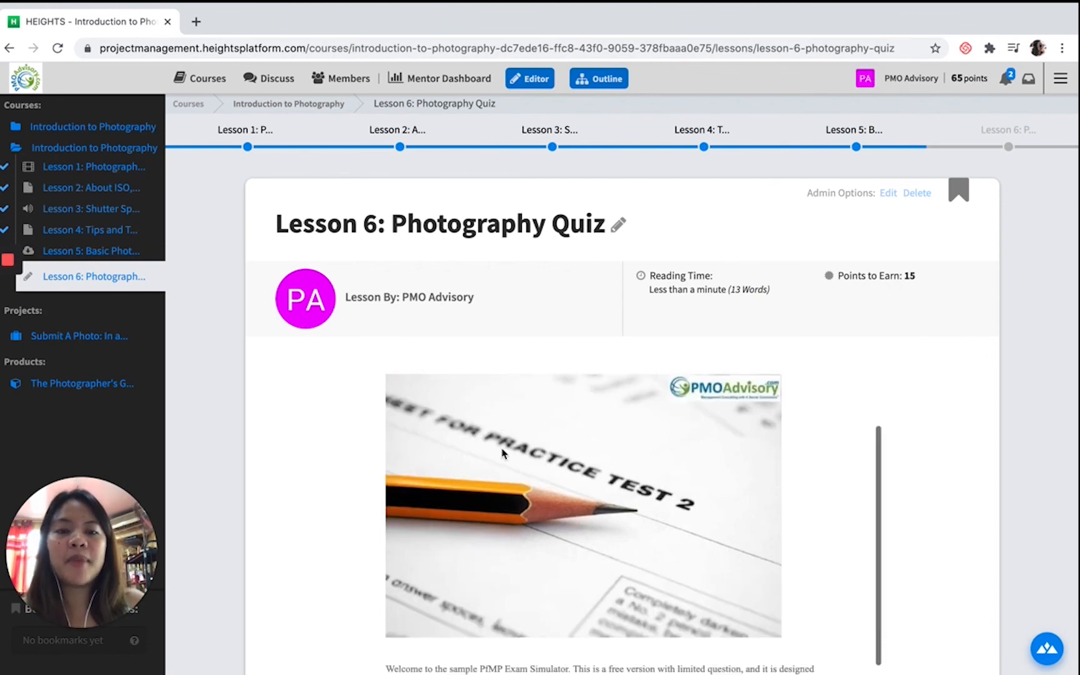
scroll(885, 407, down, 5)
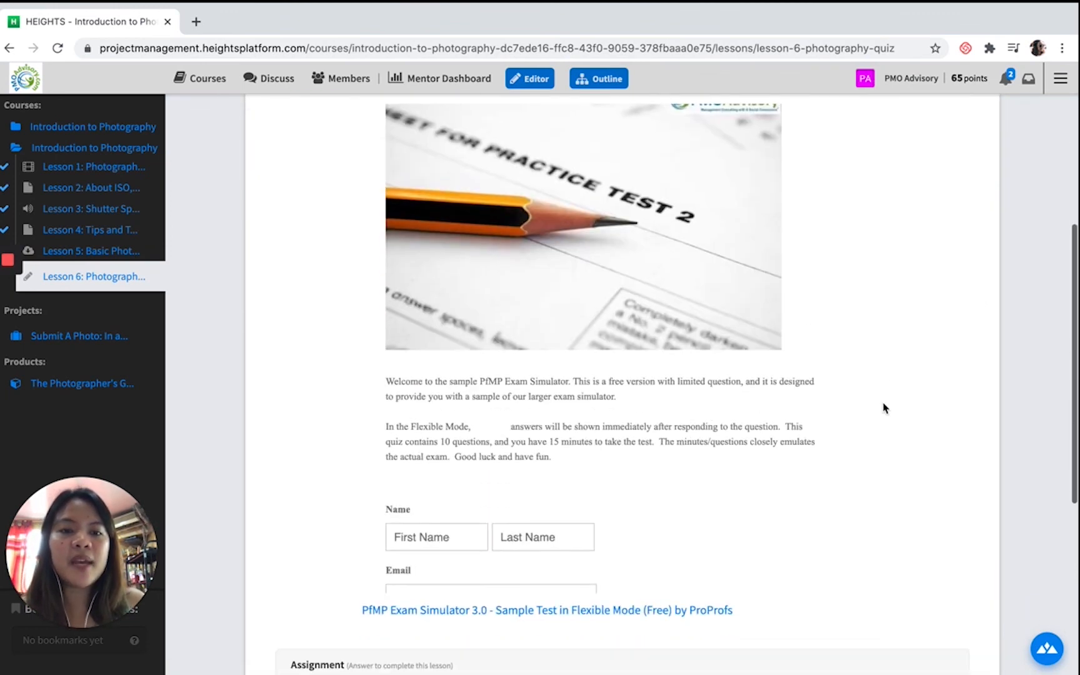
scroll(766, 361, up, 2)
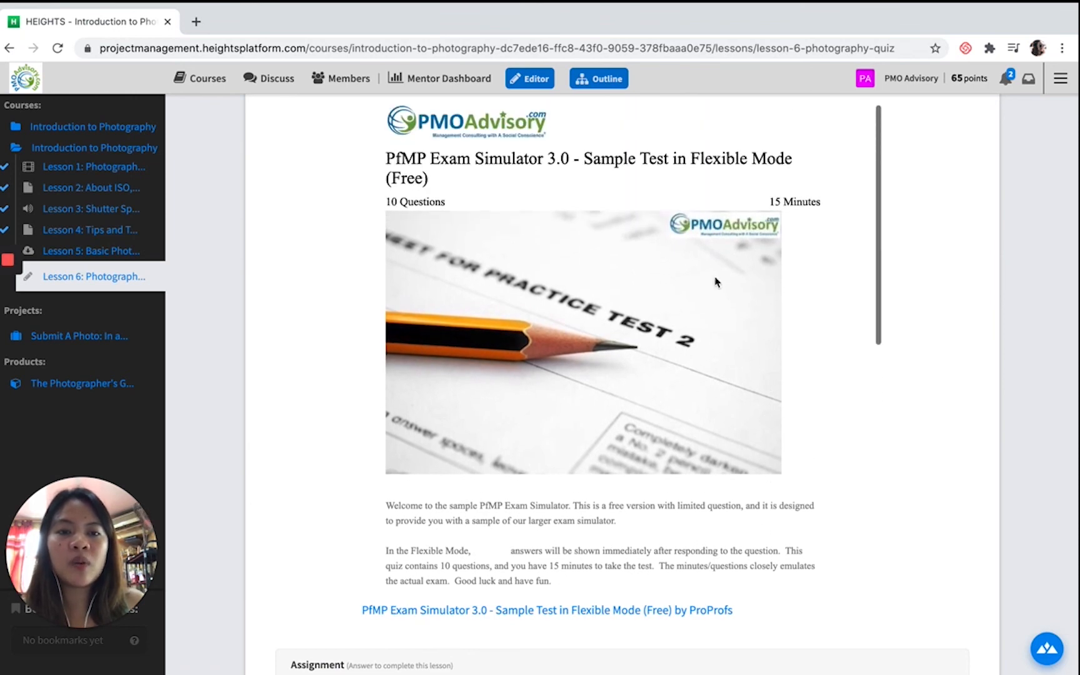
scroll(995, 254, up, 2)
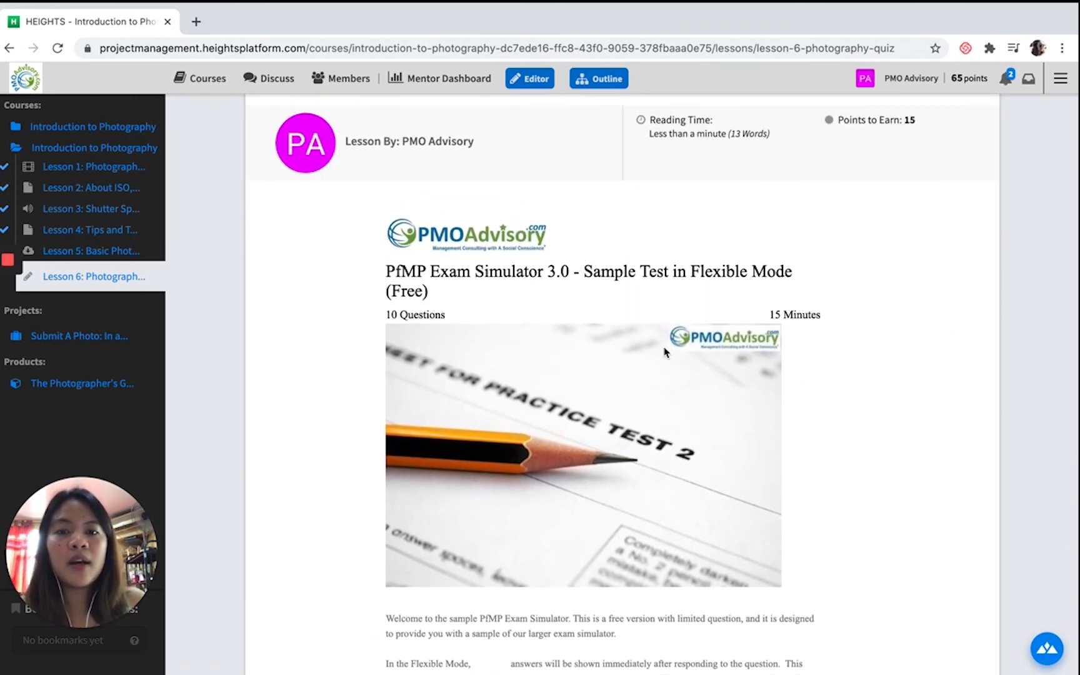
scroll(667, 352, down, 3)
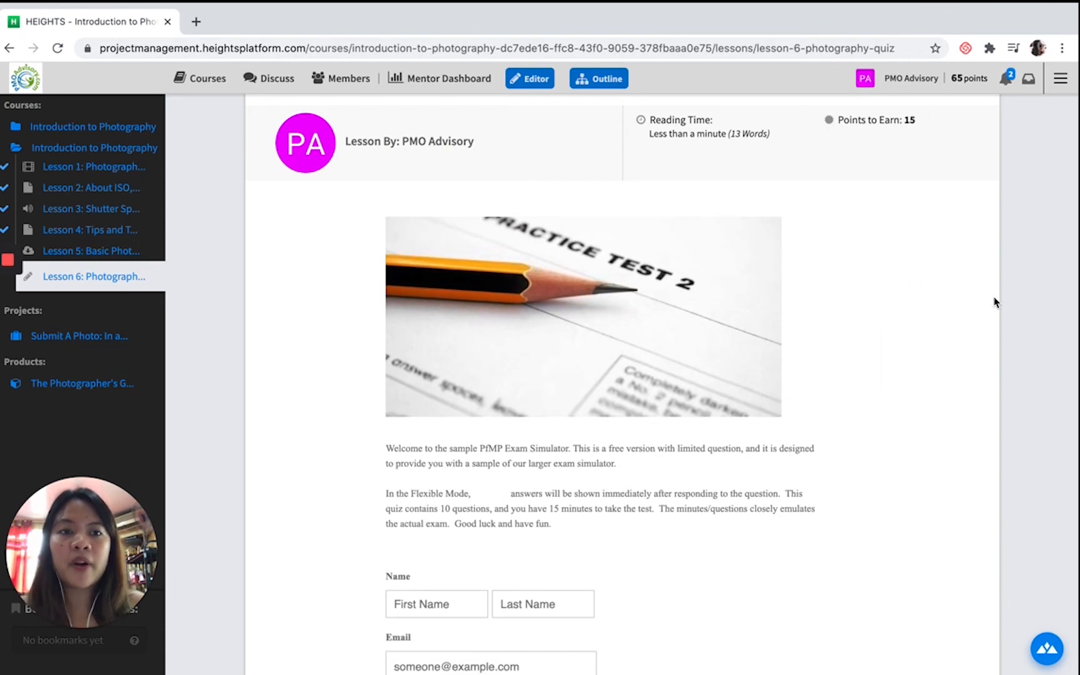
scroll(776, 340, down, 6)
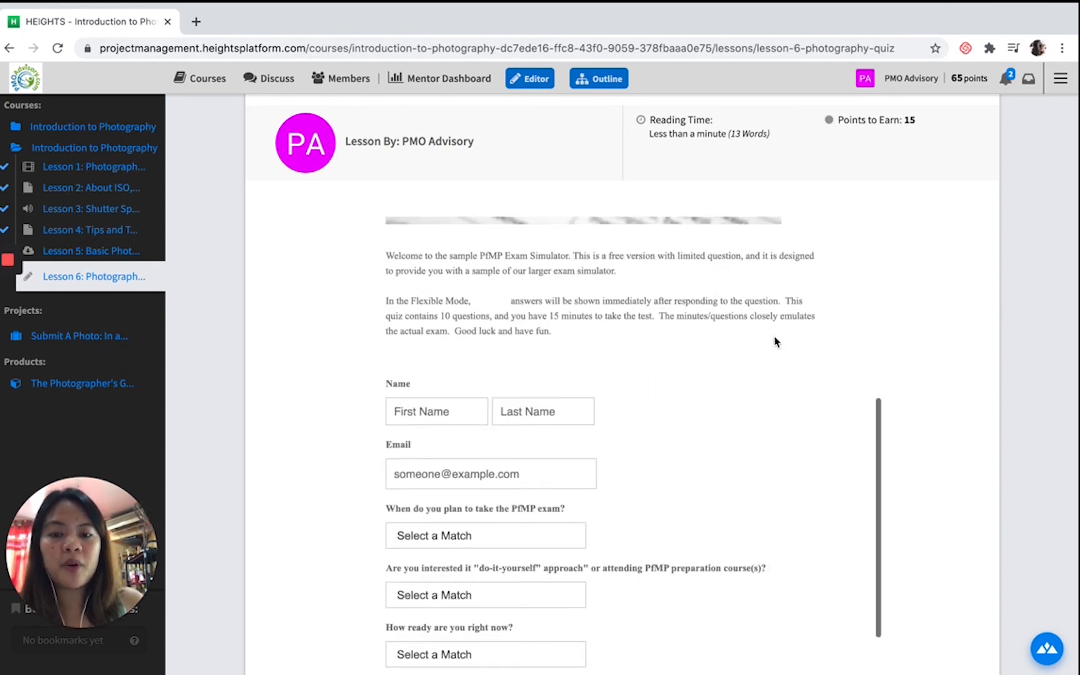
scroll(1025, 325, up, 2)
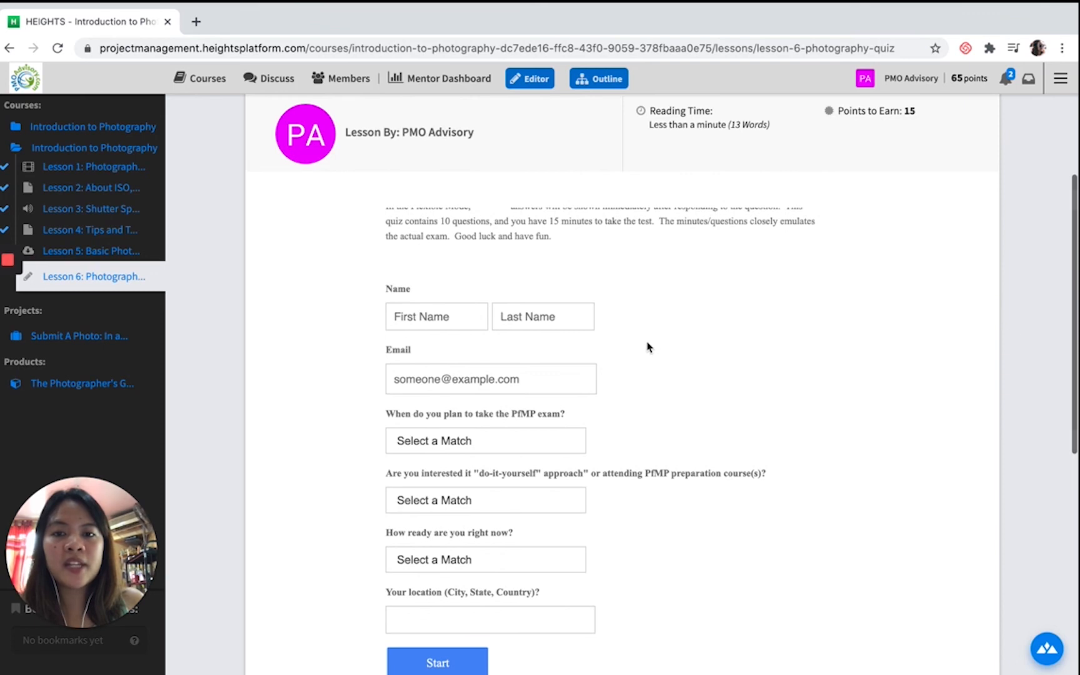
scroll(990, 265, down, 3)
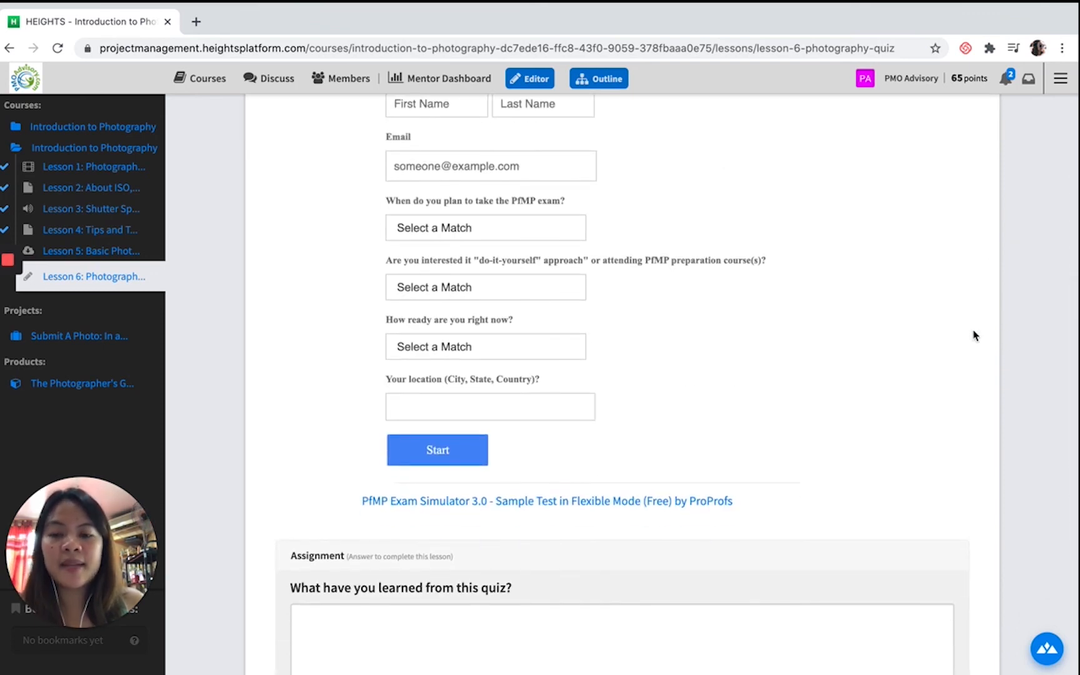
scroll(973, 336, down, 2)
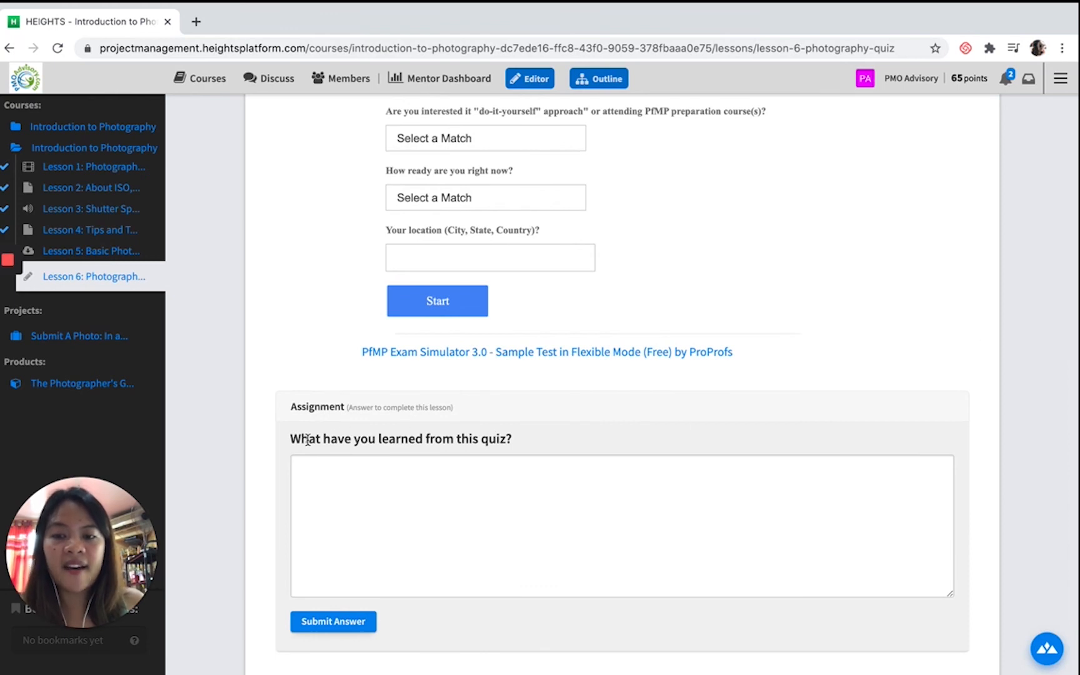
- Submit "N/A" as the answer to the assignment question "What have you learned from this quiz?" and complete Lesson 6: Photography Quiz
drag(297, 440, 516, 438)
click(458, 493)
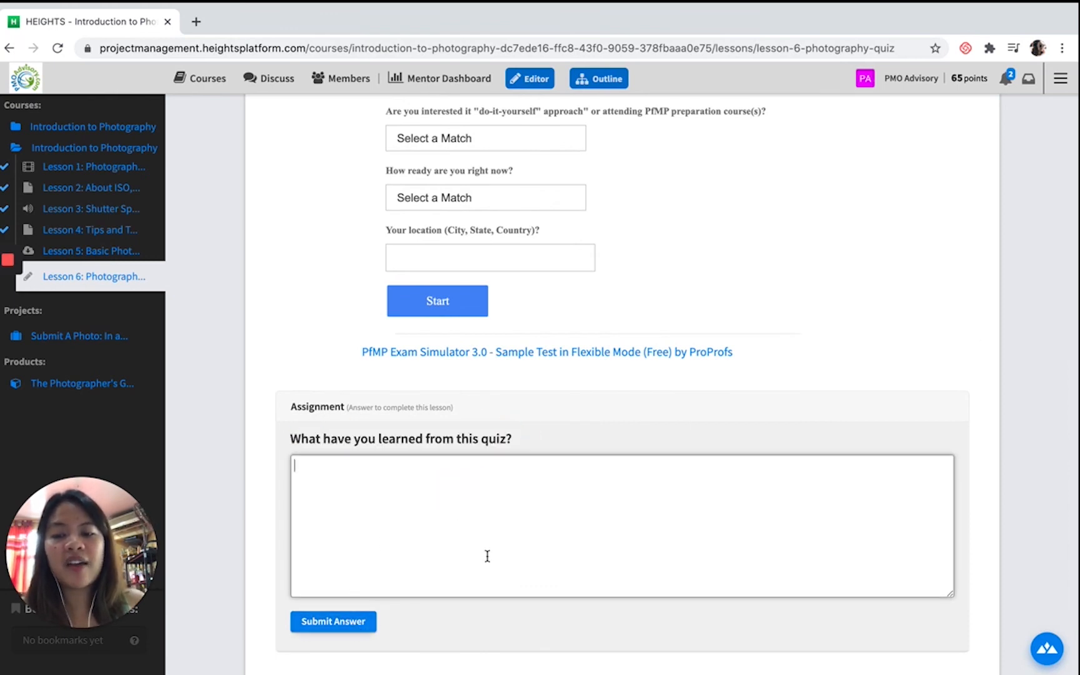
scroll(487, 554, down, 2)
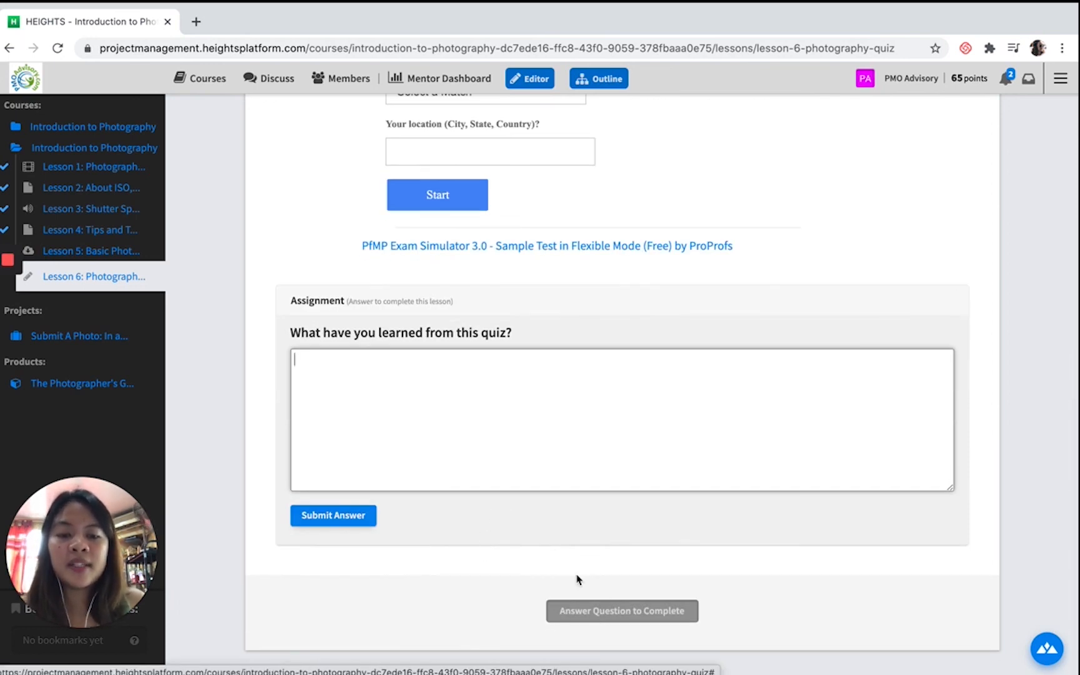
click(521, 445)
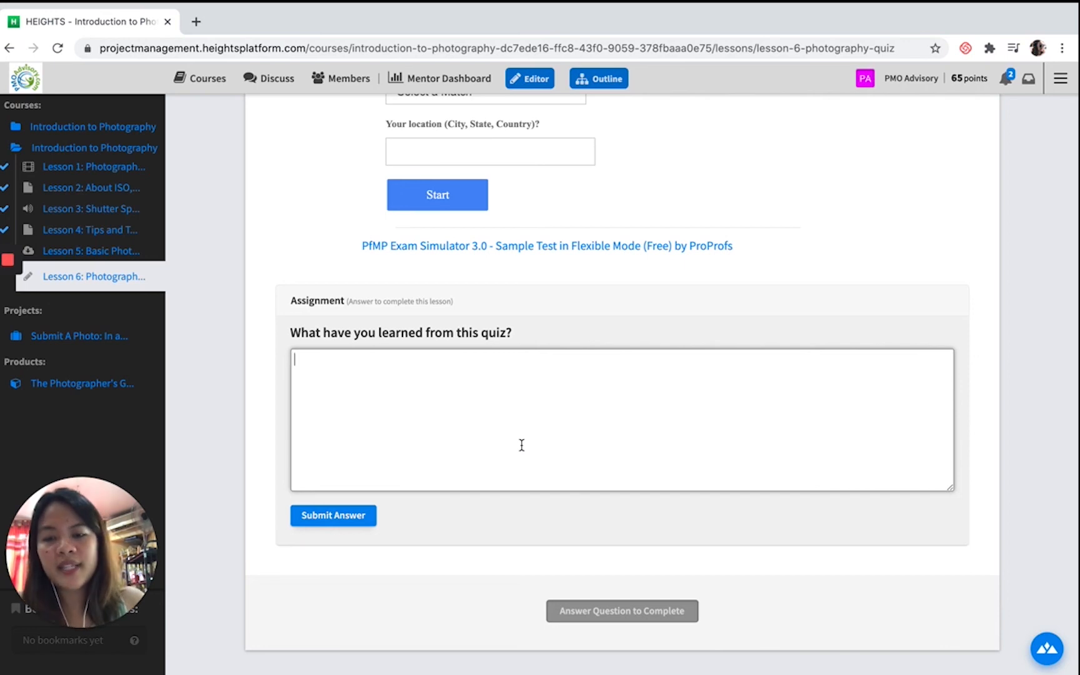
text(N)
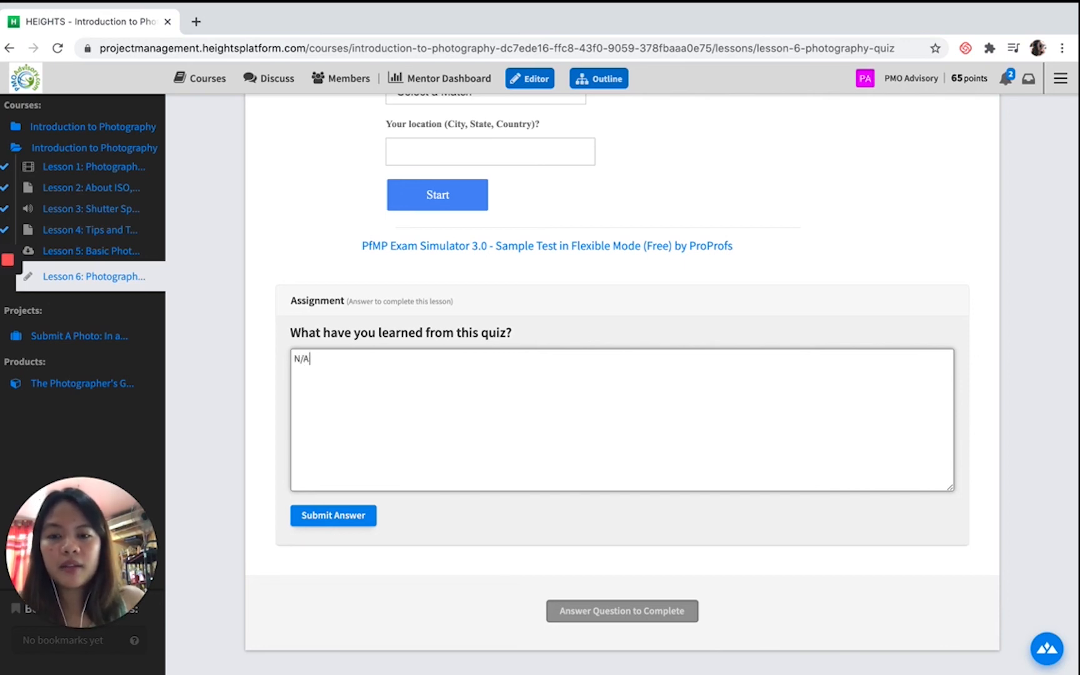
text(/A)
click(342, 519)
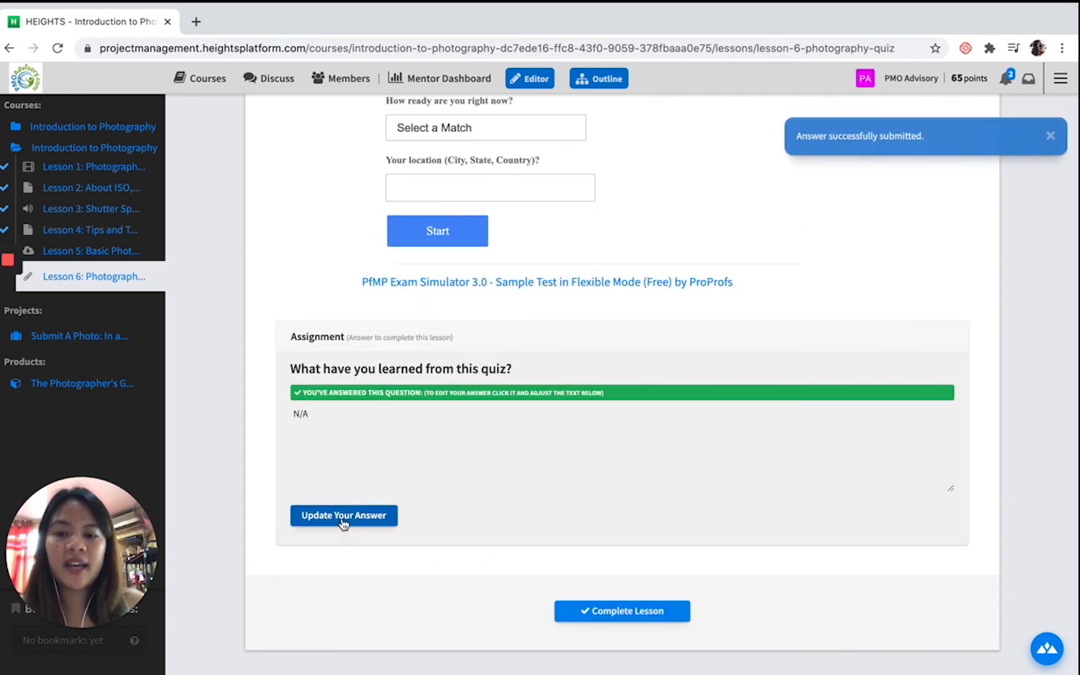
click(610, 611)
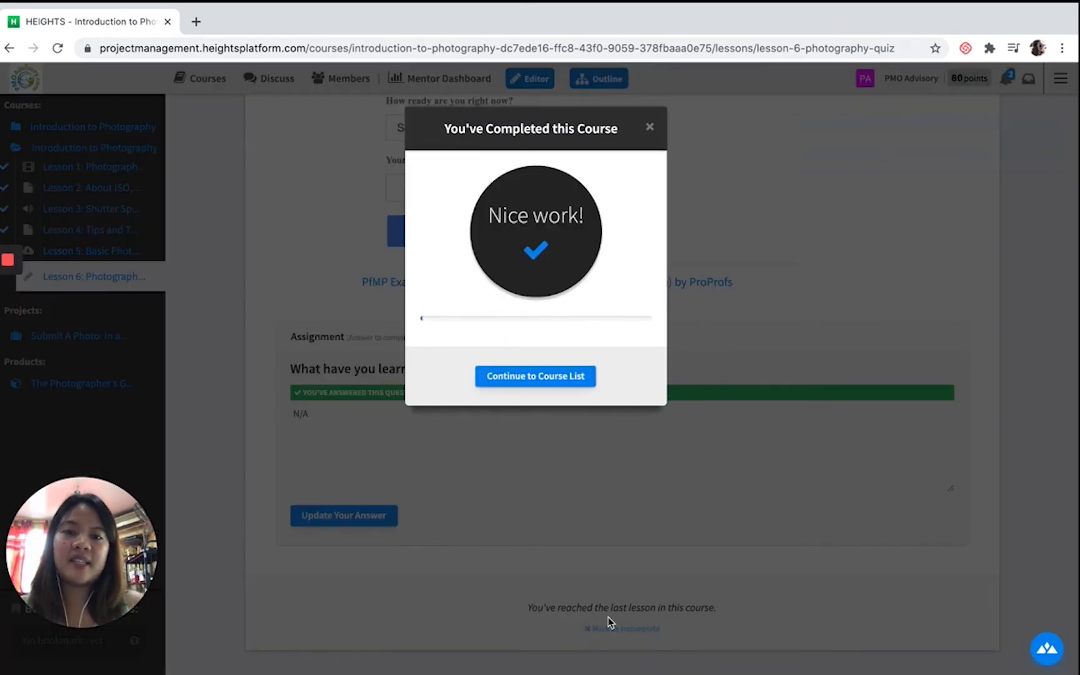